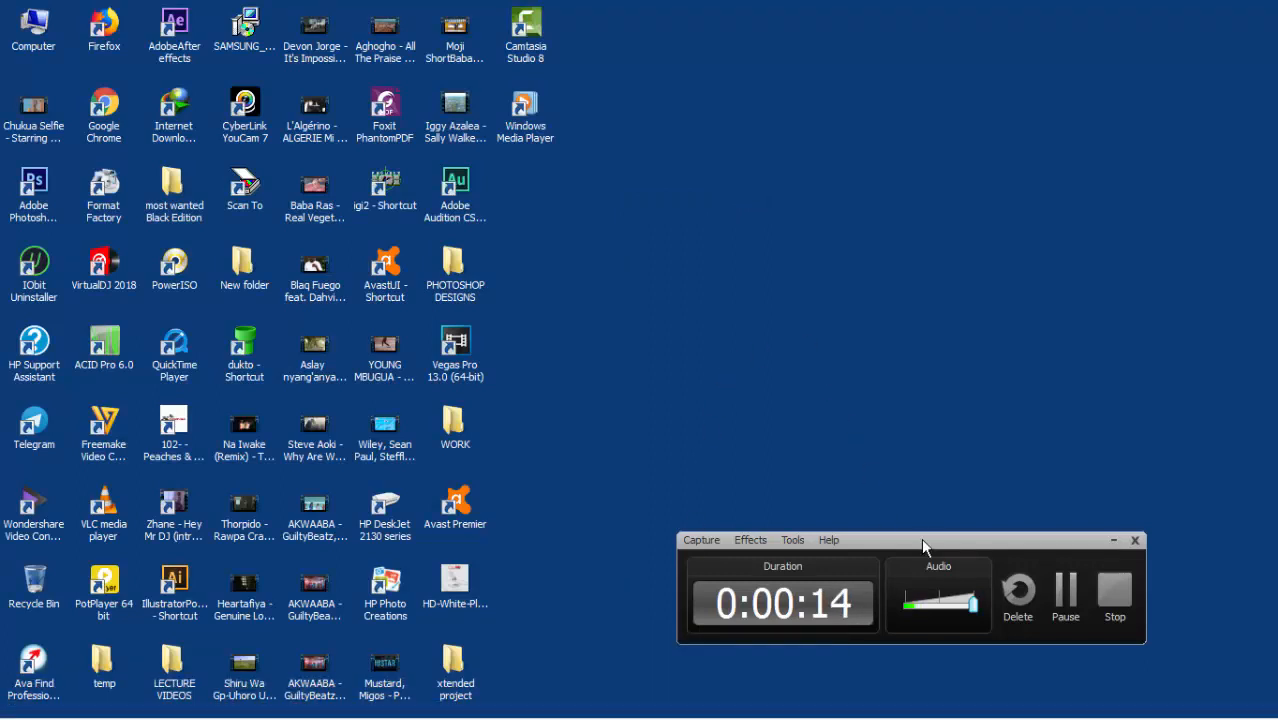
left_click_drag(921, 538, 1024, 543)
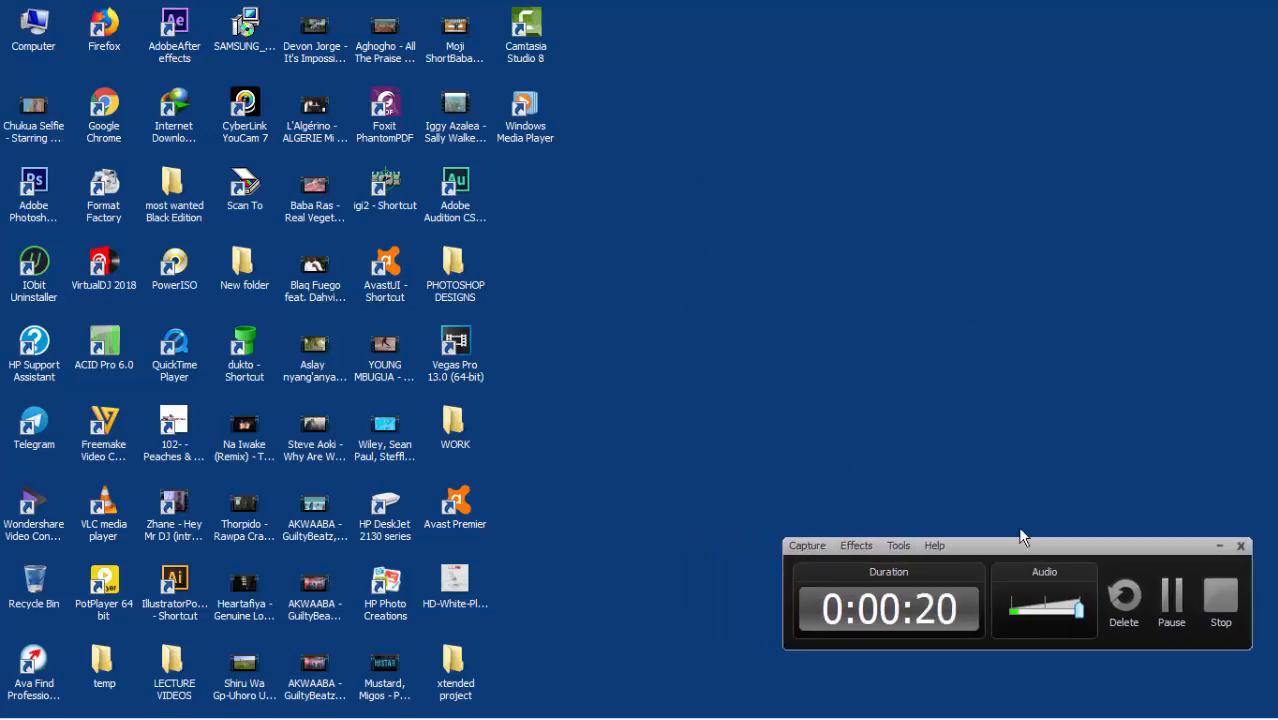
left_click_drag(1016, 549, 1026, 552)
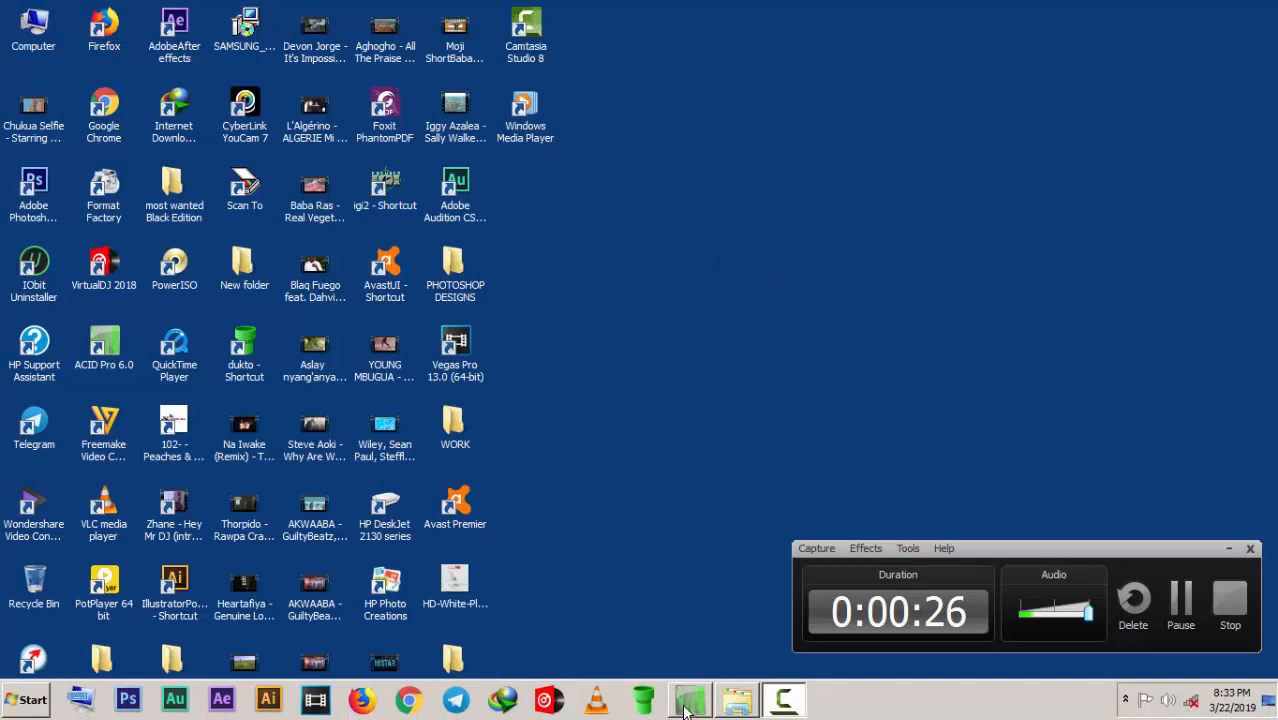
Step: Switch to Sony ACID Pro and examine the timeline between the 32 BIT BEGIN and 32 BIT END markers
left_click(689, 702)
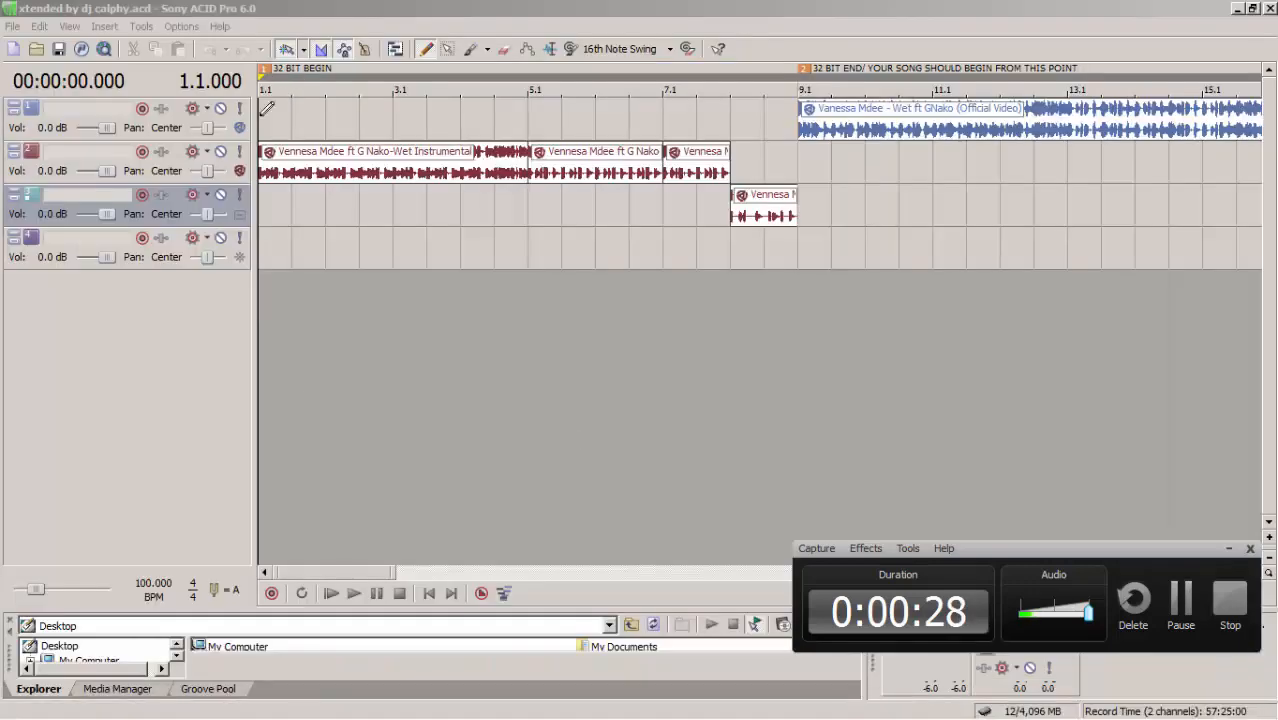
left_click(267, 108)
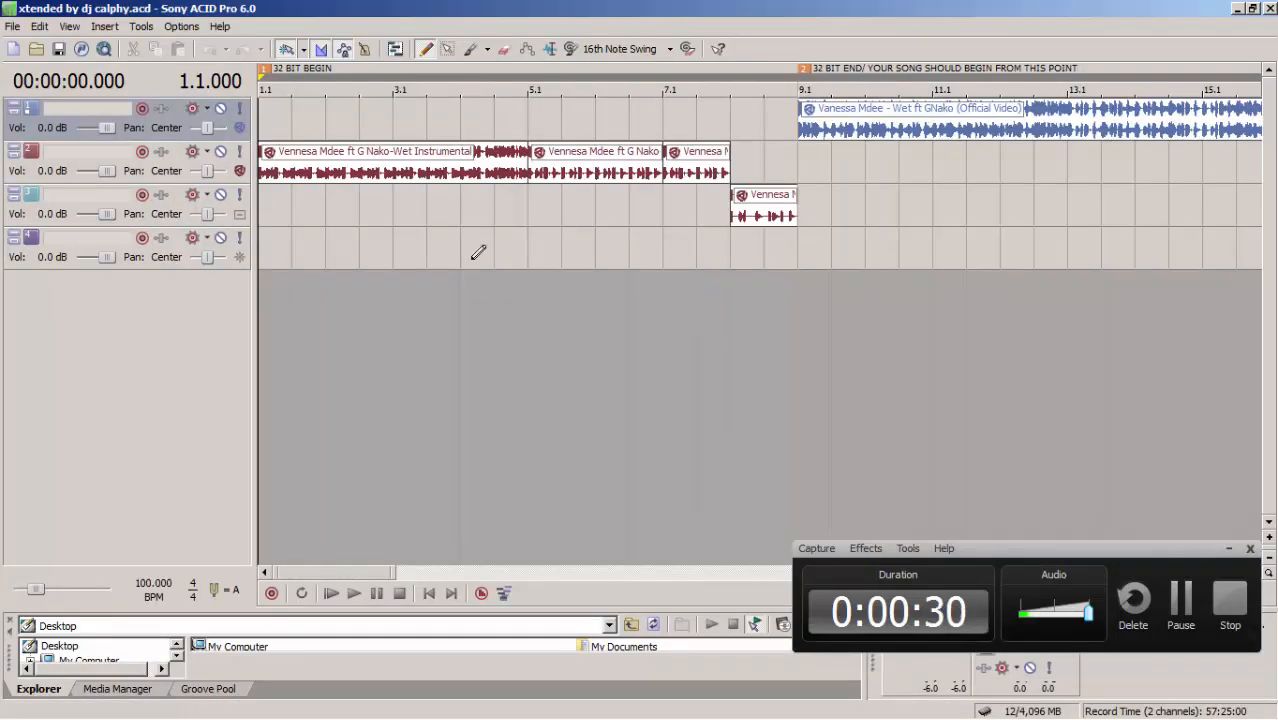
left_click_drag(394, 572, 340, 576)
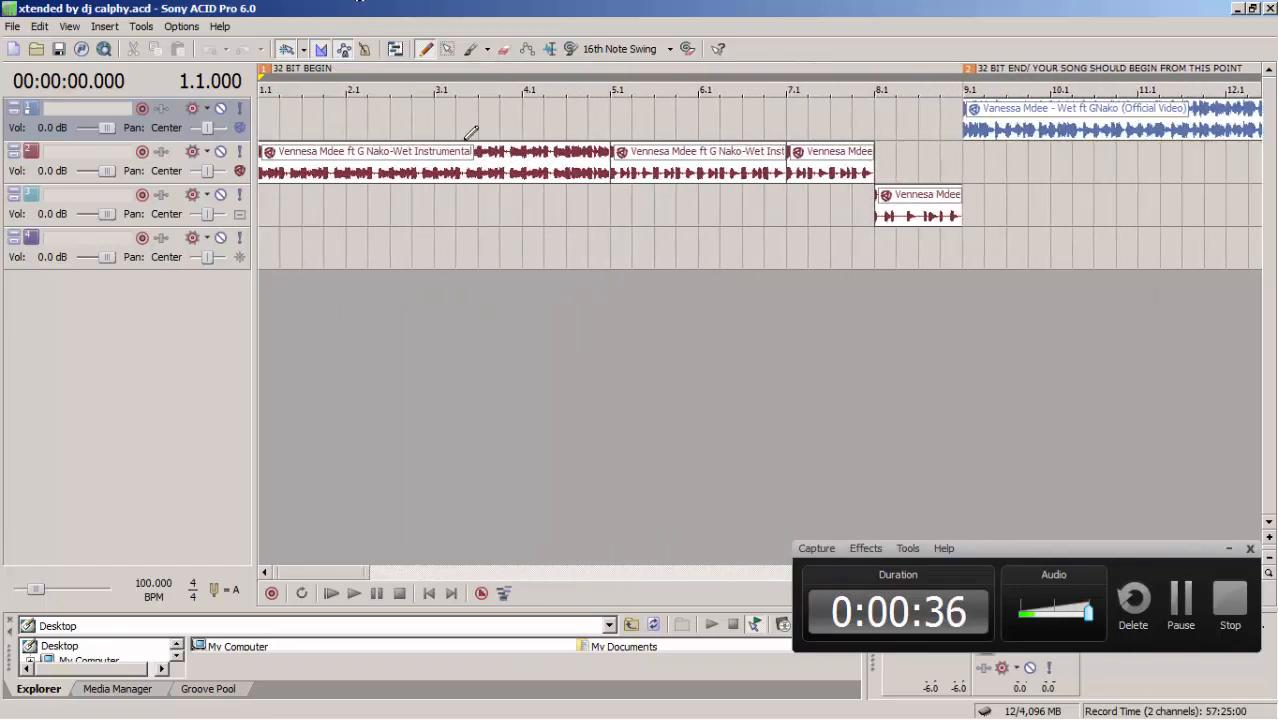
Step: Minimize ACID Pro and open the xtended project folder from the desktop in a maximized window
left_click(1238, 10)
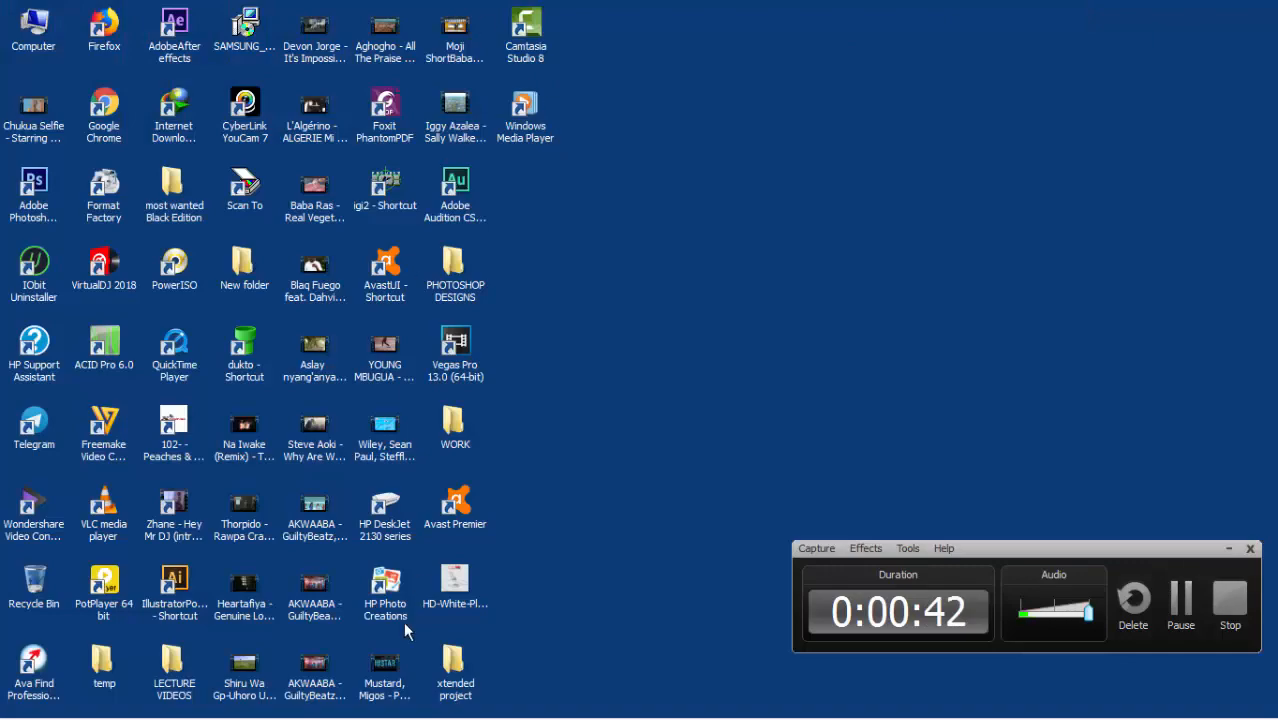
double_click(447, 660)
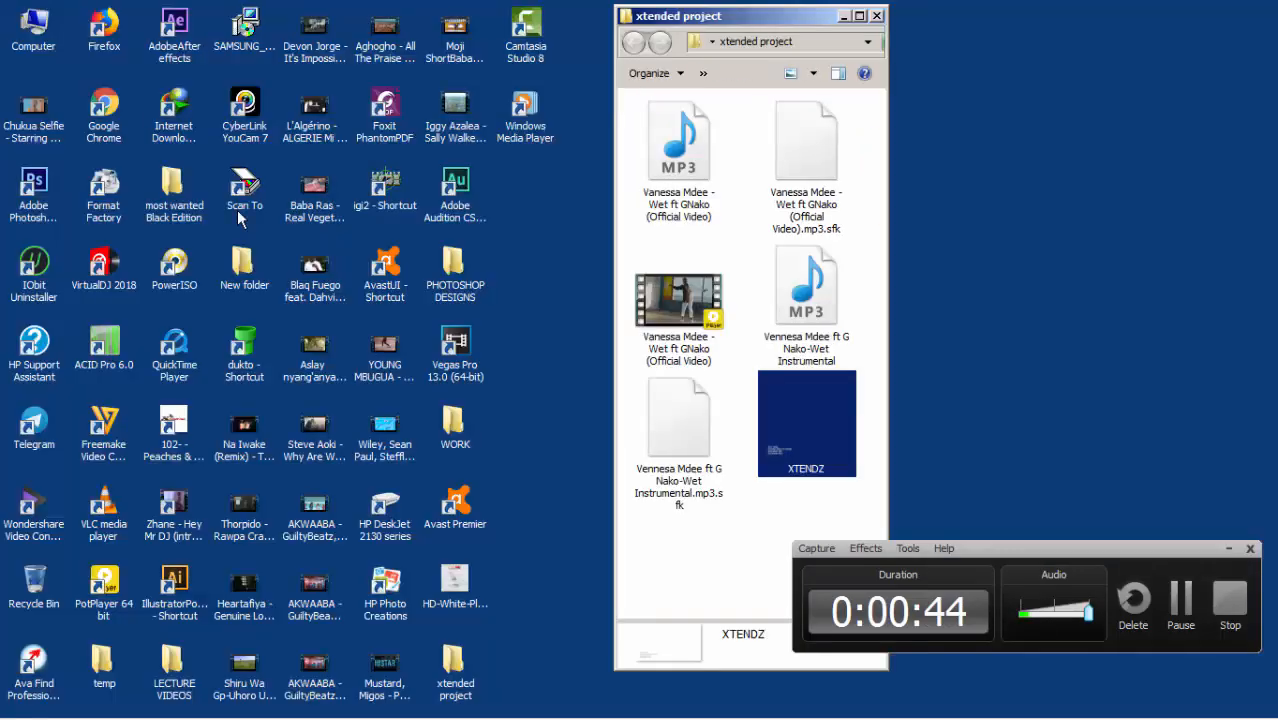
left_click(858, 16)
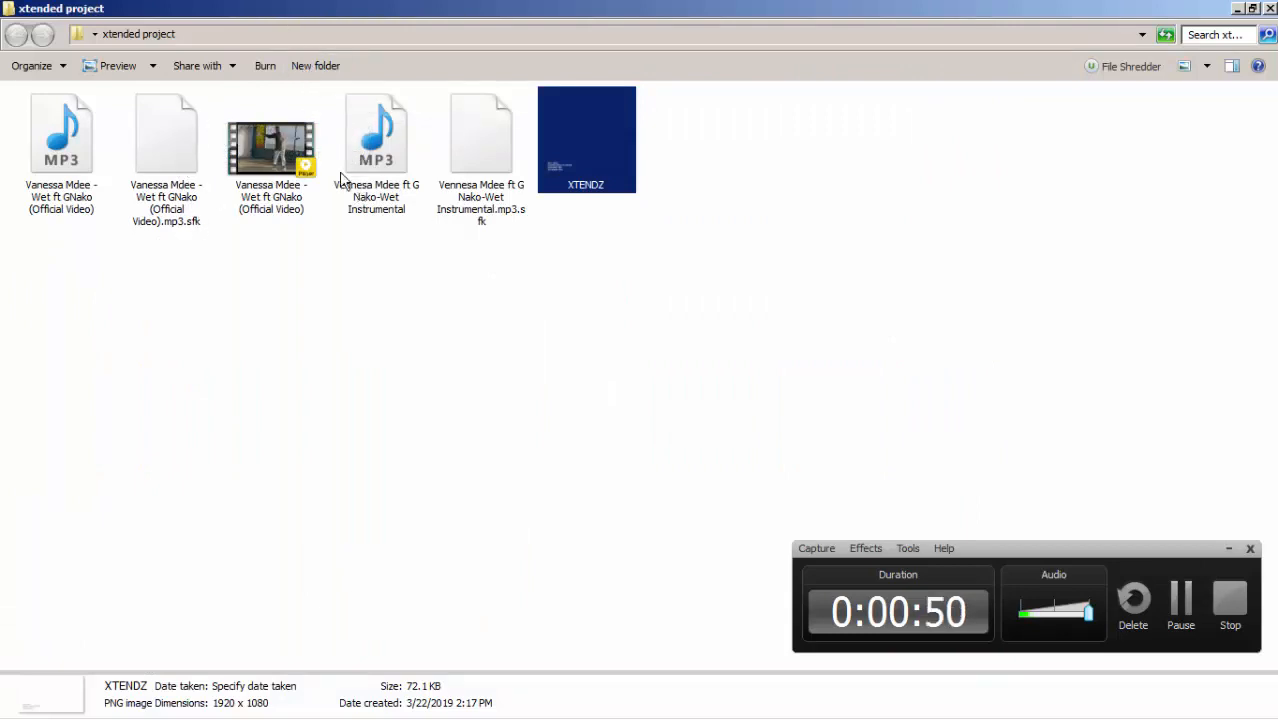
Step: Preview the Vanessa Mdee - Wet ft GNako video in VLC media player, skipping ahead to about 0:30, and close the player
left_click(276, 163)
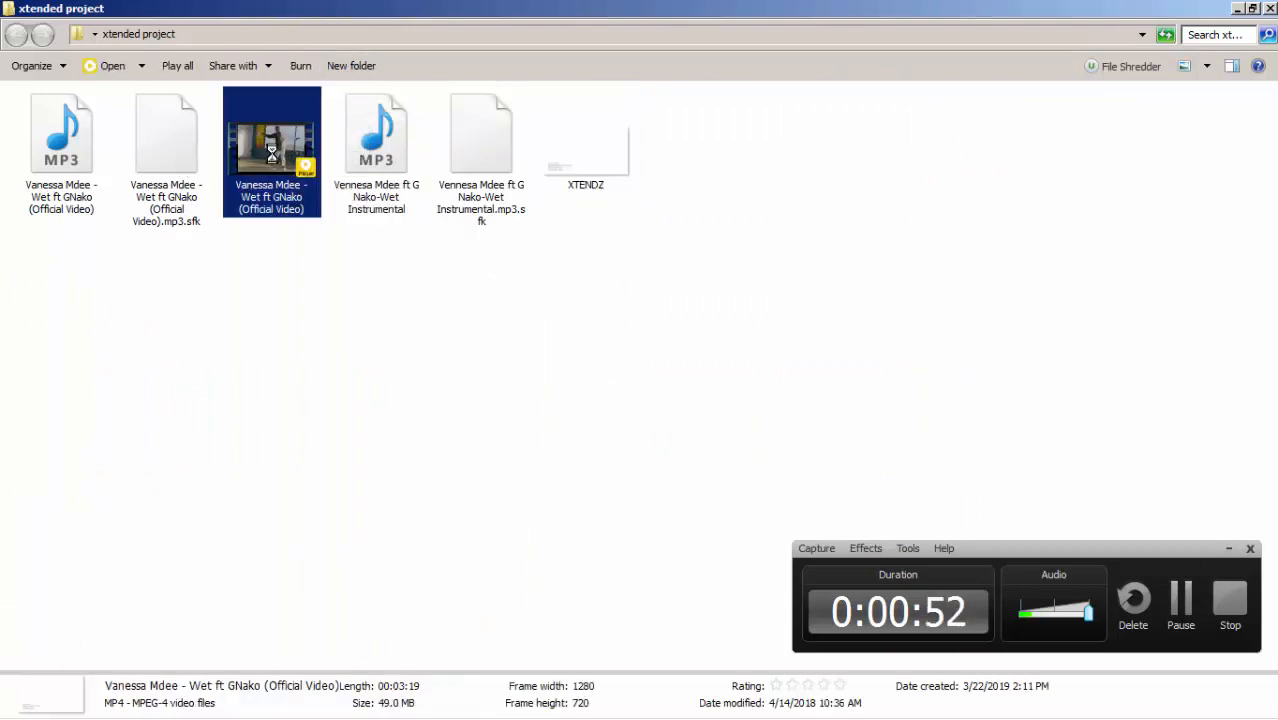
right_click(272, 153)
mouse_move(348, 296)
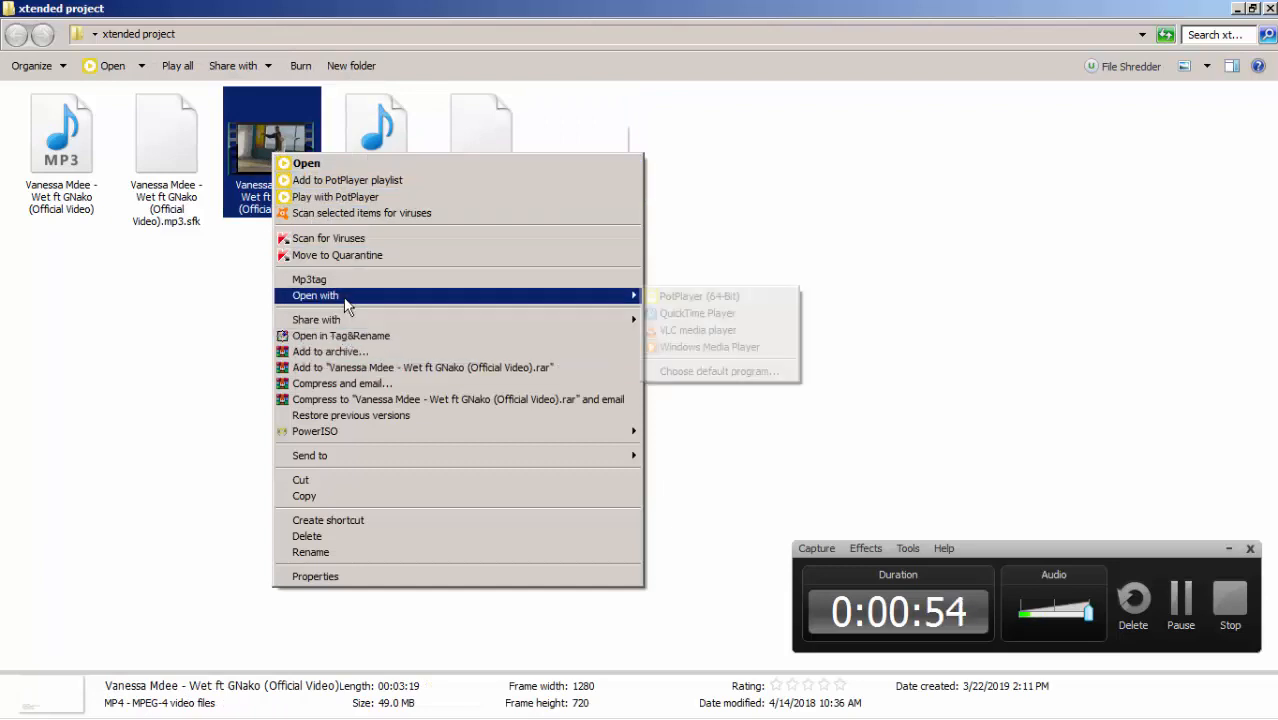
left_click(672, 330)
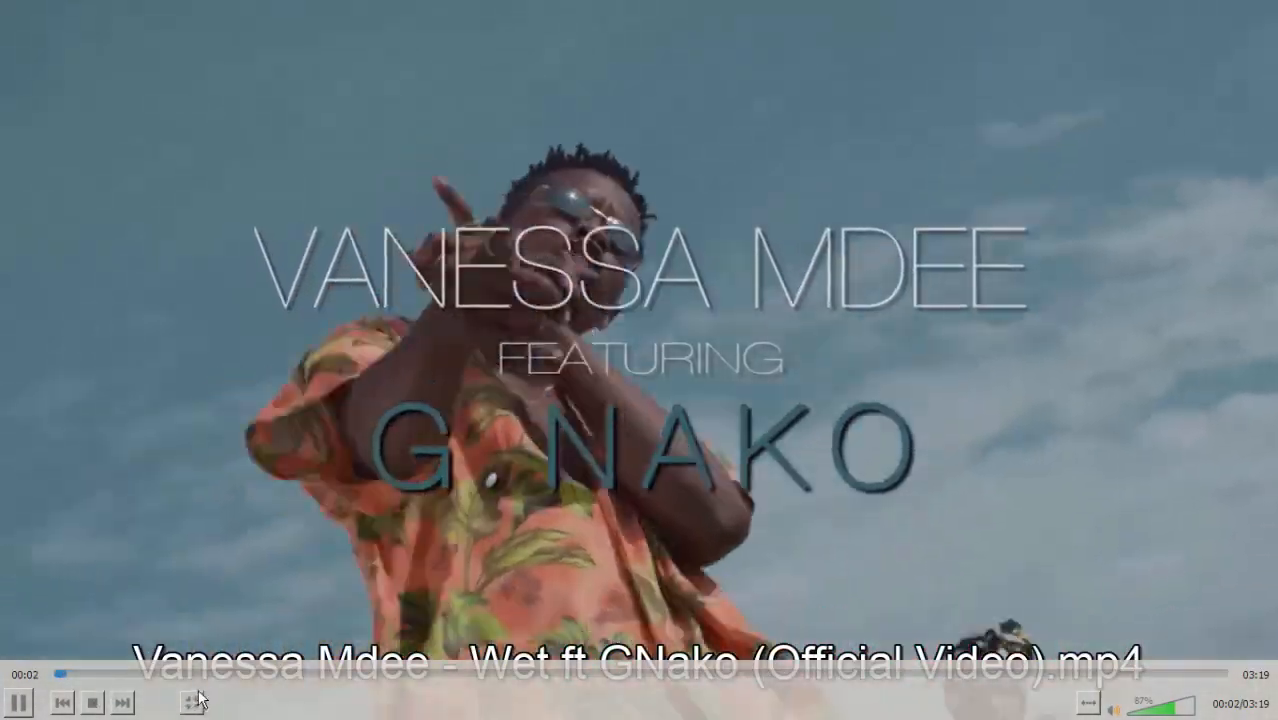
left_click(225, 673)
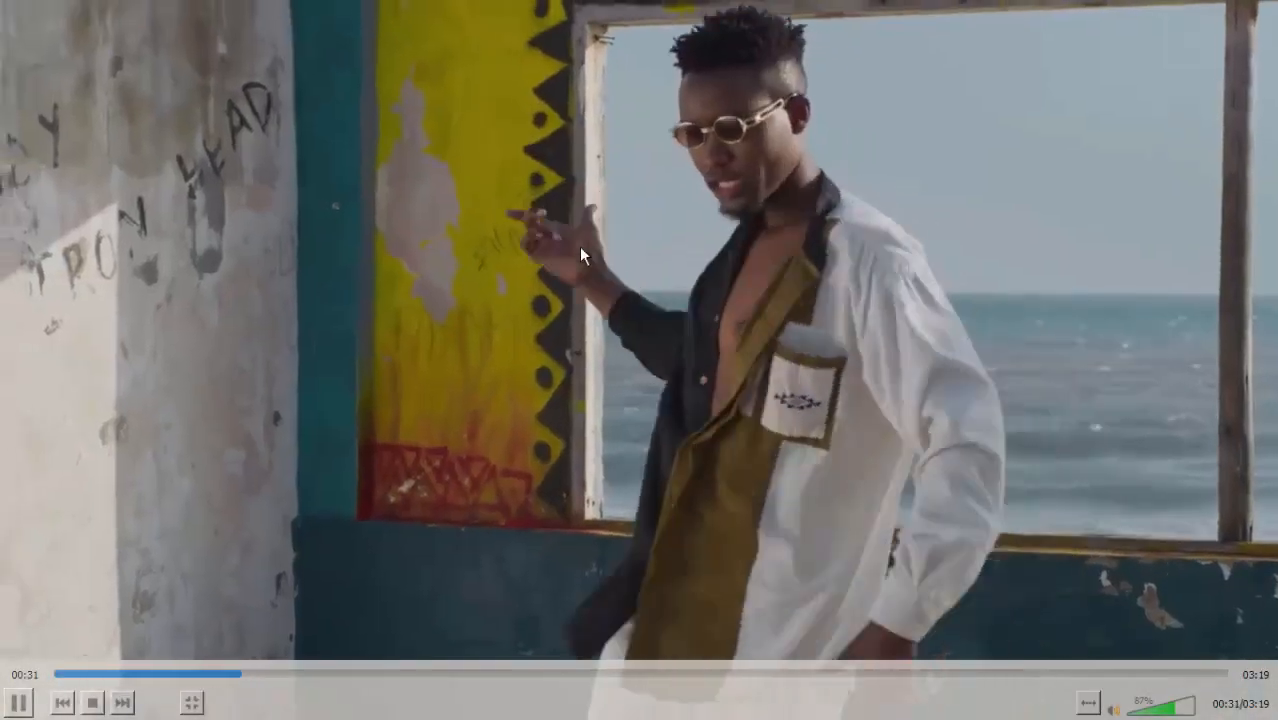
double_click(579, 246)
left_click_drag(939, 336, 438, 203)
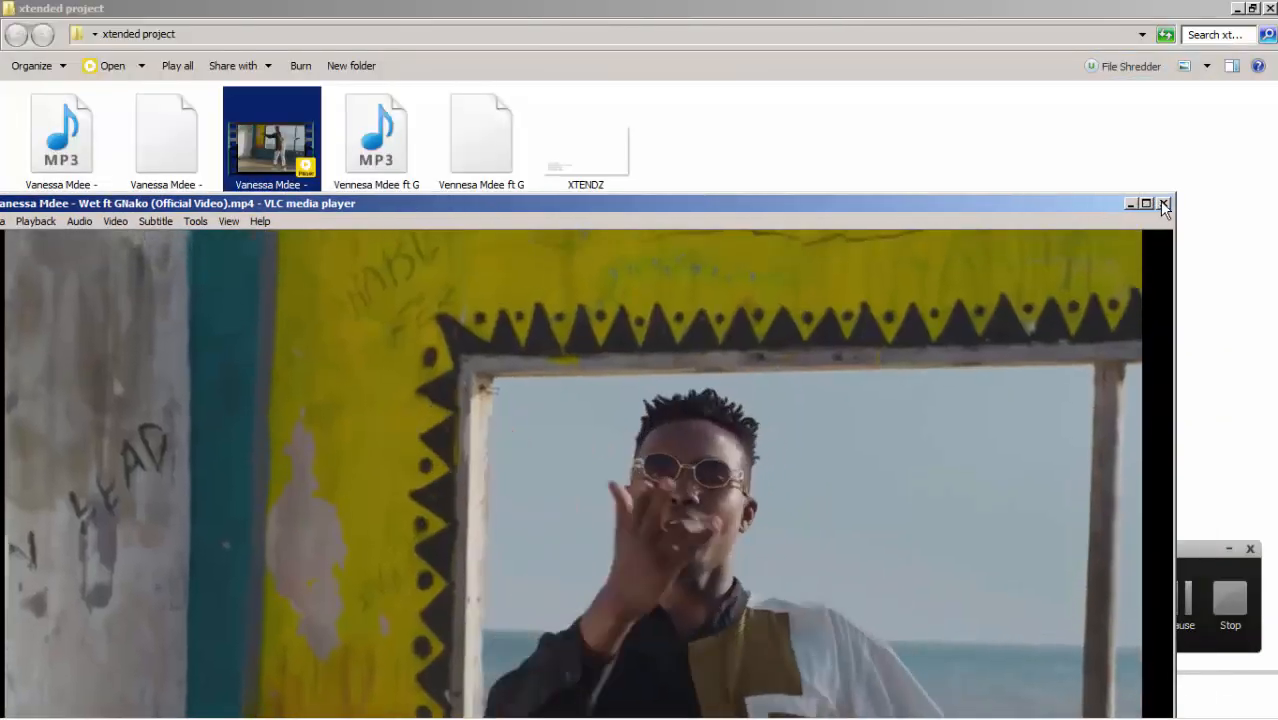
left_click(1163, 203)
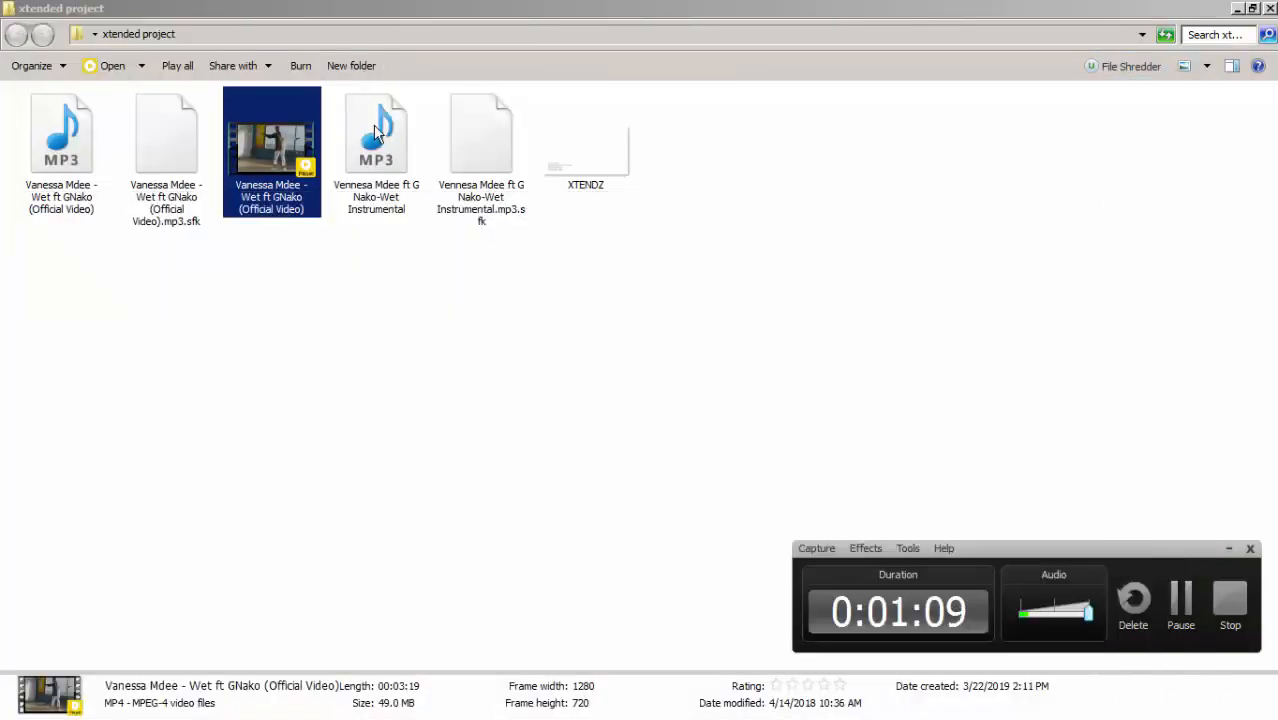
Step: Compare the details of the Wet Instrumental MP3 and the official video file in the xtended project folder
left_click(388, 158)
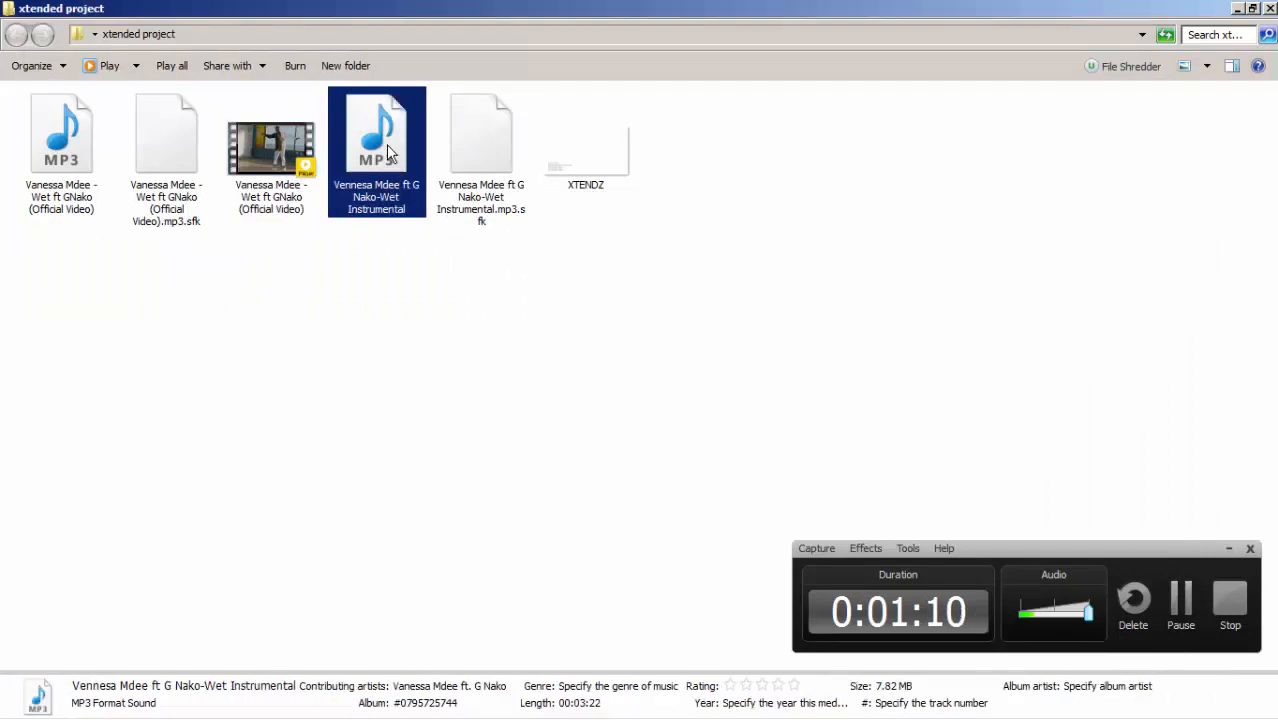
left_click(266, 179)
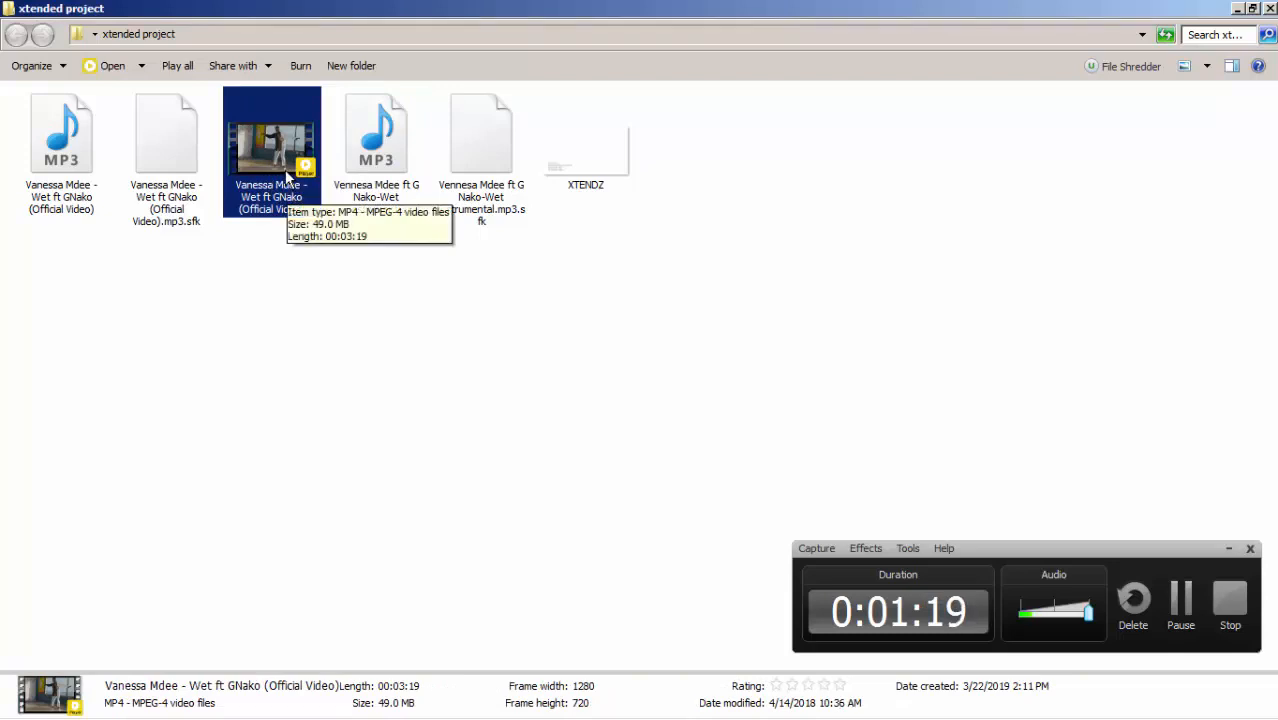
left_click(368, 175)
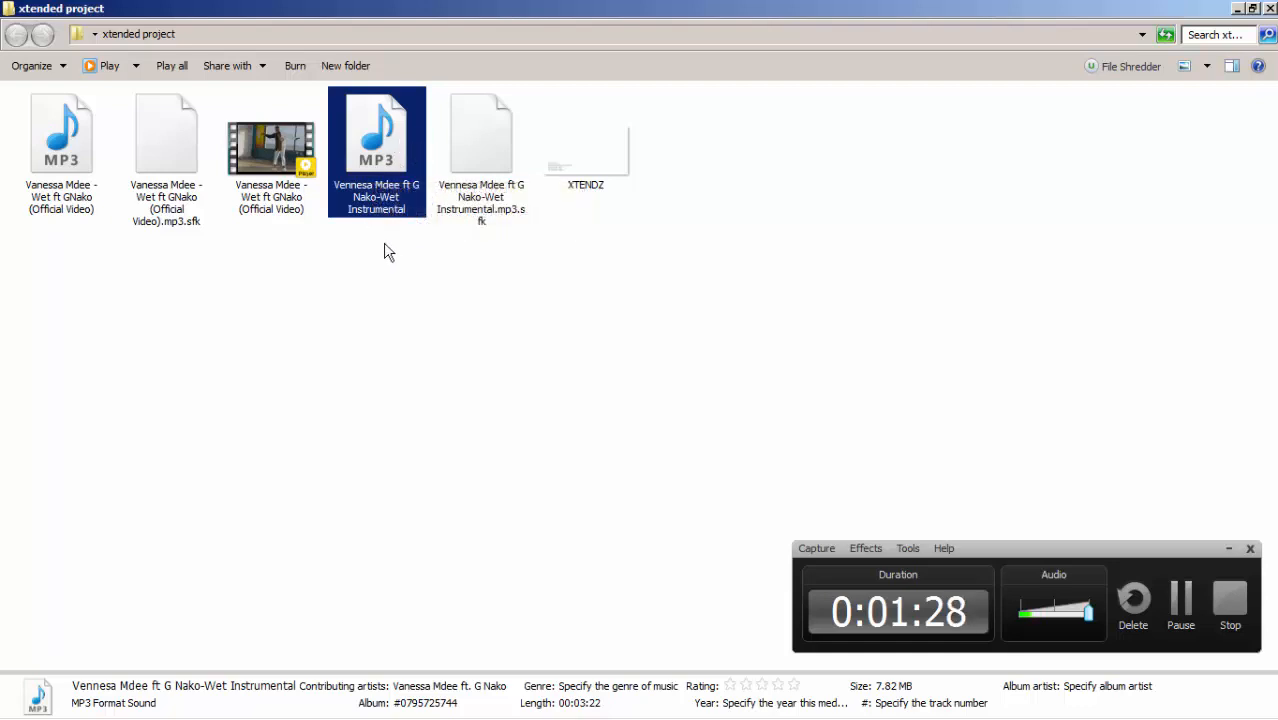
left_click(385, 251)
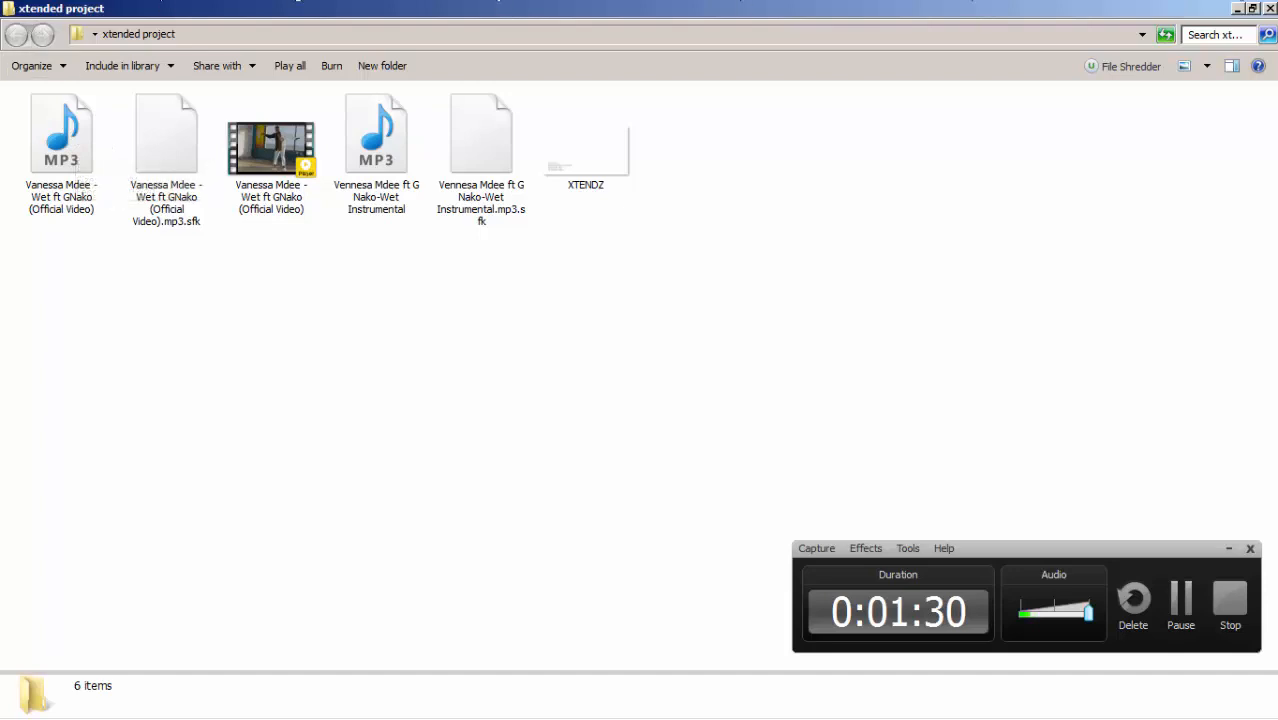
left_click_drag(1055, 9, 913, 33)
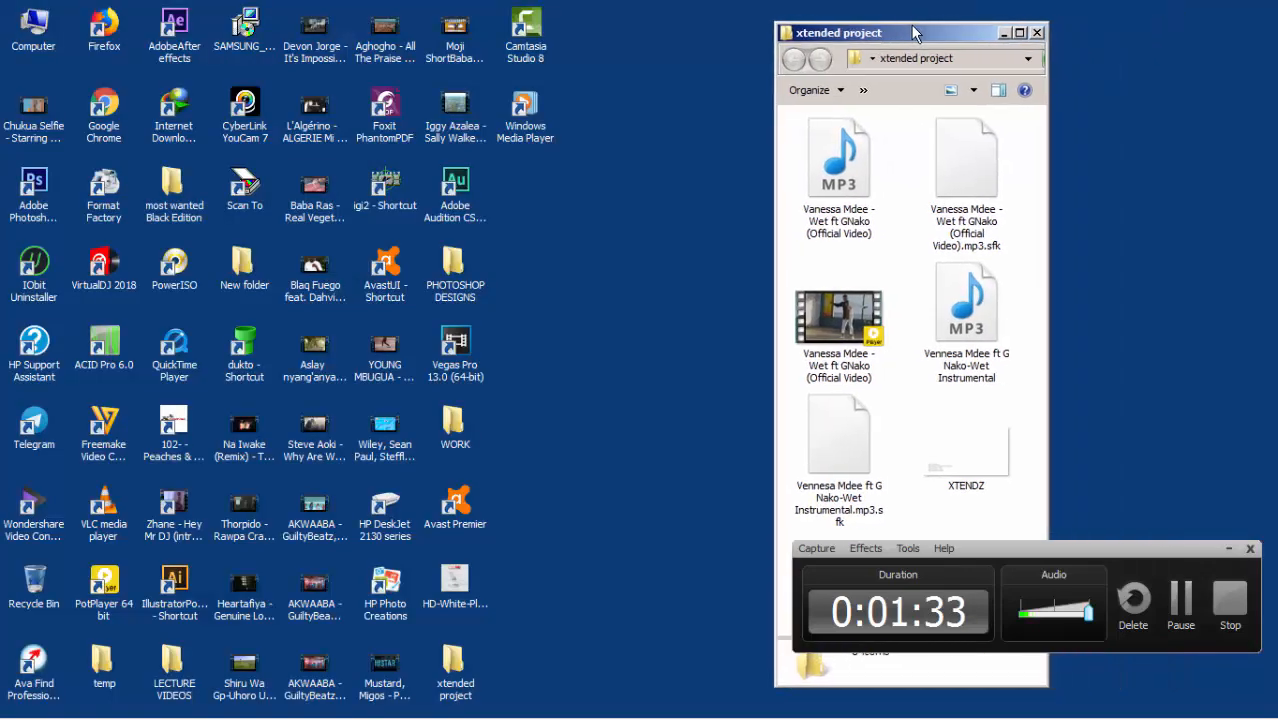
left_click(1021, 35)
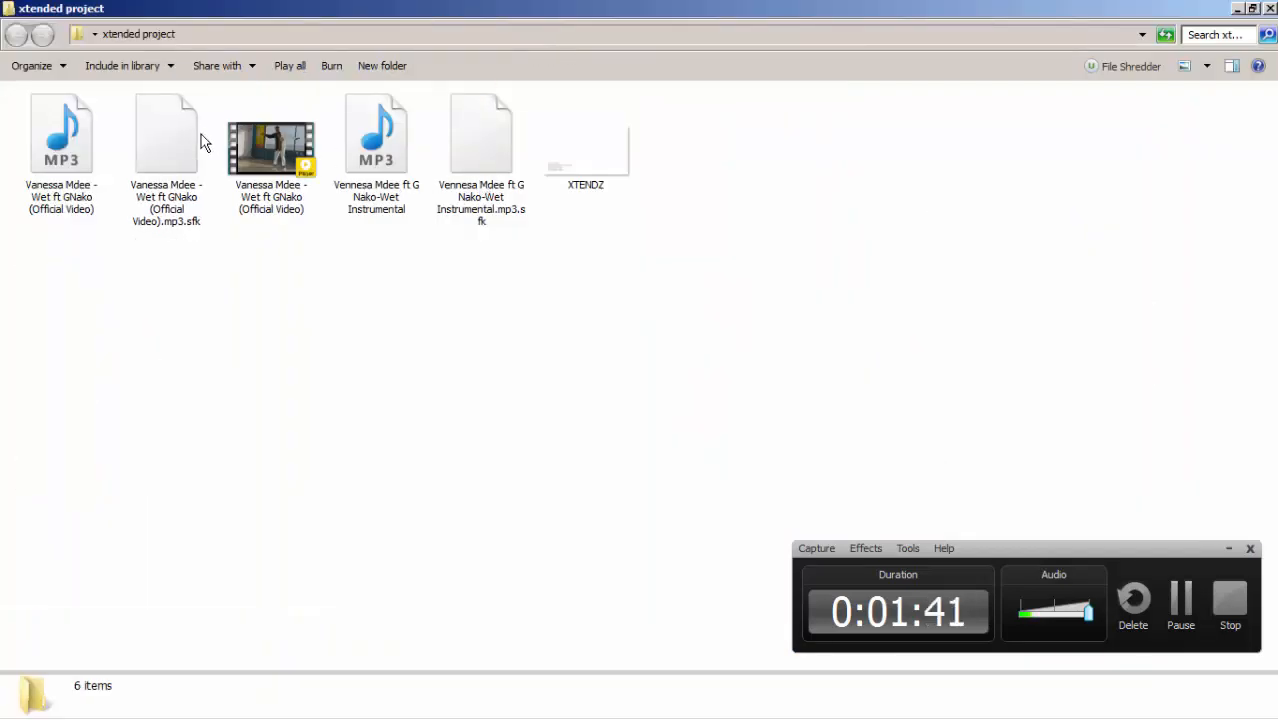
left_click_drag(277, 6, 857, 35)
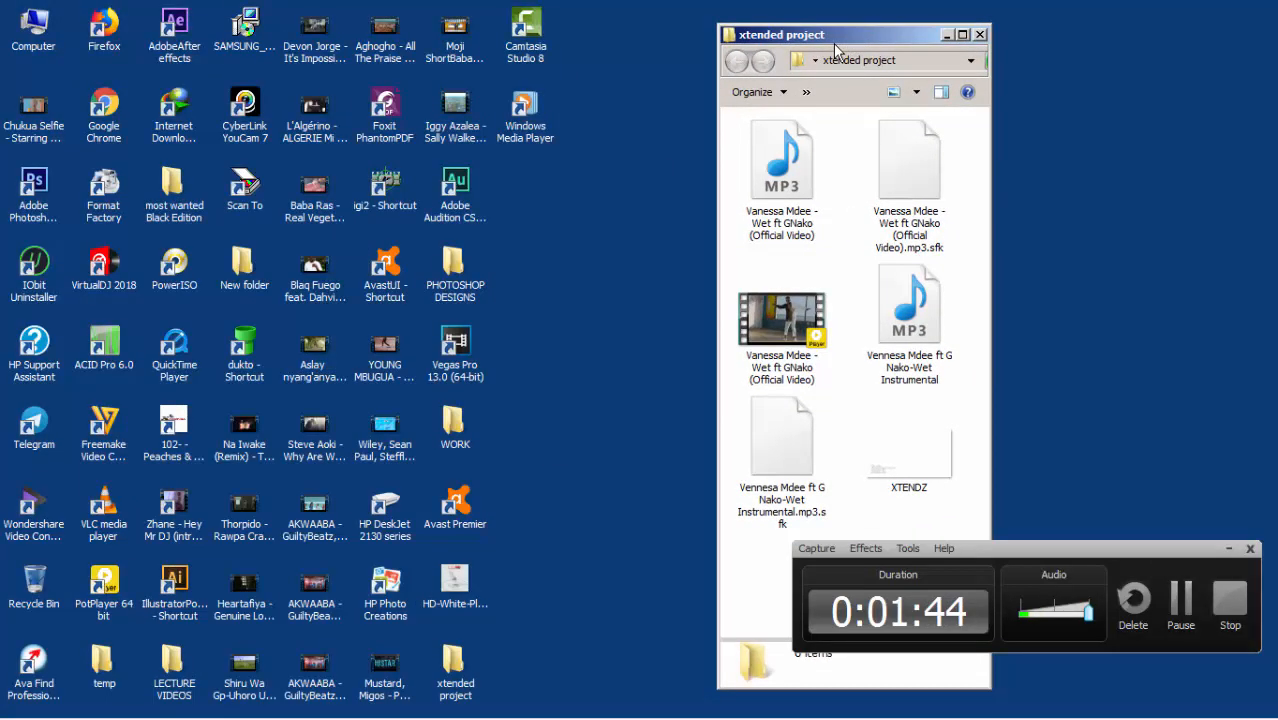
double_click(839, 34)
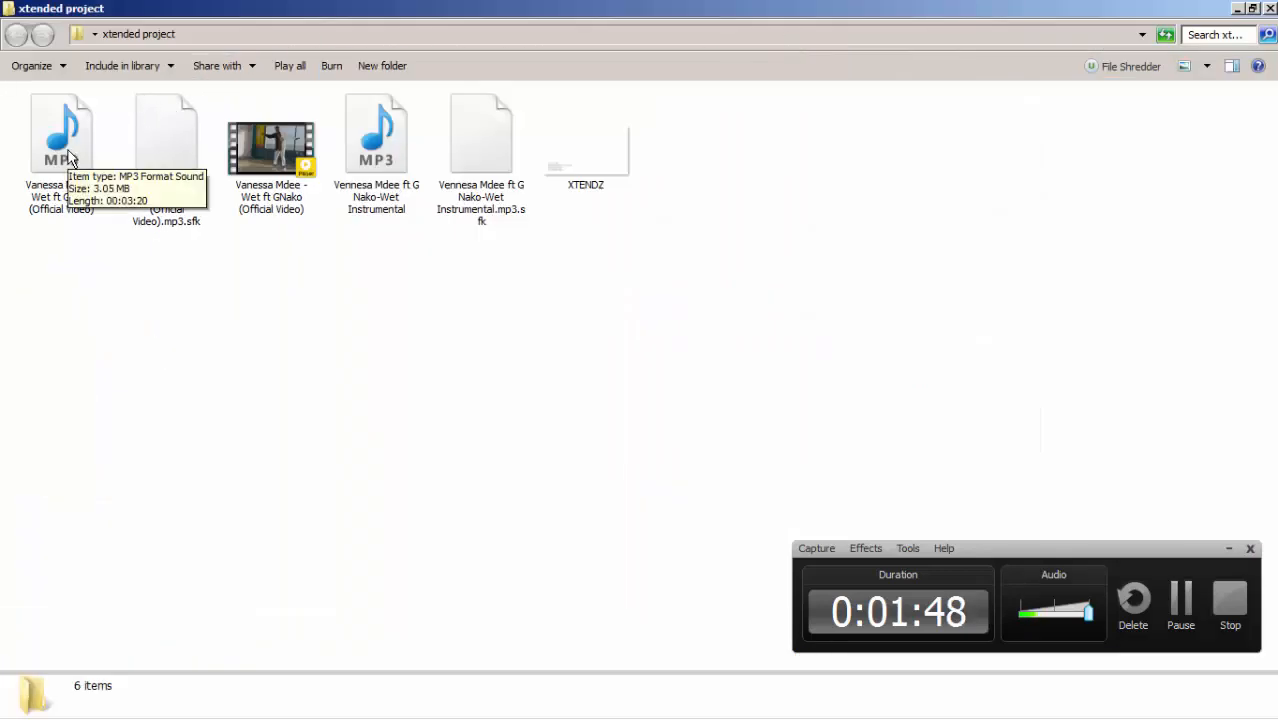
left_click_drag(586, 353, 95, 330)
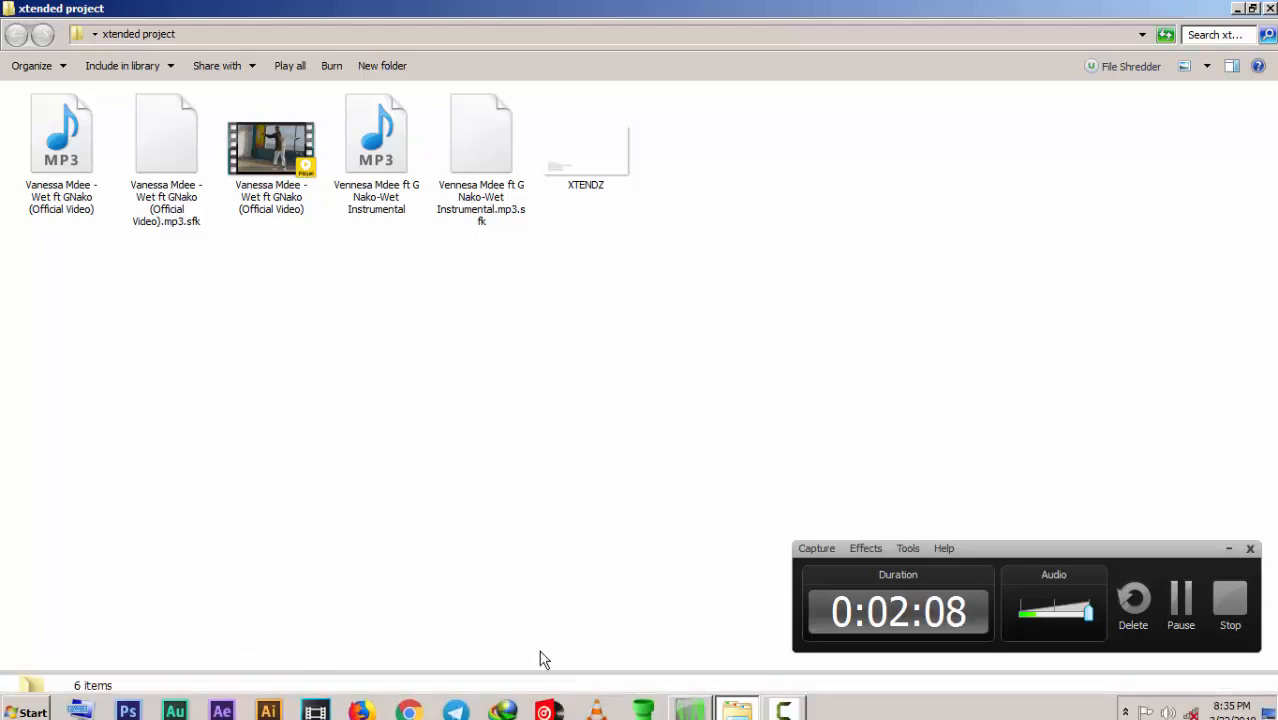
key("super+d")
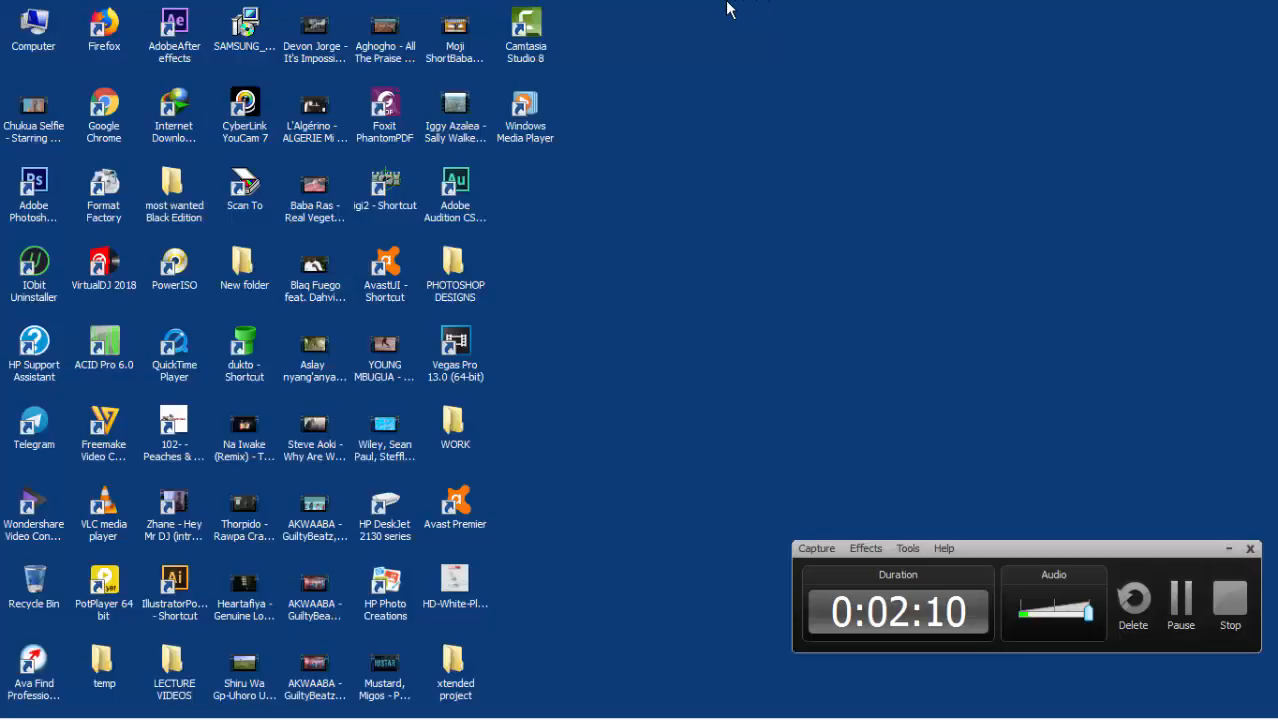
right_click(732, 6)
left_click(799, 46)
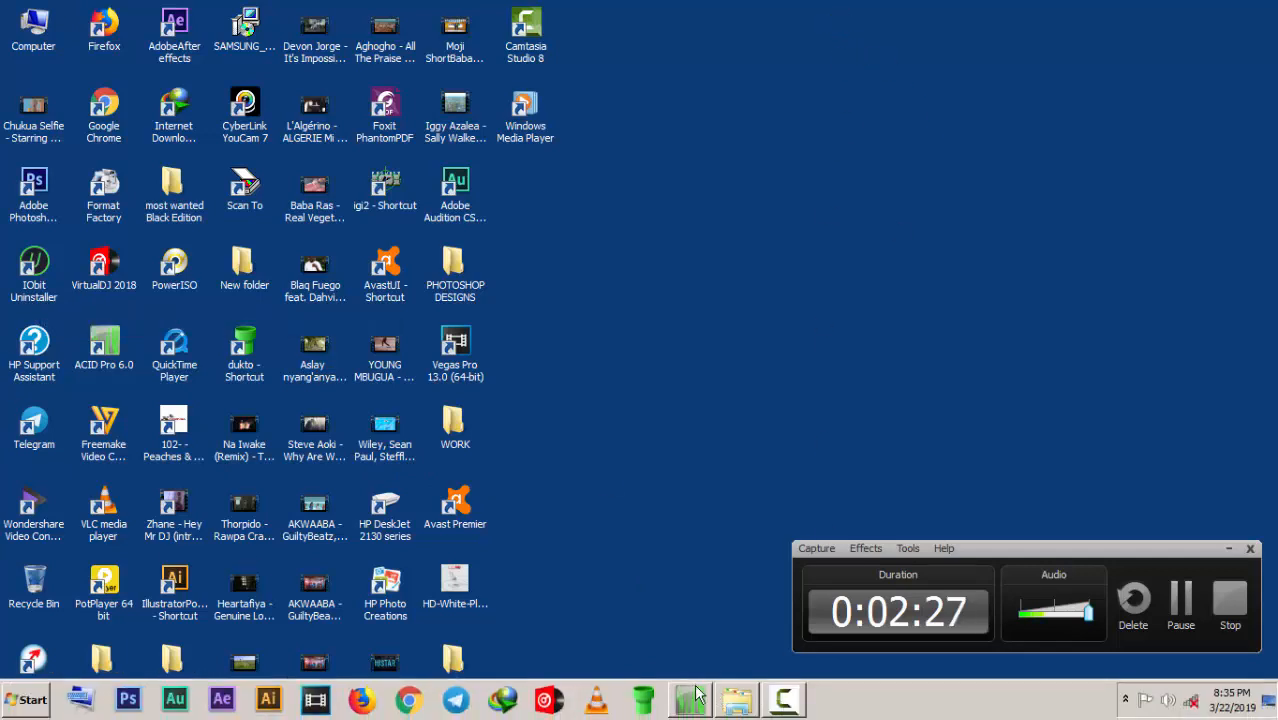
Step: Switch to ACID Pro to view the xtended project's track arrangement, and minimize it again
mouse_move(694, 710)
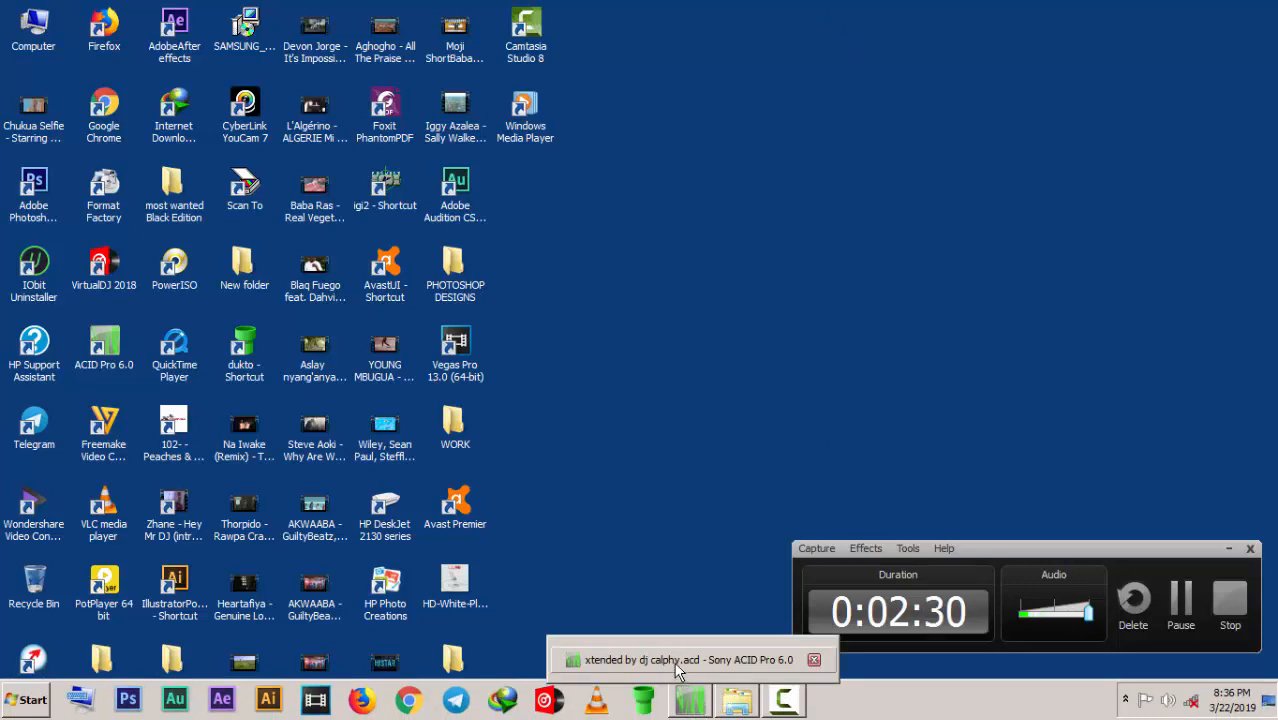
left_click(677, 665)
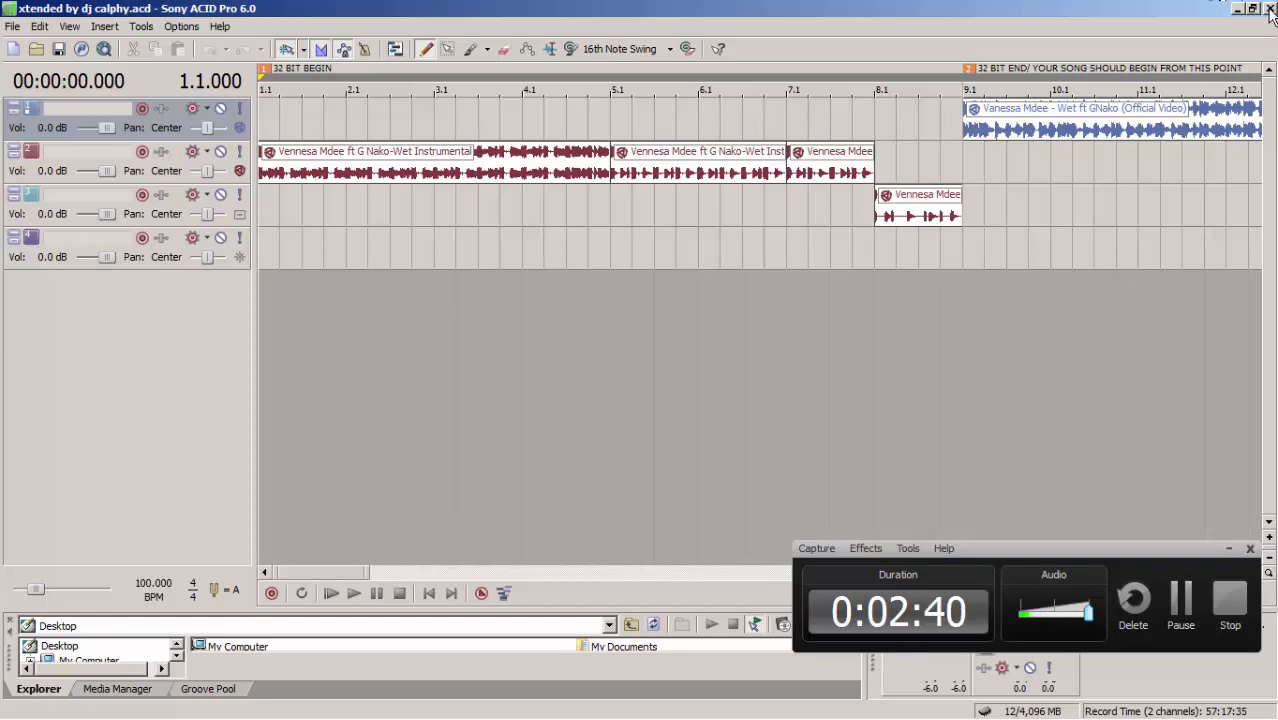
left_click(1237, 8)
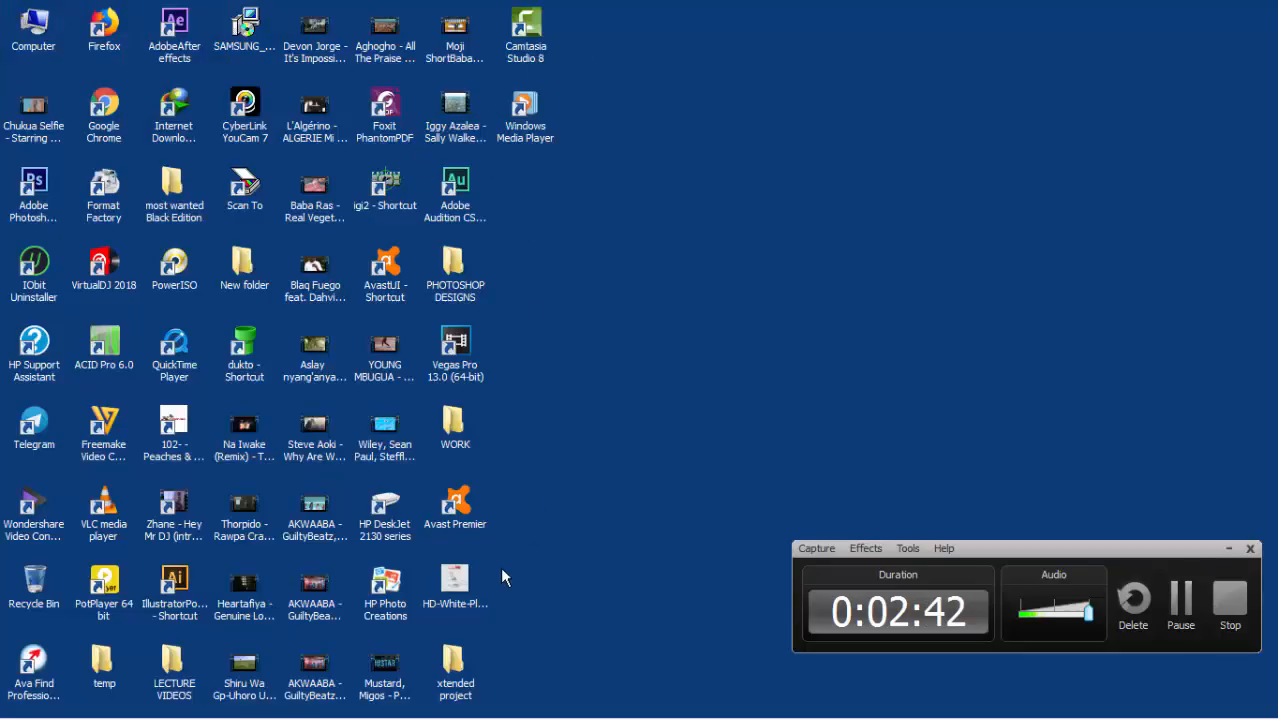
Step: Reopen the xtended project folder and check the Wet Instrumental MP3 and the Official Video MP3
double_click(456, 650)
key("super+Down")
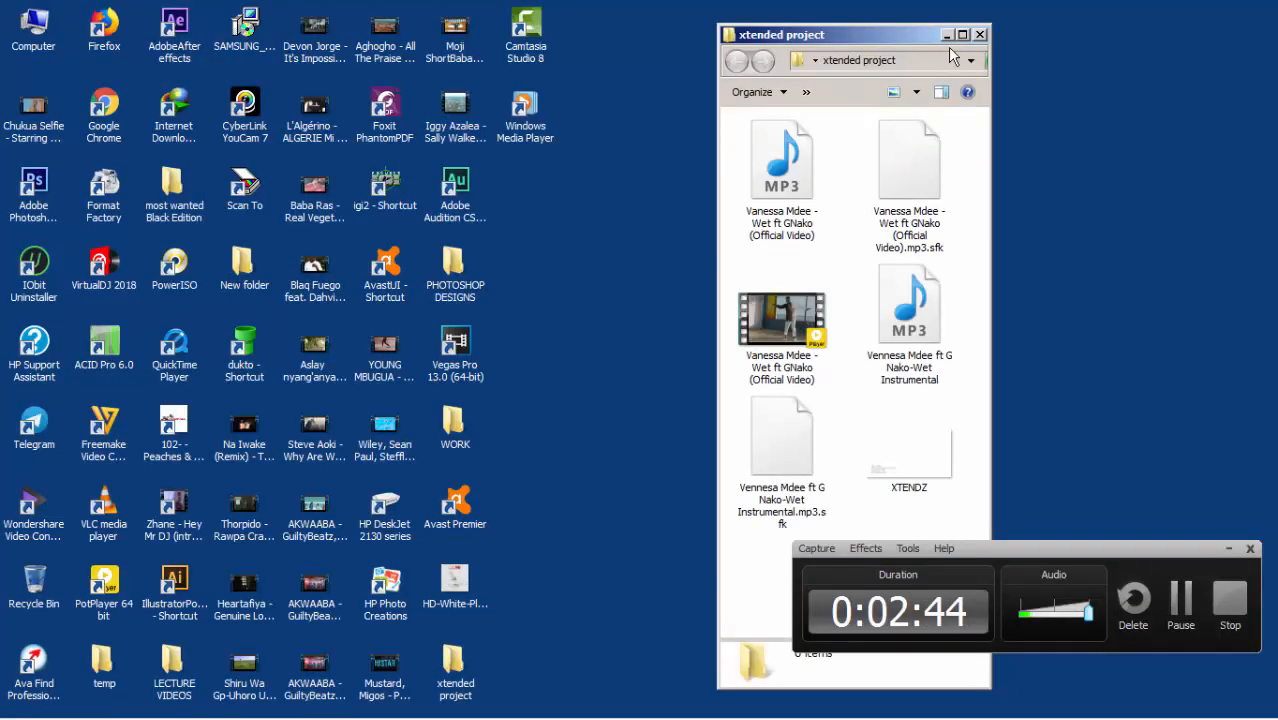
key("super+Up")
left_click(378, 160)
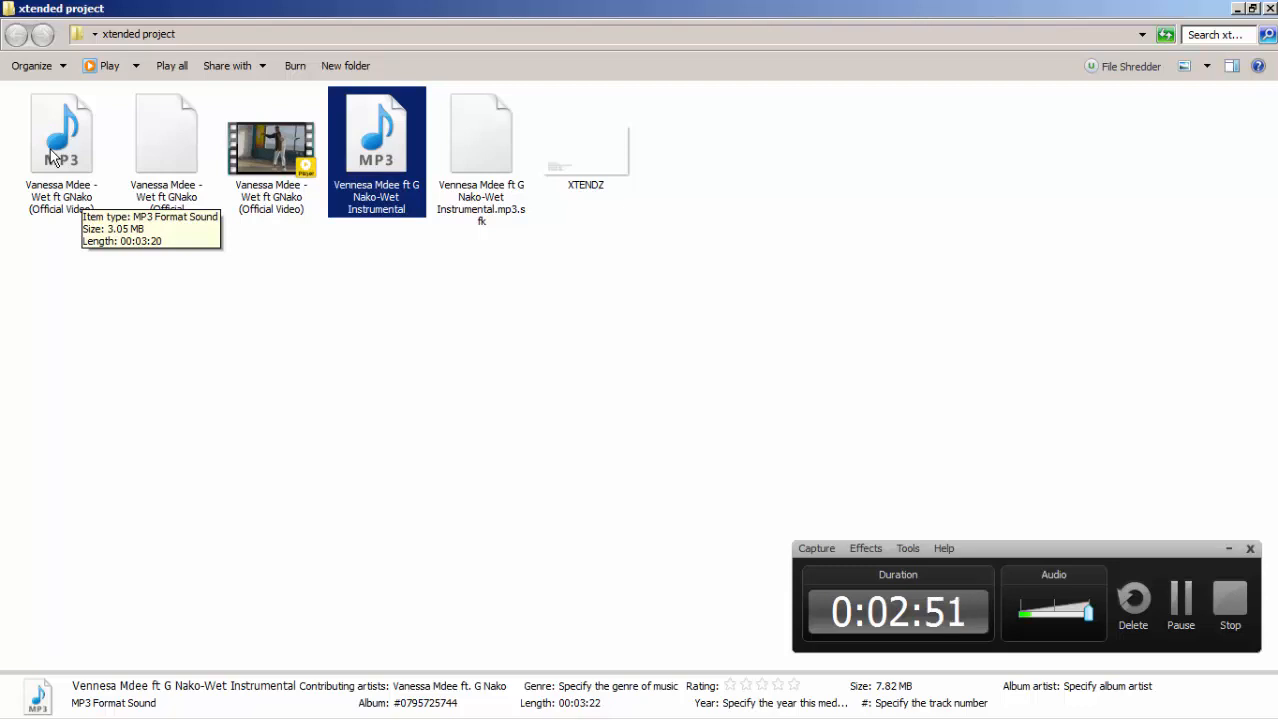
left_click(54, 158)
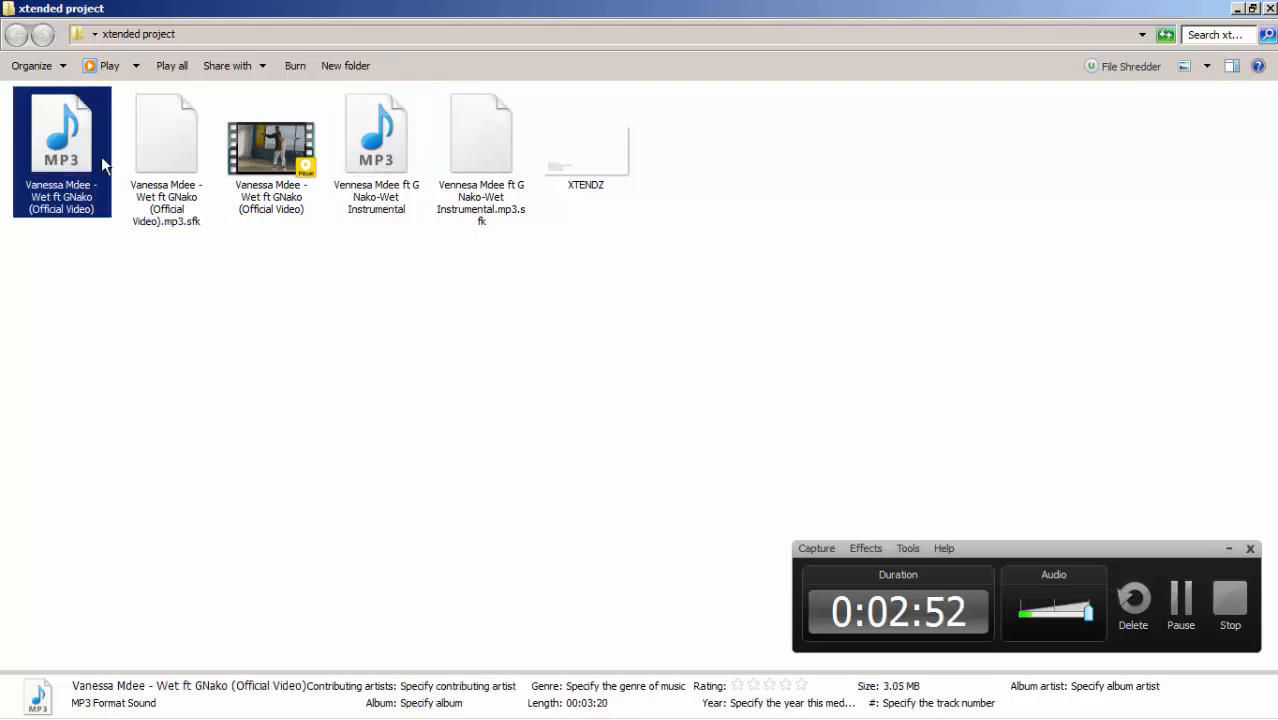
Step: Return to ACID Pro and place the cursor at 9.1, where the original song's clip starts on the first track
mouse_move(636, 716)
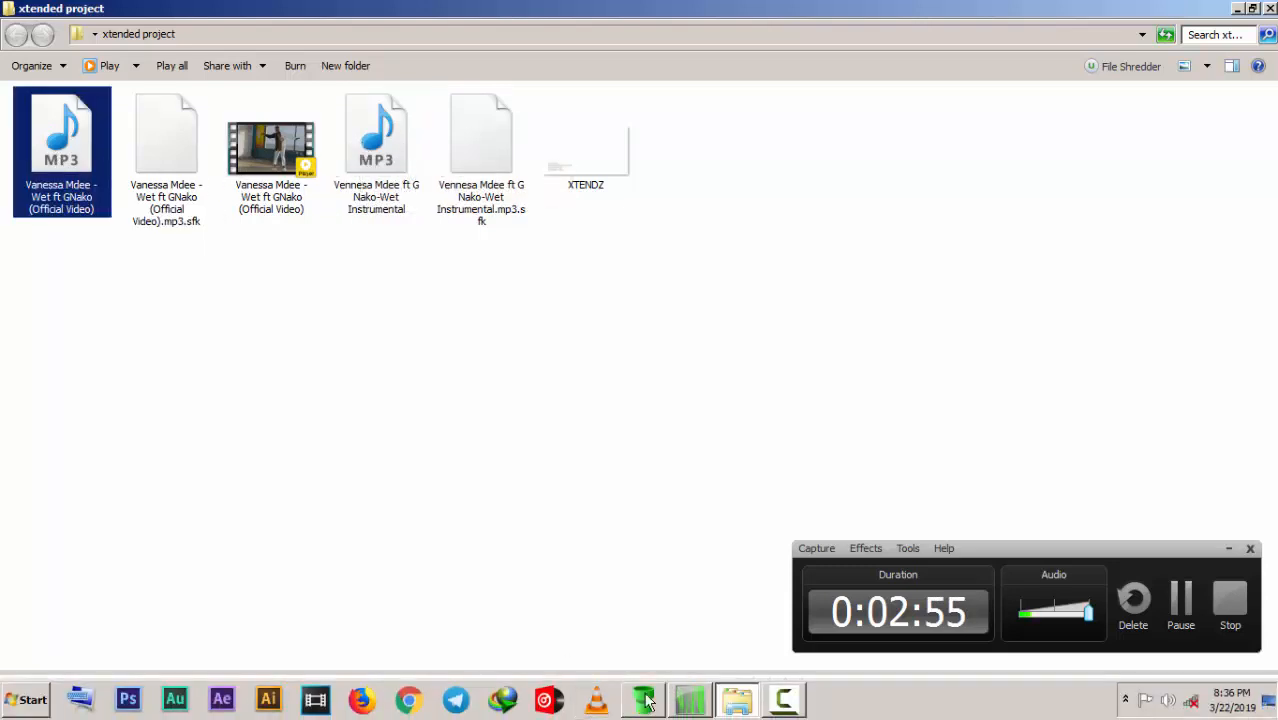
left_click(696, 699)
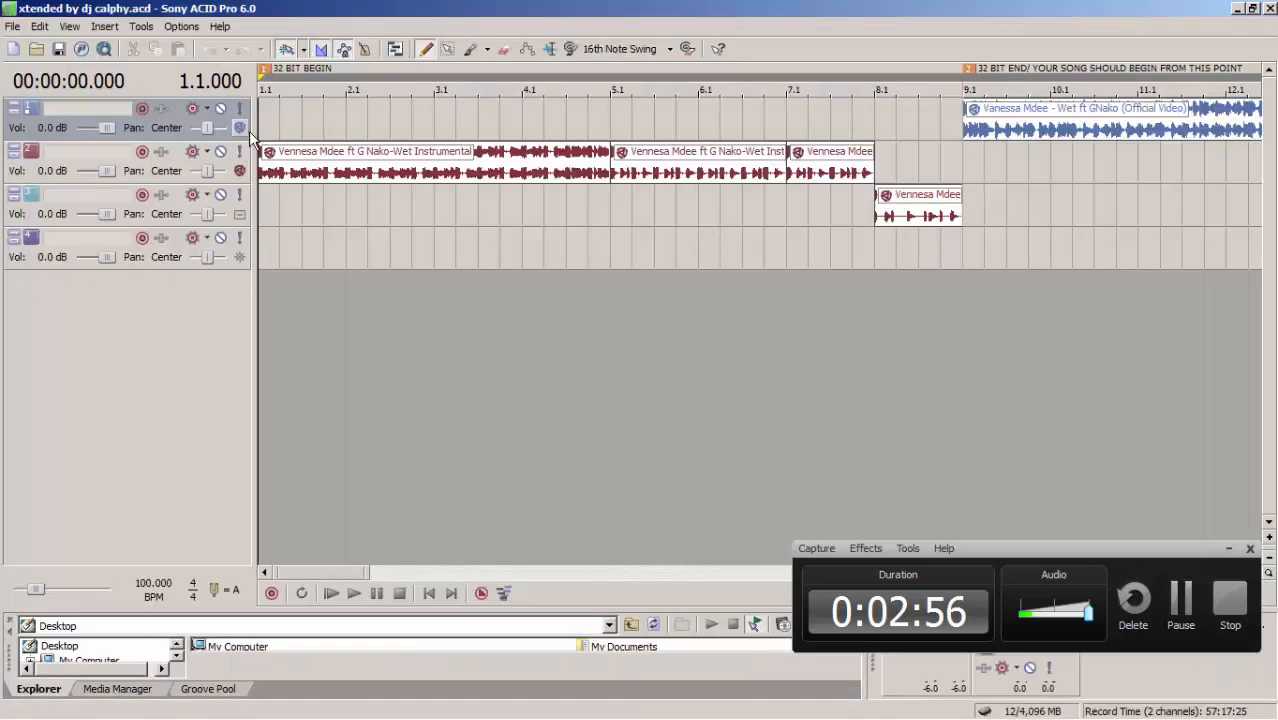
left_click(1005, 125)
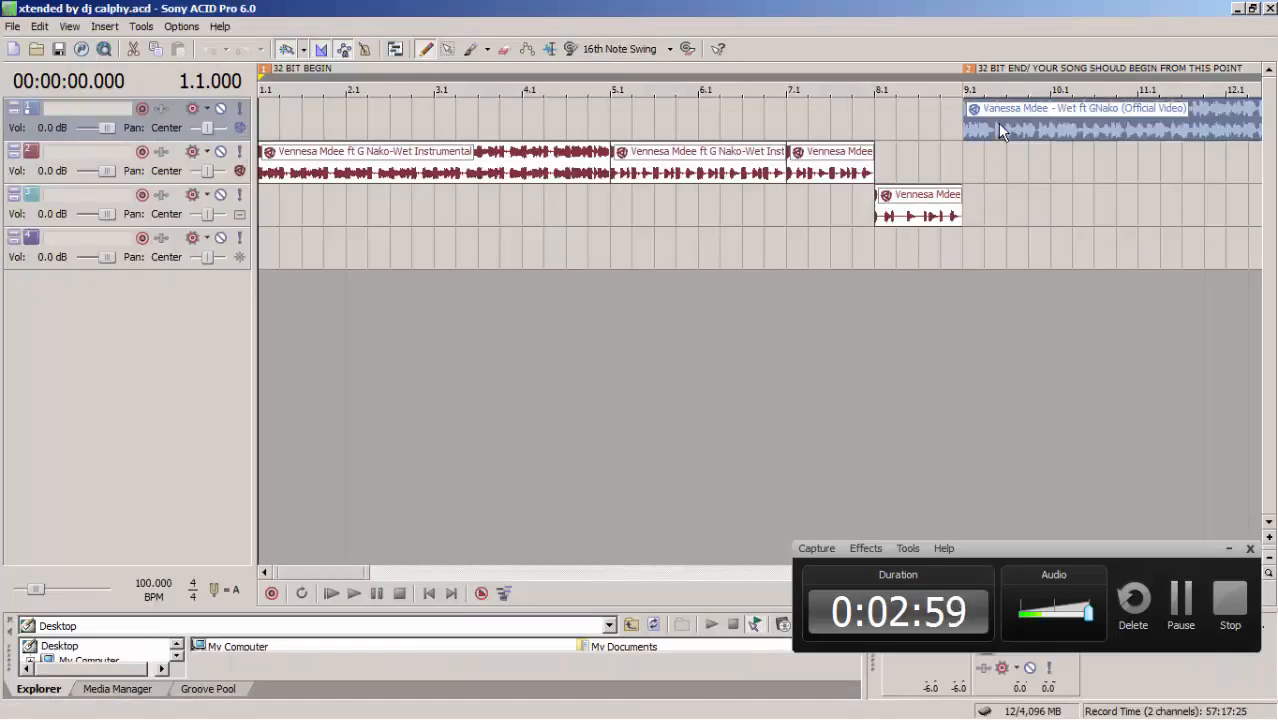
left_click(975, 141)
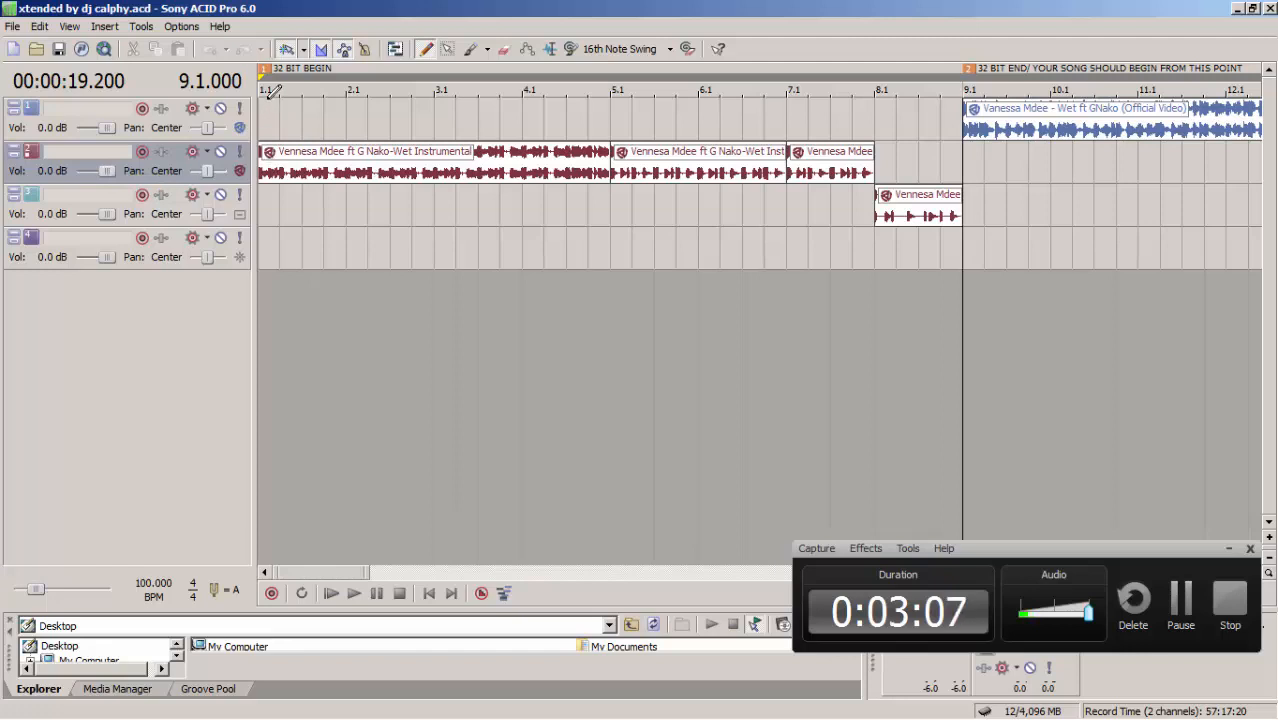
Step: Check the original song's clip and the first instrumental clip, returning the cursor to 1.1 after each
left_click(1058, 135)
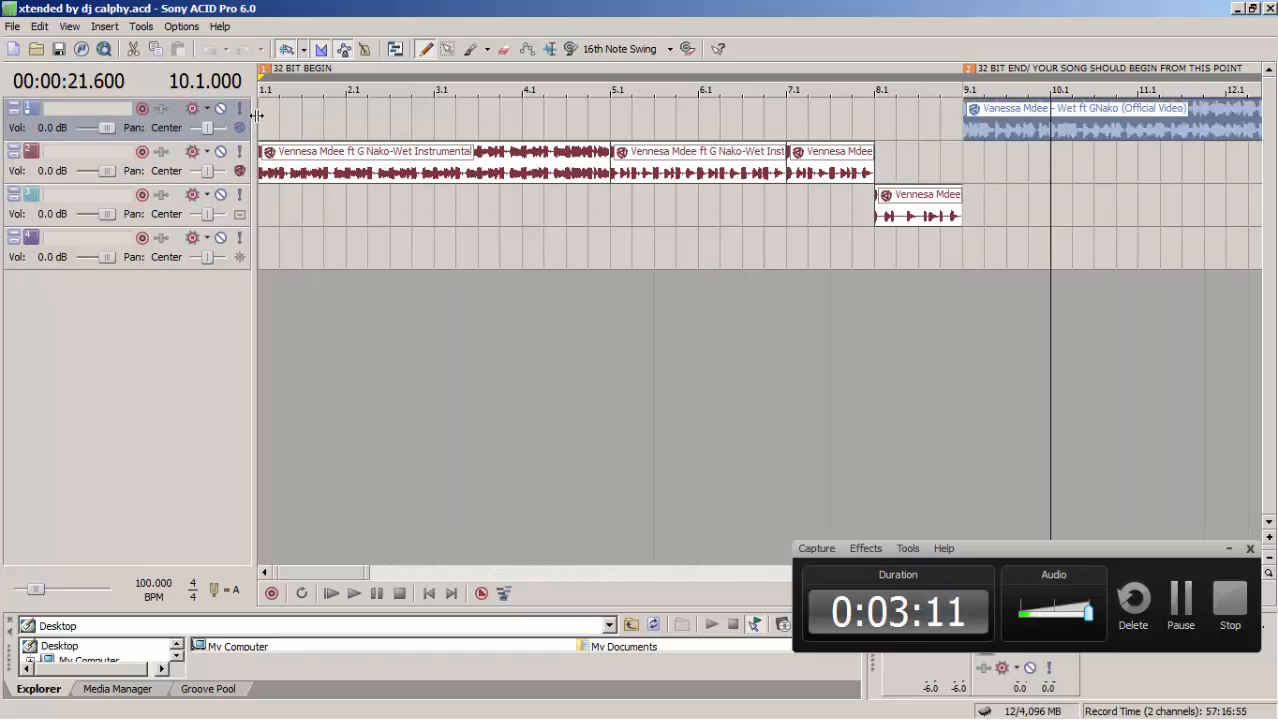
left_click(270, 105)
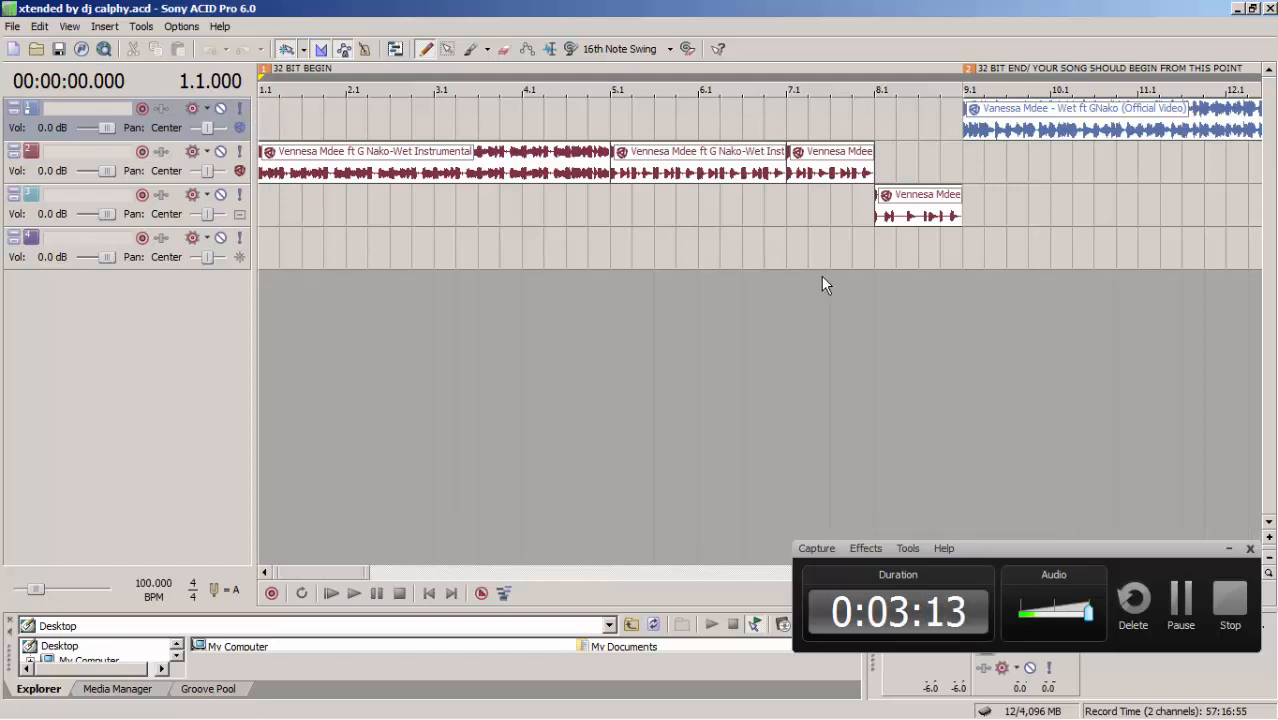
left_click(301, 167)
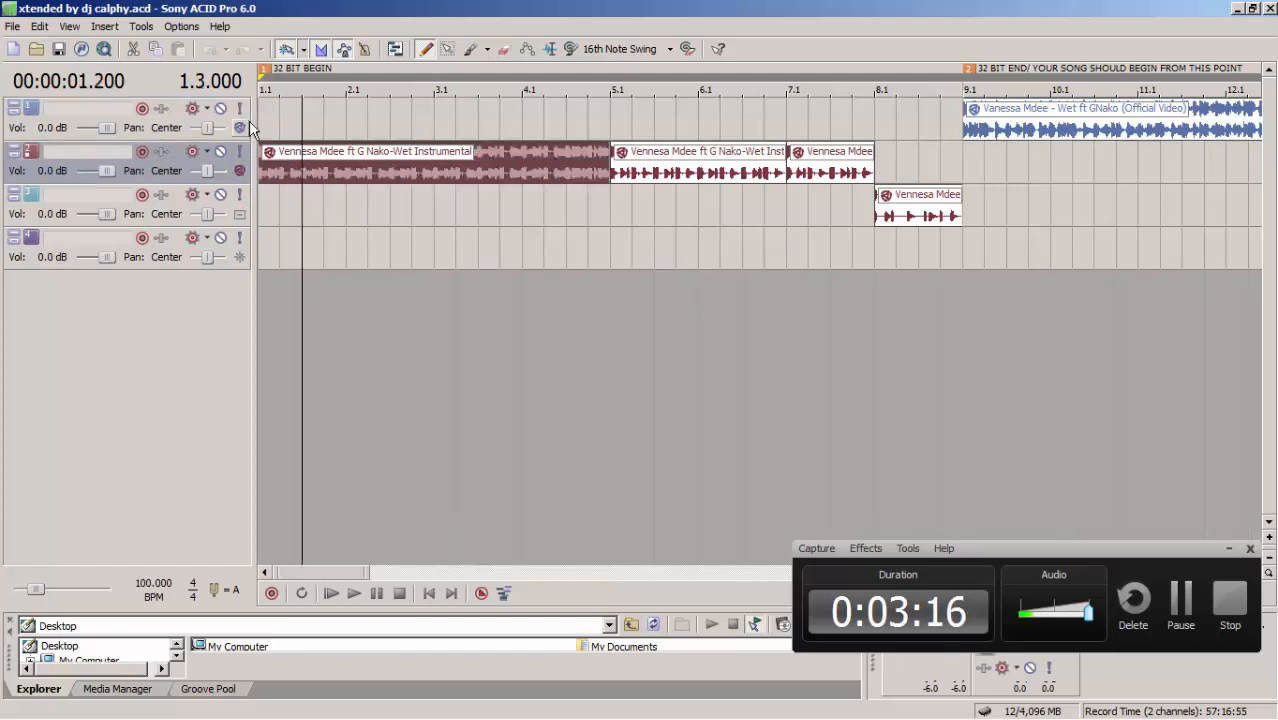
left_click(273, 105)
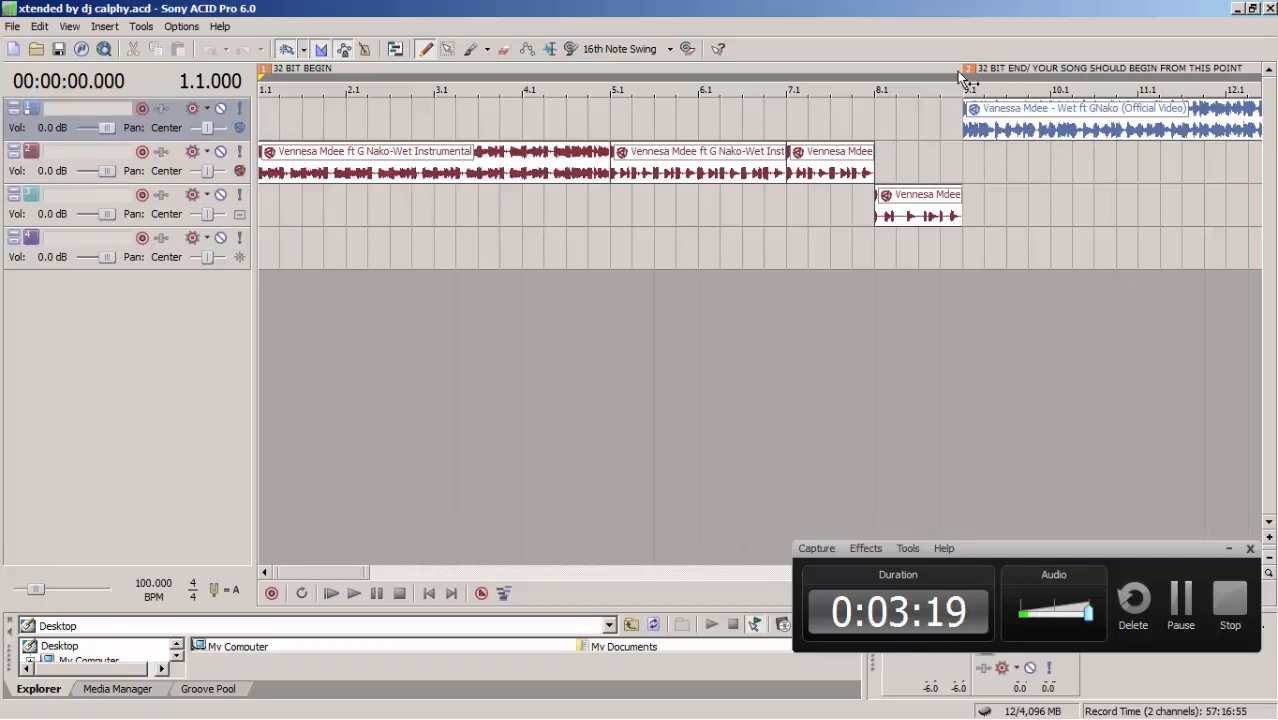
Step: Place the cursor at 9.1 and briefly play the project from the start of the original song
left_click_drag(373, 575, 399, 548)
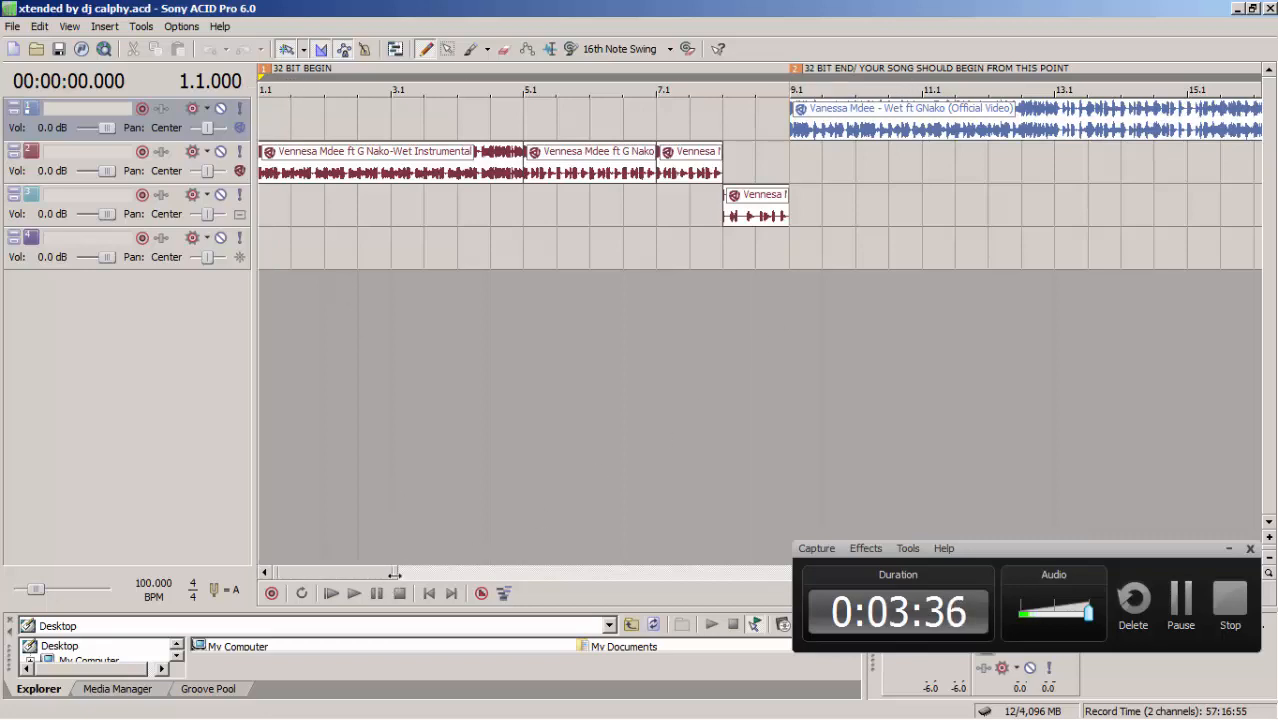
left_click_drag(395, 572, 343, 568)
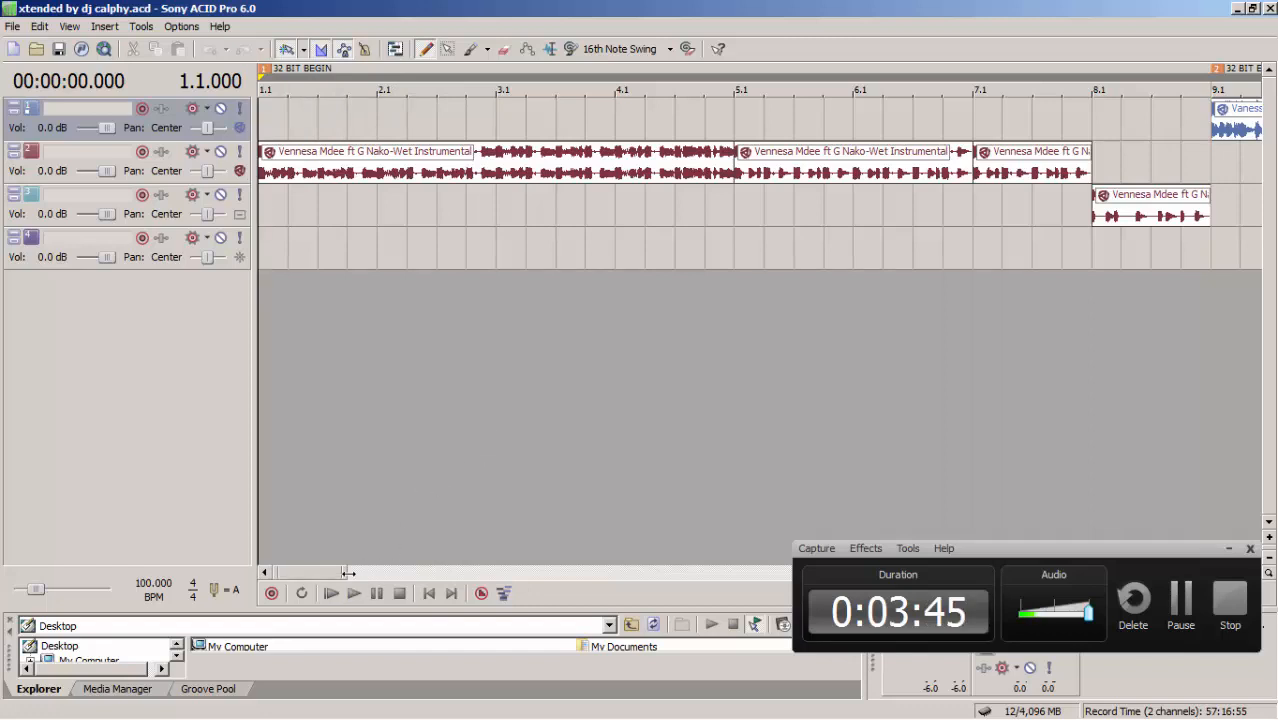
left_click_drag(347, 572, 380, 572)
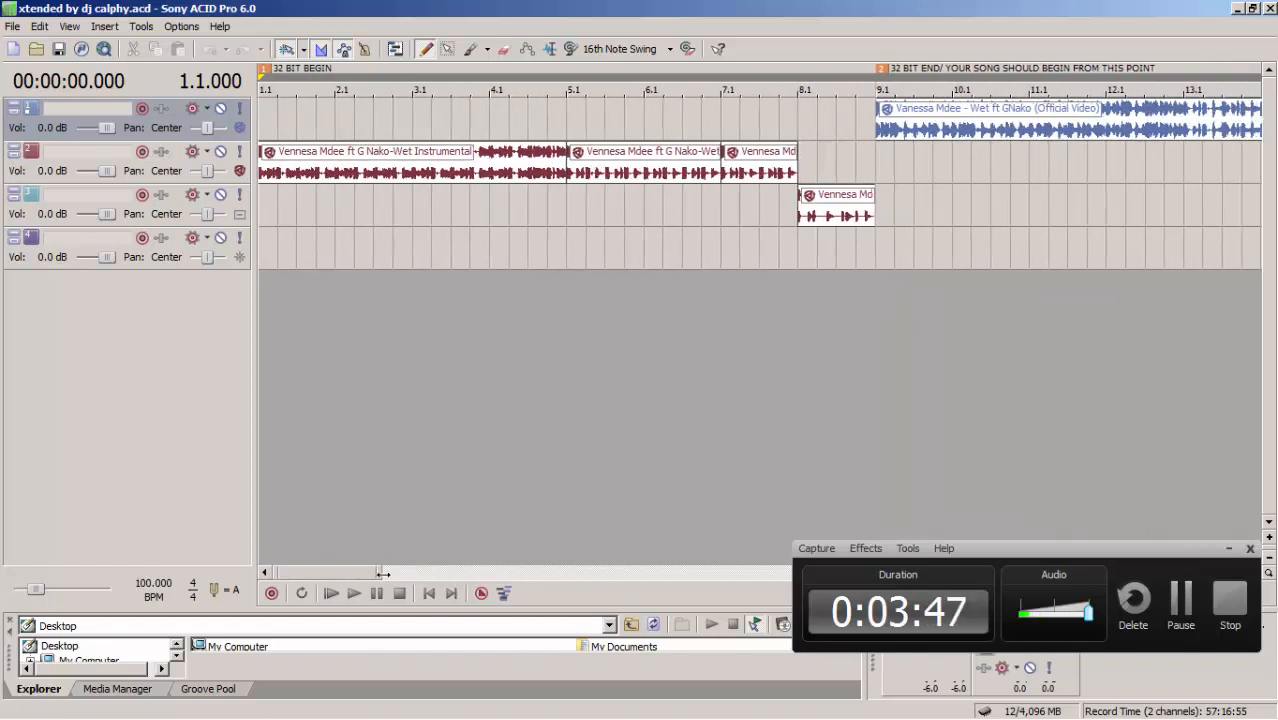
left_click(882, 159)
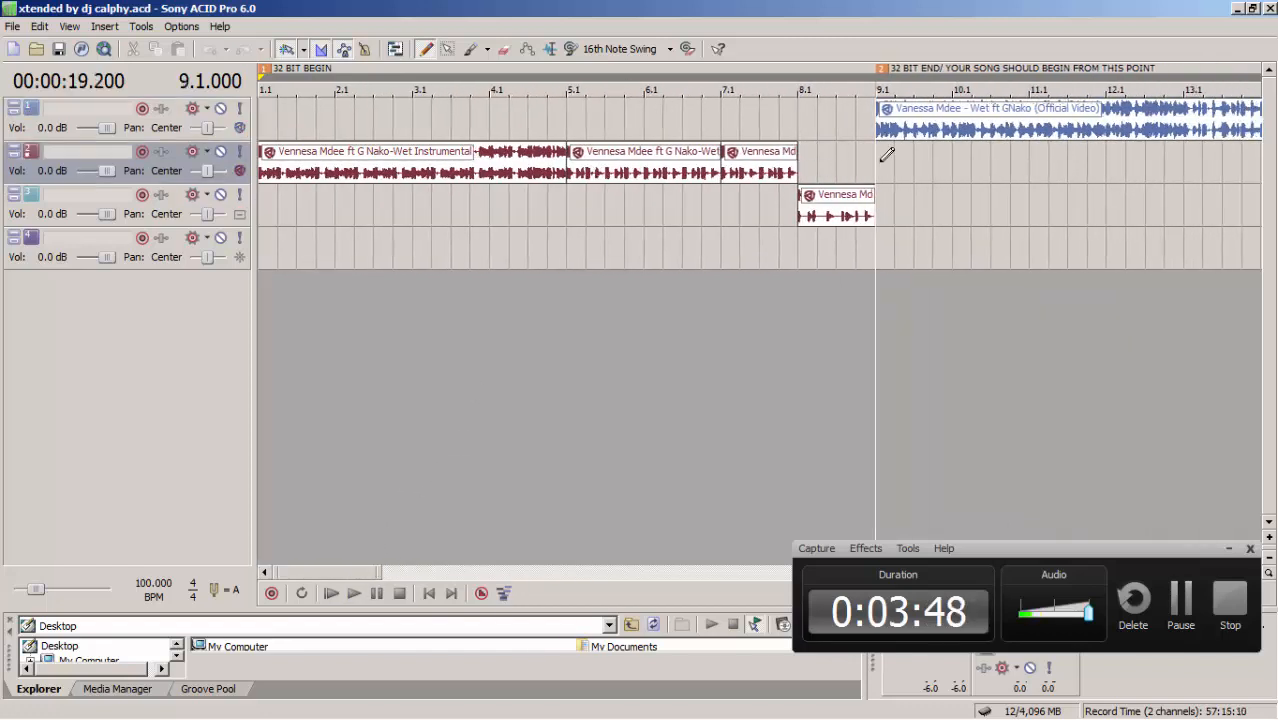
key("space")
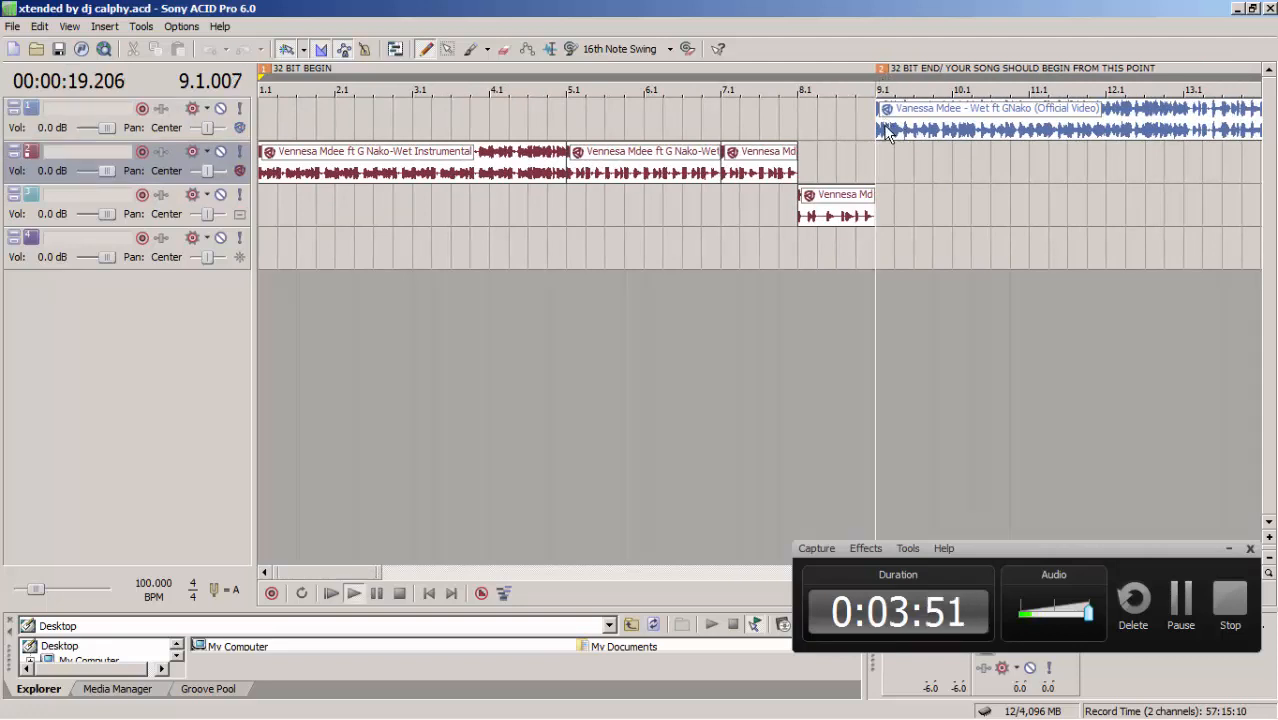
key("space")
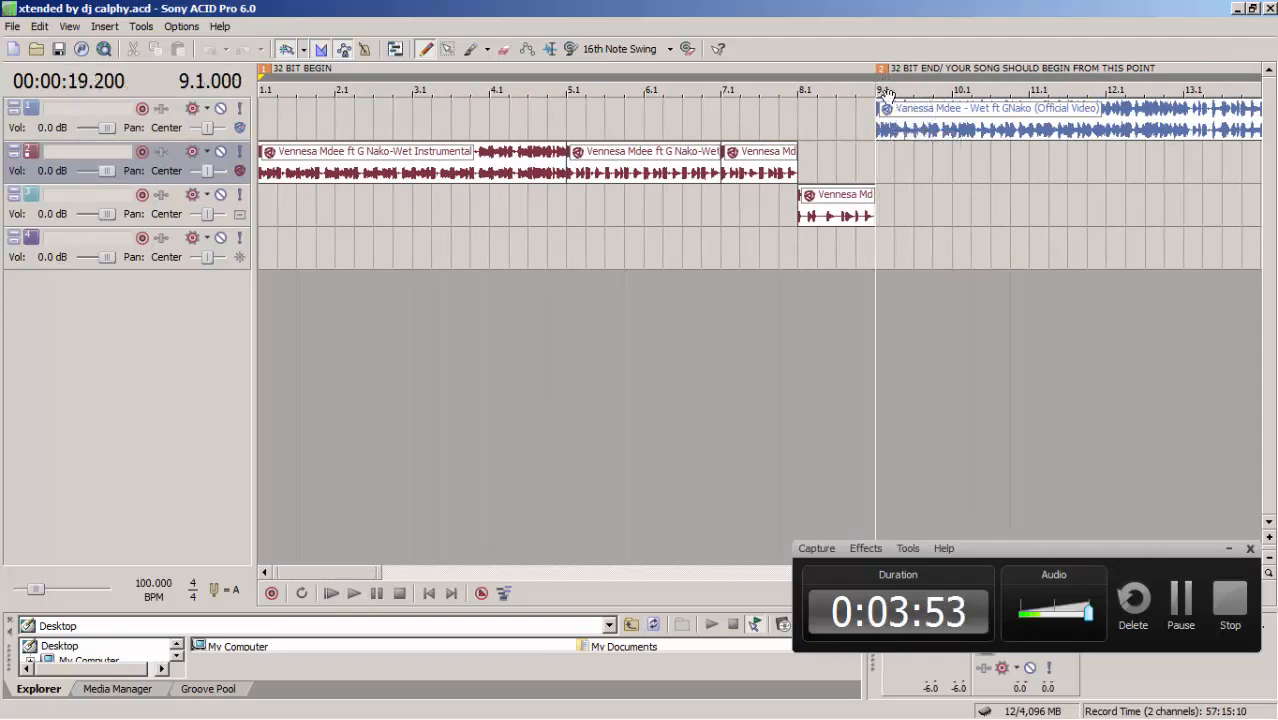
Step: Examine where the instrumental sections and original song begin by placing the cursor at 9.1, 5.1, 8.1 and 1.1
left_click_drag(382, 573, 468, 573)
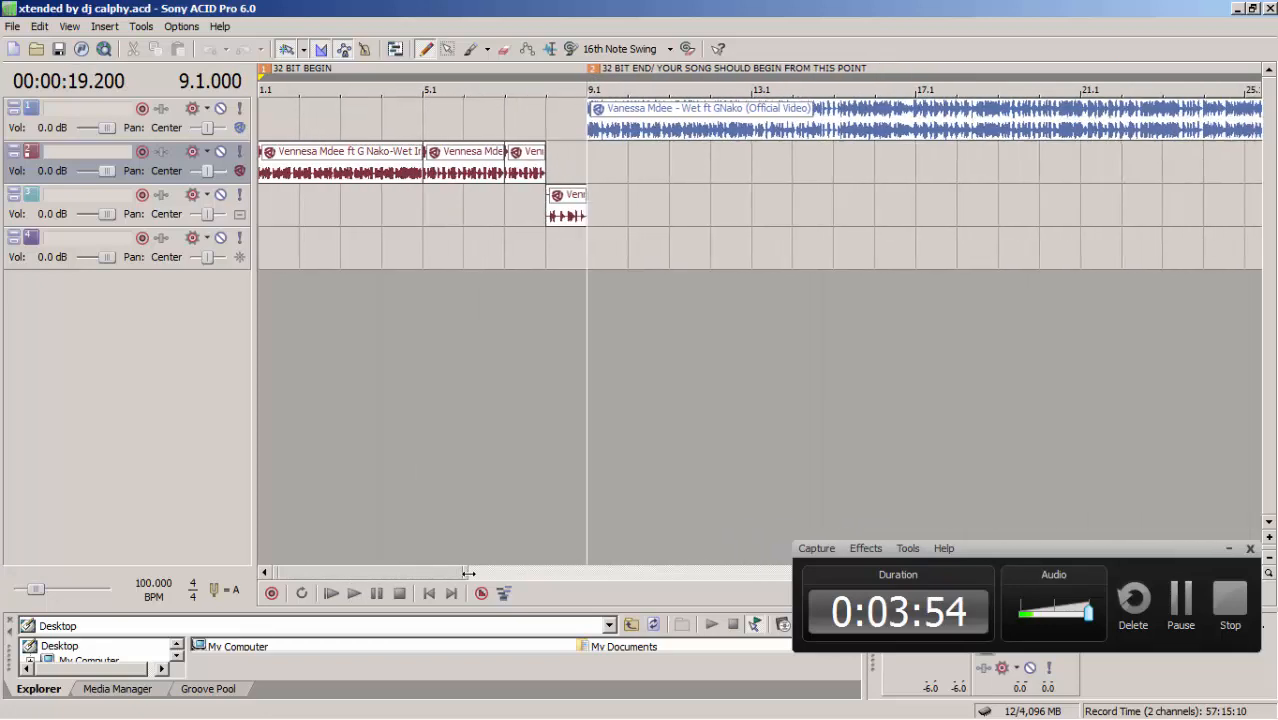
left_click(594, 104)
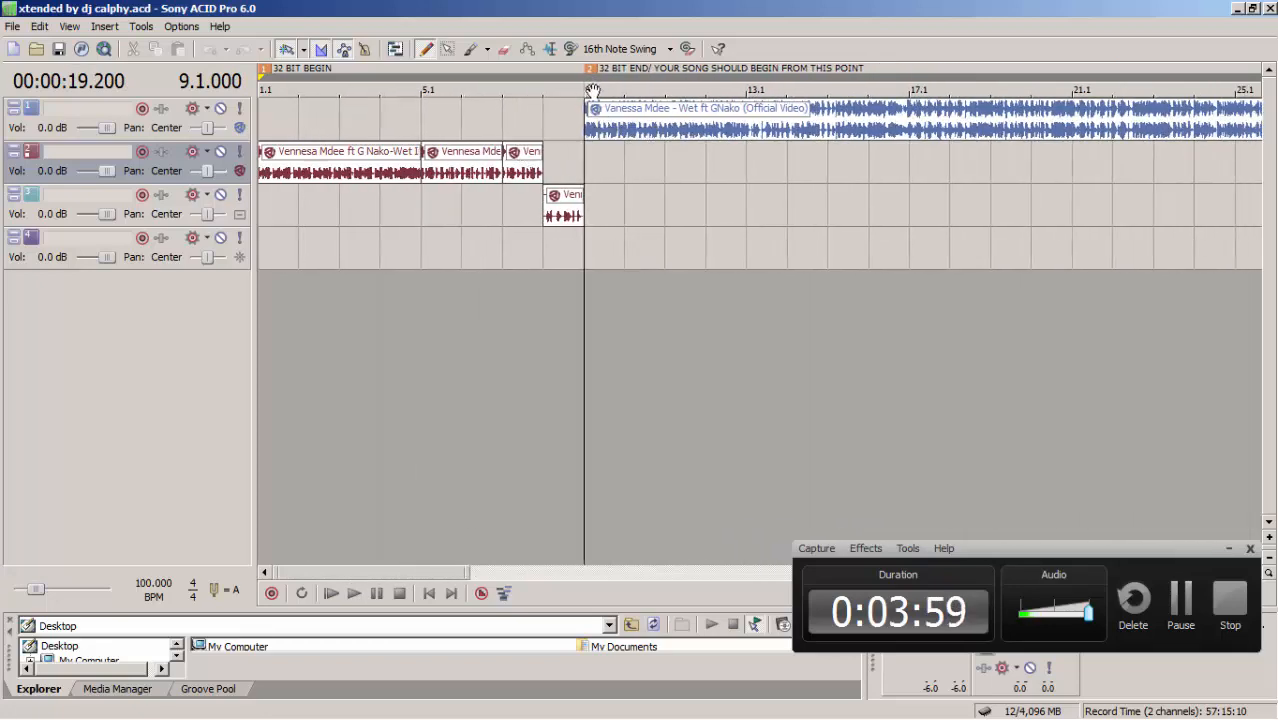
left_click_drag(593, 108, 590, 120)
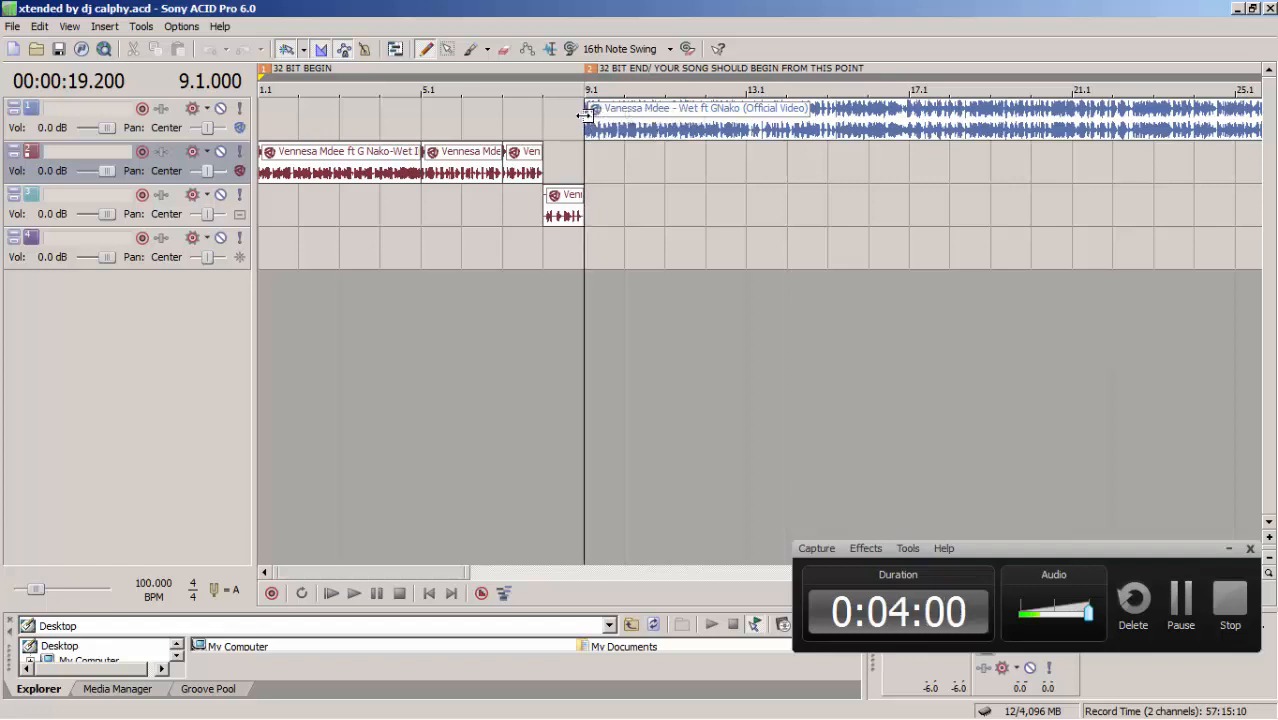
left_click(585, 115)
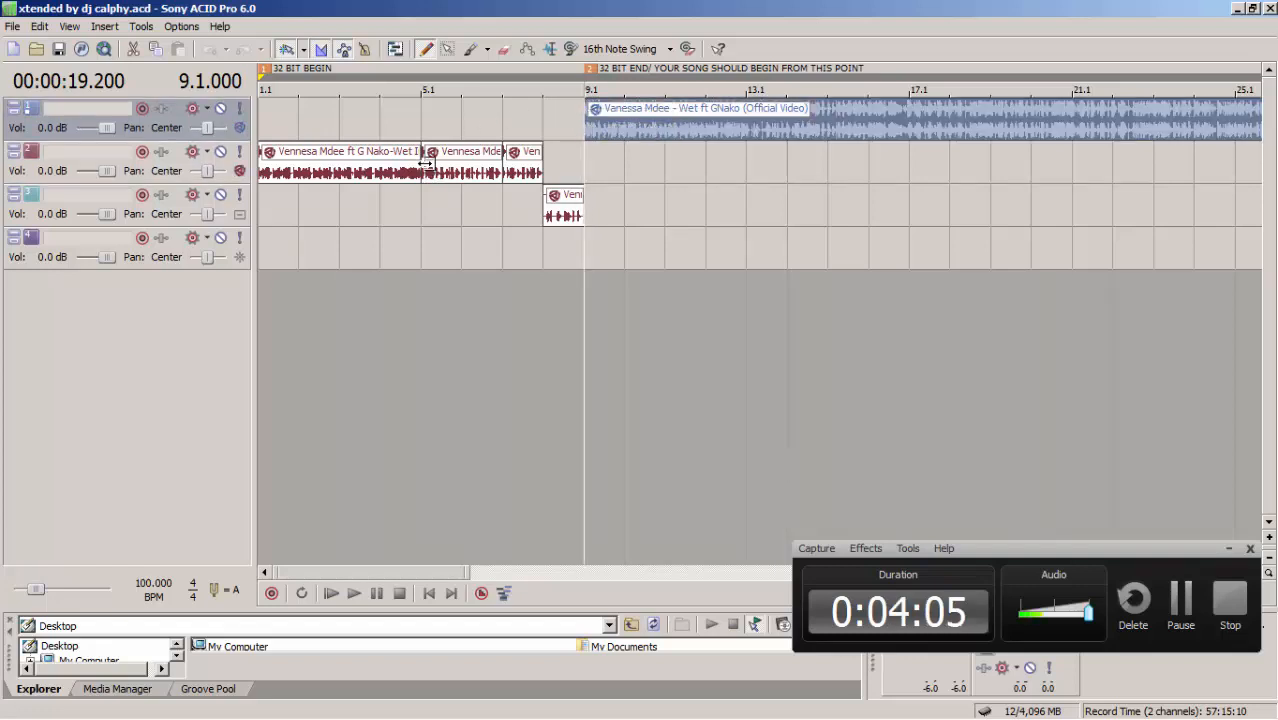
left_click(430, 111)
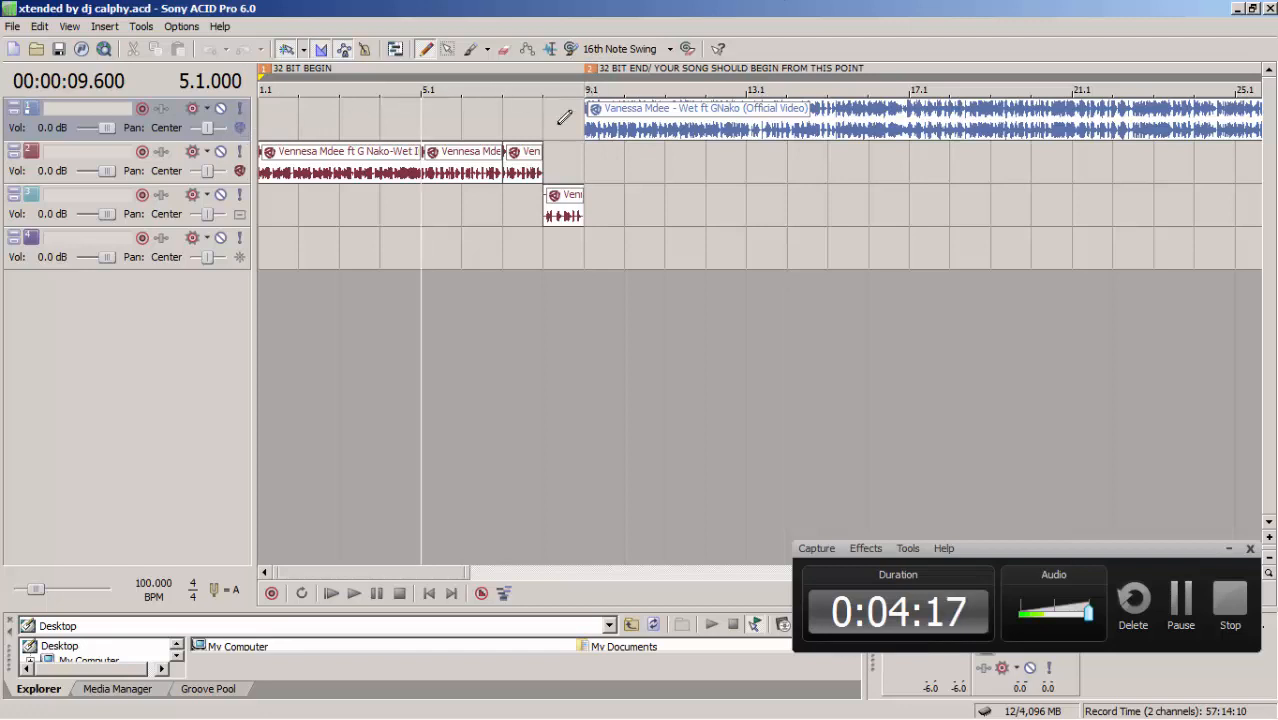
left_click(597, 143)
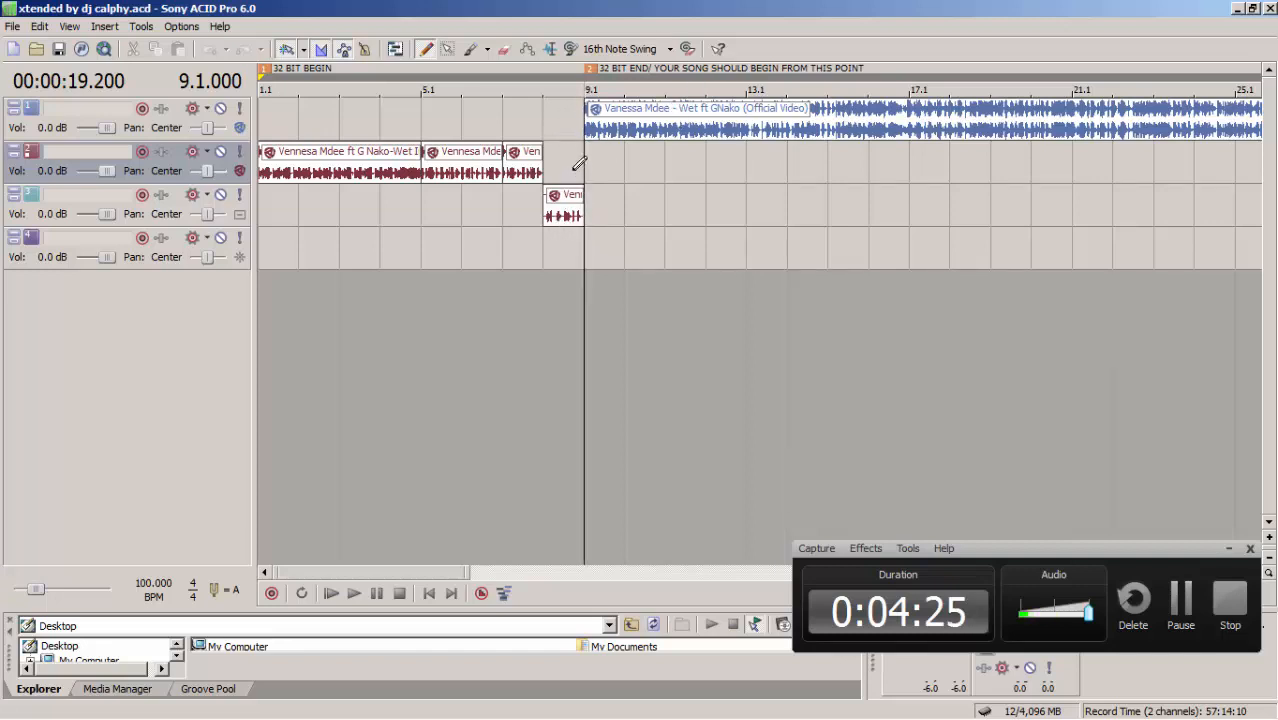
left_click(553, 117)
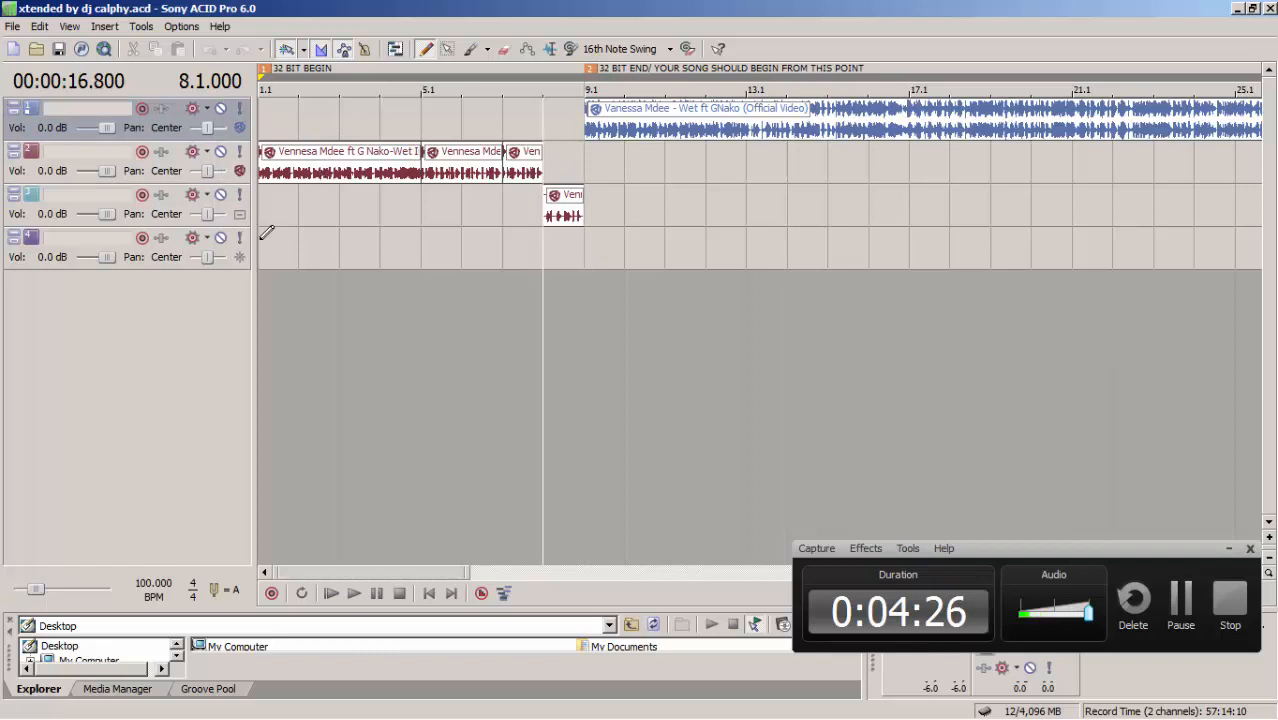
left_click(263, 114)
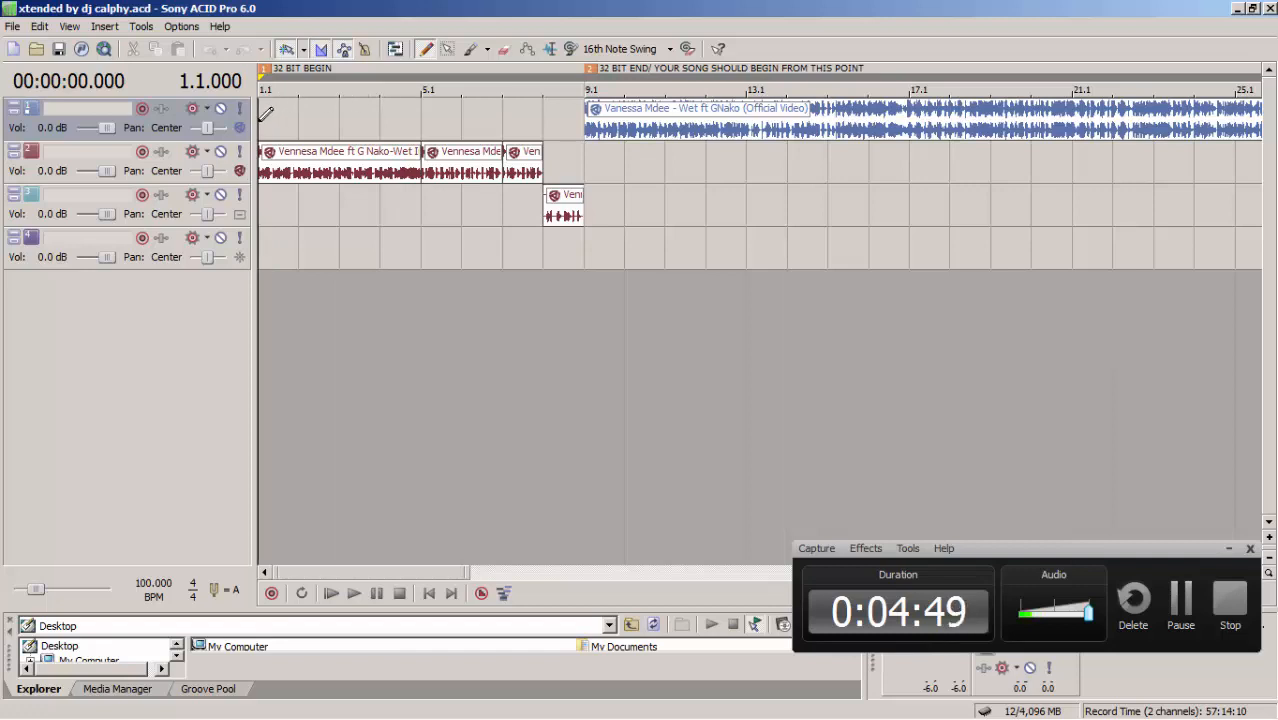
Step: Delete the second and third instrumental clips, which start at 5.1 and 7.1 on the second track
left_click(459, 172)
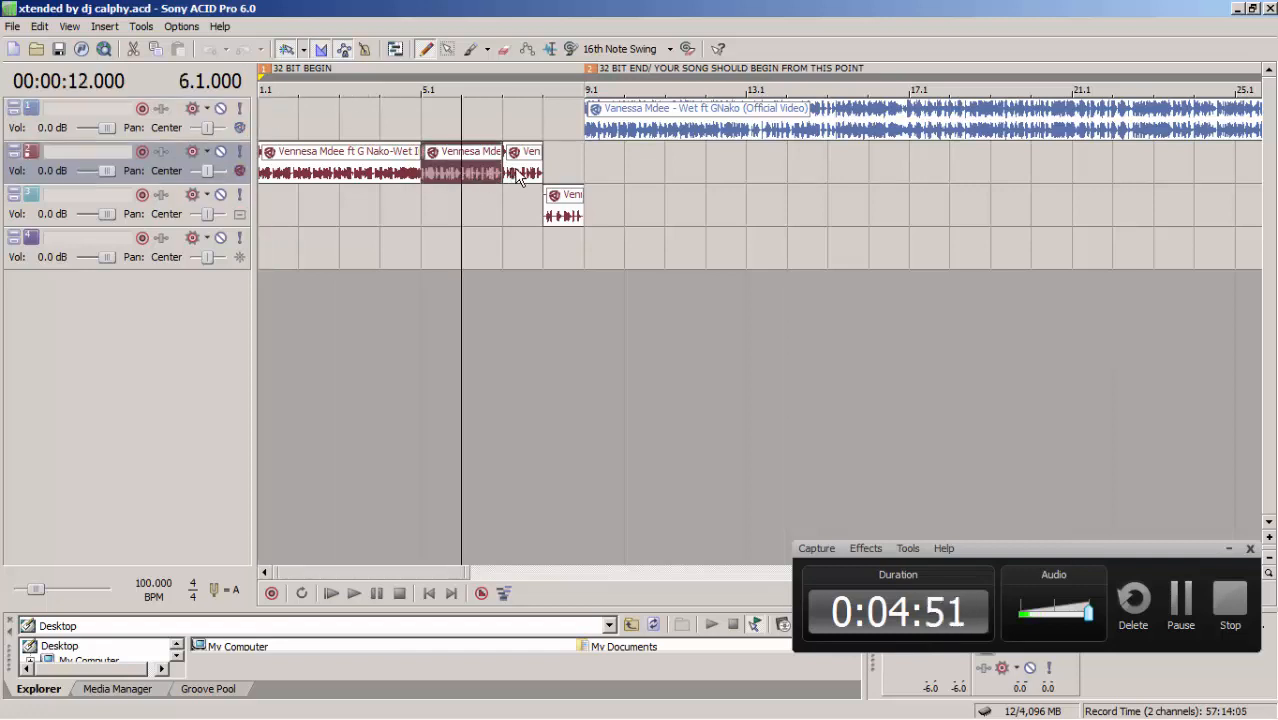
left_click(514, 167)
left_click(487, 168, "ctrl")
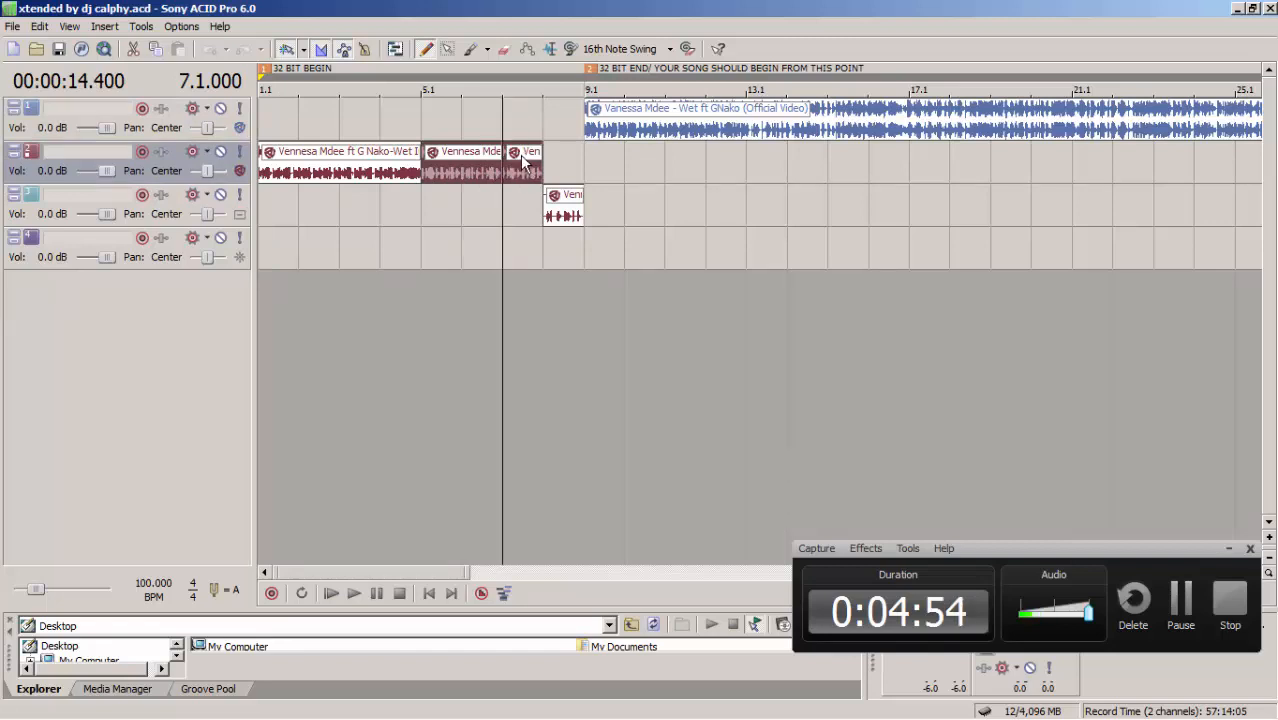
key("Delete")
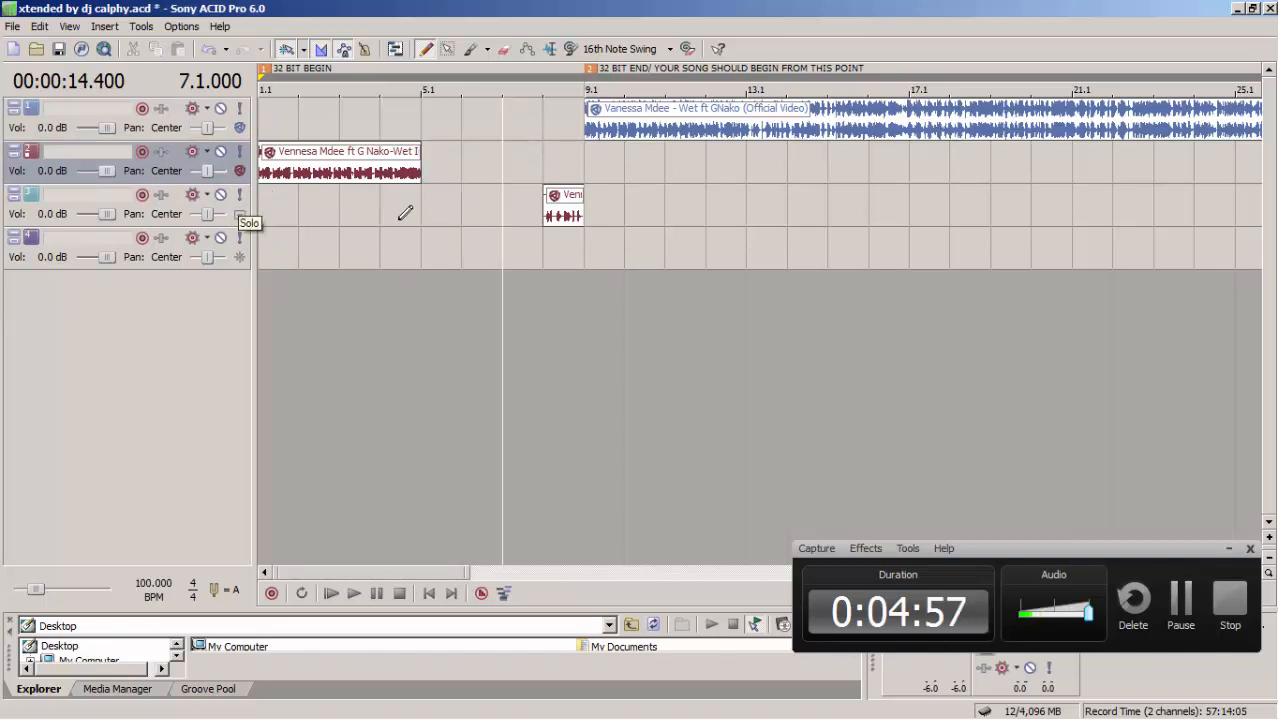
Step: Mute the third track and extend the remaining instrumental clip on the second track to 9.1
left_click(560, 212)
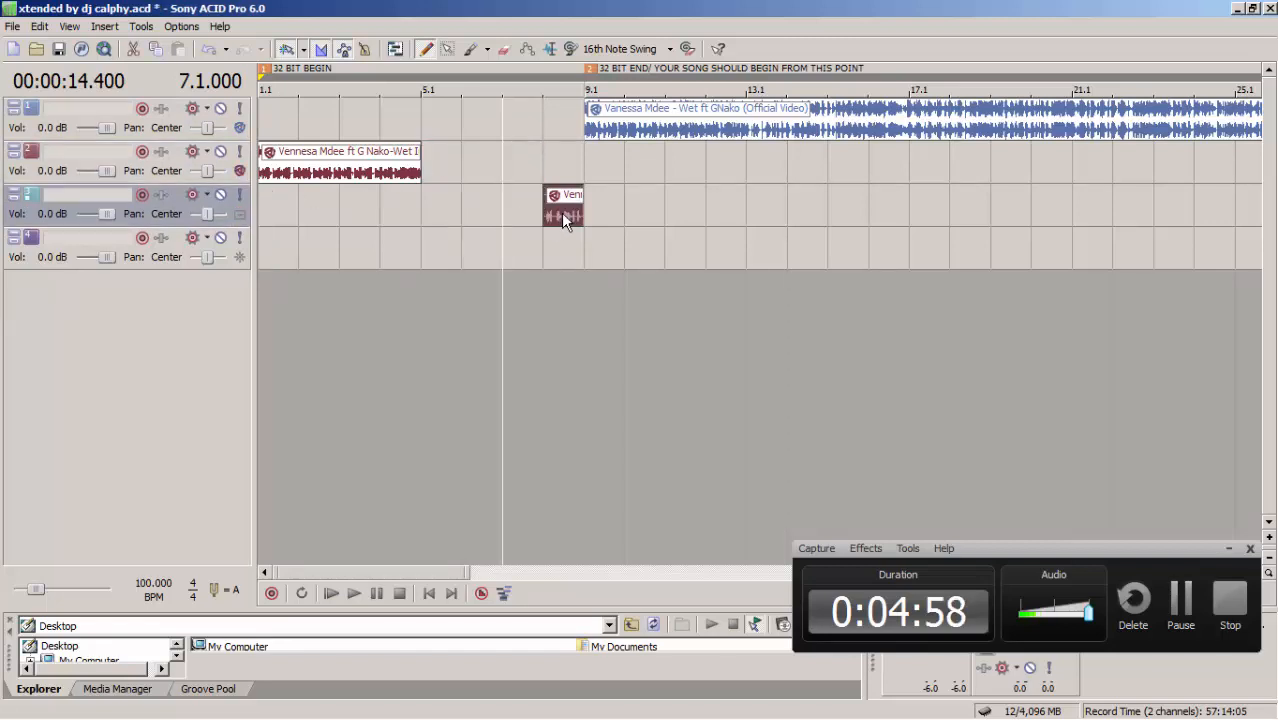
left_click(221, 194)
left_click_drag(421, 163, 582, 166)
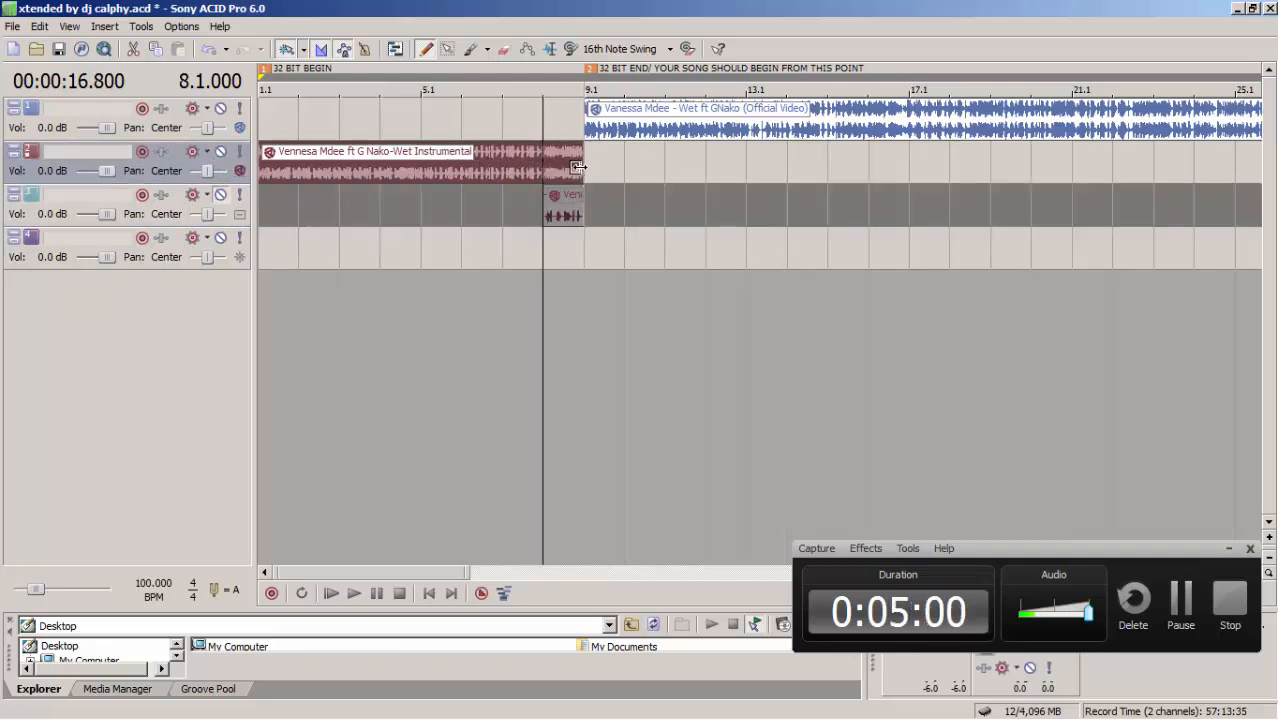
Step: Play the arrangement from 1.1 through the extended instrumental into the start of the original song
left_click(269, 200)
left_click(331, 593)
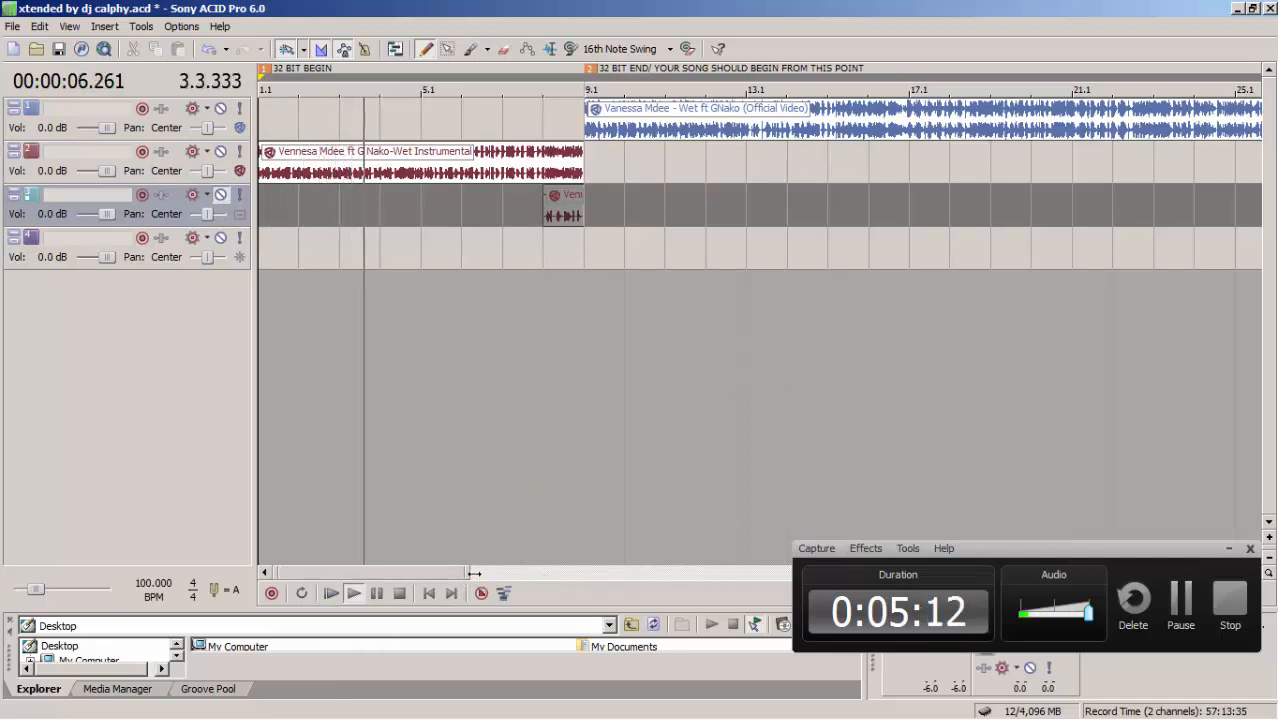
left_click_drag(467, 572, 365, 528)
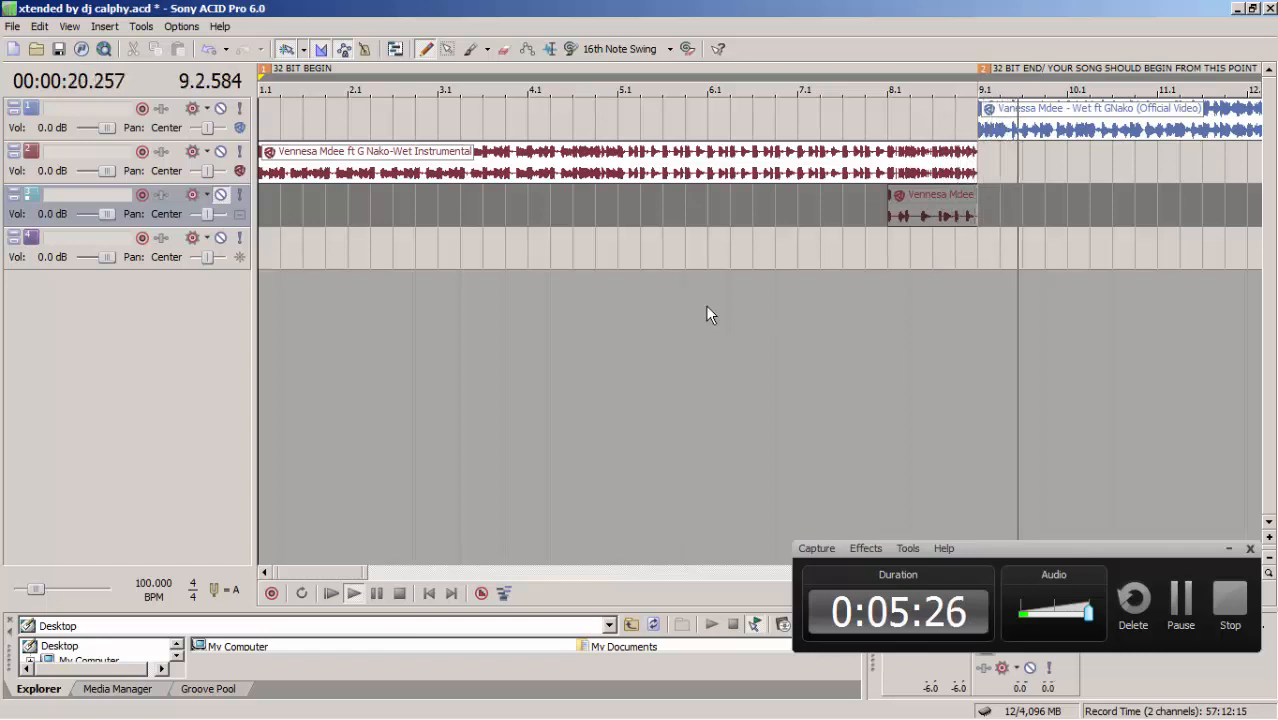
key("space")
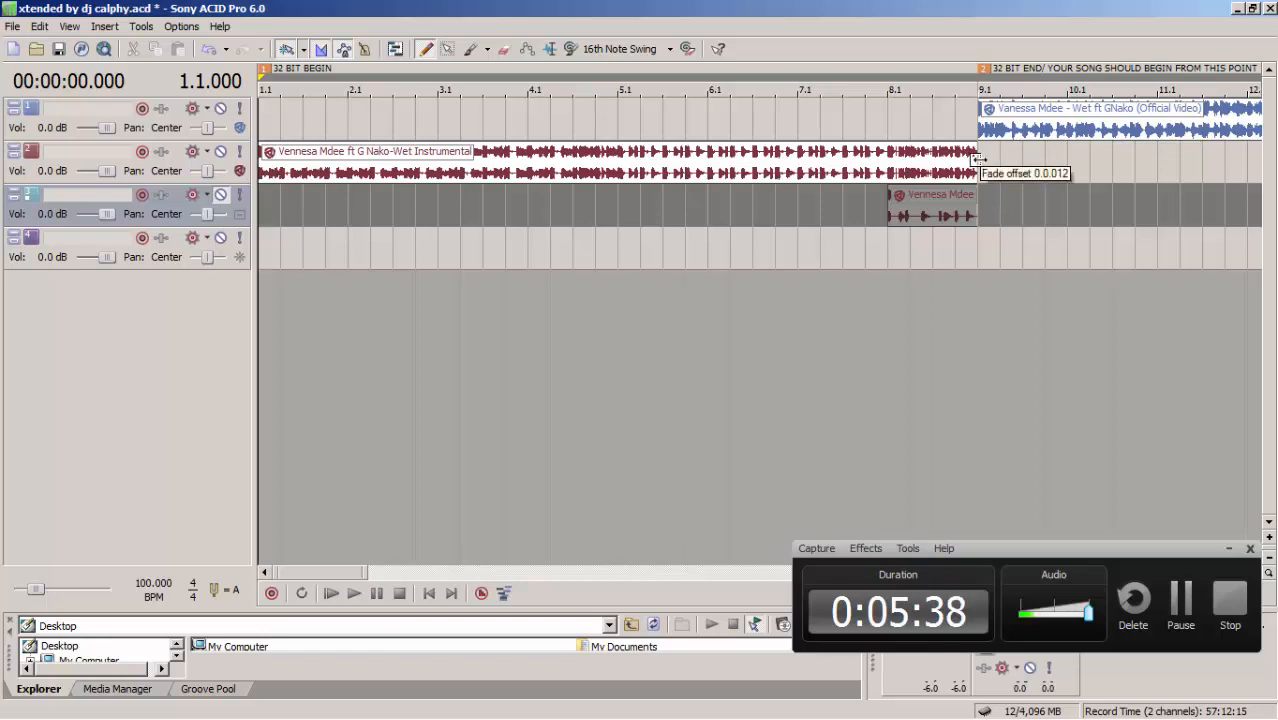
Step: Play the transition from the instrumental into the original song, starting at 8.1
left_click(887, 160)
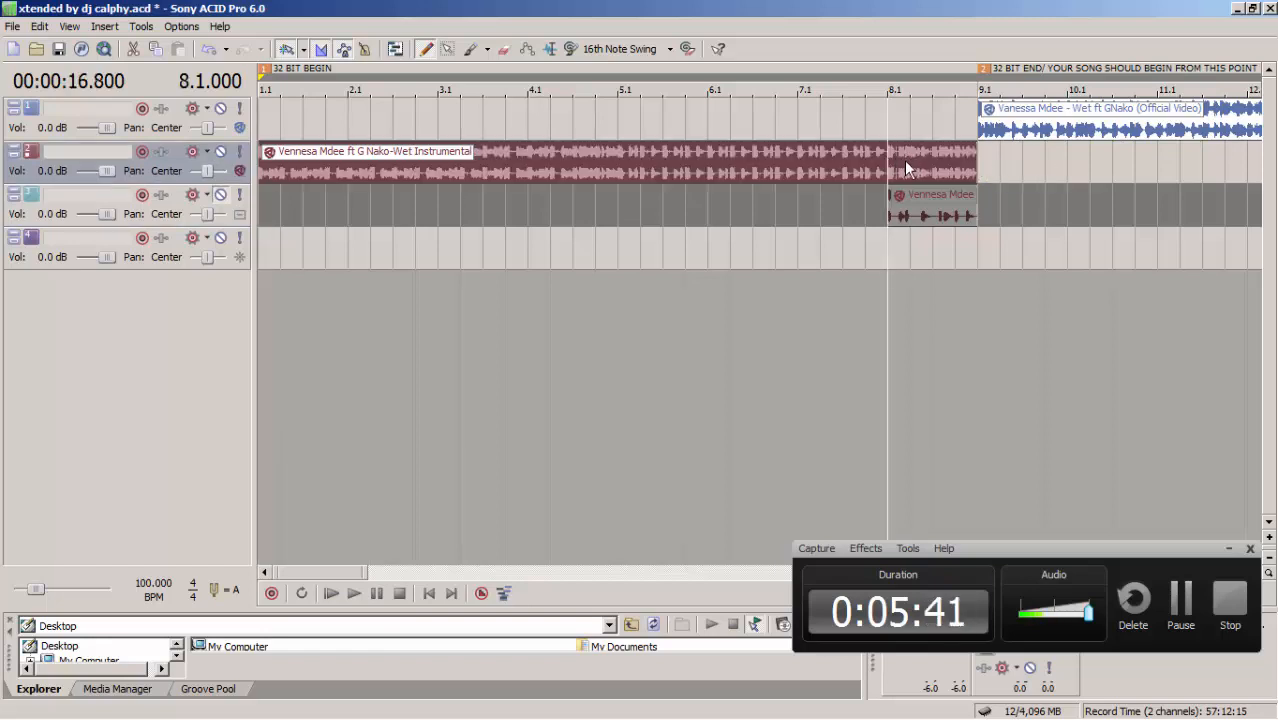
key("space")
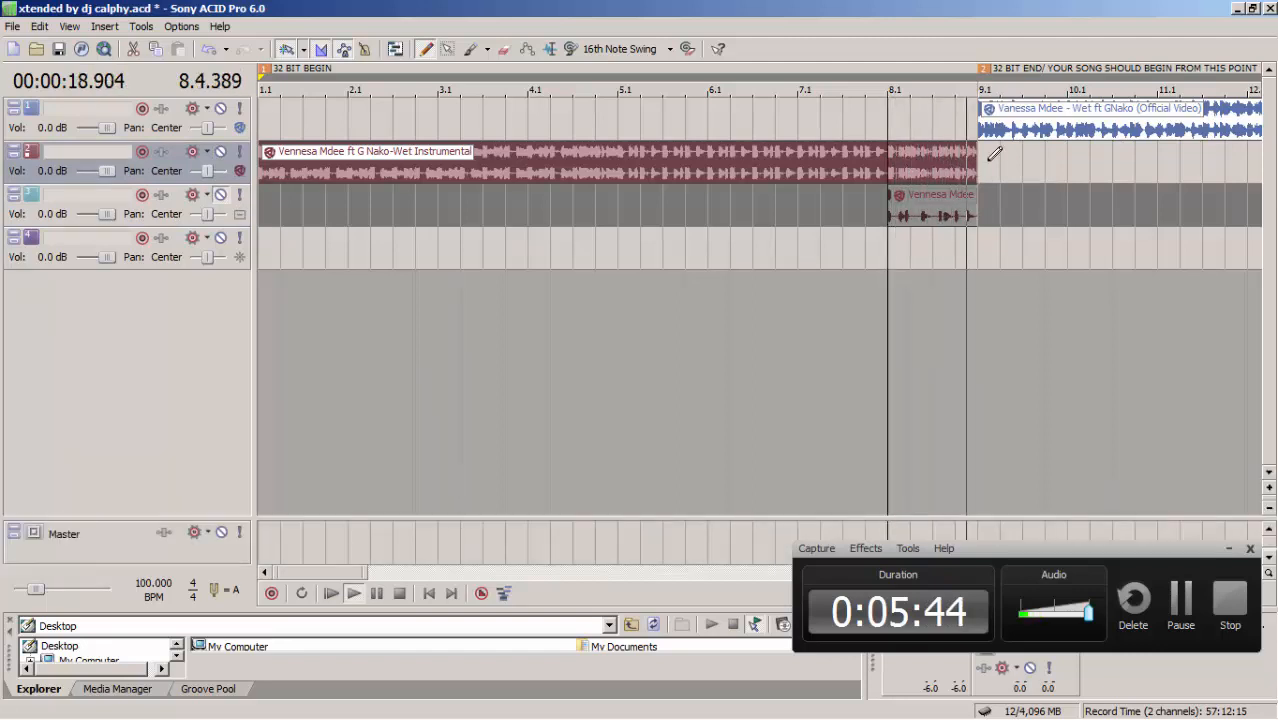
key("space")
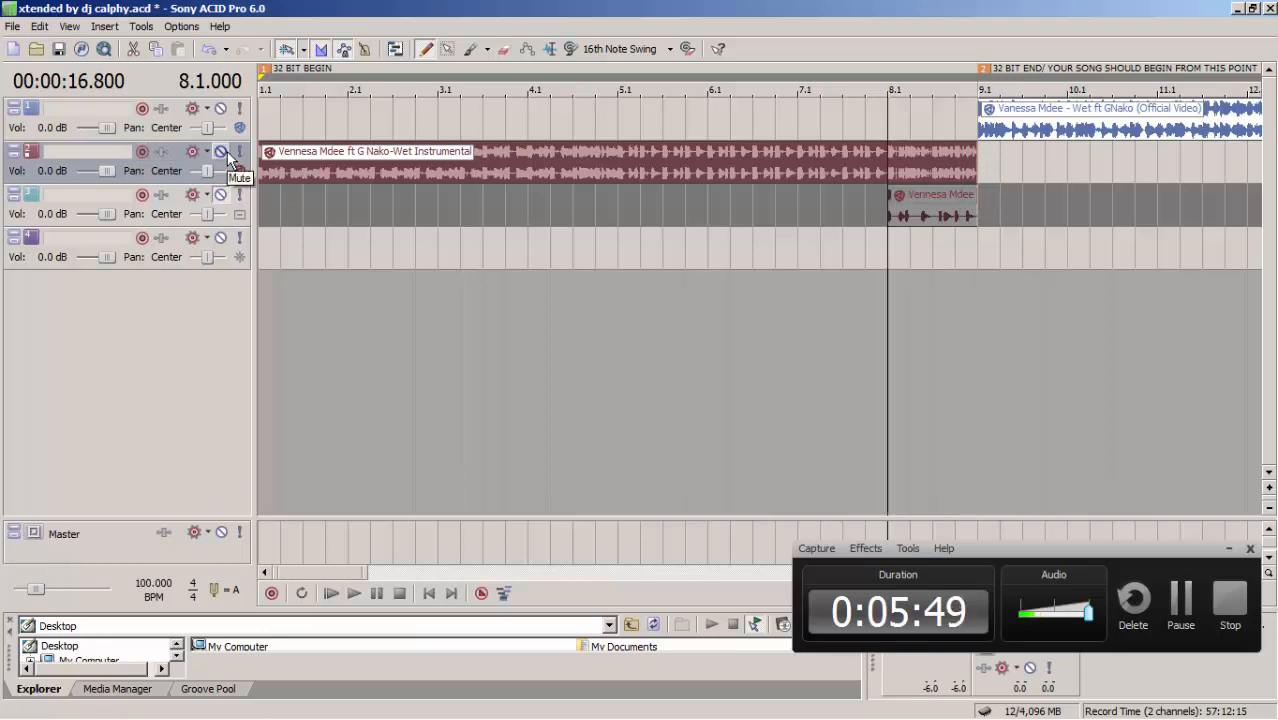
Step: Unmute the third track and trim the second track's instrumental clip to end at 8.1
left_click(221, 195)
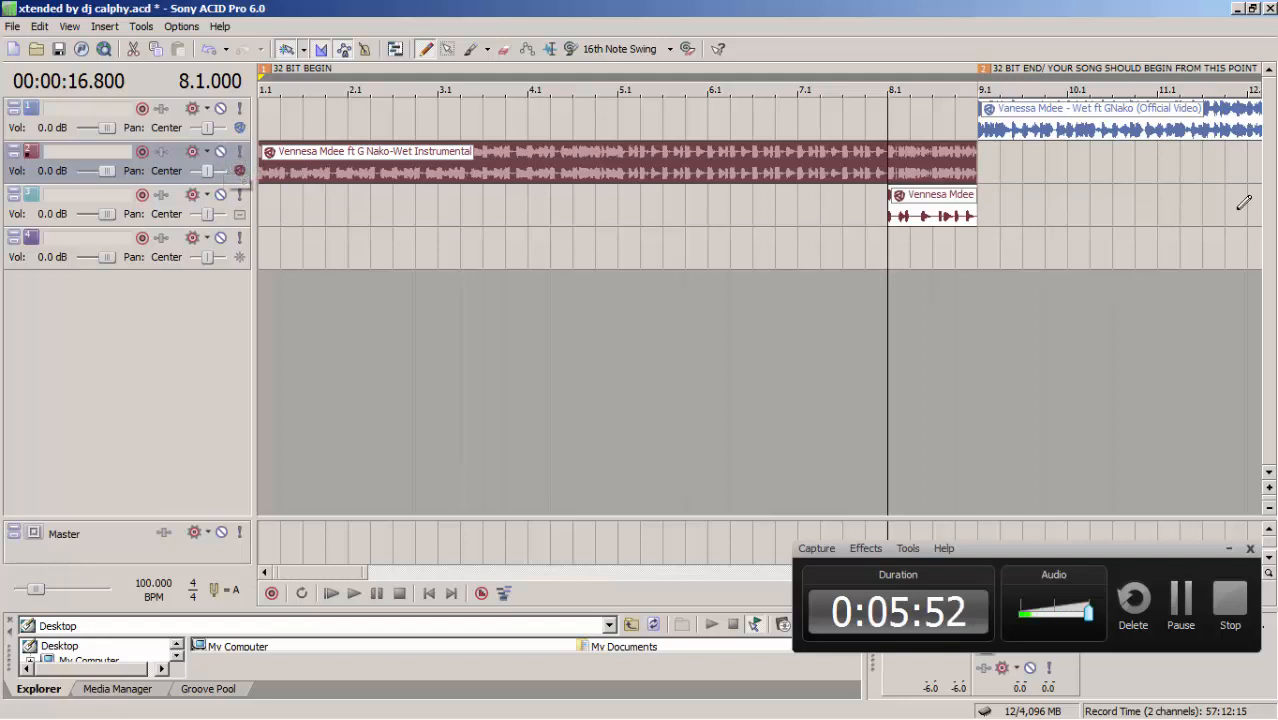
left_click(937, 205)
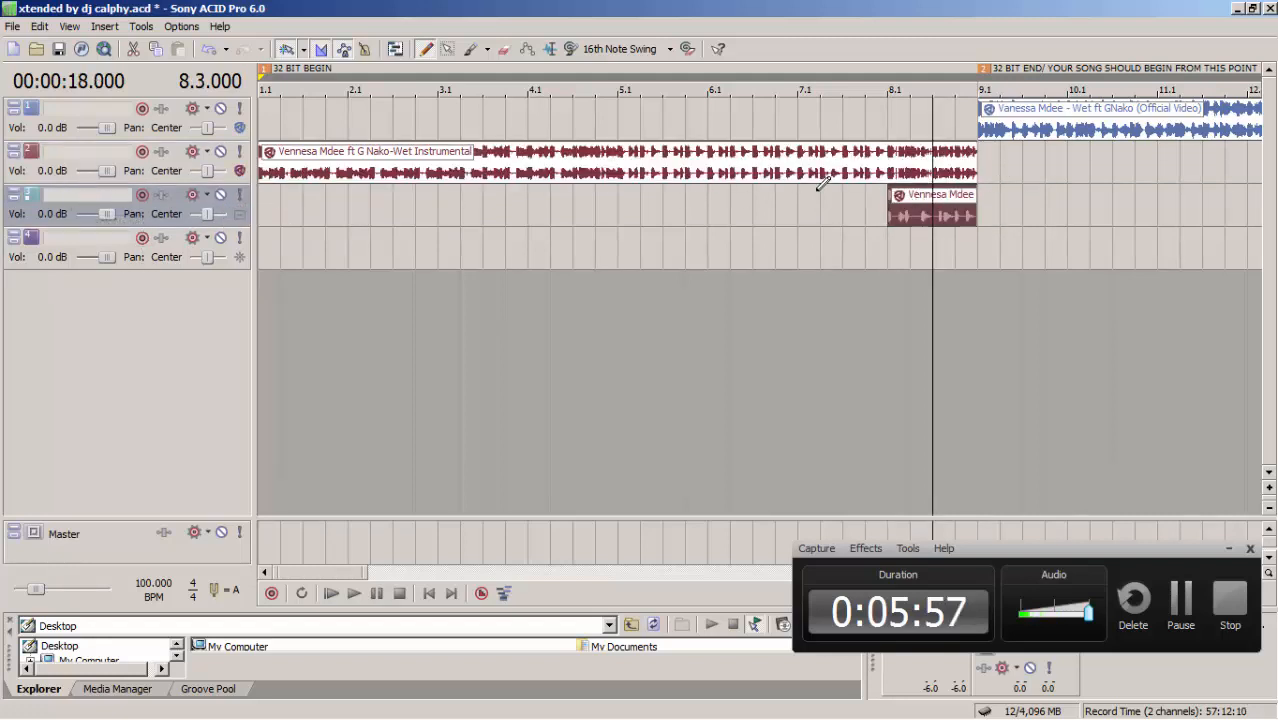
left_click_drag(979, 162, 816, 155)
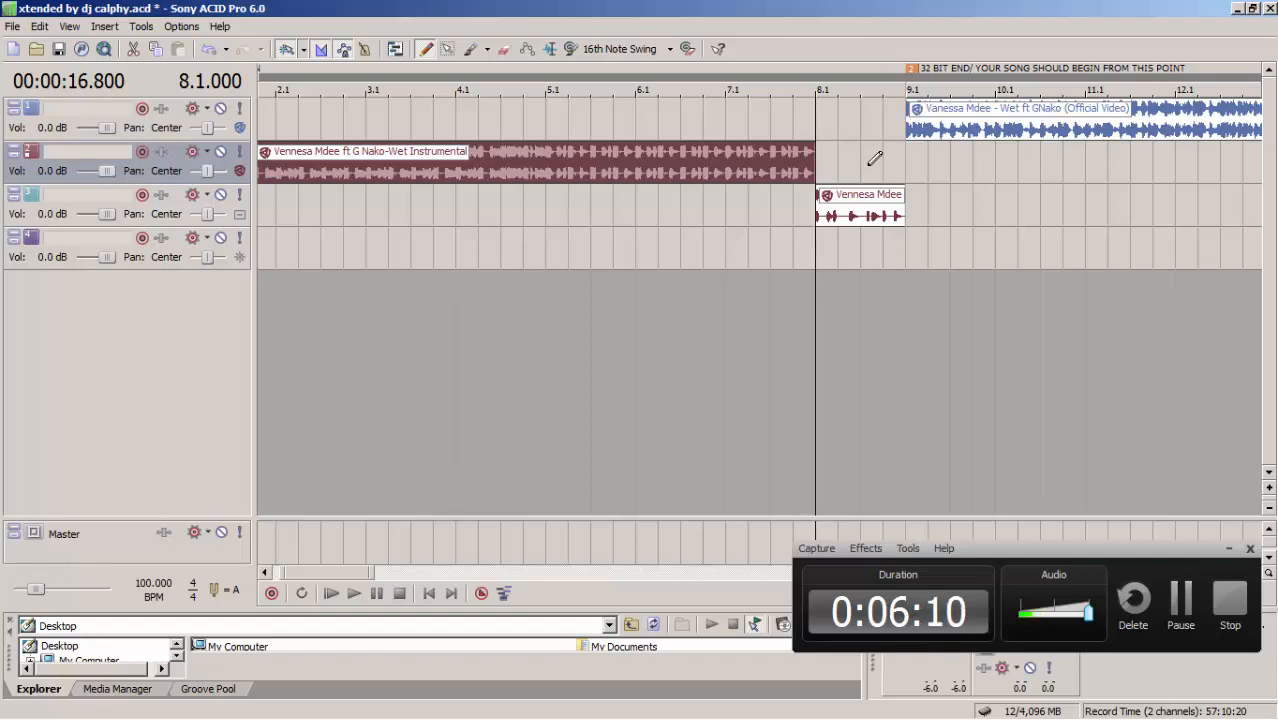
Step: Play the third track's short clip from 8.1 to hear it lead towards the original song
key("space")
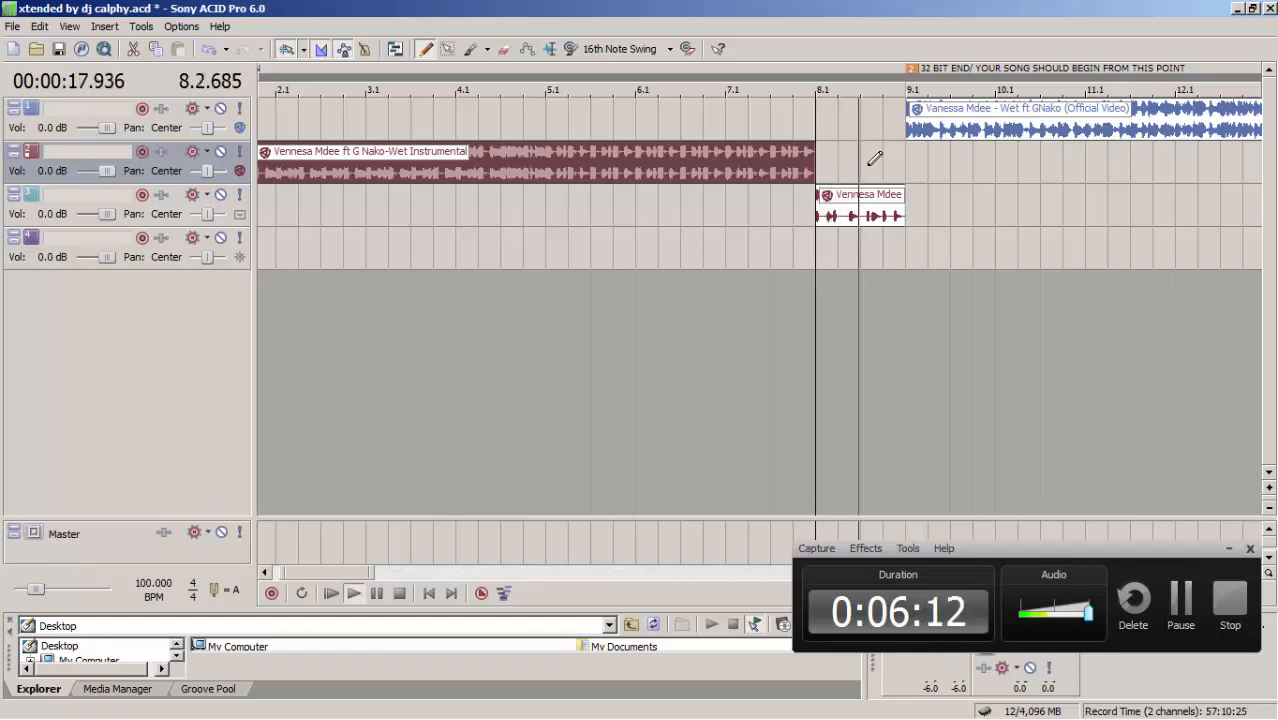
key("space")
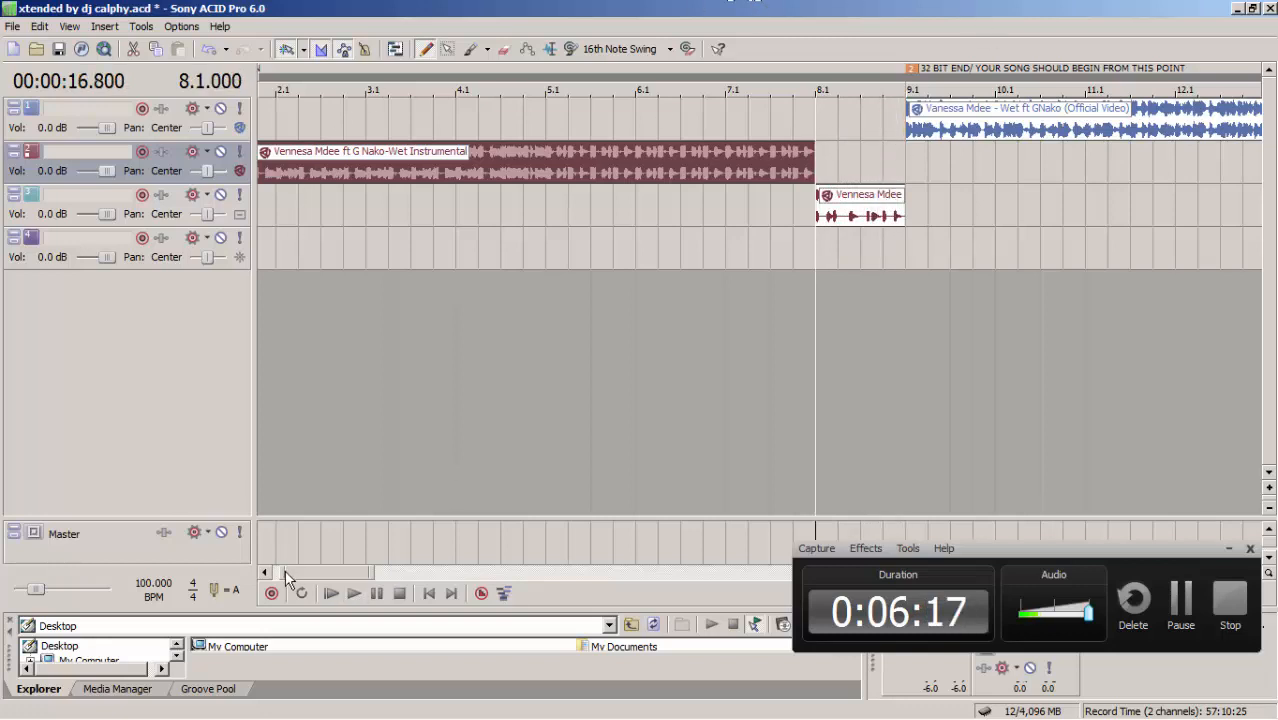
left_click_drag(285, 571, 256, 572)
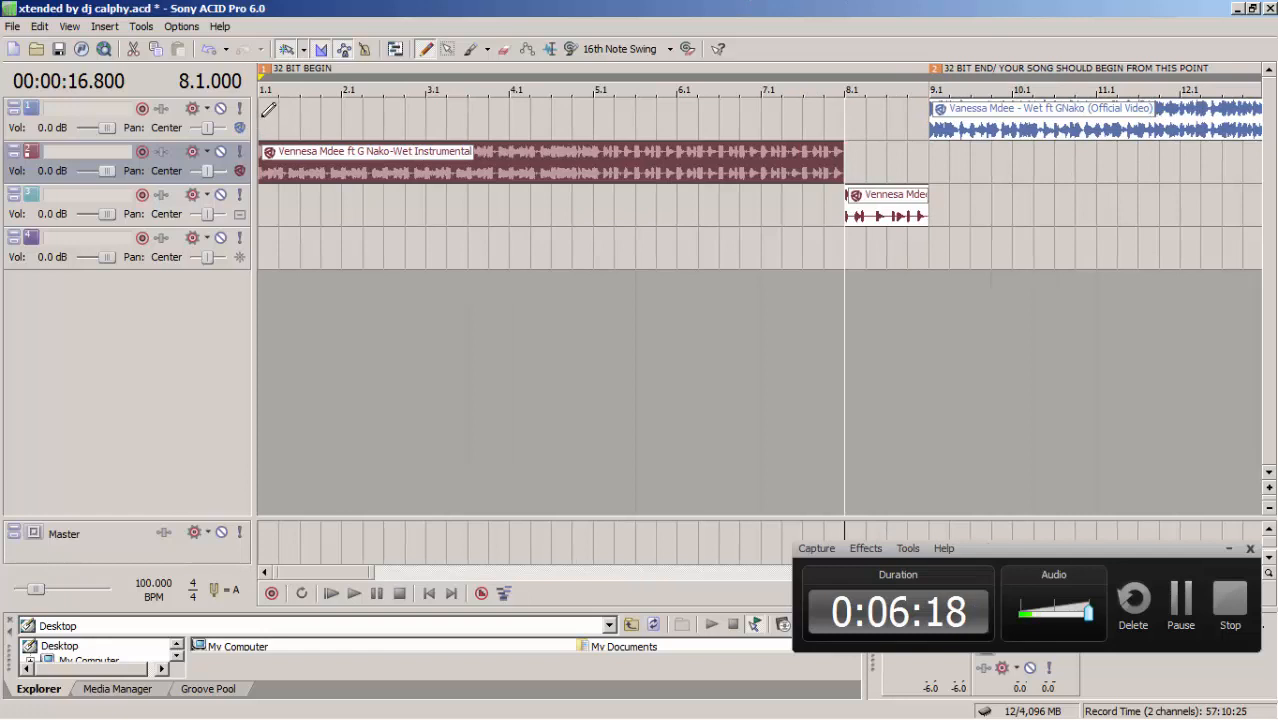
Step: Play the arrangement from 1.1 through the second track's instrumental and the third track's short clip towards 9.1
left_click(264, 115)
key("space")
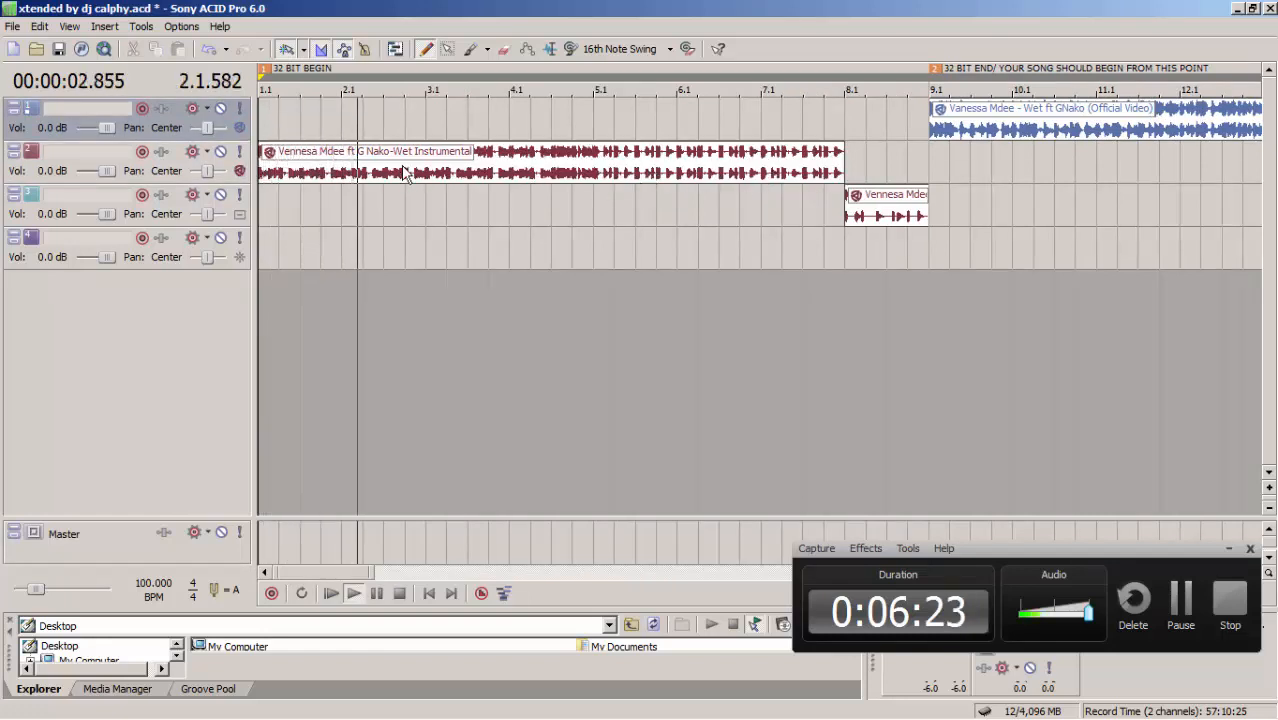
key("space")
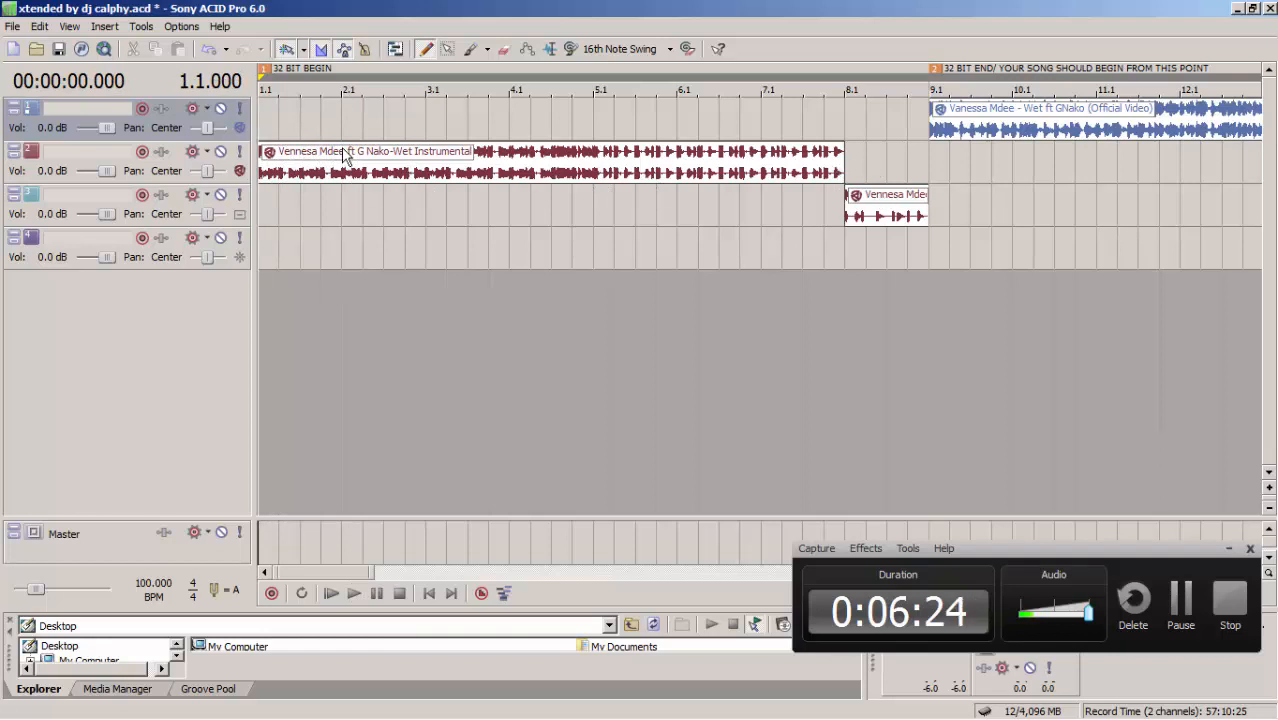
key("space")
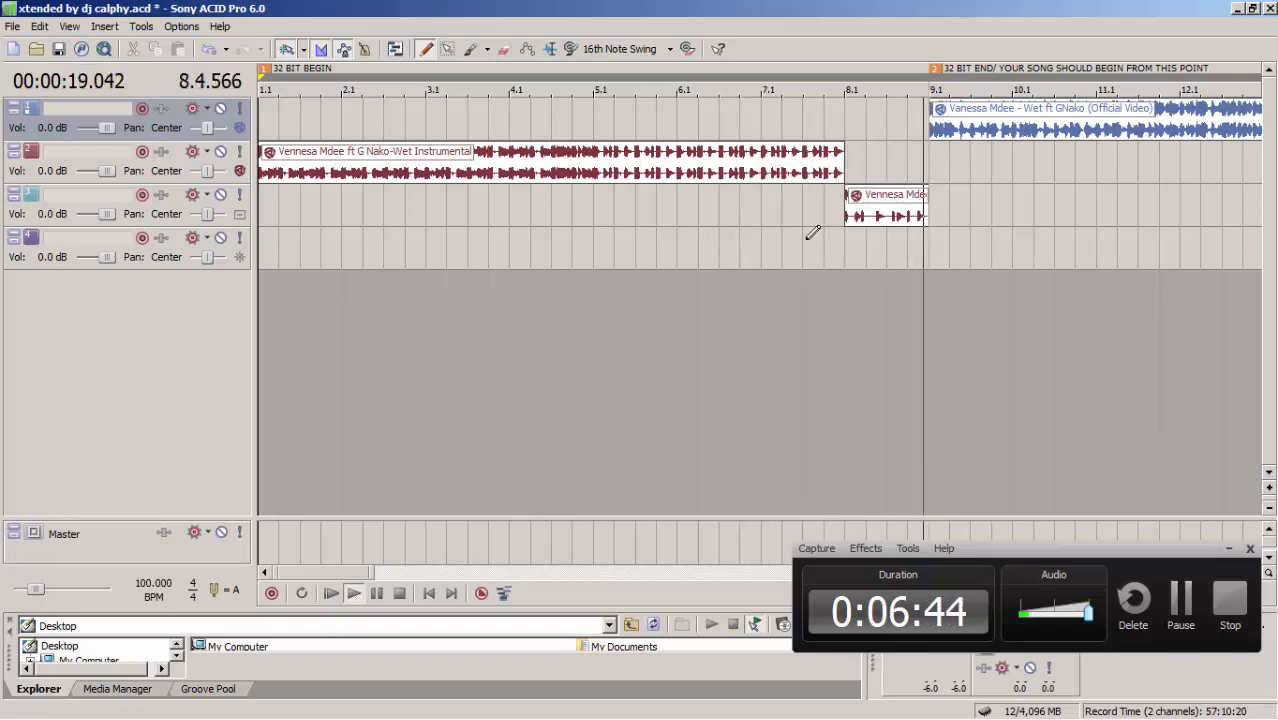
key("space")
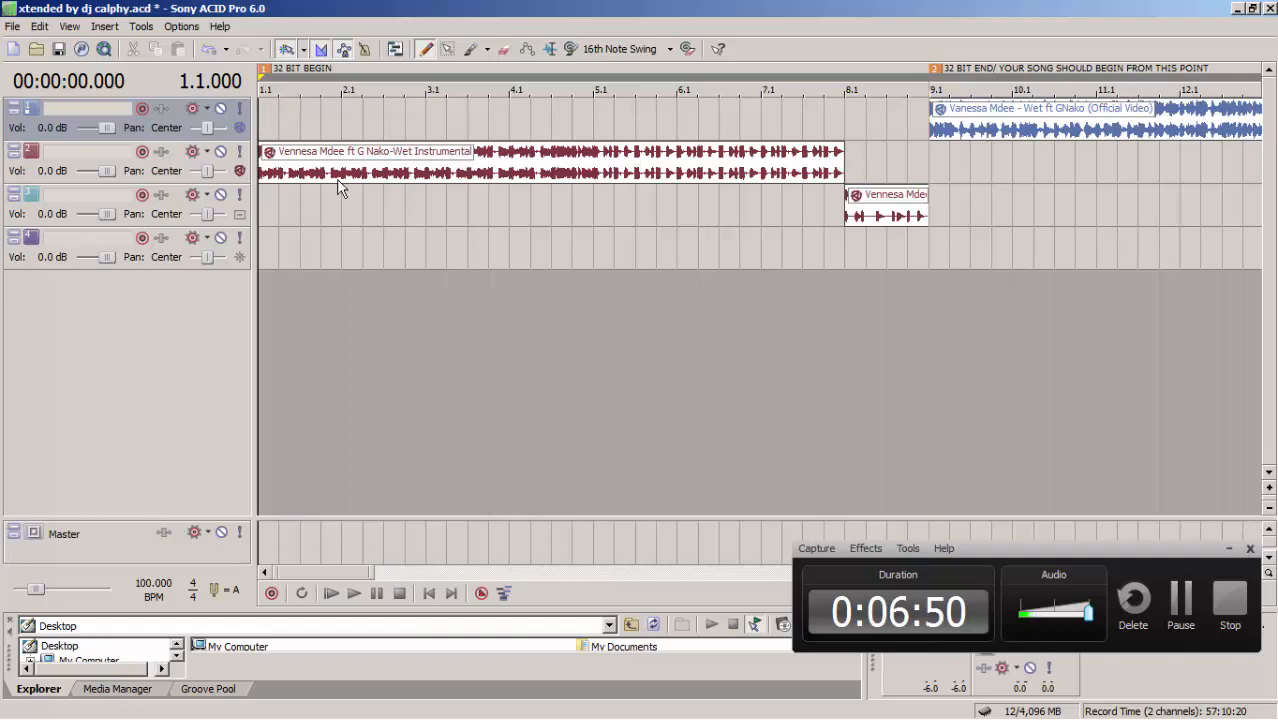
Step: Extend the second track's instrumental to 9.1, lower the third-track clip's gain to -Inf, split the instrumental at 8.1 and play from there
left_click(895, 208)
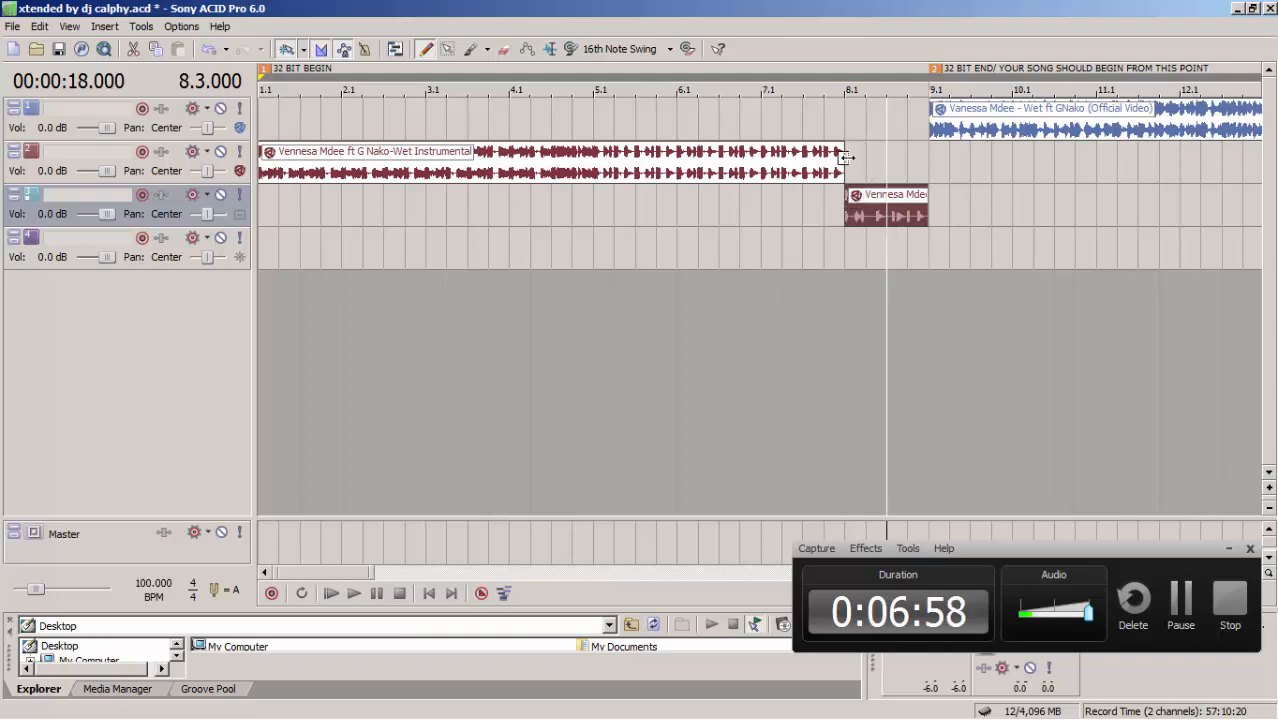
left_click_drag(845, 160, 874, 278)
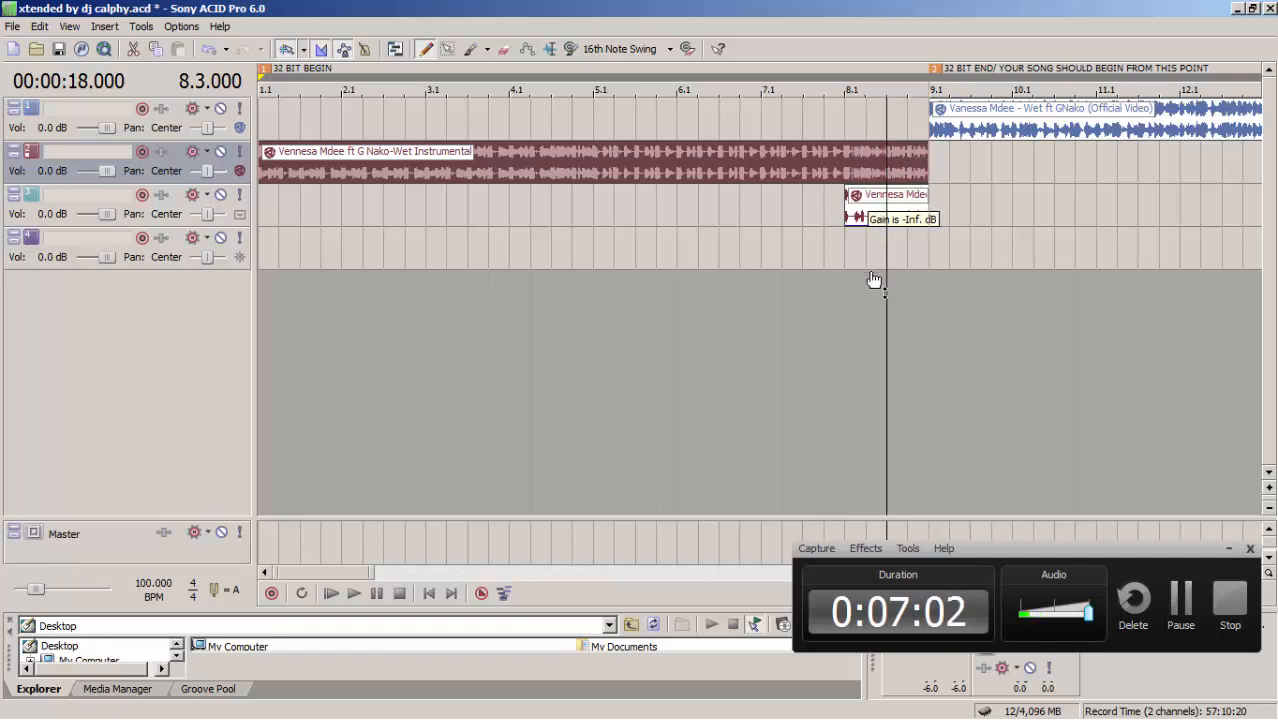
left_click(841, 158)
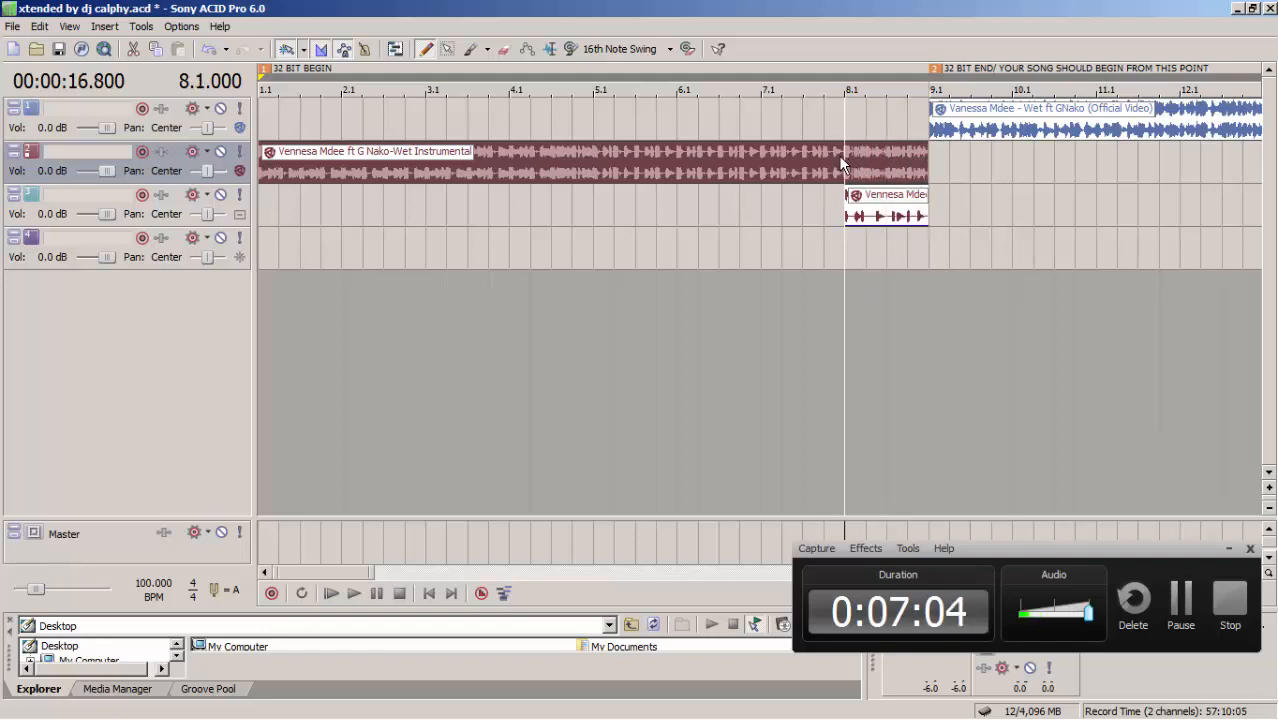
key("s")
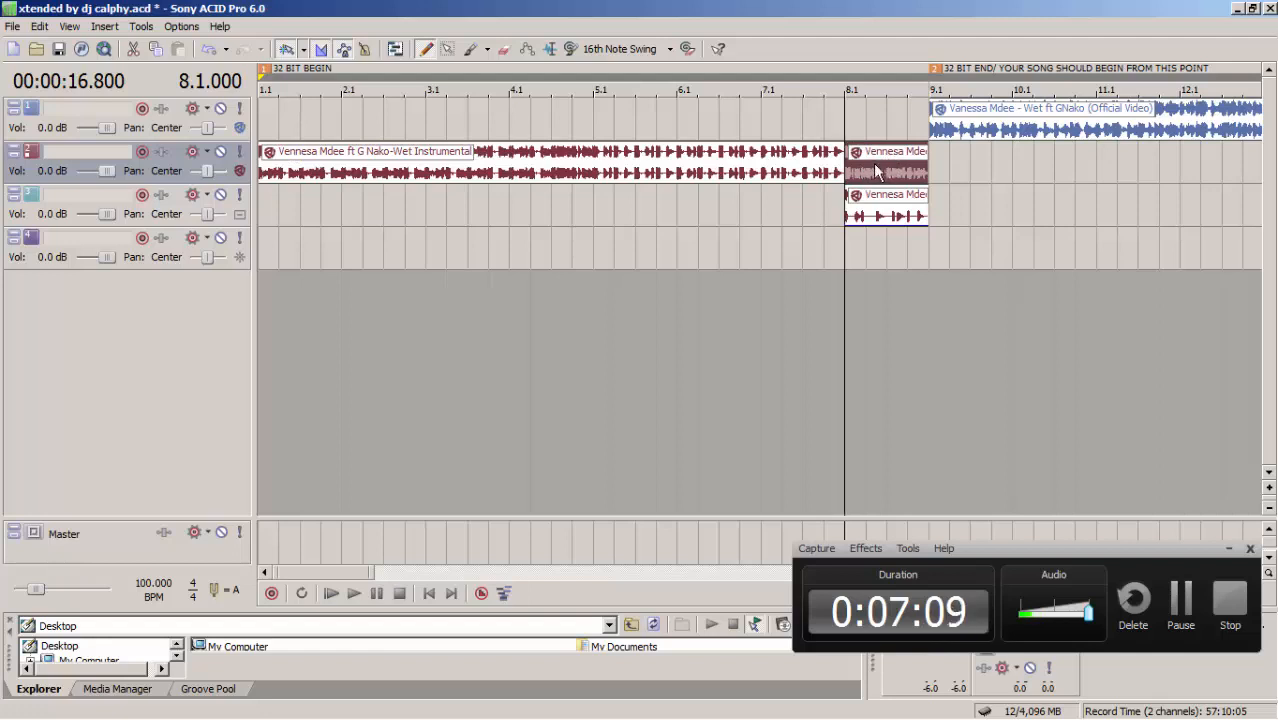
key("space")
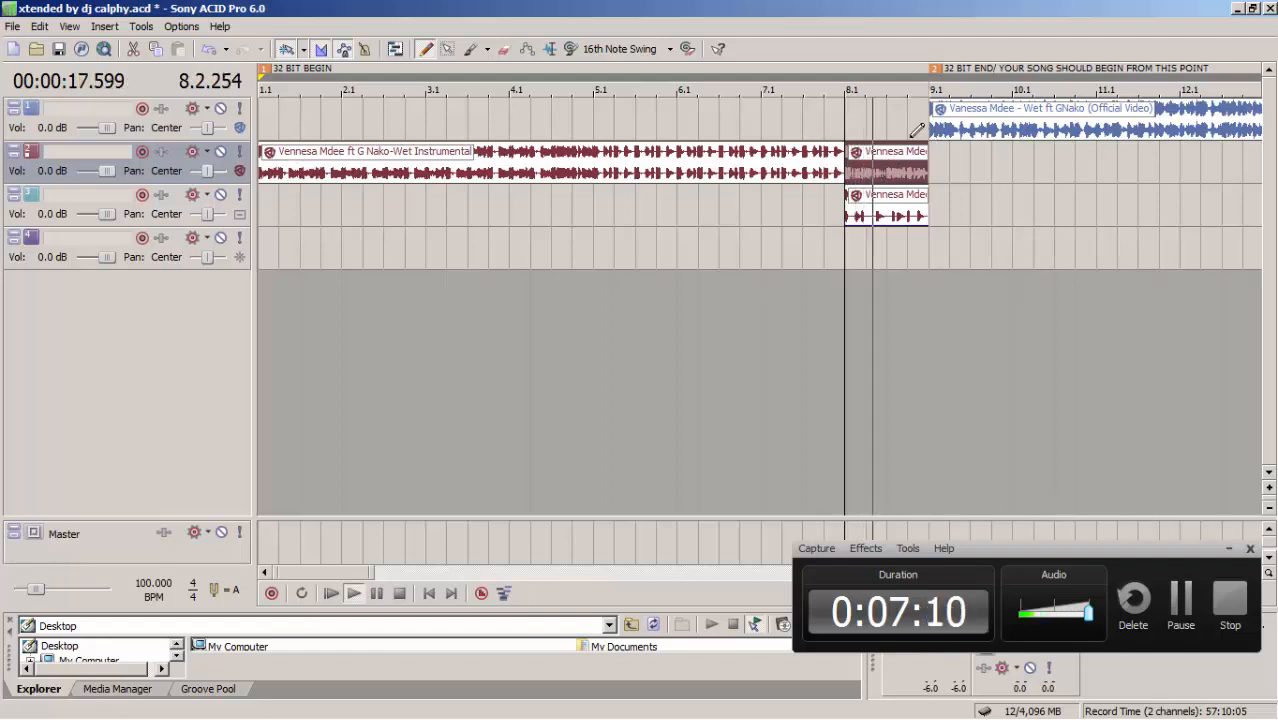
key("space")
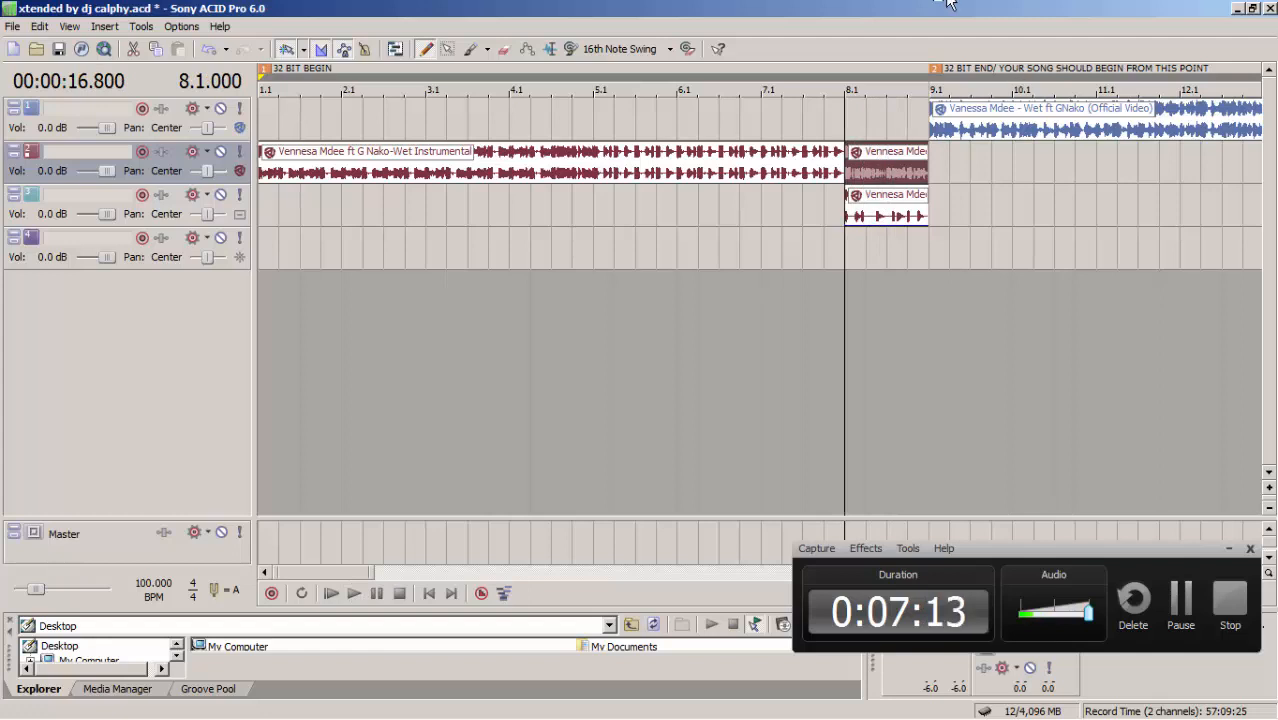
Step: Delete the second track's segment between 8.1 and 9.1 and restore the gain of the third track's short clip
left_click(880, 160)
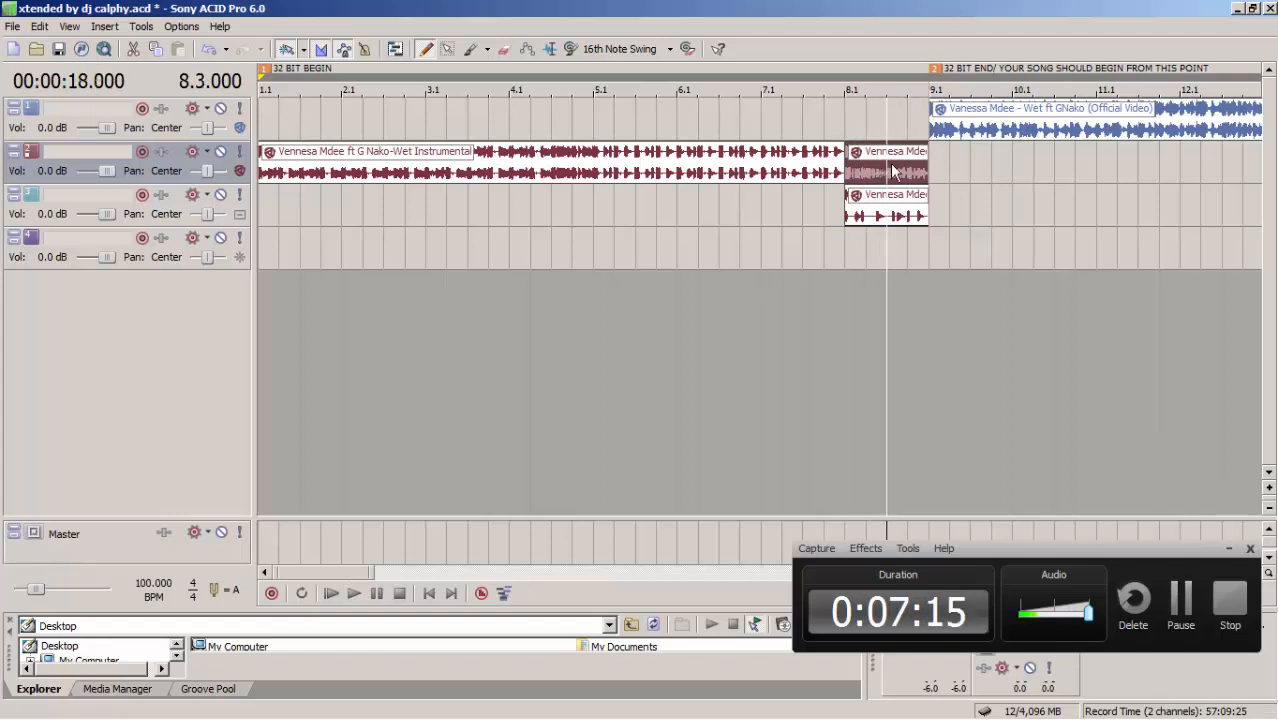
key("Delete")
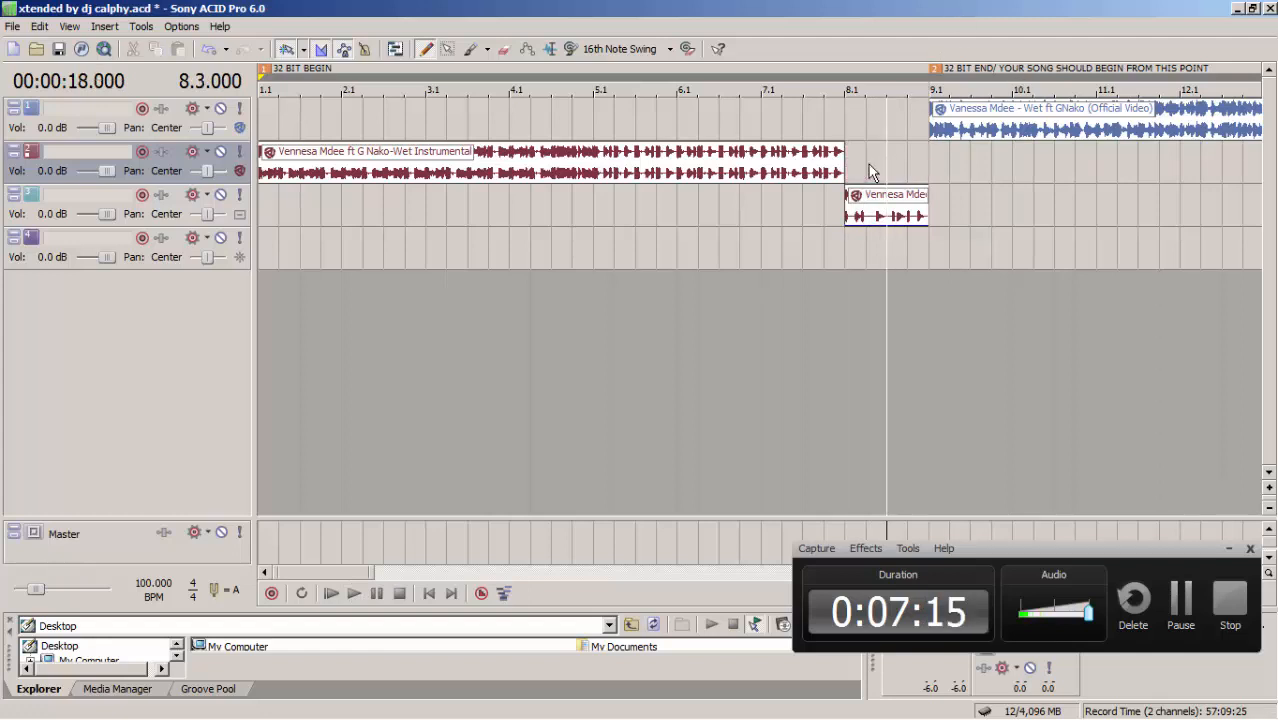
left_click(862, 216)
Step: Play from 8.1 to hear the third track's short clip run into the original song
left_click(849, 236)
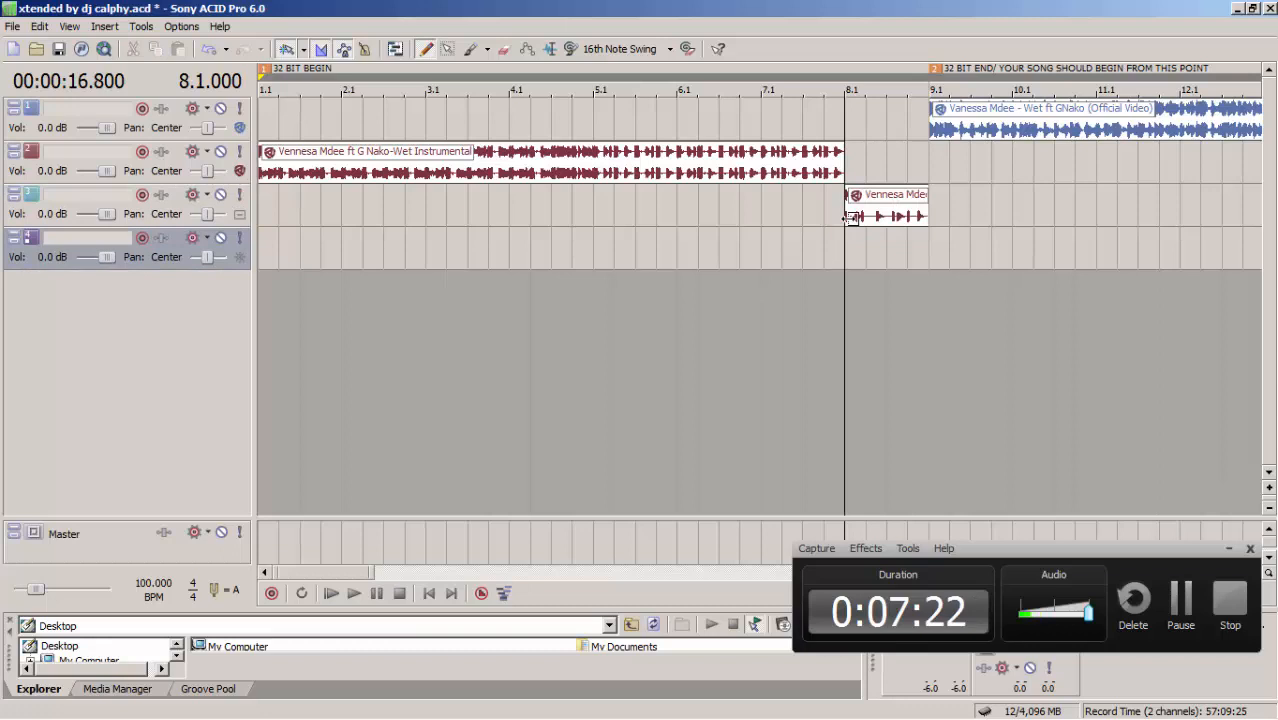
key("space")
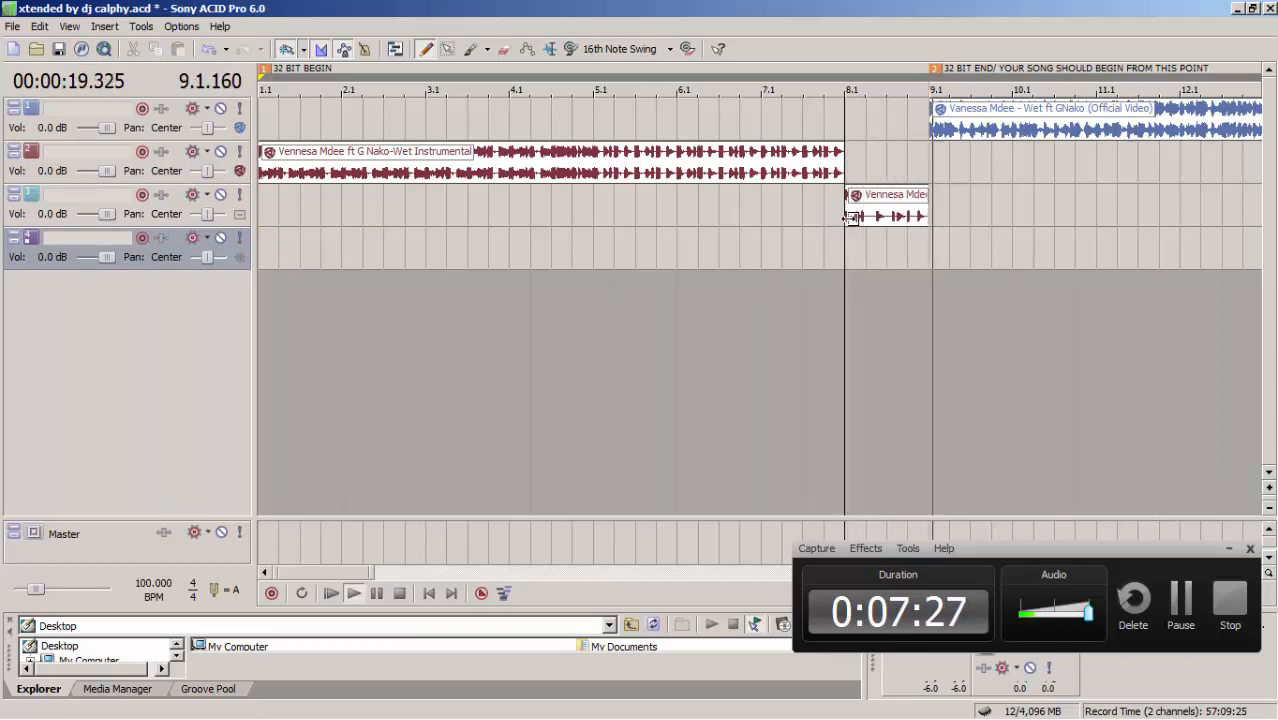
key("space")
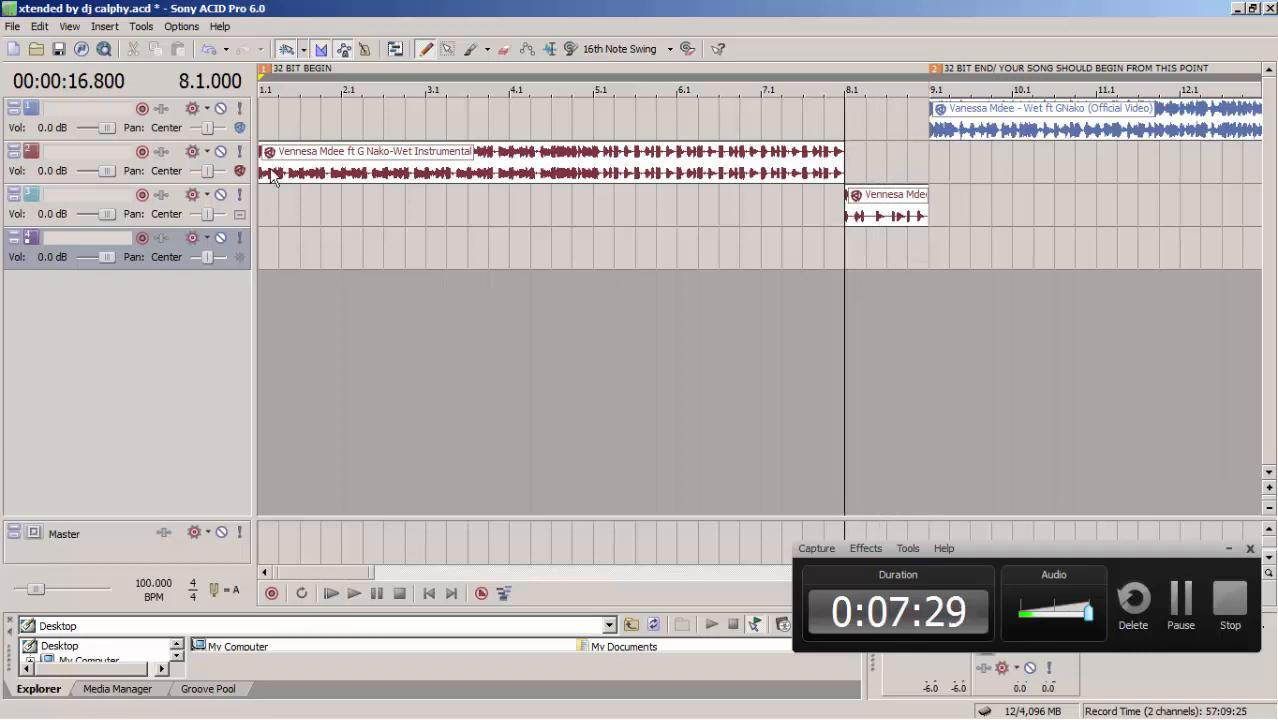
Step: Play the complete intro from 1.1 through the third track's clip and into the original song
left_click(266, 108)
key("space")
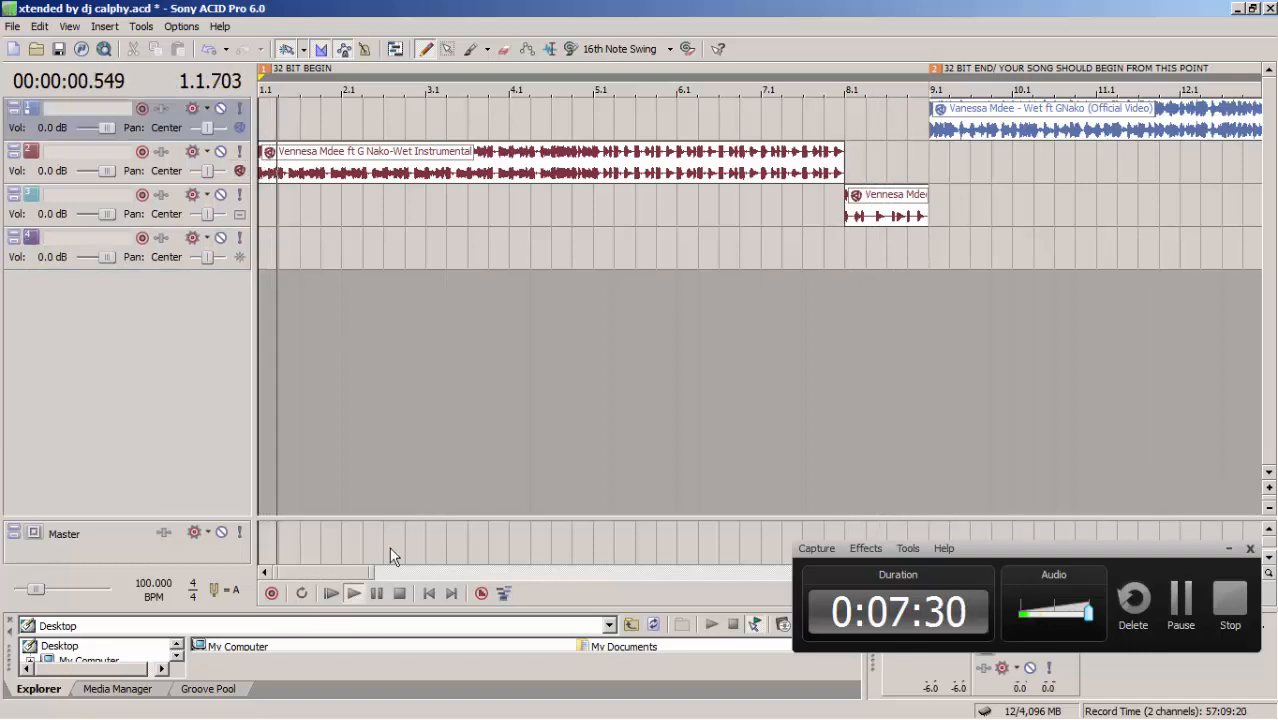
left_click_drag(373, 575, 880, 580)
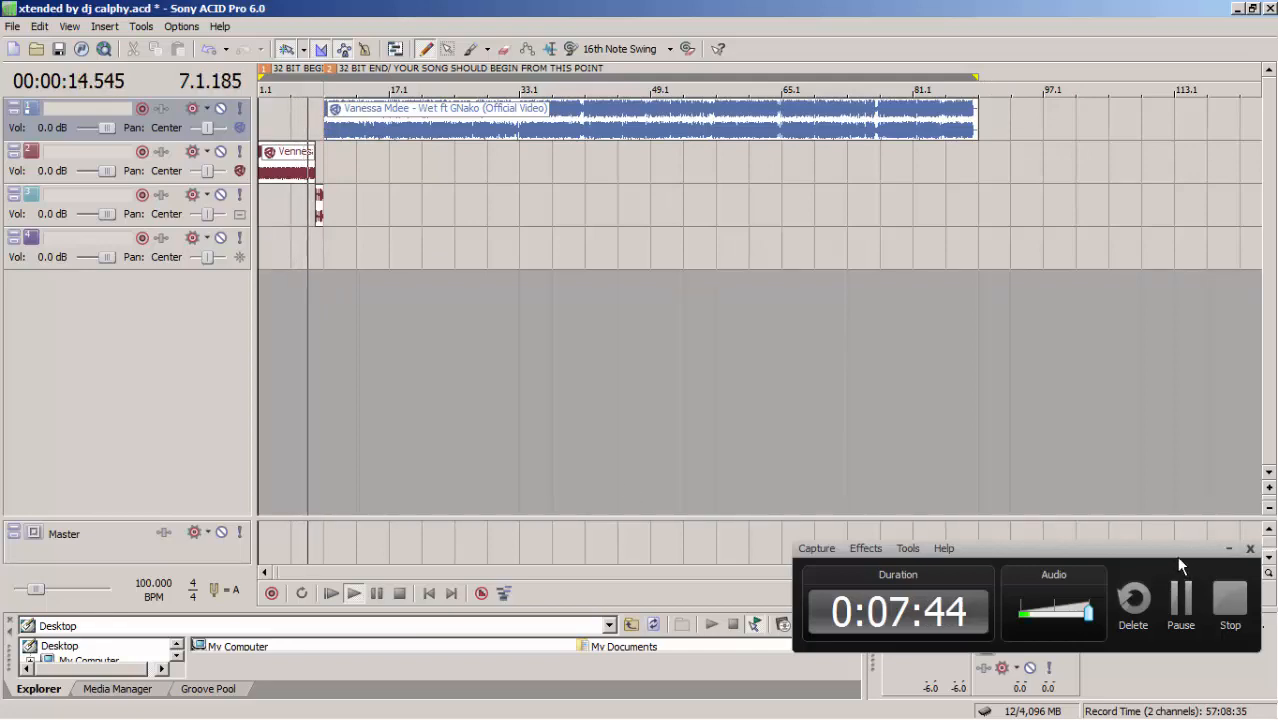
left_click_drag(1176, 556, 574, 573)
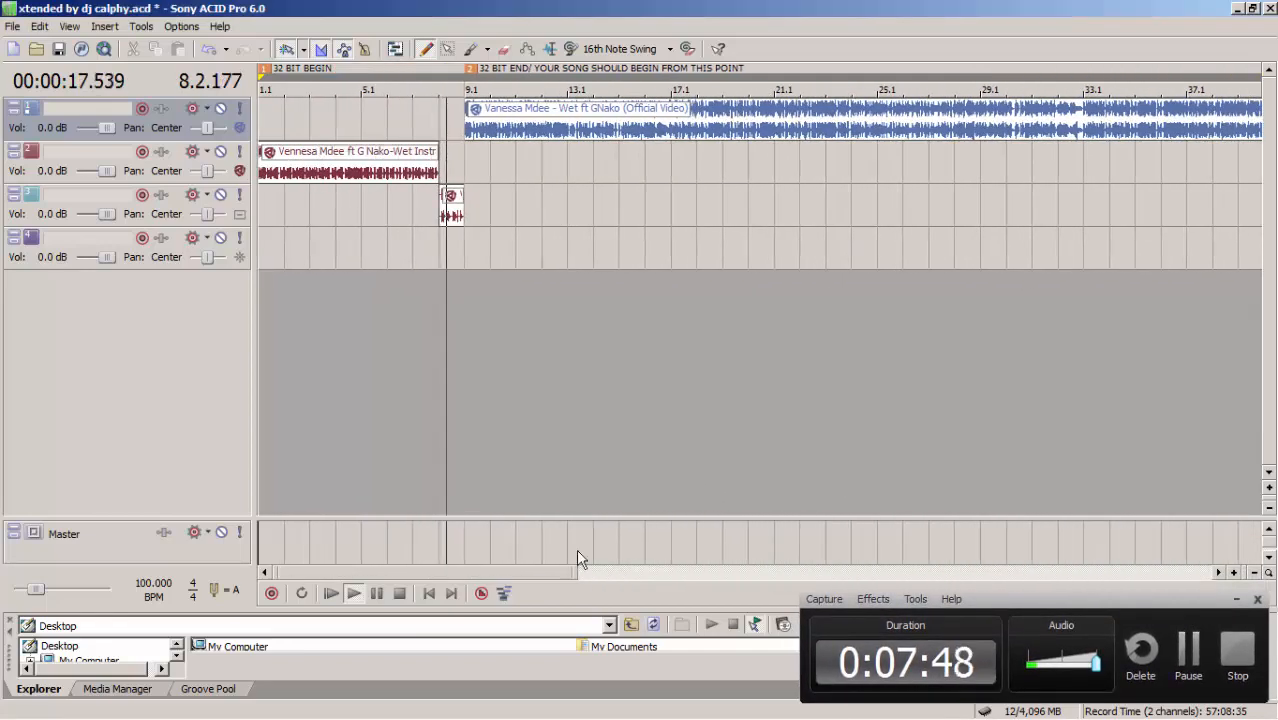
left_click(498, 154)
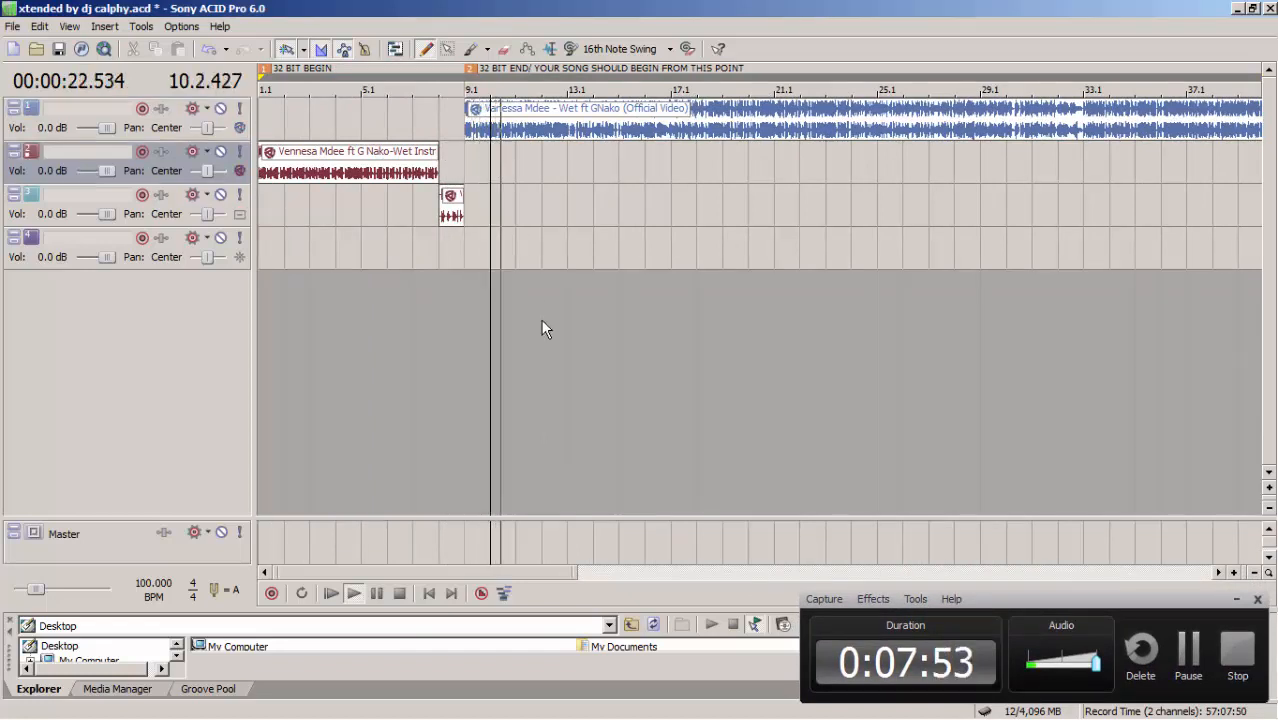
key("space")
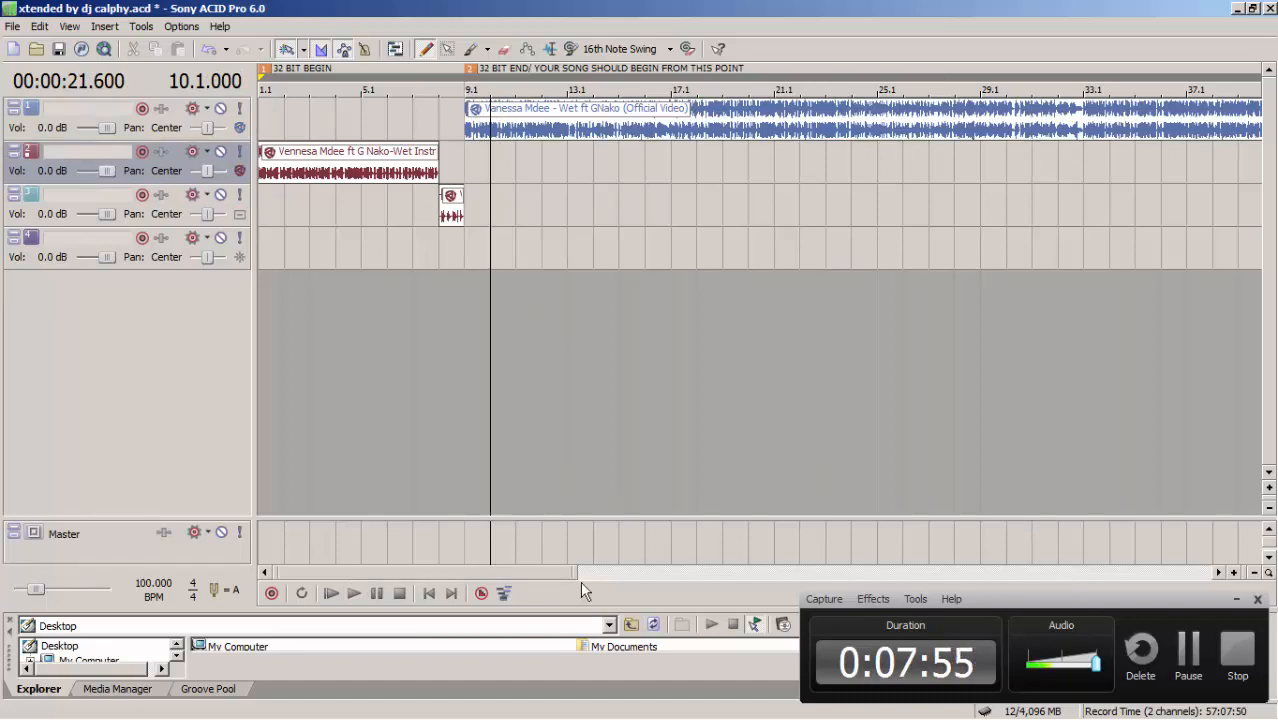
Step: Start rendering the project and keep MP3 Audio (*.mp3) as the output format with the Default Template
left_click_drag(580, 576, 1262, 570)
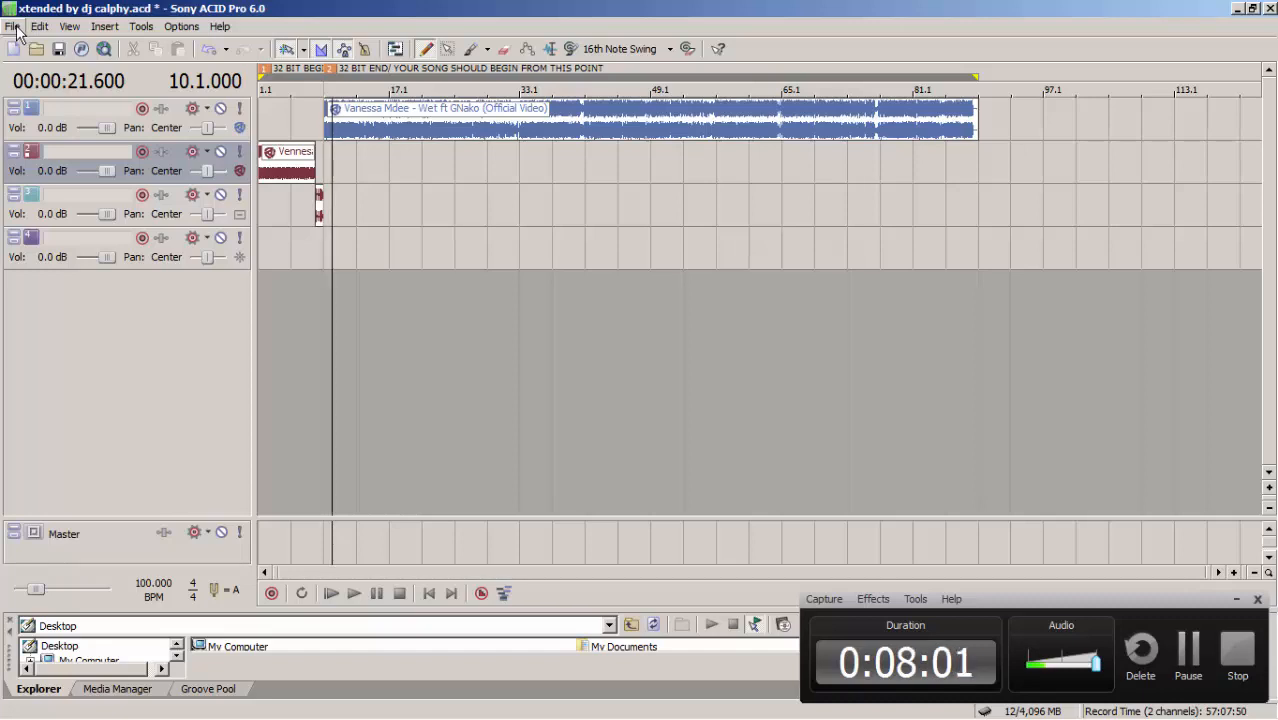
left_click(13, 27)
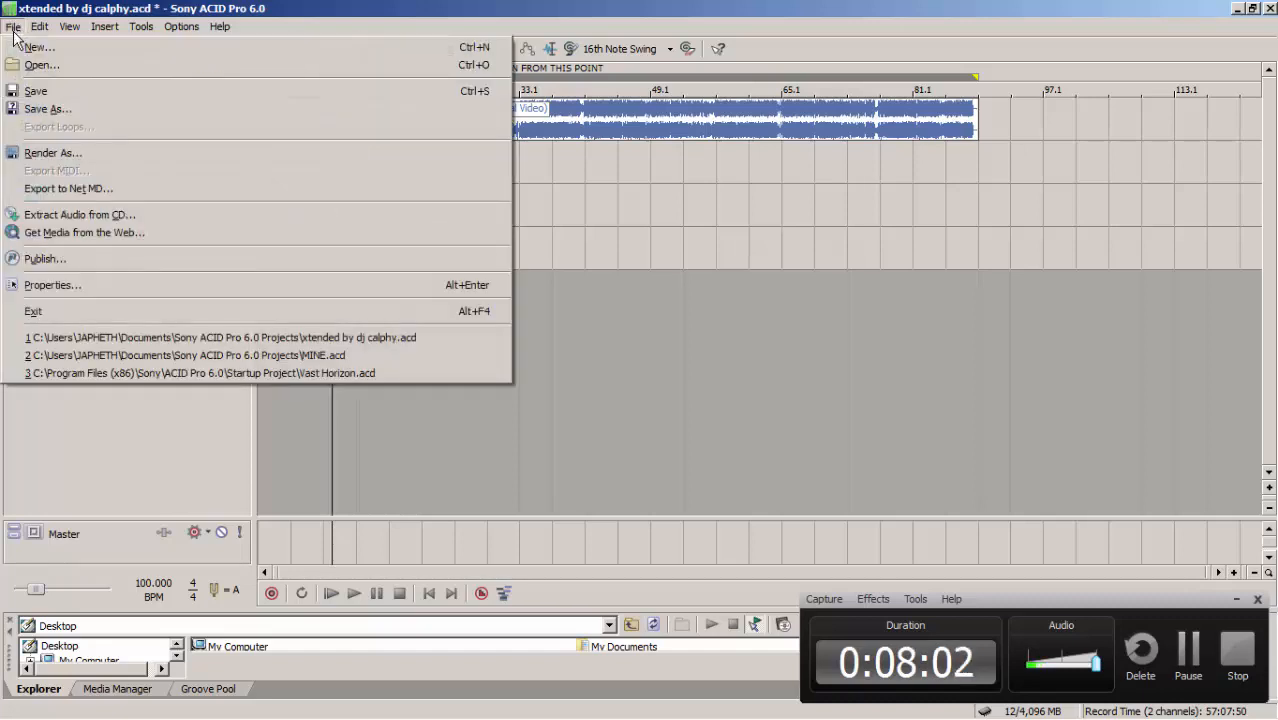
left_click(52, 153)
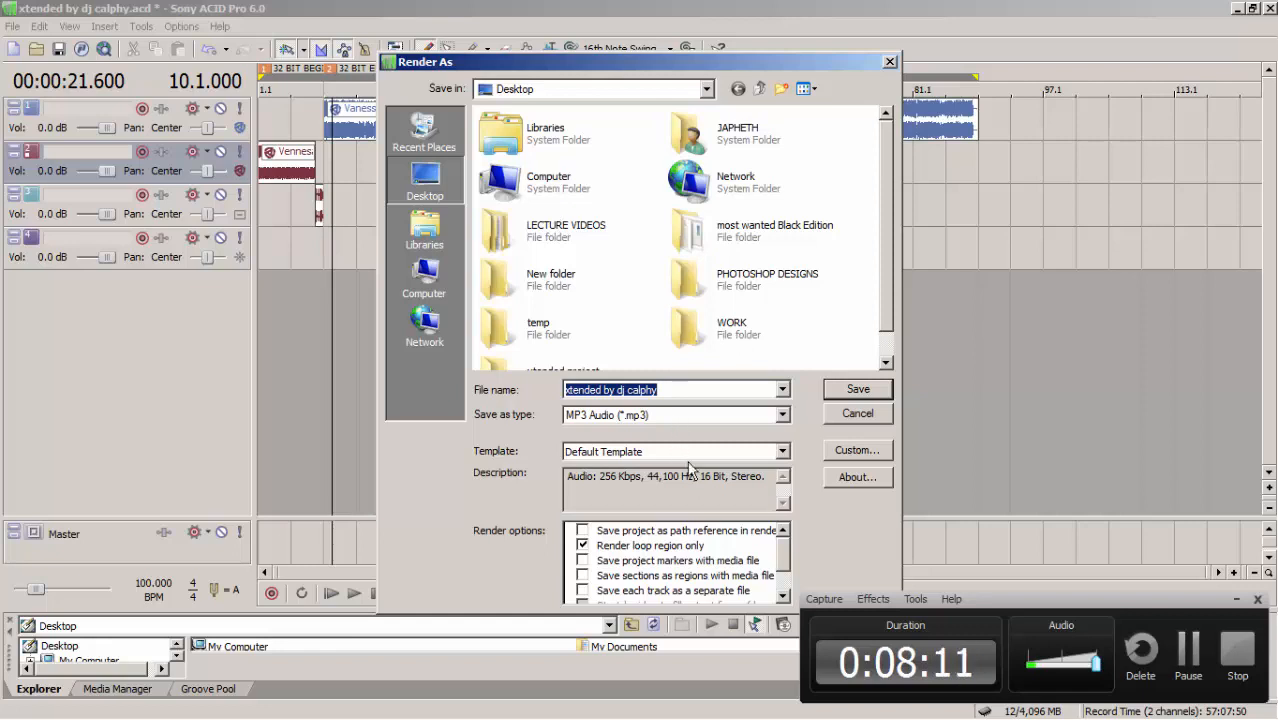
left_click(783, 419)
left_click(783, 419)
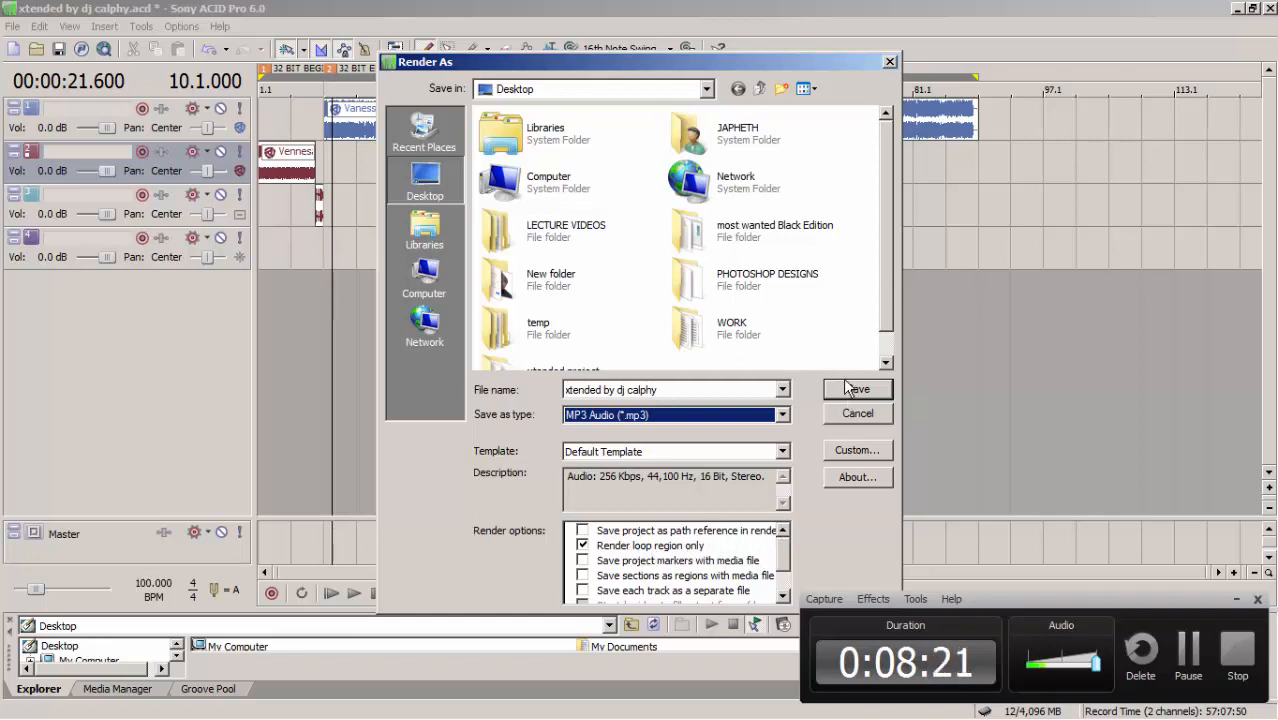
Step: Render the mix into the "xtended project" folder on the Desktop under the proposed file name and close the finished render's dialog
left_click_drag(891, 200, 891, 256)
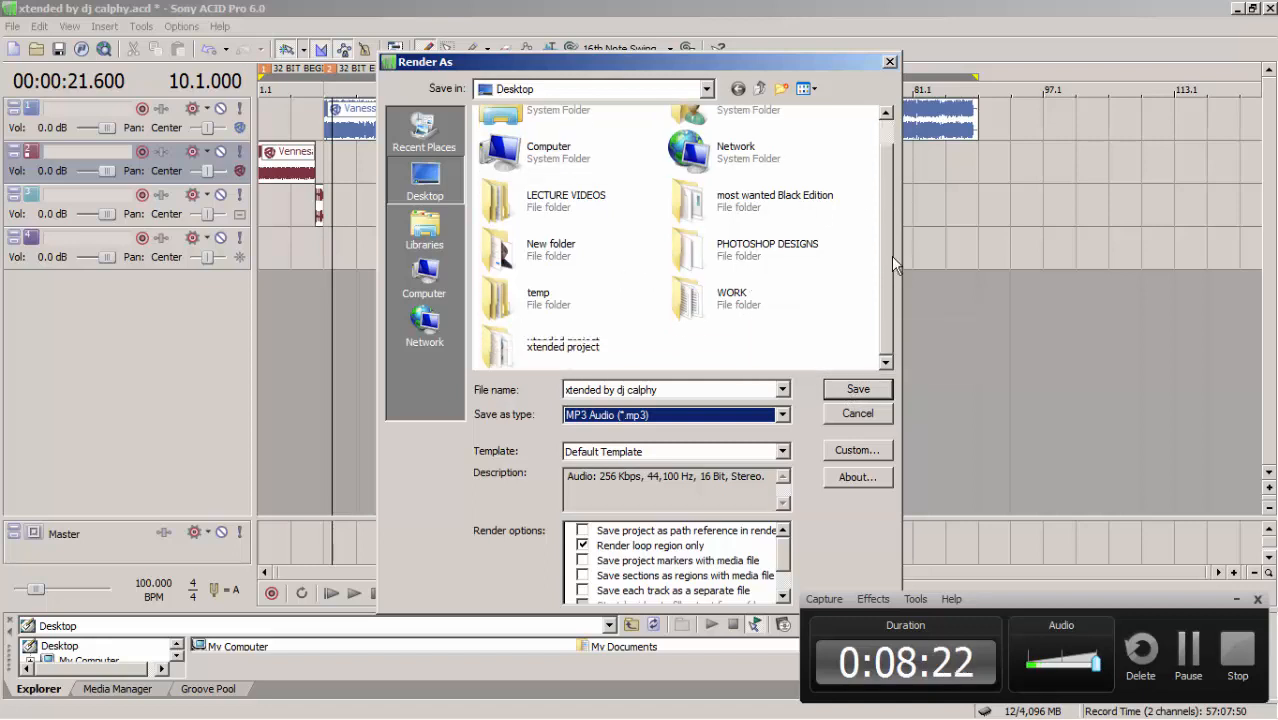
left_click(551, 346)
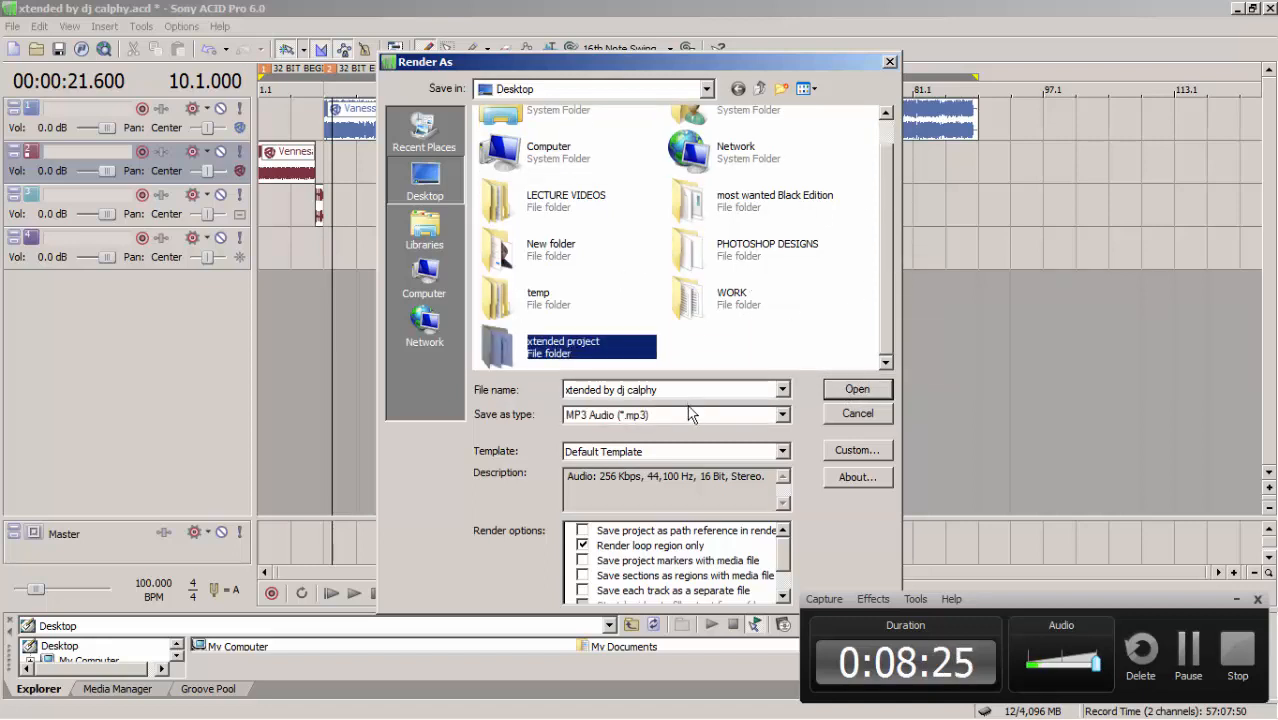
left_click(860, 389)
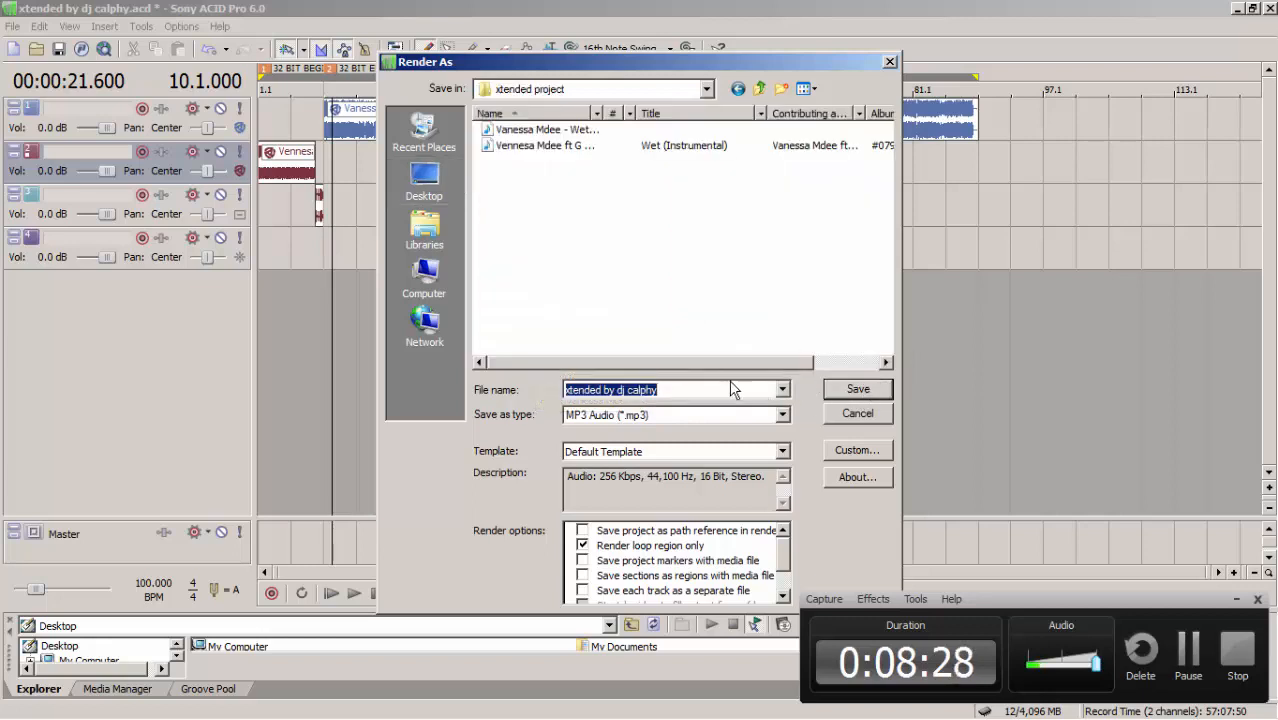
left_click(846, 387)
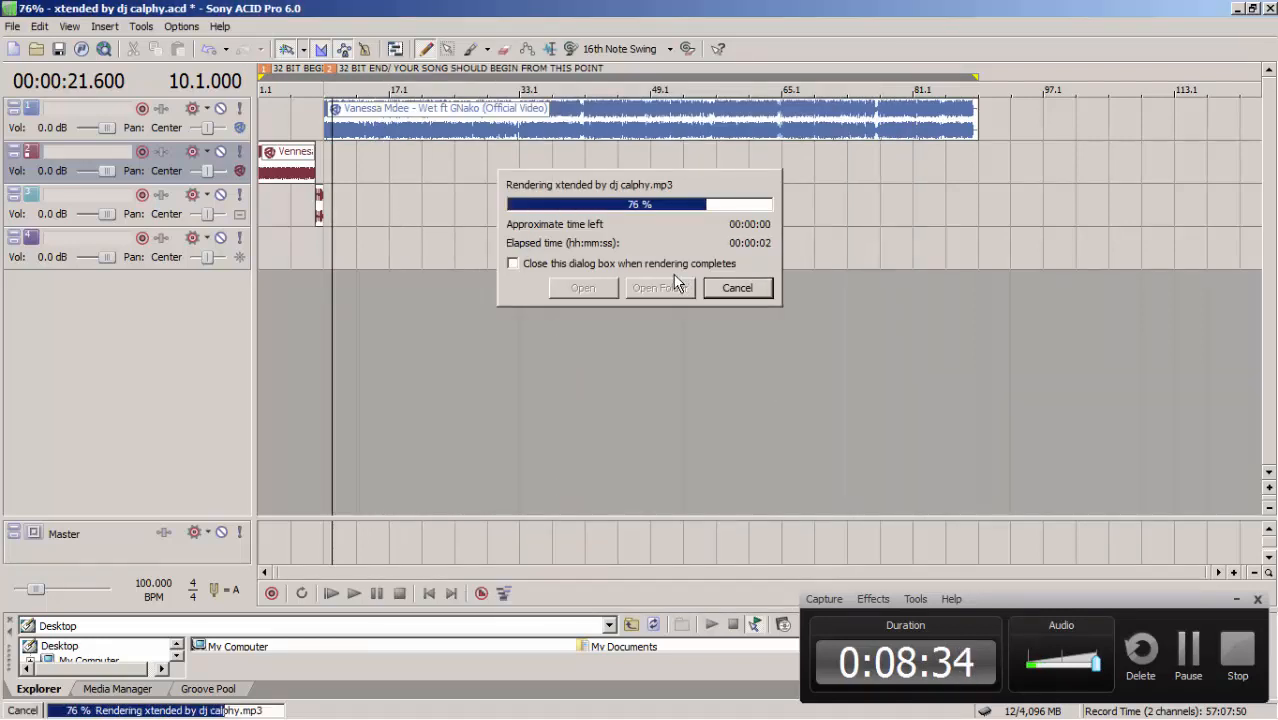
left_click(731, 293)
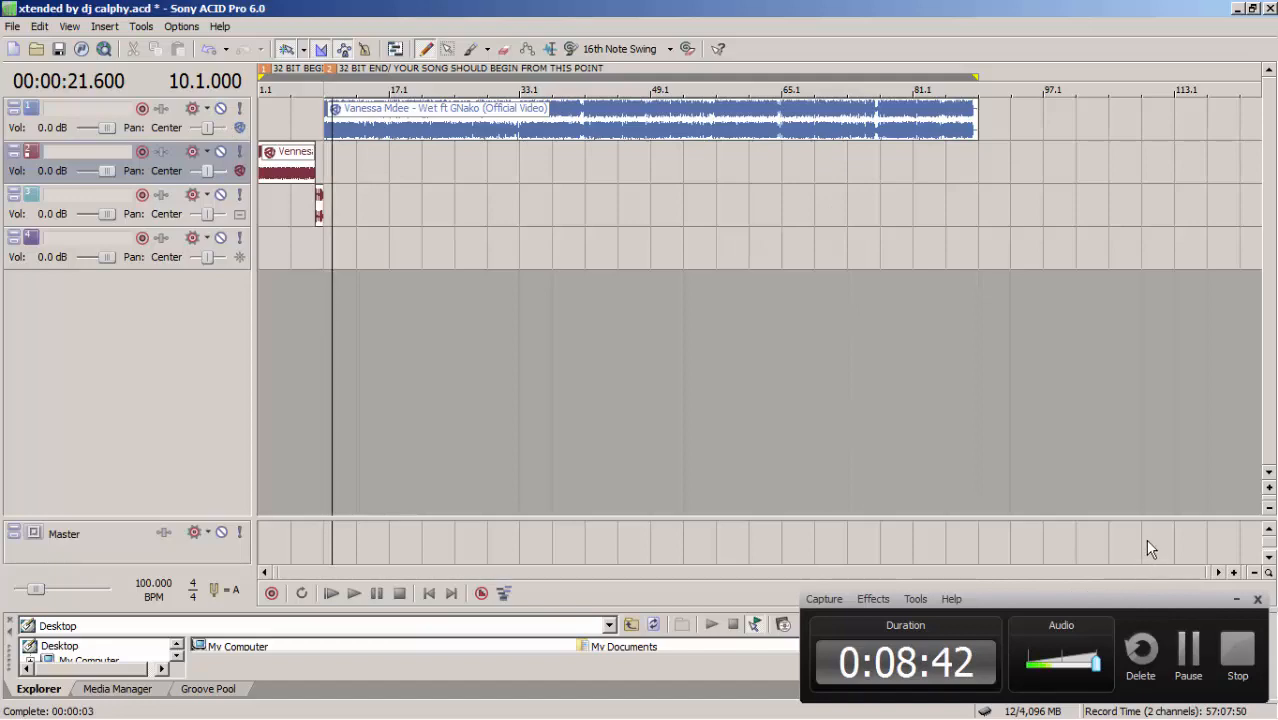
Step: Review the intro's arrangement from 1.1 and play from 8.1 to hear the third track's short clip
left_click_drag(1201, 573, 405, 573)
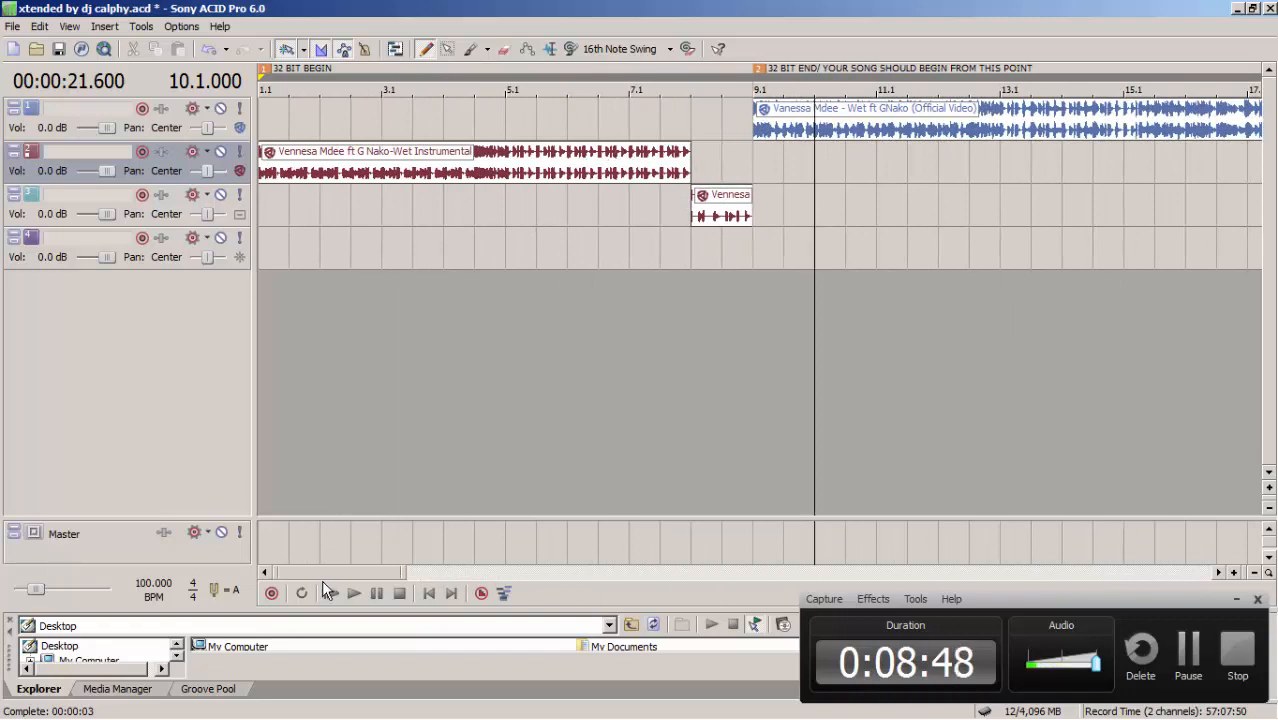
left_click(285, 100)
key("ctrl+Home")
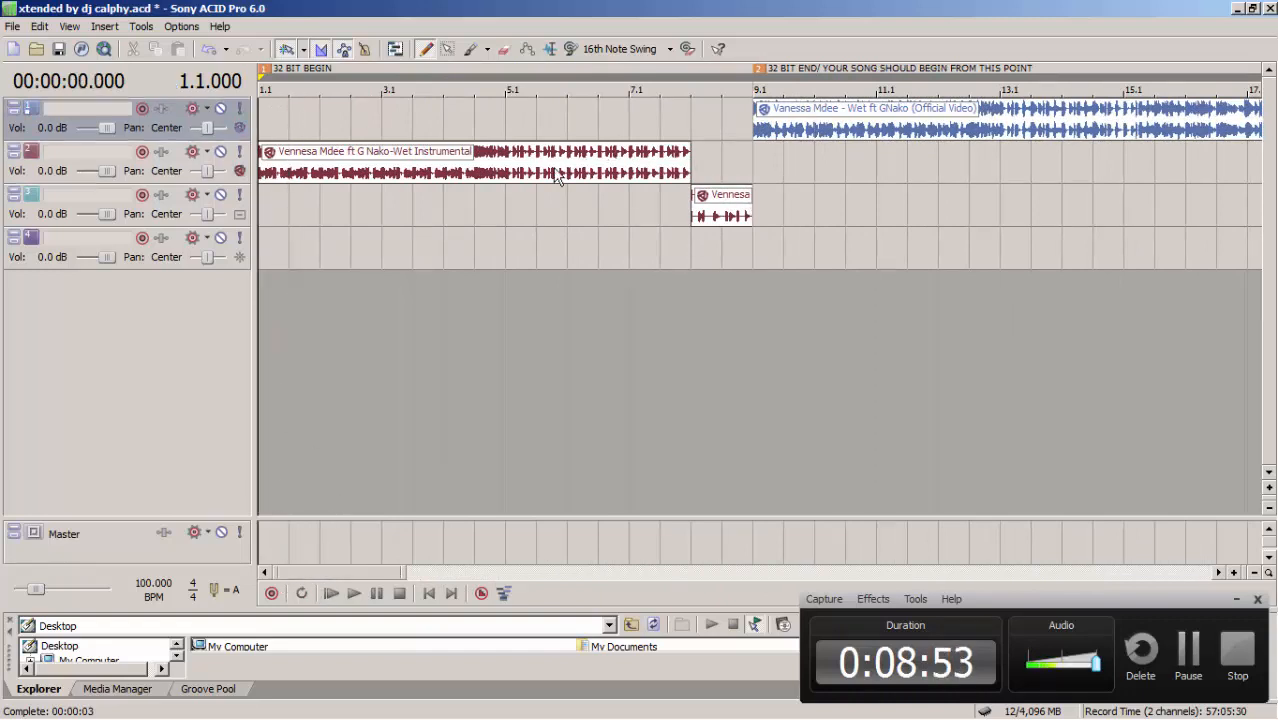
left_click_drag(401, 574, 375, 571)
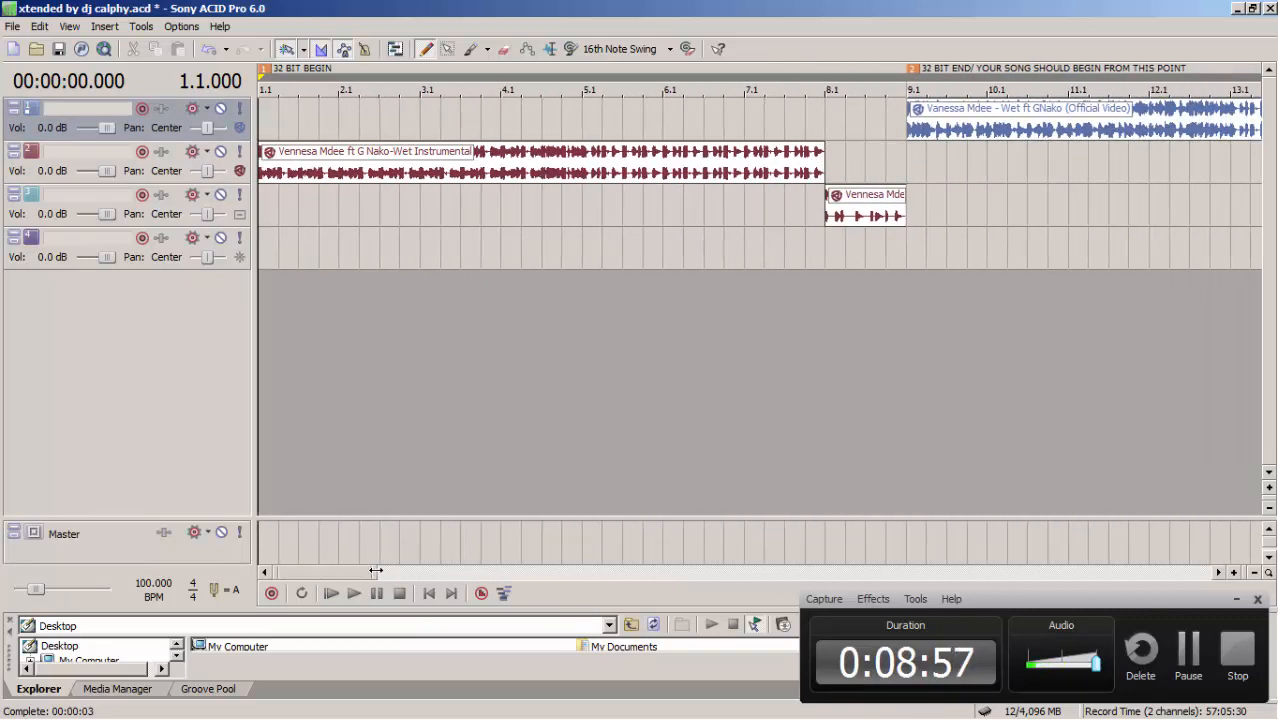
left_click(822, 118)
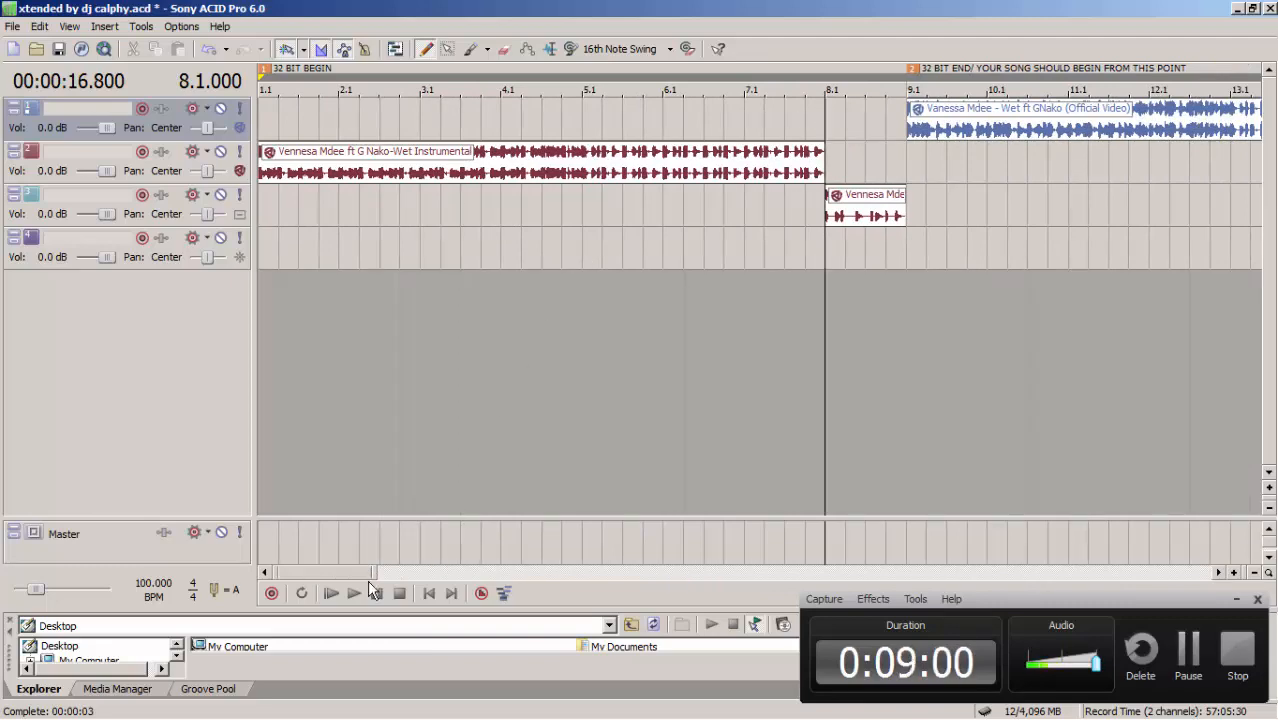
left_click_drag(375, 574, 418, 574)
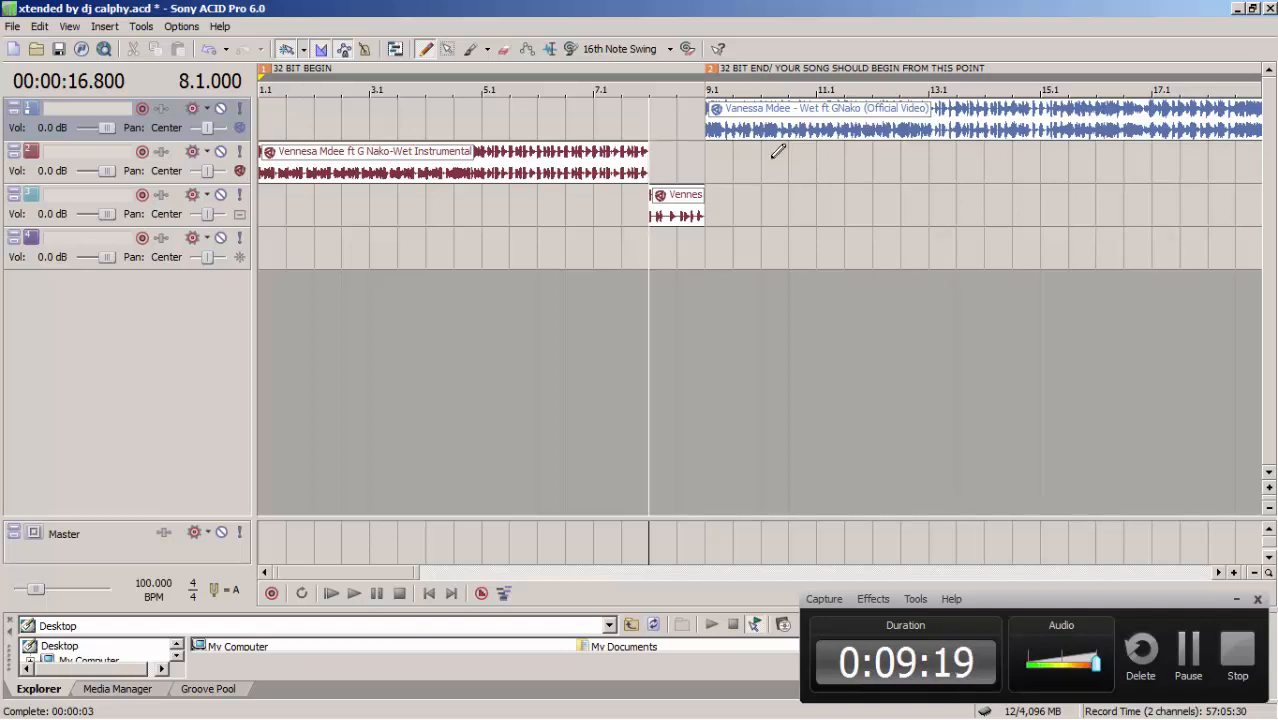
key("space")
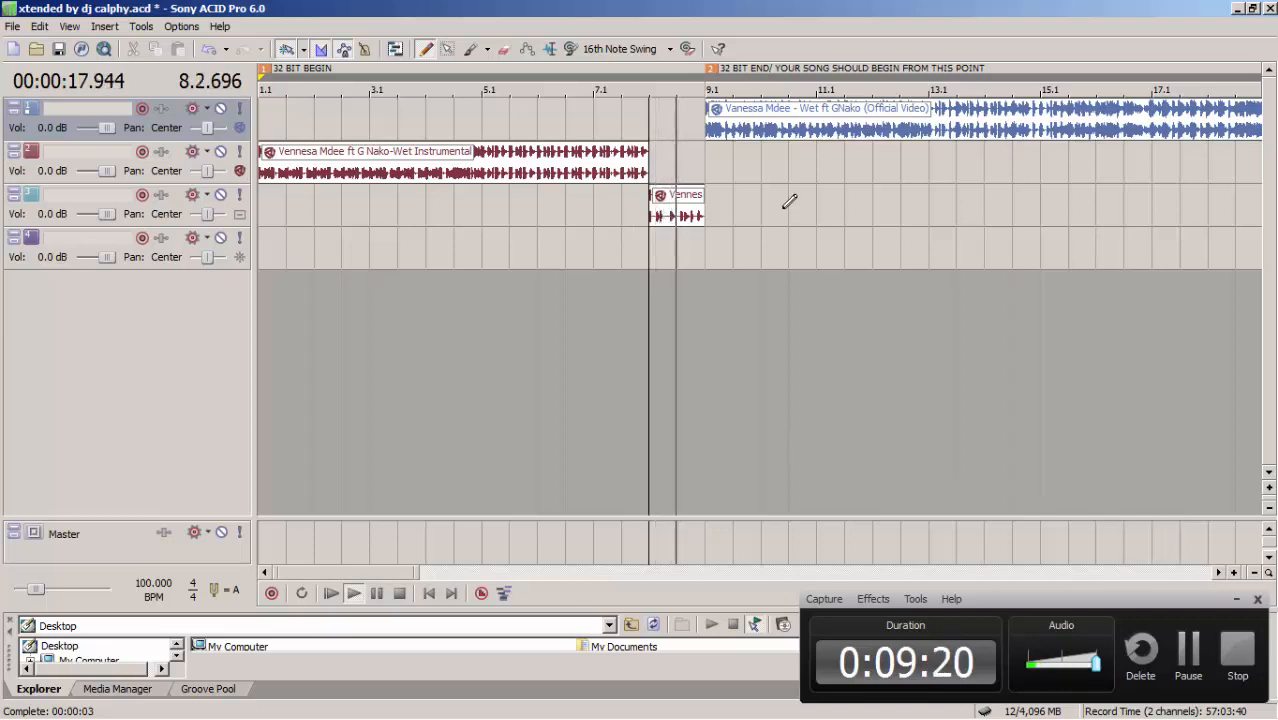
key("space")
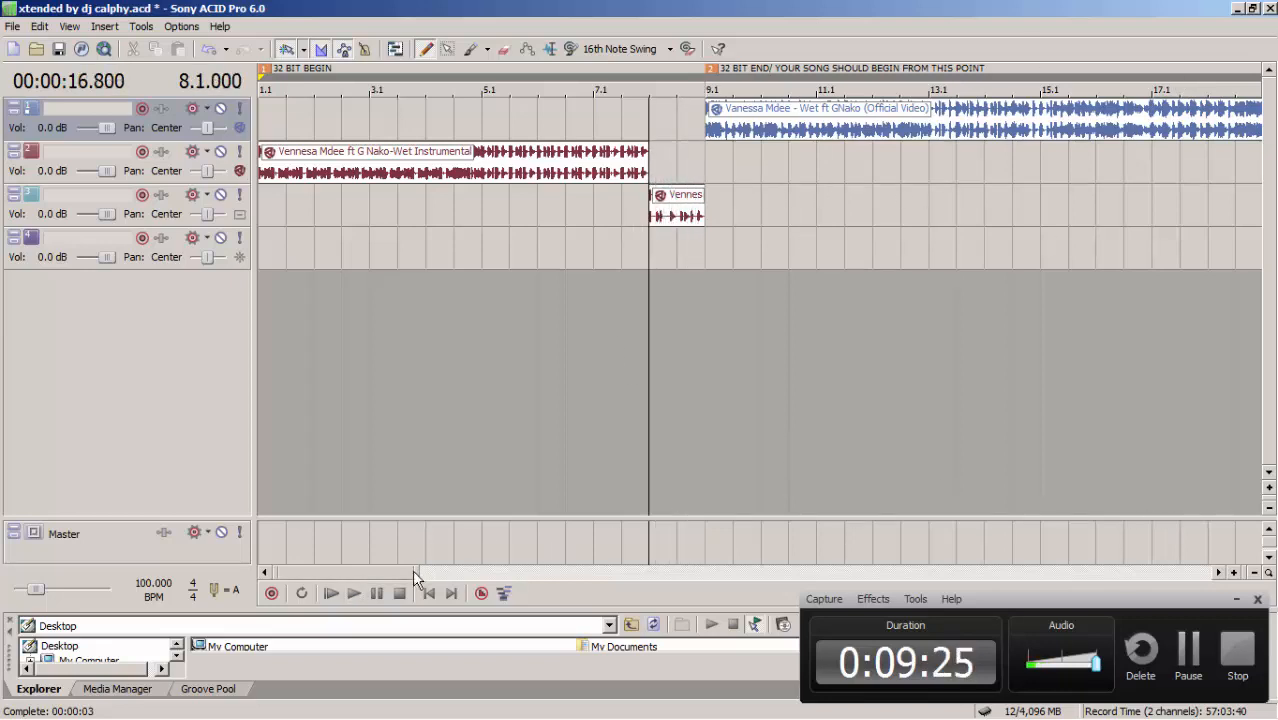
left_click_drag(417, 573, 1254, 574)
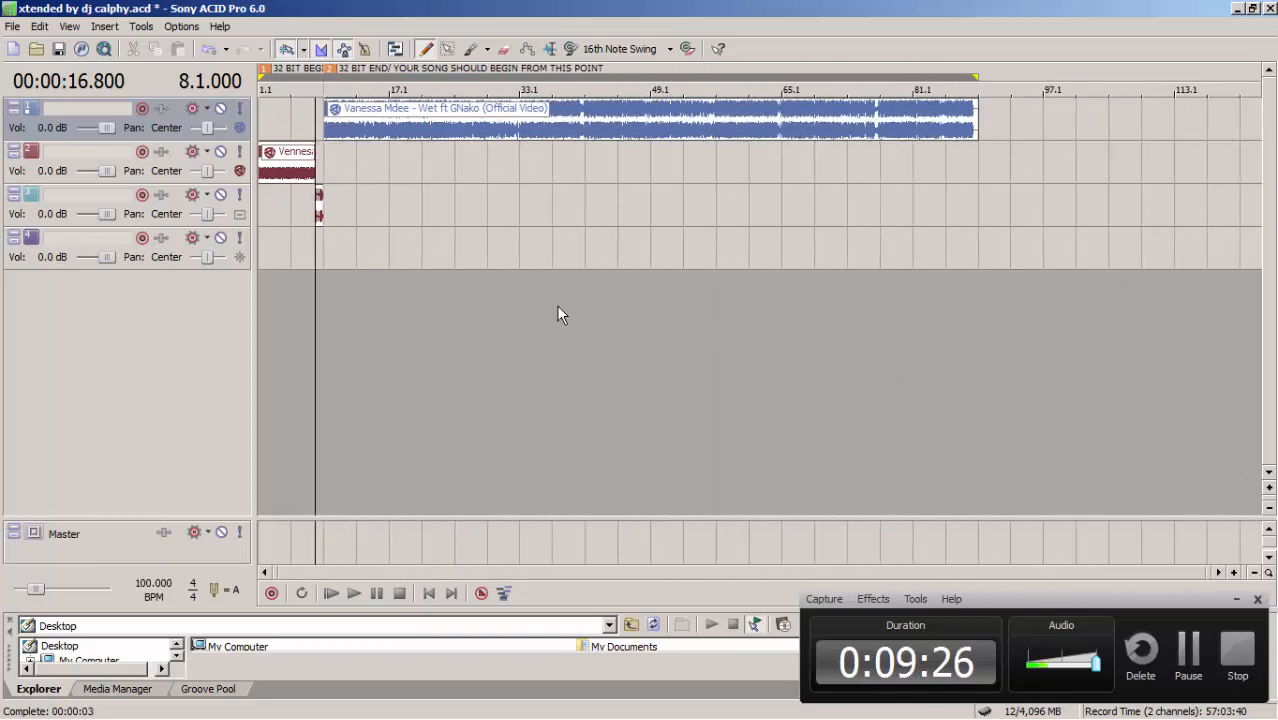
left_click(1188, 655)
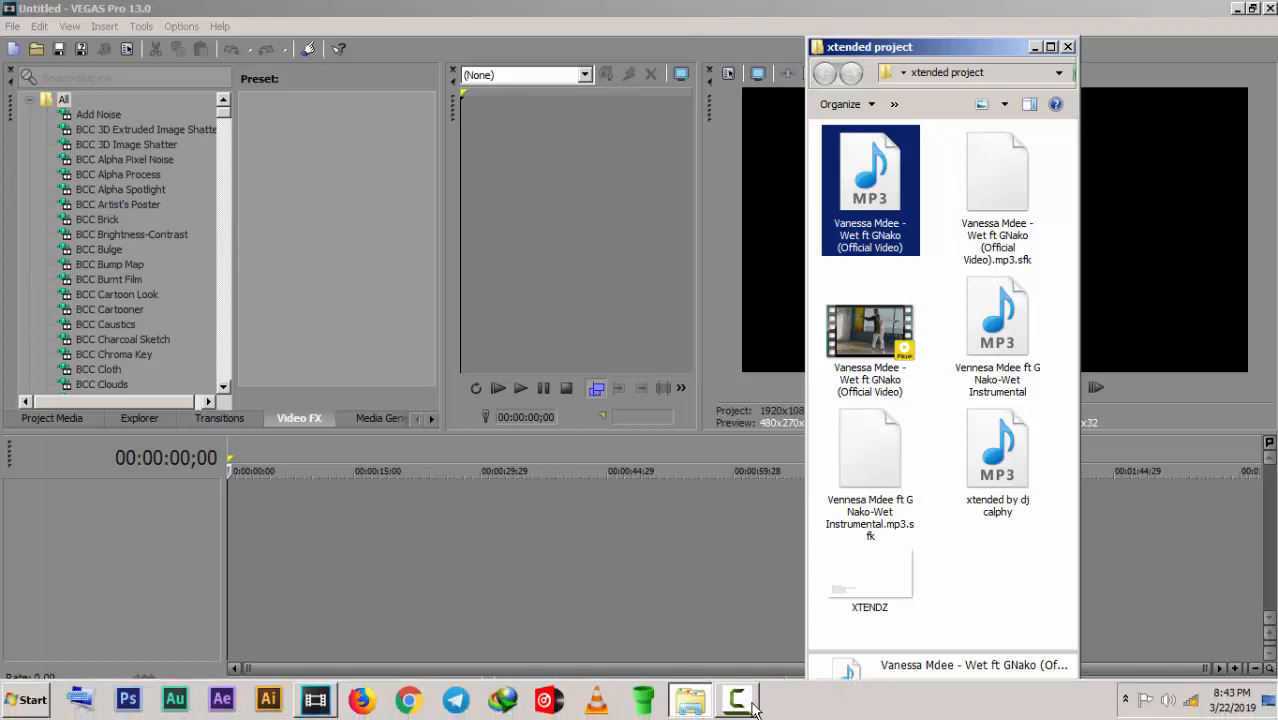
Step: Switch to VEGAS Pro and add the rendered "xtended by dj calphy" MP3 from the "xtended project" folder at the timeline's start
left_click(754, 711)
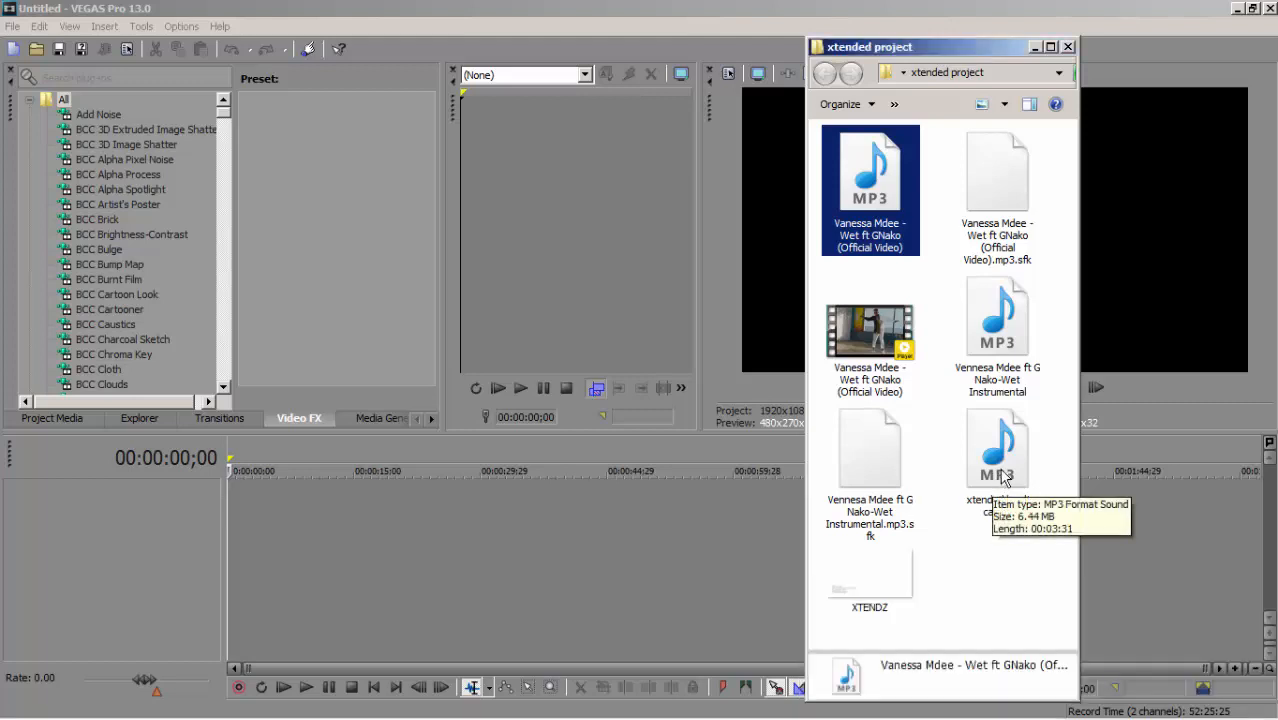
left_click_drag(997, 452, 913, 504)
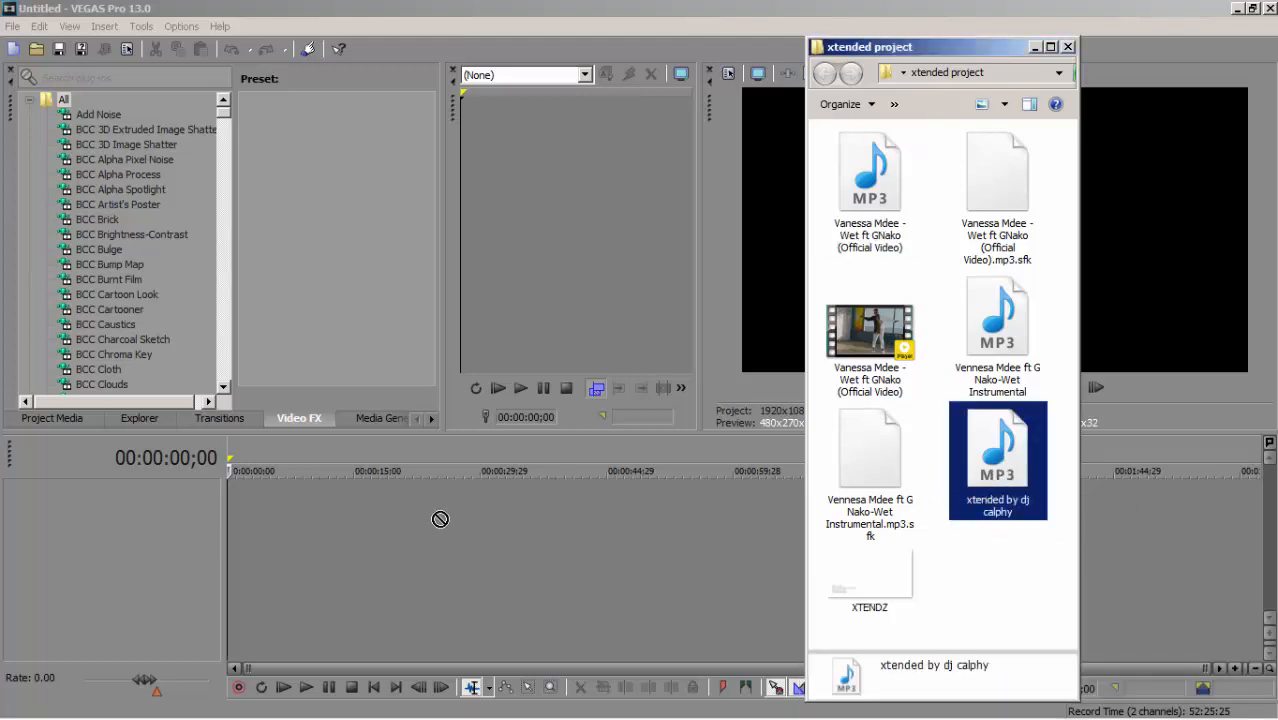
left_click_drag(440, 519, 234, 510)
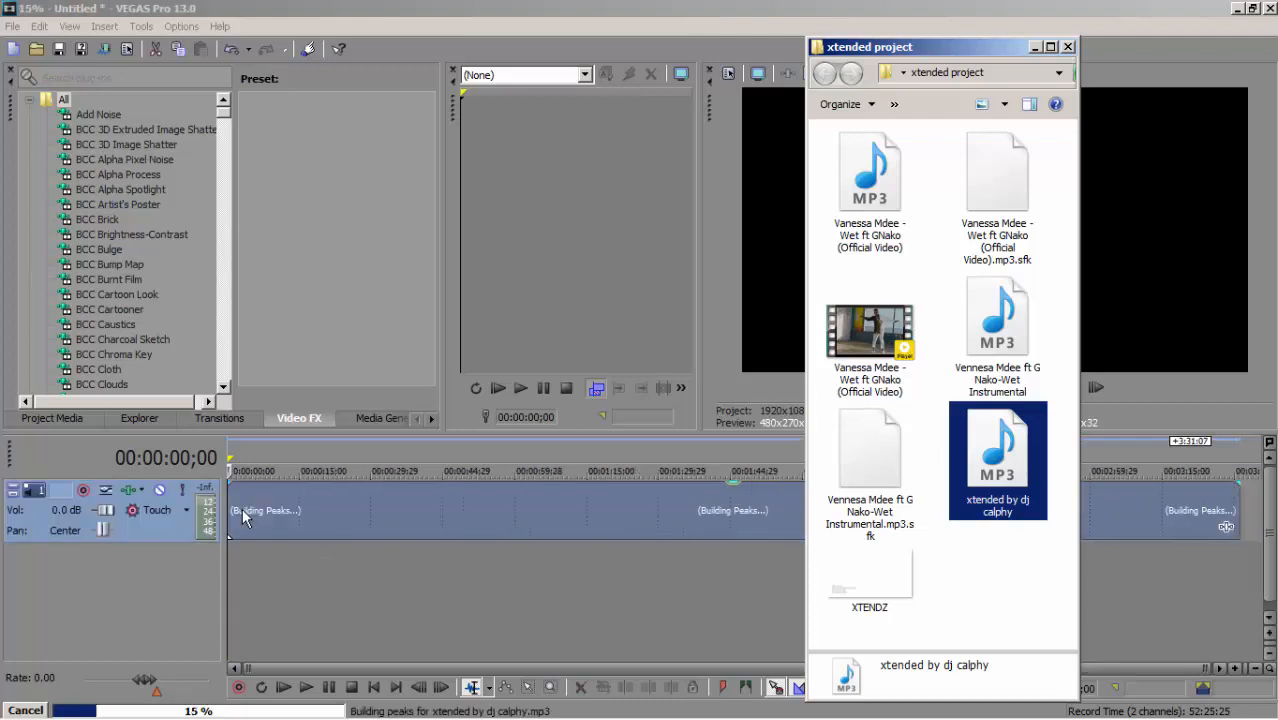
left_click(184, 12)
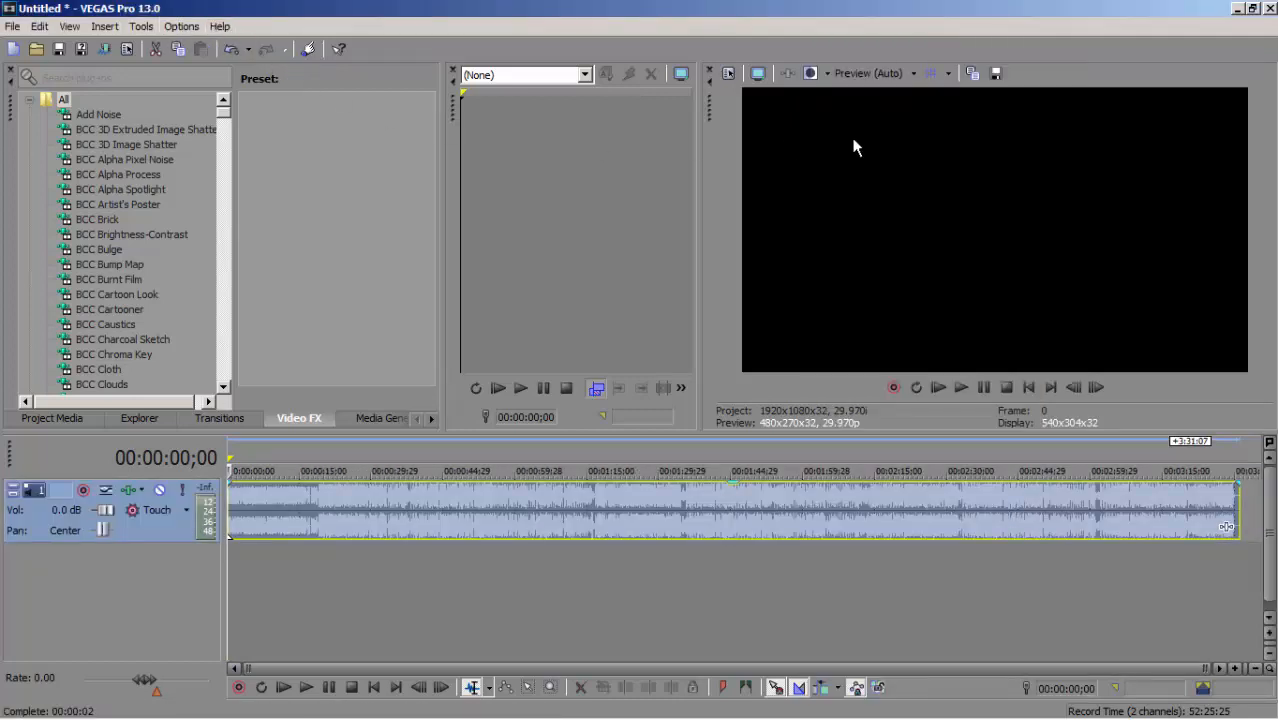
Step: Add the folder's "Vanessa Mdee - Wet ft GNako (Official Video)" video below the mix, decline matching project settings to it, and enlarge the timeline area
left_click(1238, 9)
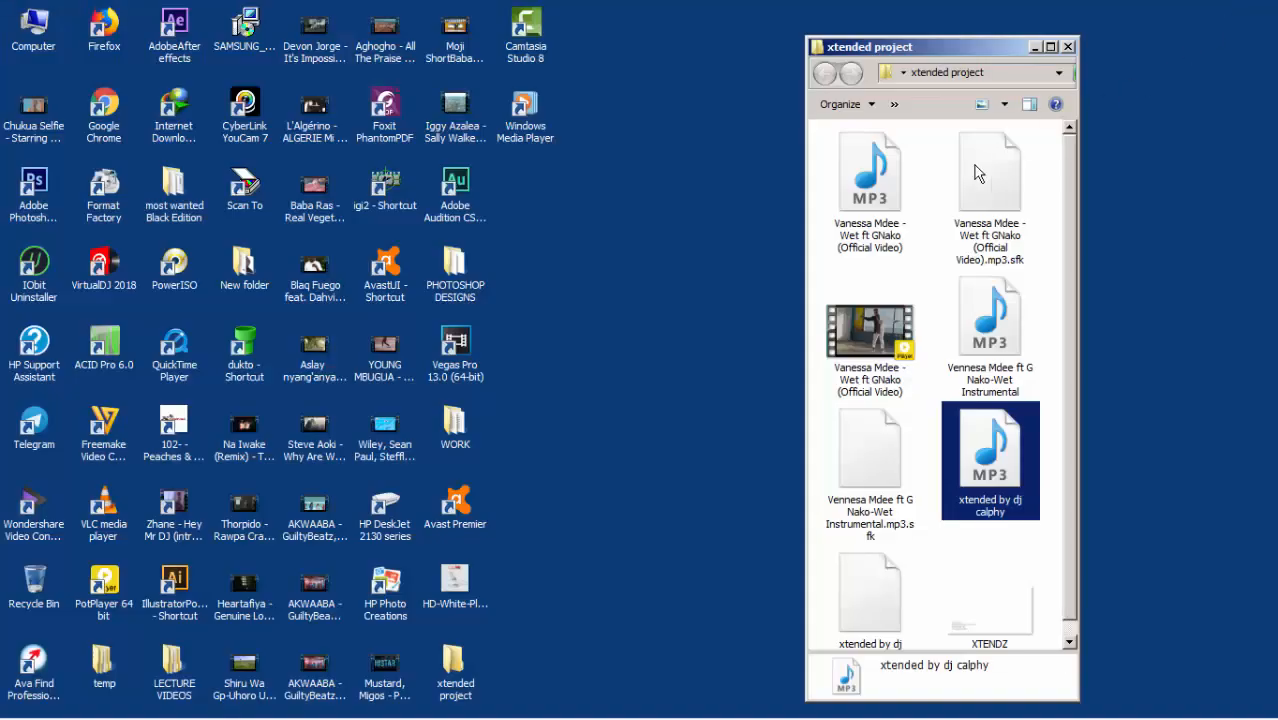
left_click(862, 334)
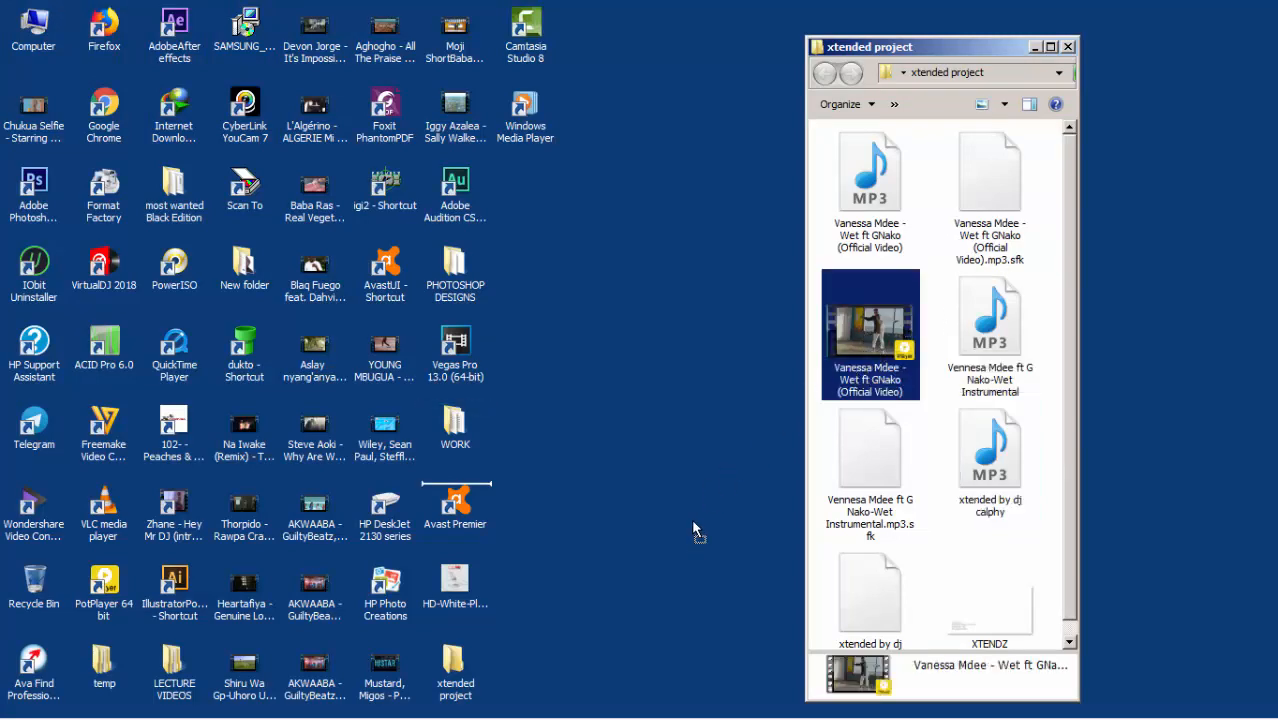
left_click(737, 703)
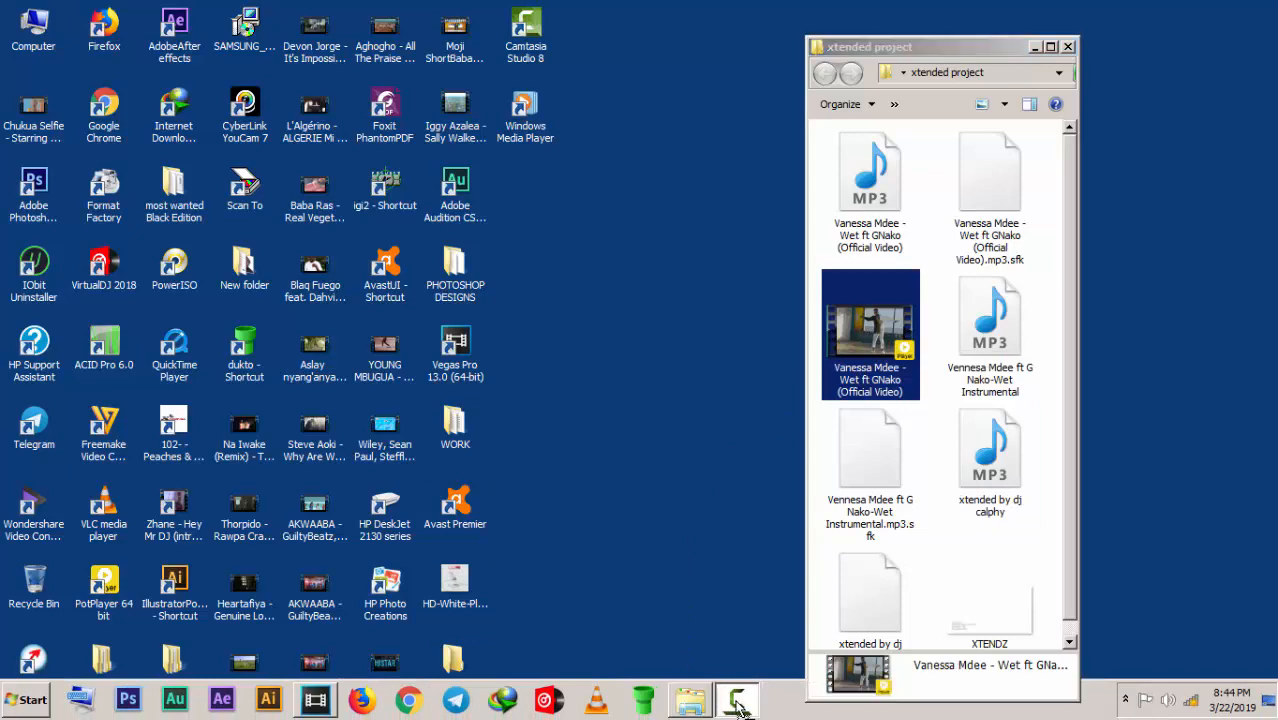
left_click(316, 702)
left_click_drag(318, 704, 235, 575)
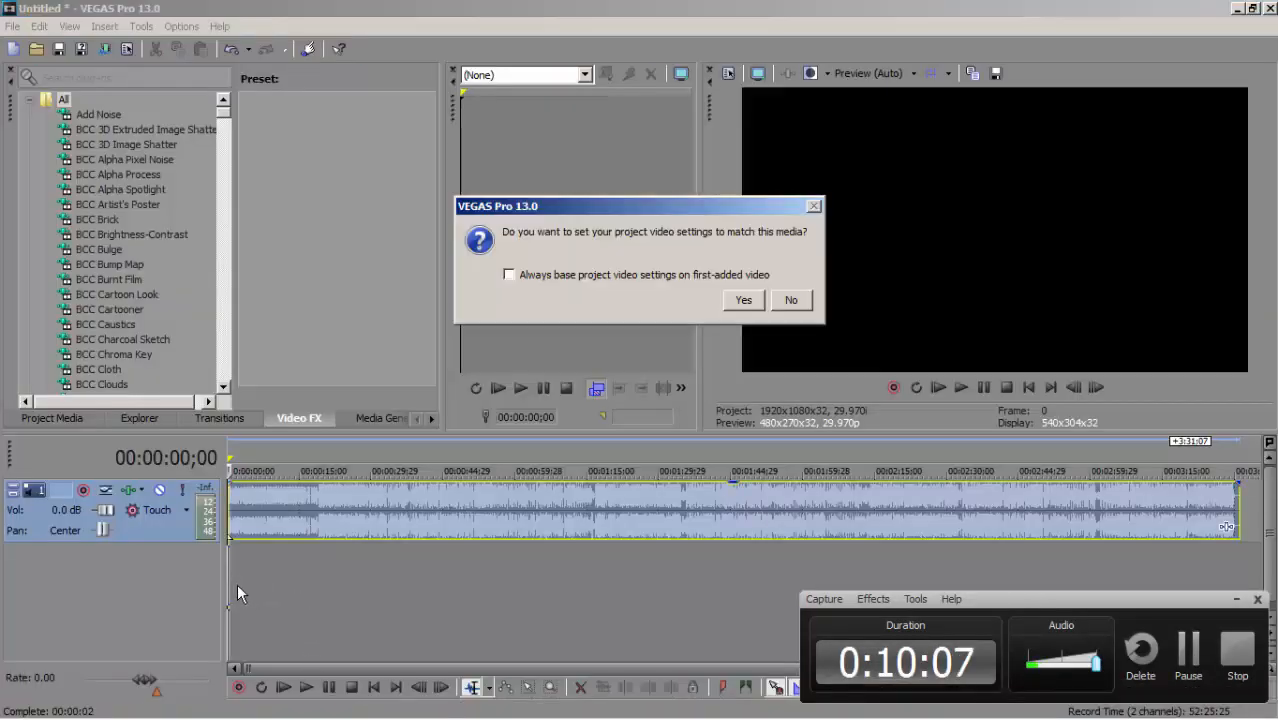
left_click(784, 302)
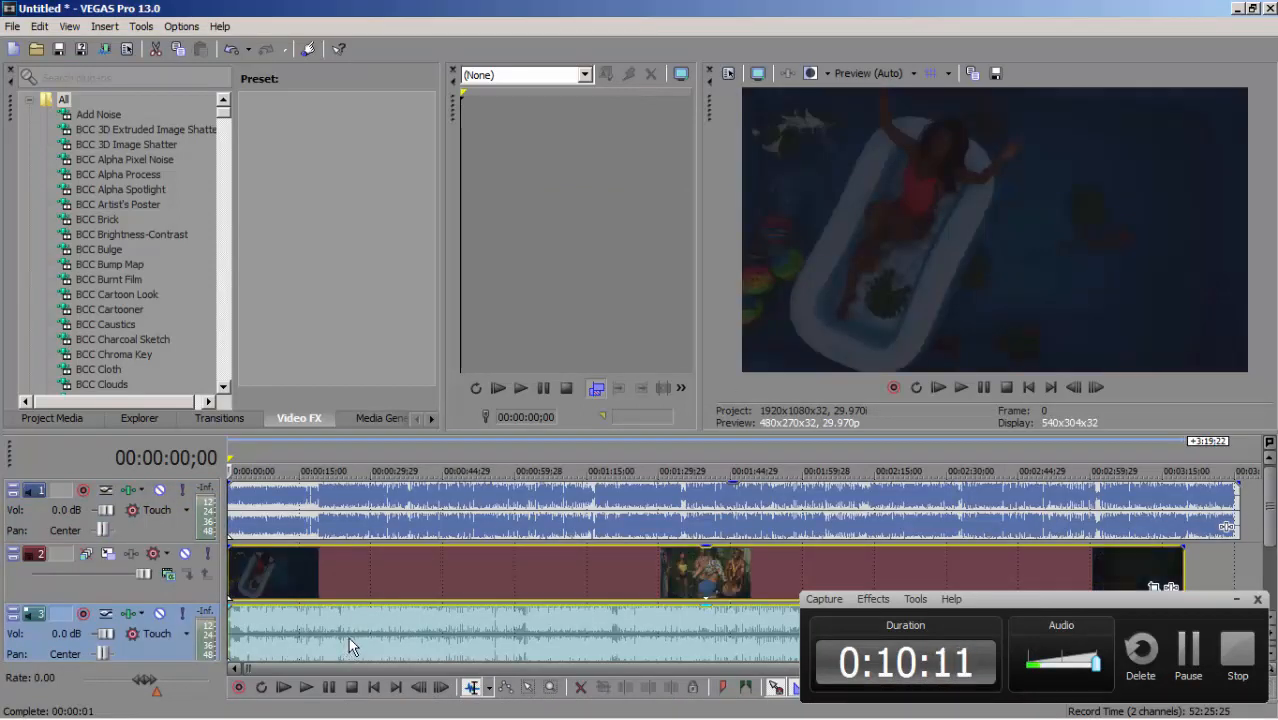
left_click(1235, 600)
left_click_drag(692, 433, 688, 376)
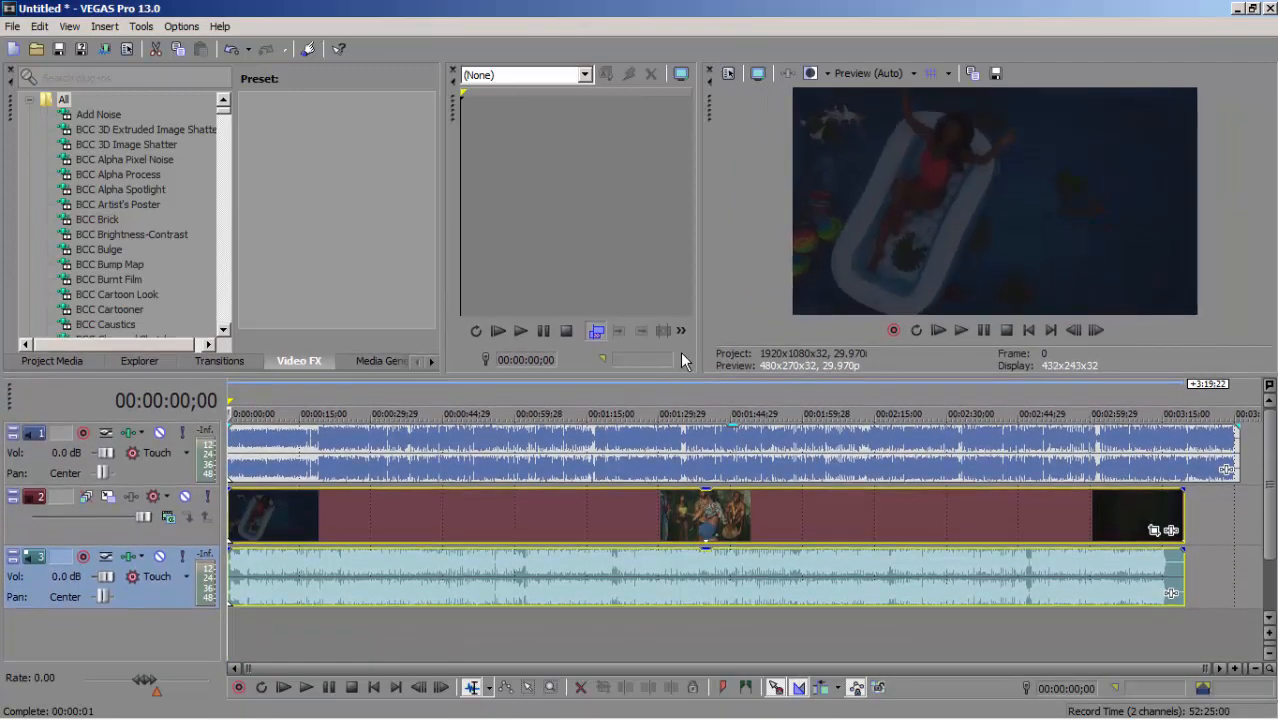
Step: Mute the first track holding the rendered extended mix, leaving the video's own audio audible
left_click(306, 576)
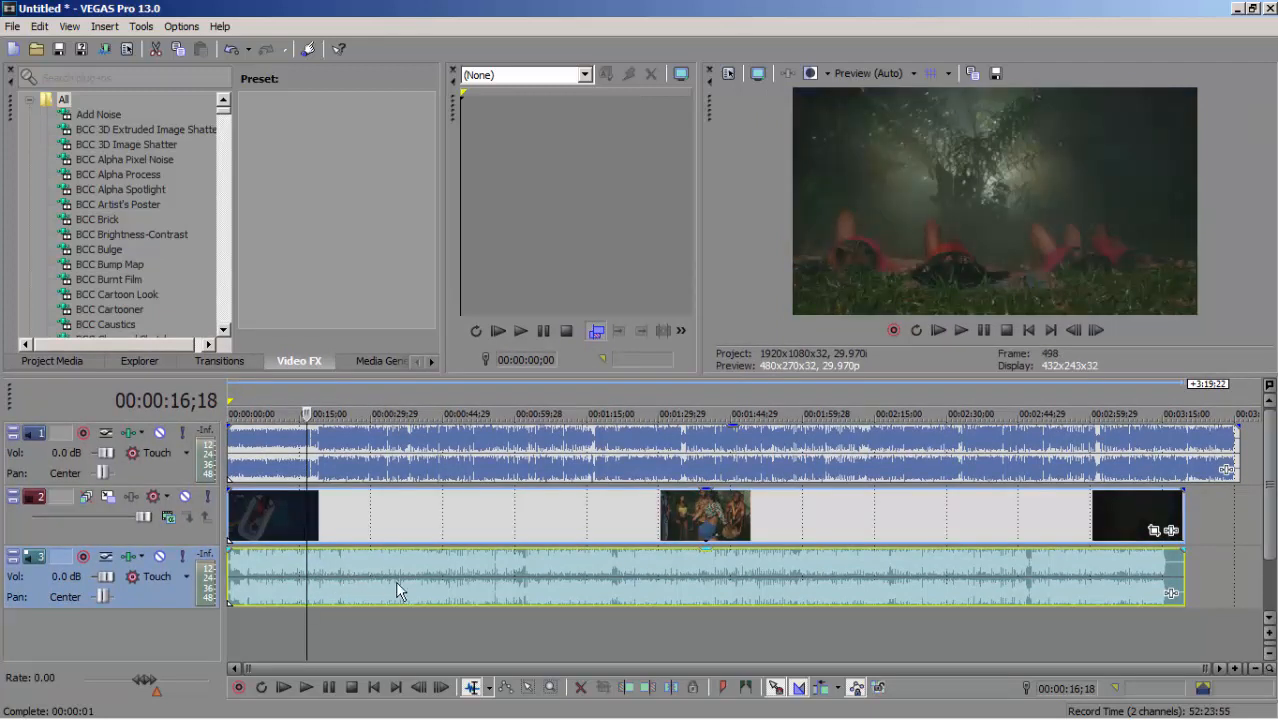
left_click(319, 572)
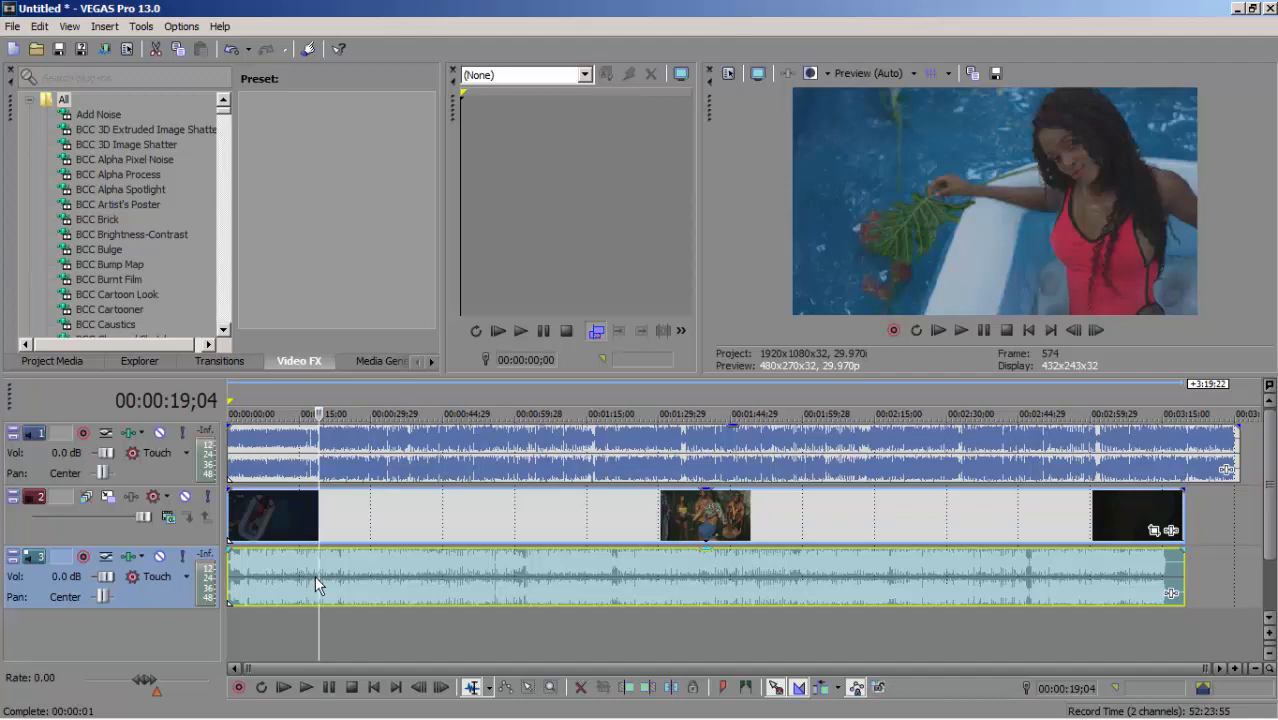
left_click(401, 569)
left_click(413, 504)
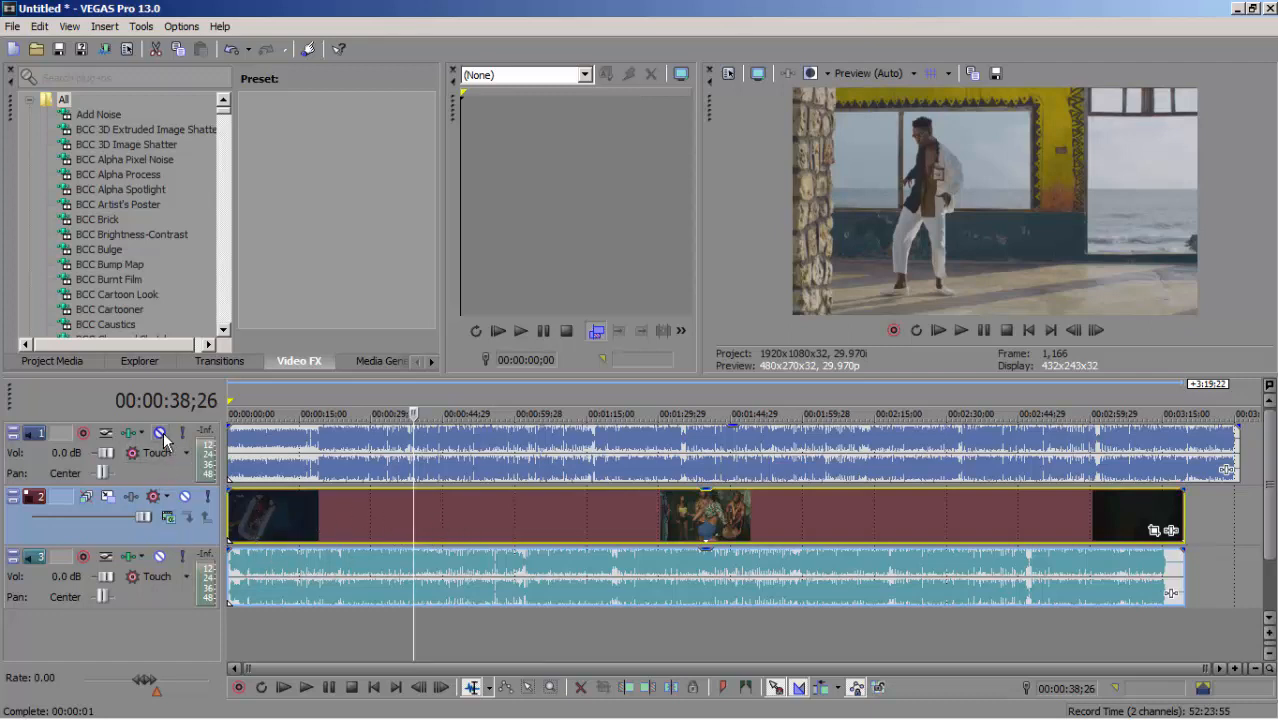
left_click(339, 450)
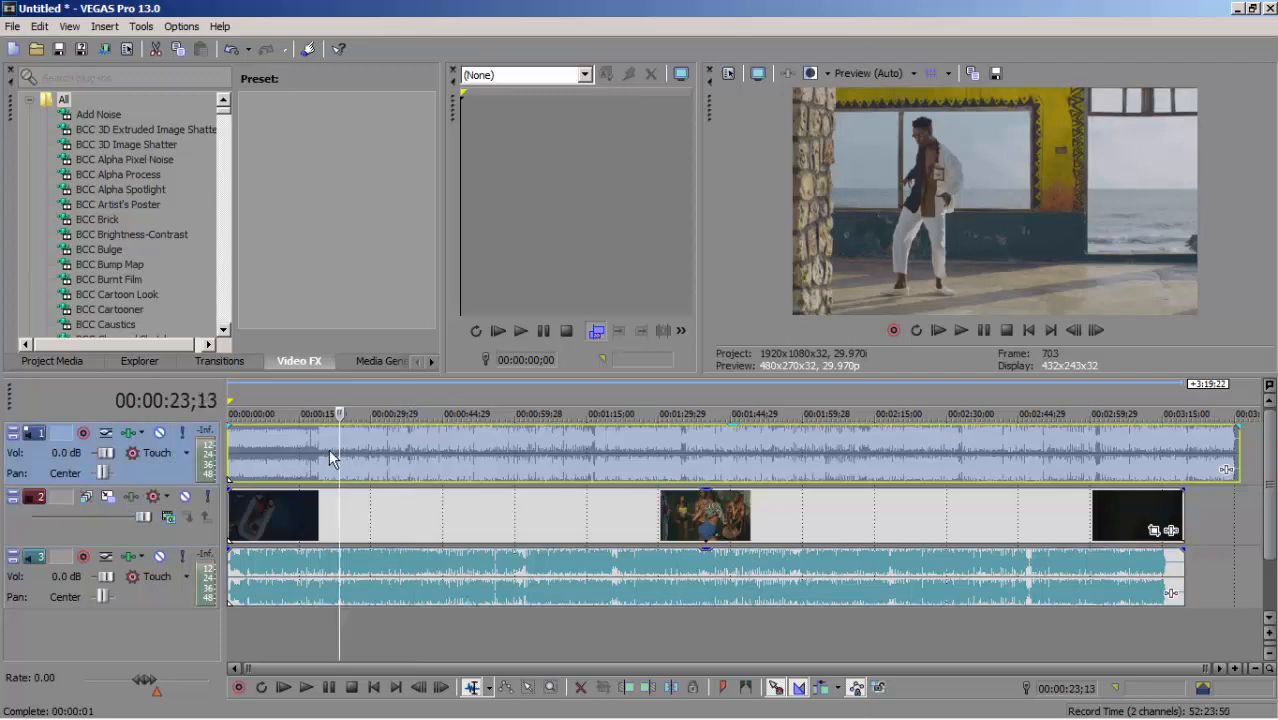
left_click(160, 432)
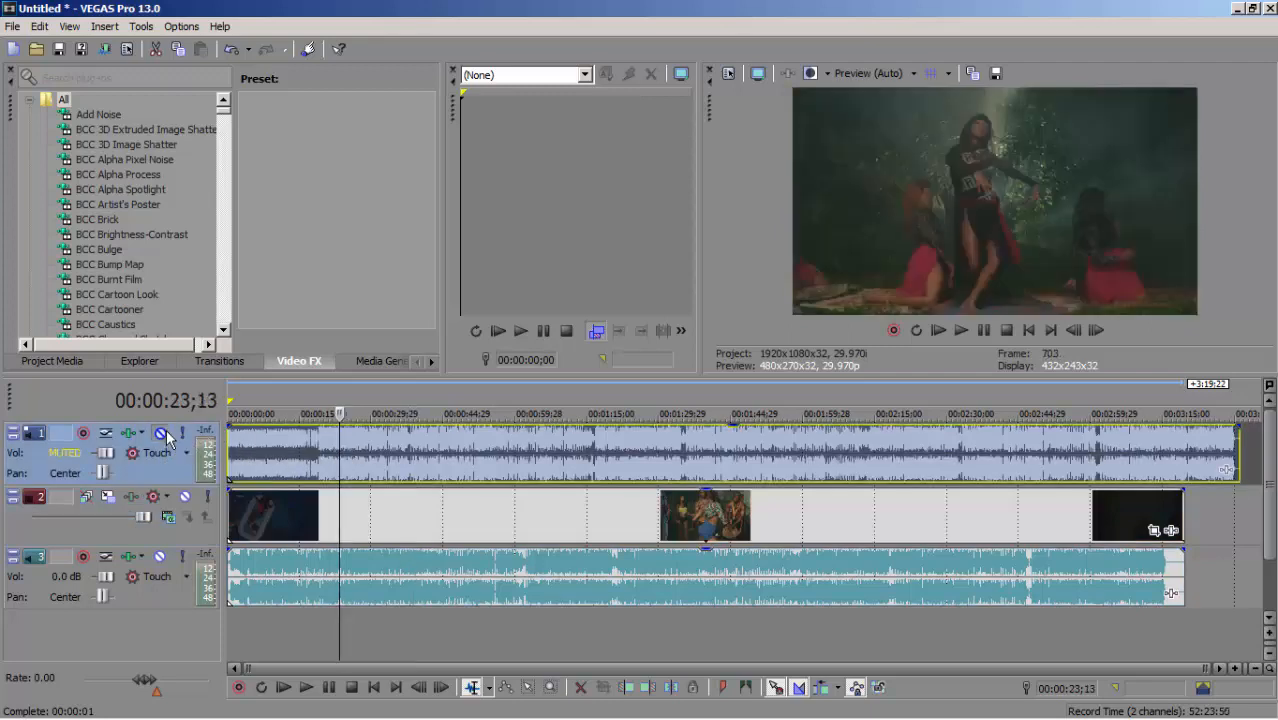
Step: Play the video's own audio from 00:00:04;06 to find the point where its opening should be cut
left_click(314, 564)
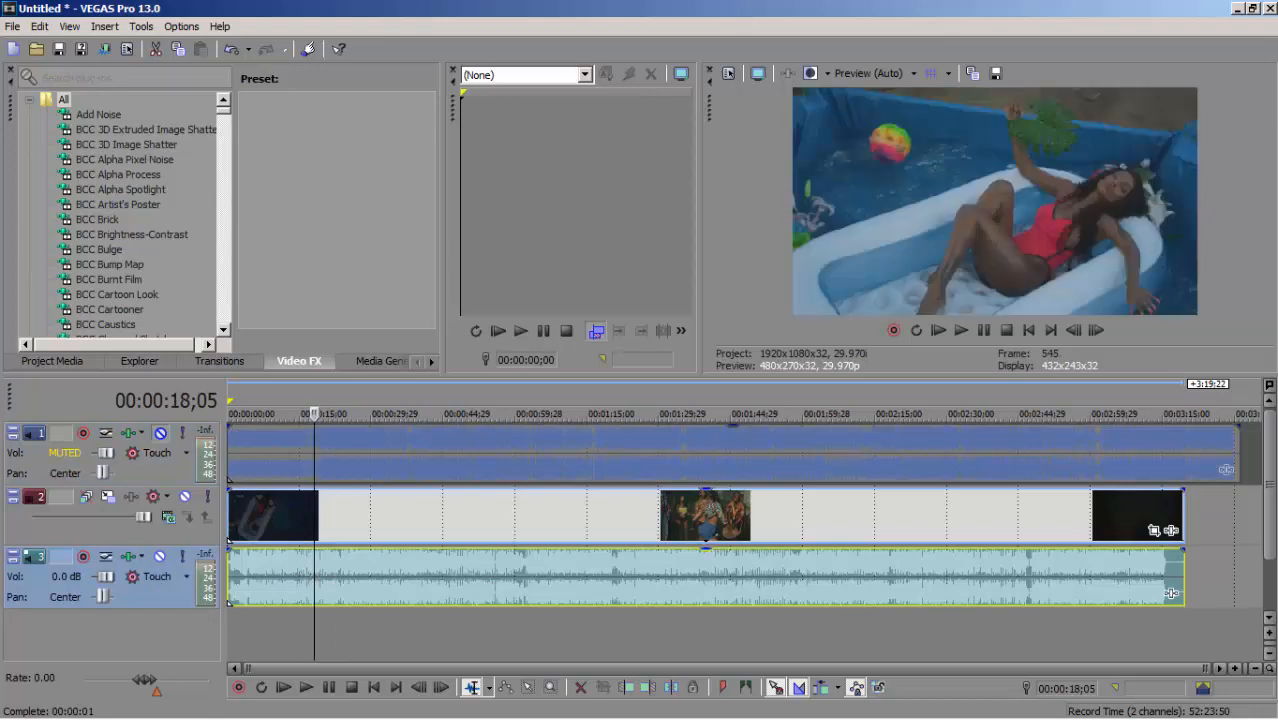
scroll(624, 601, "up", 5)
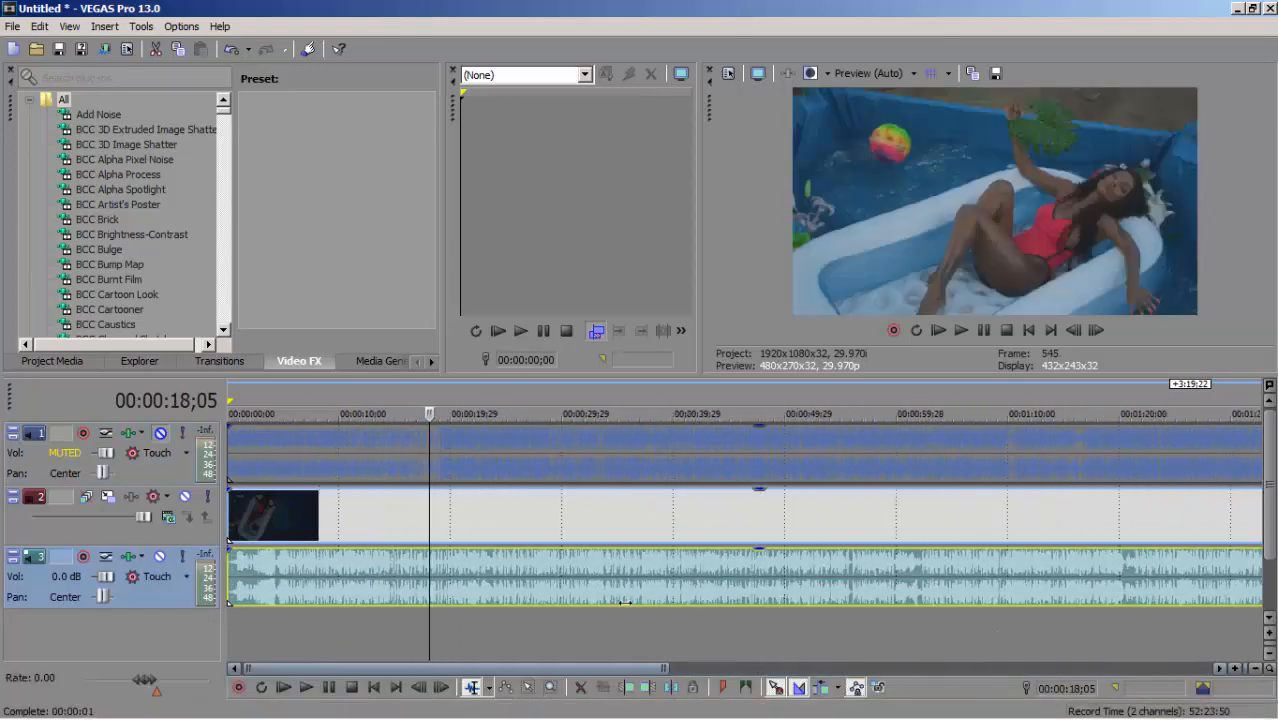
scroll(624, 601, "up", 3)
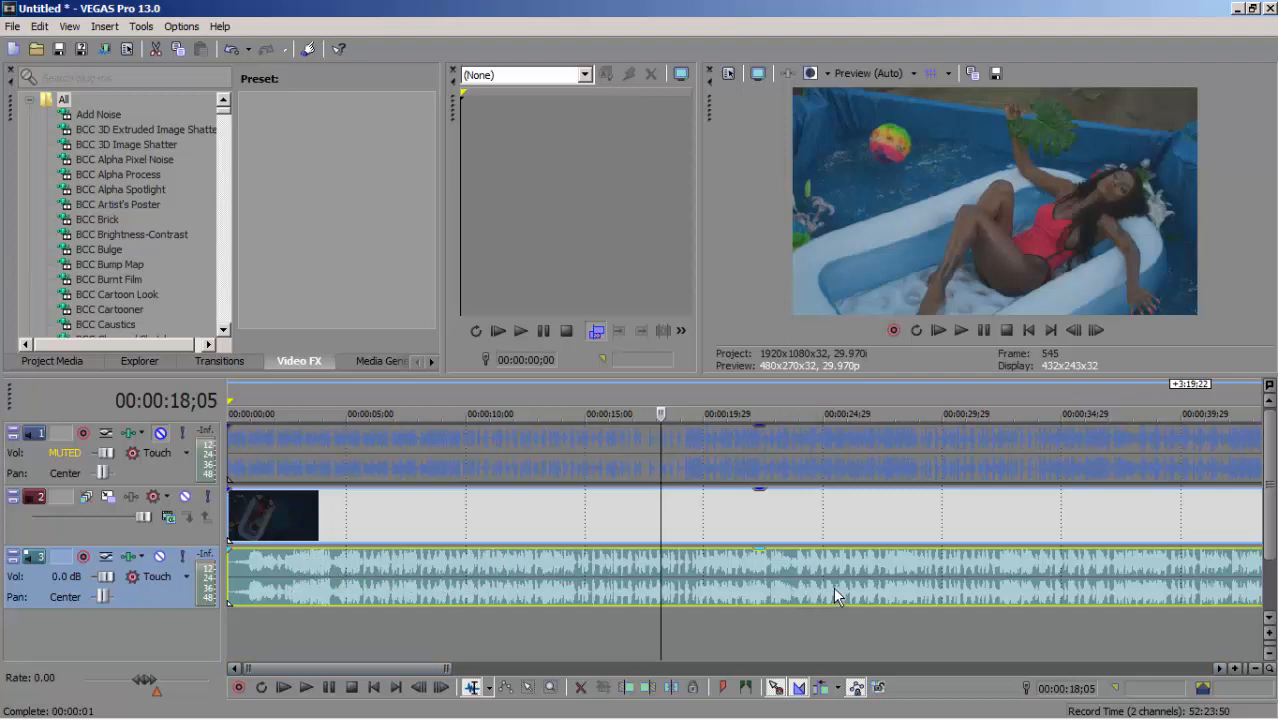
left_click(328, 575)
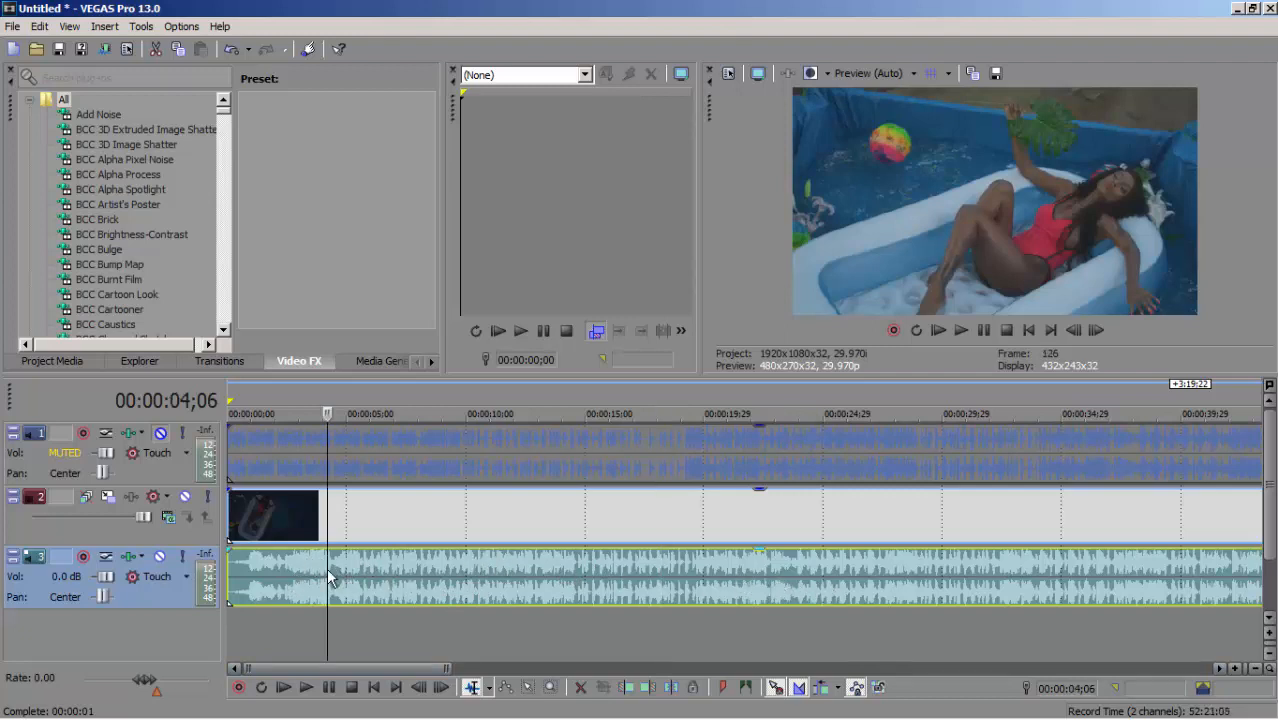
key("space")
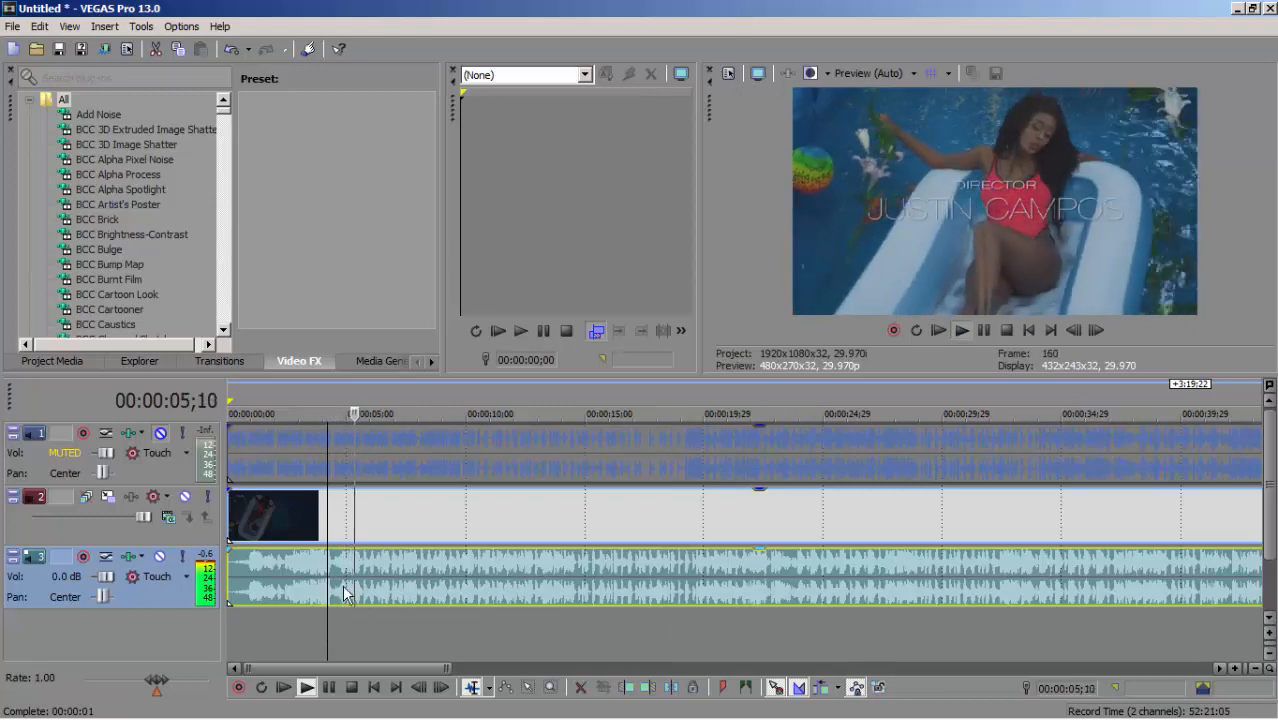
left_click(339, 573)
key("space")
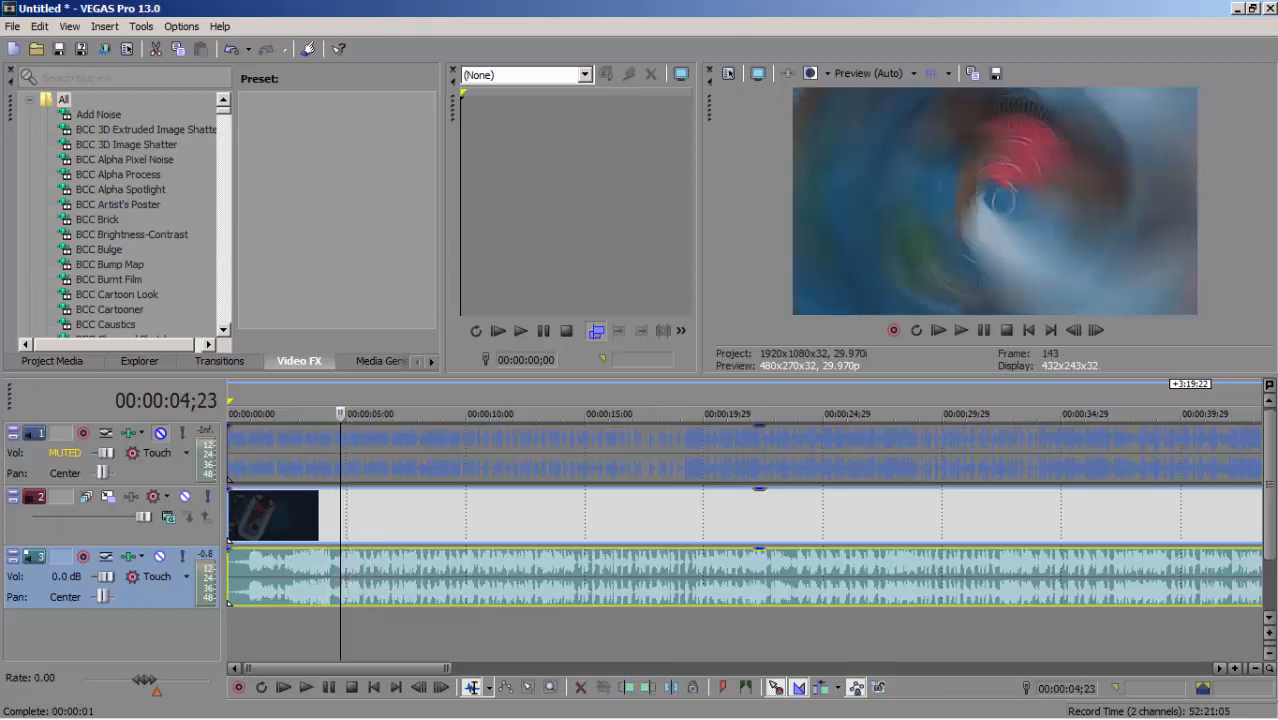
Step: Split the video and its audio at 00:00:04;25, delete the section before the cut, and place the cursor at the remaining clip's start
left_click_drag(445, 668, 302, 668)
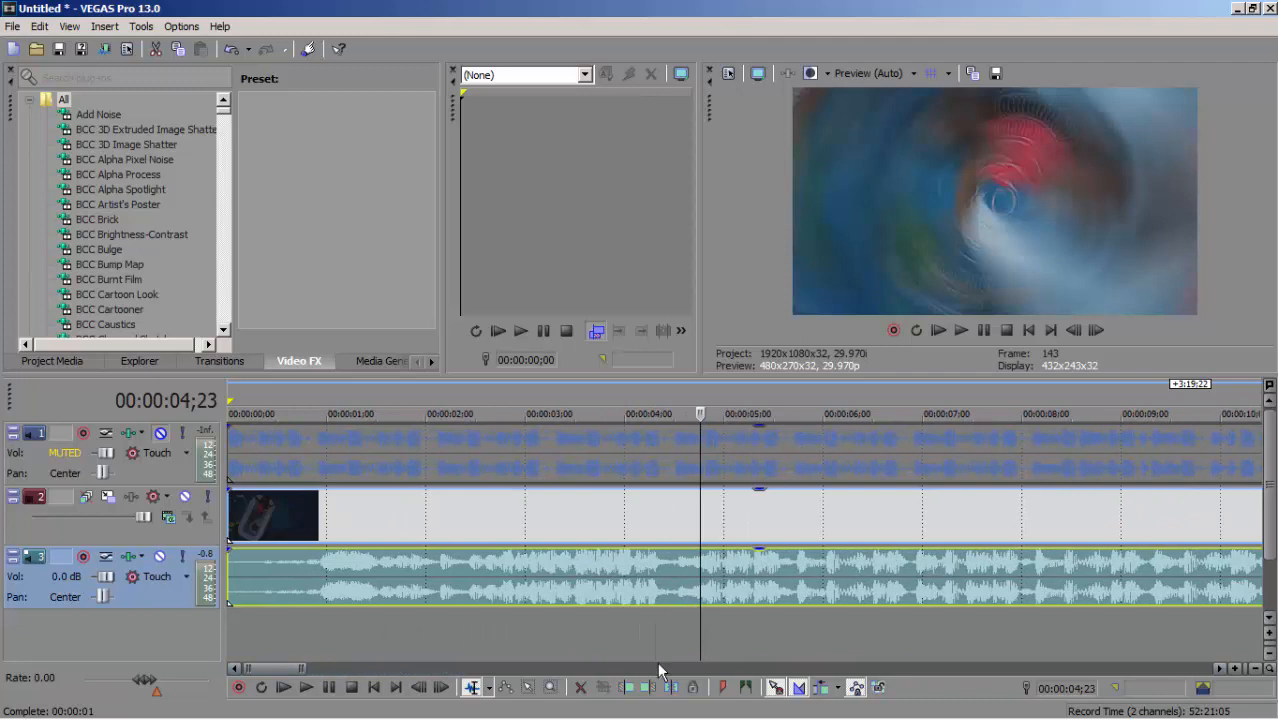
left_click(705, 573)
key("space")
key("space")
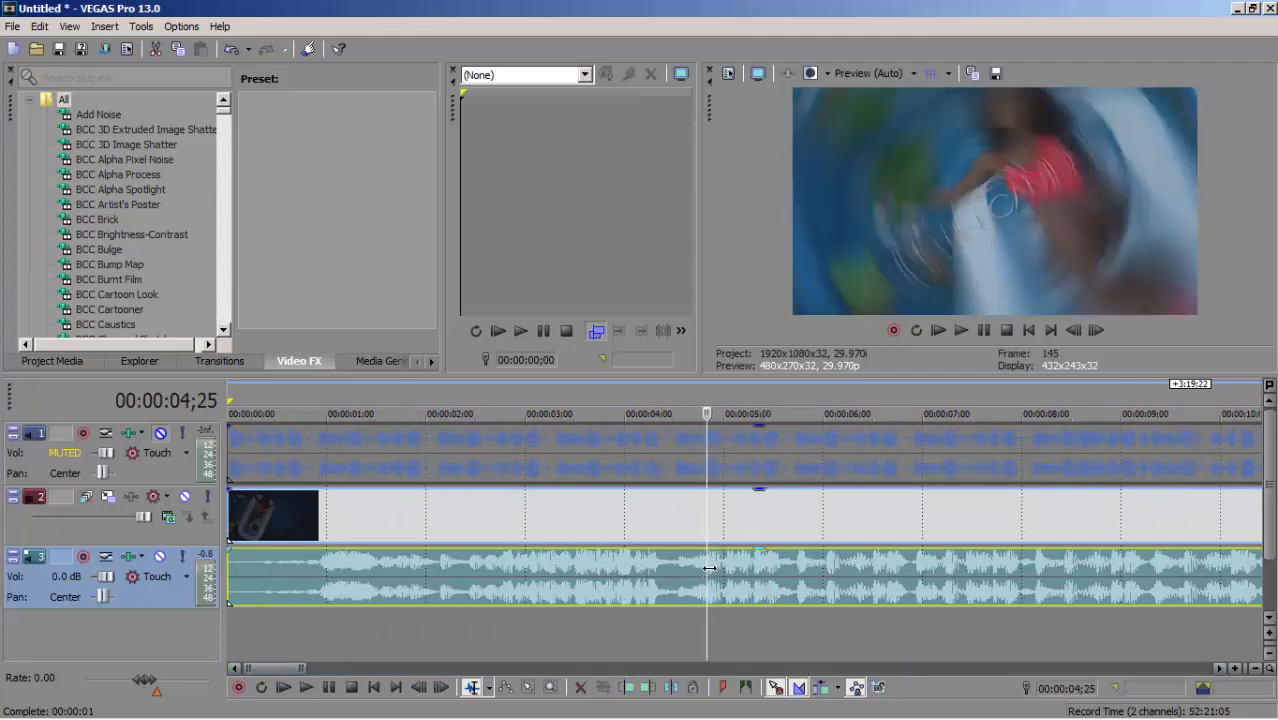
key("s")
left_click(630, 572)
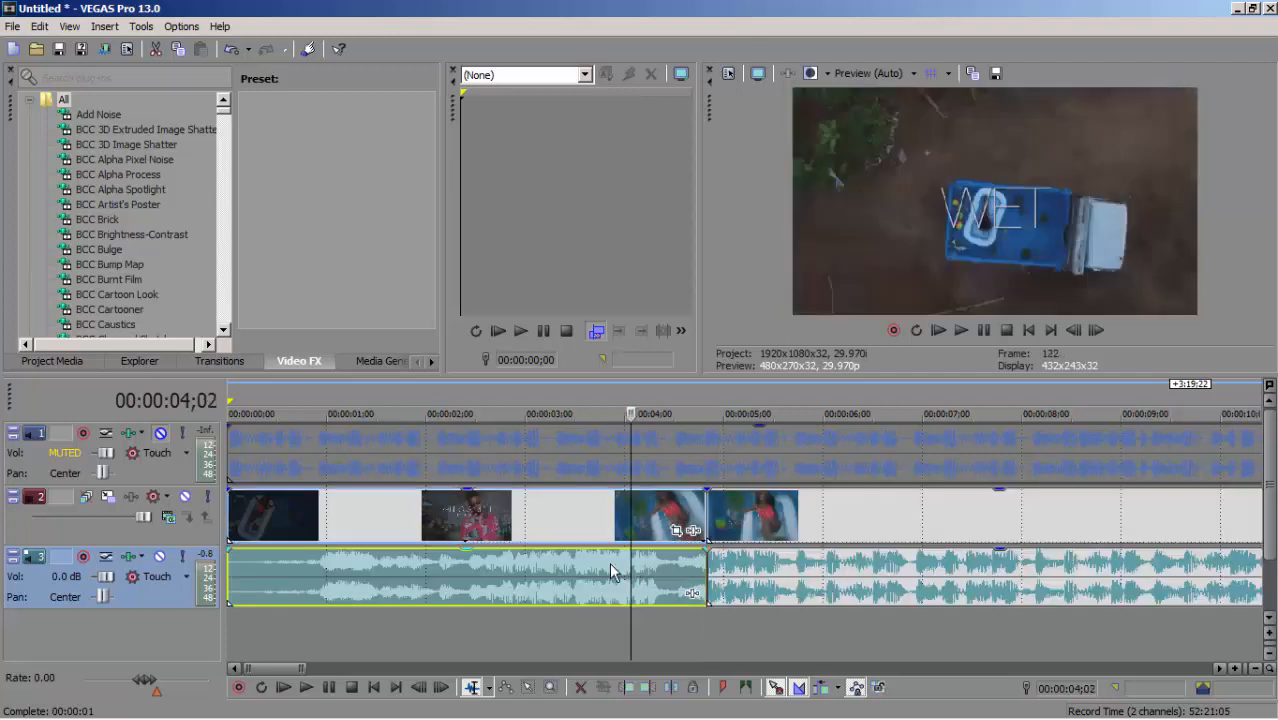
key("Delete")
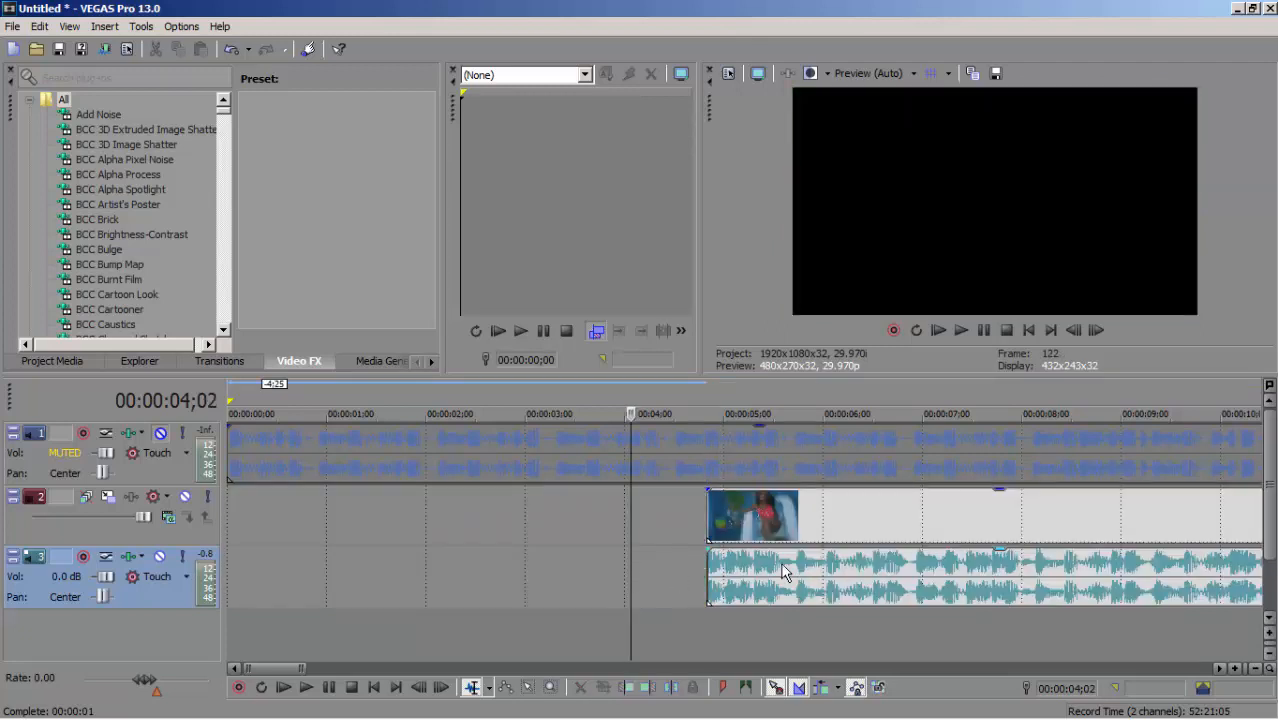
left_click(708, 568)
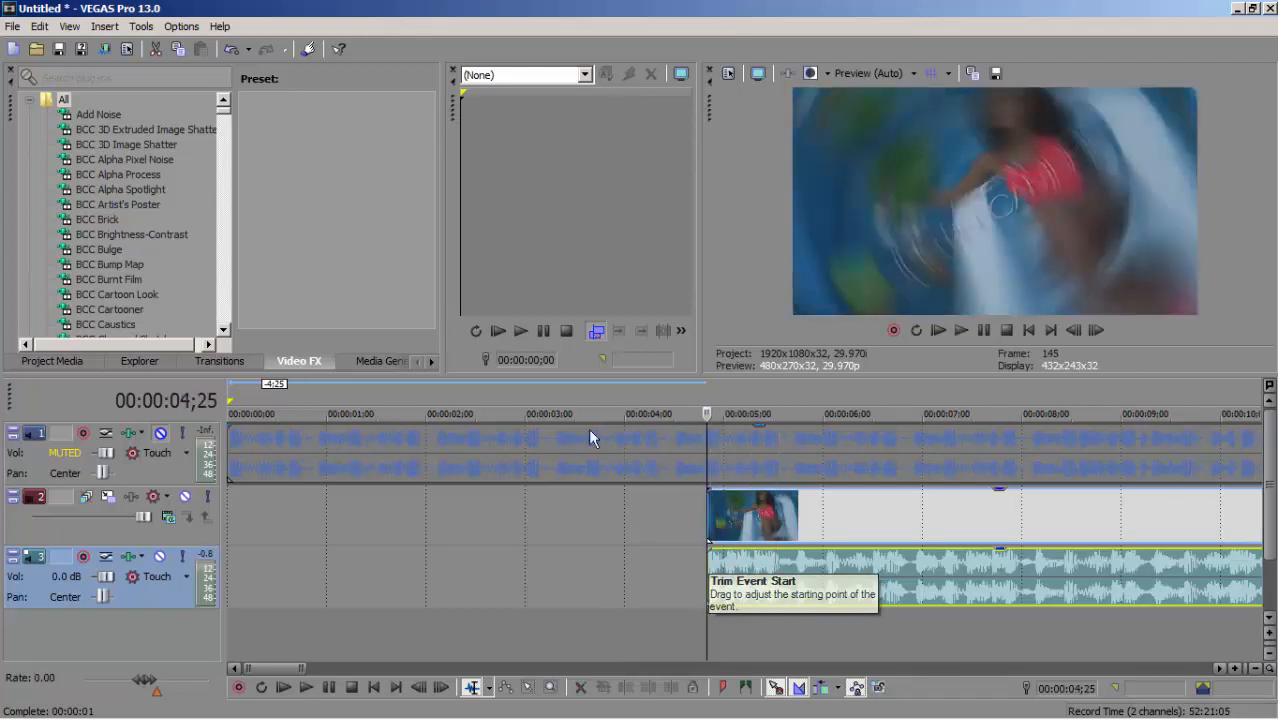
Step: Unmute the first track holding the extended mix and mute the video's own audio track
left_click(160, 433)
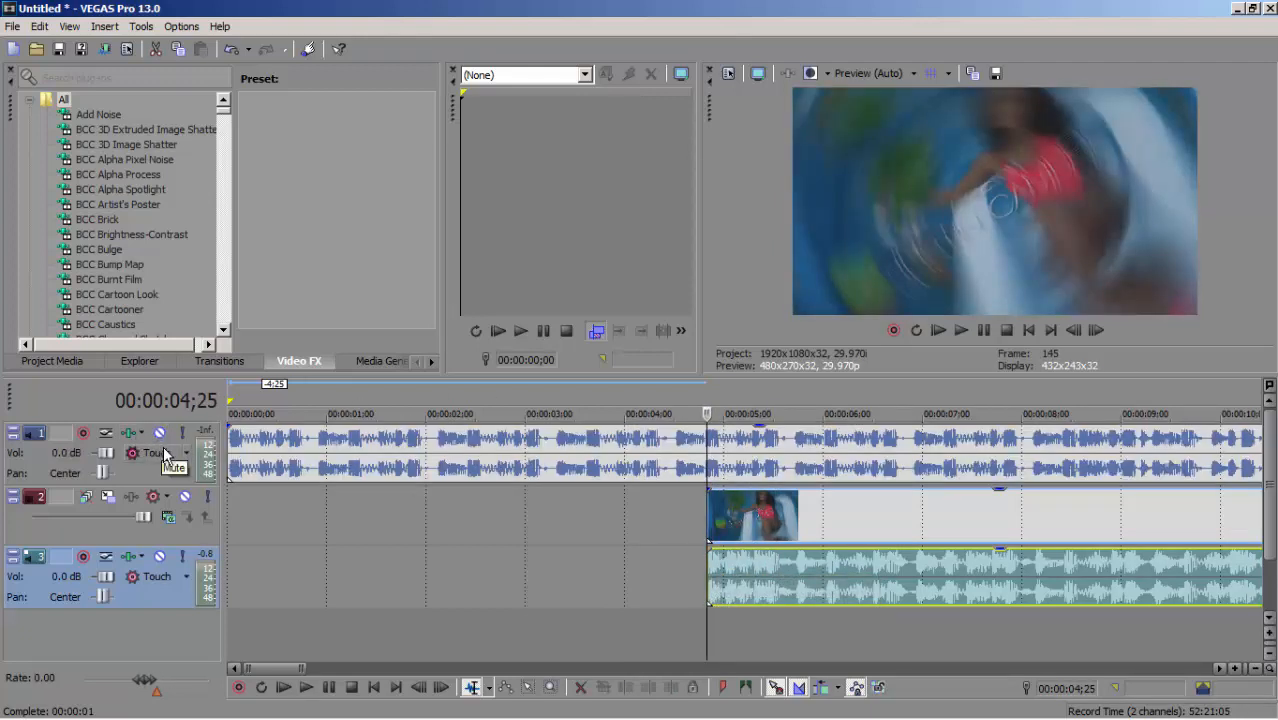
left_click(160, 557)
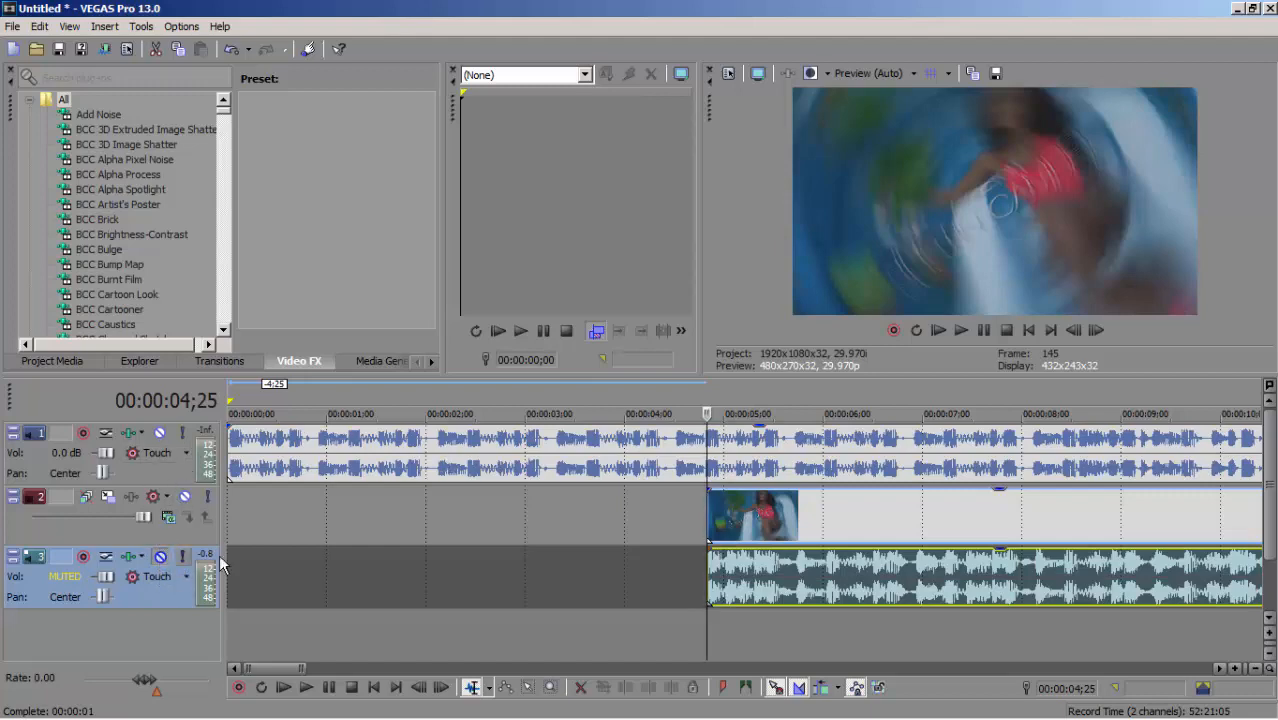
mouse_move(825, 573)
left_mouse_down()
mouse_move(768, 579)
mouse_move(816, 591)
left_mouse_up()
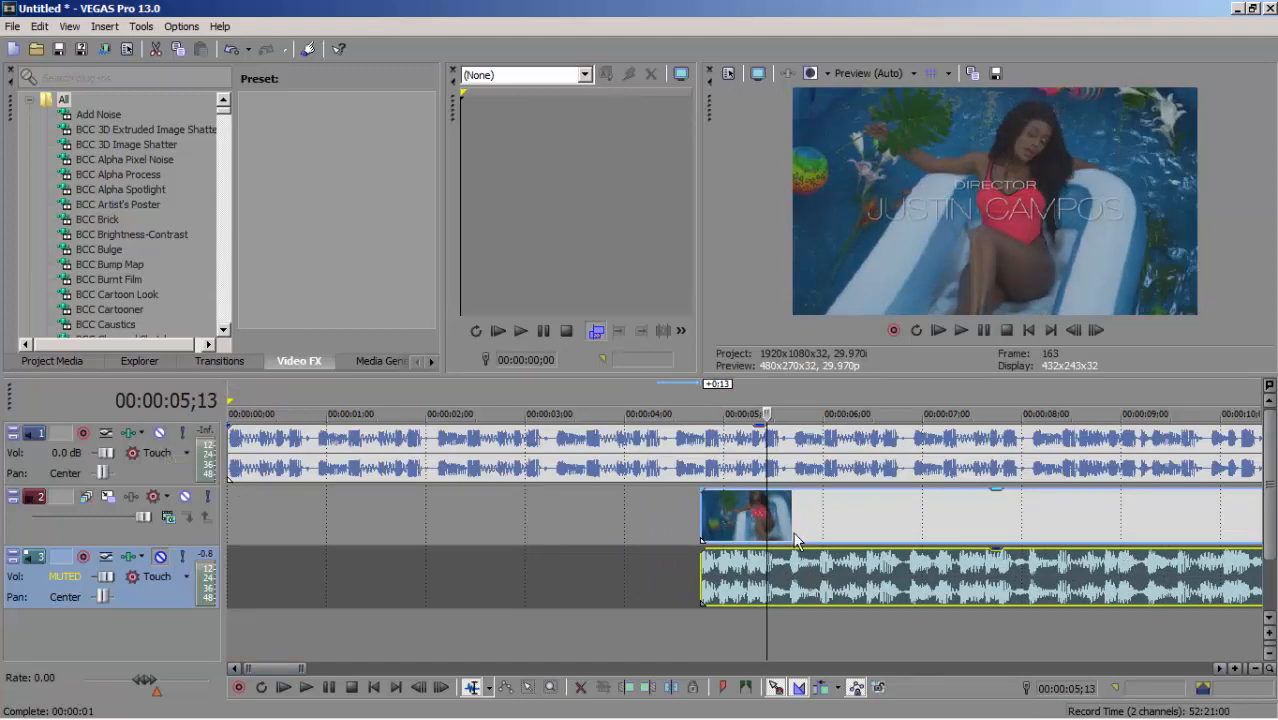
Step: Play the mix from 00:00:05;13 to find where its extended intro gives way to the original song
key("space")
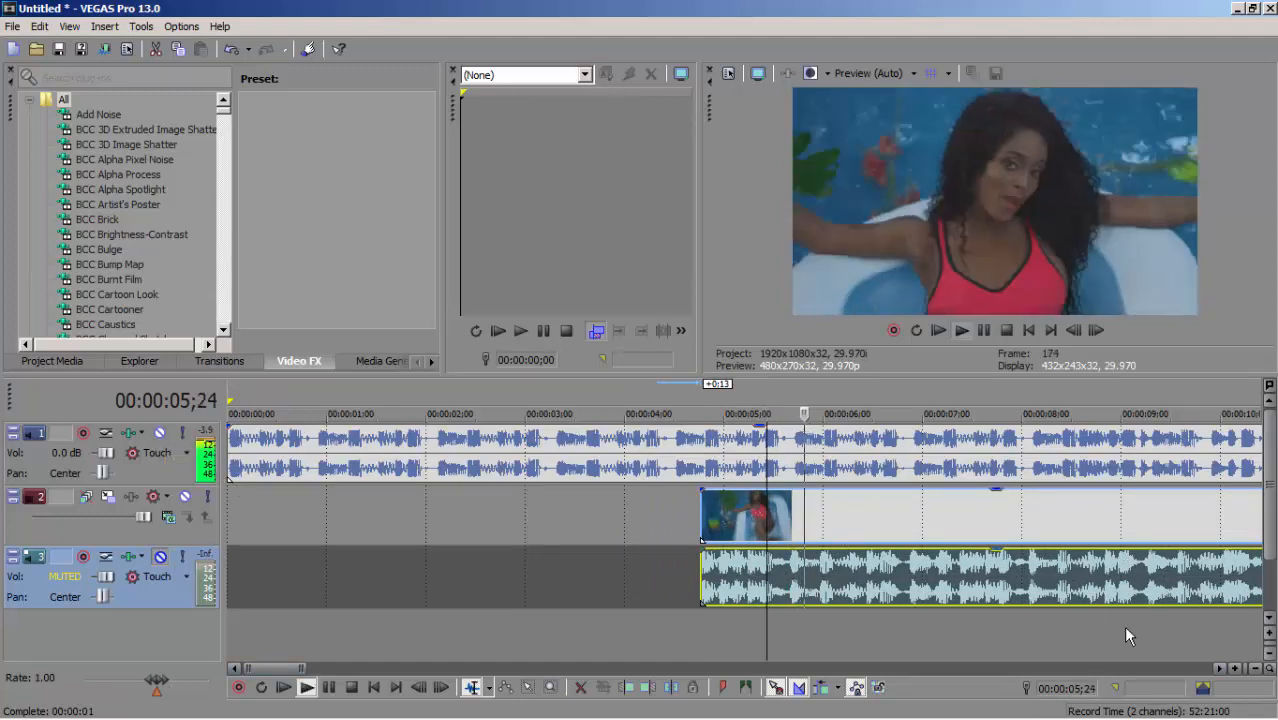
left_click(1234, 668)
left_click(1234, 668)
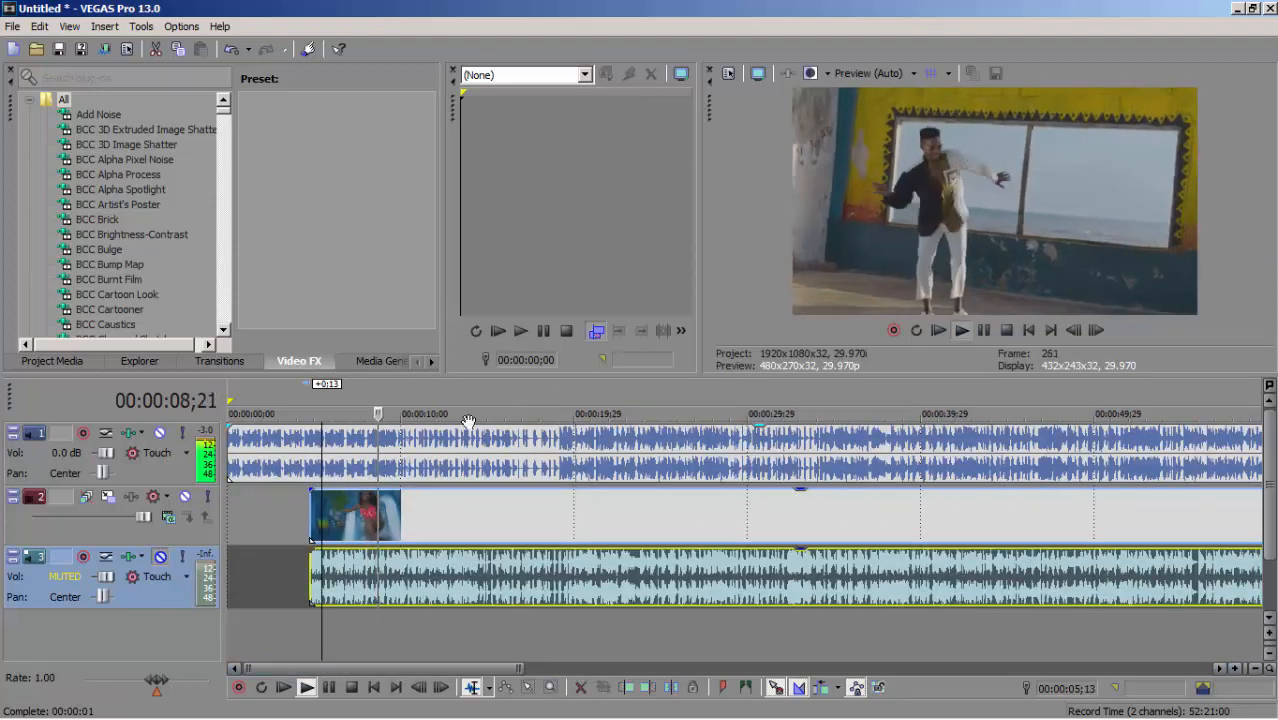
left_click(556, 461)
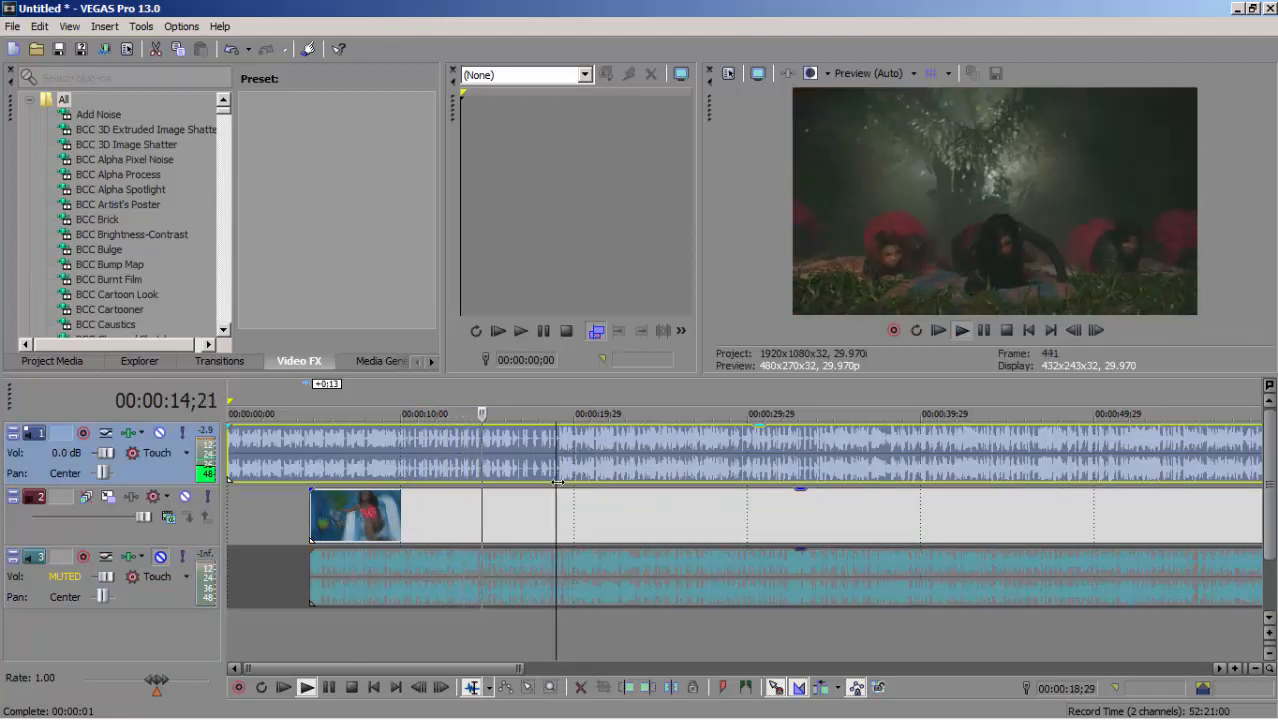
left_click(327, 688)
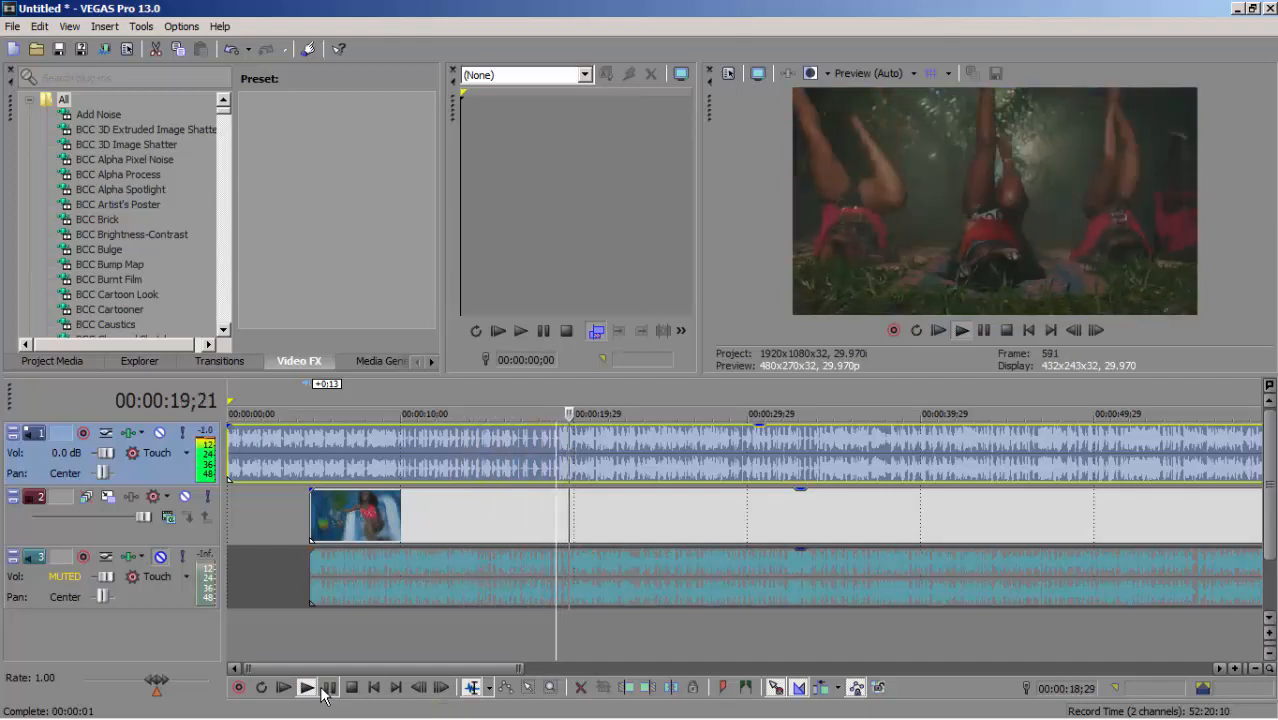
Step: Add a marker named "extended begin" at 00:00:19;06, where the song's full waveform starts in the mix
left_click(561, 468)
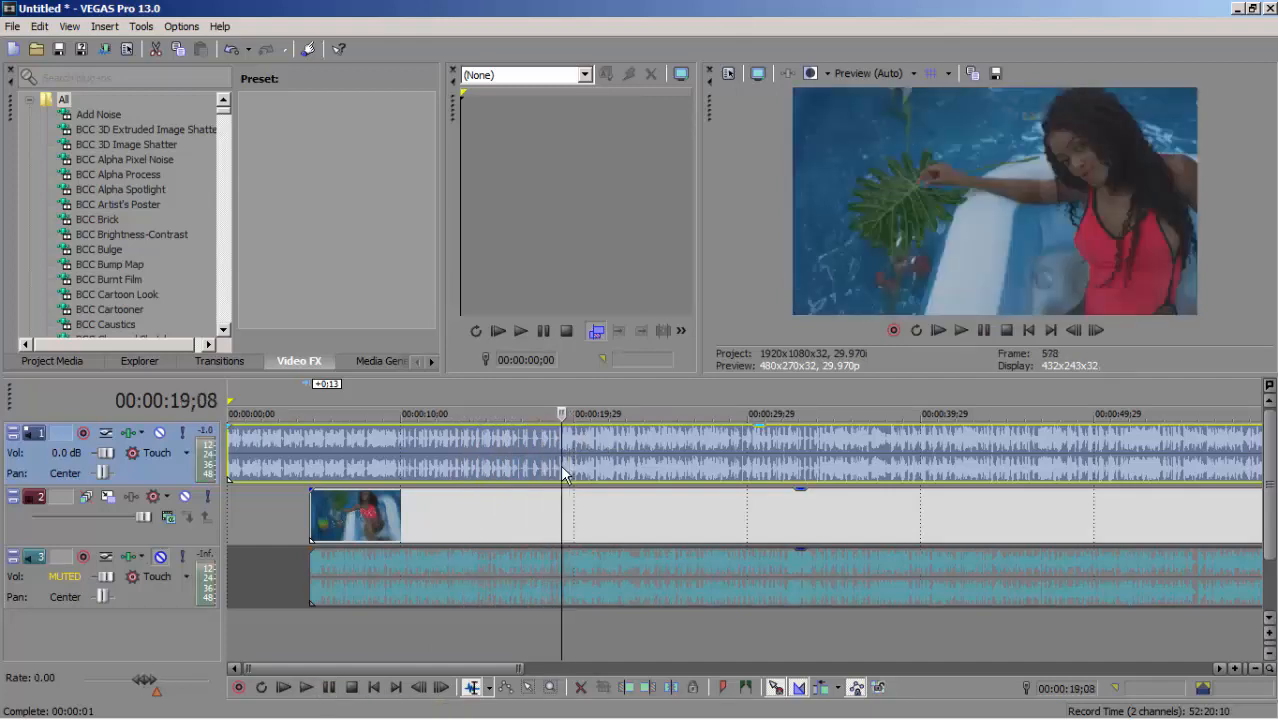
left_click(1235, 668)
left_click(1235, 668)
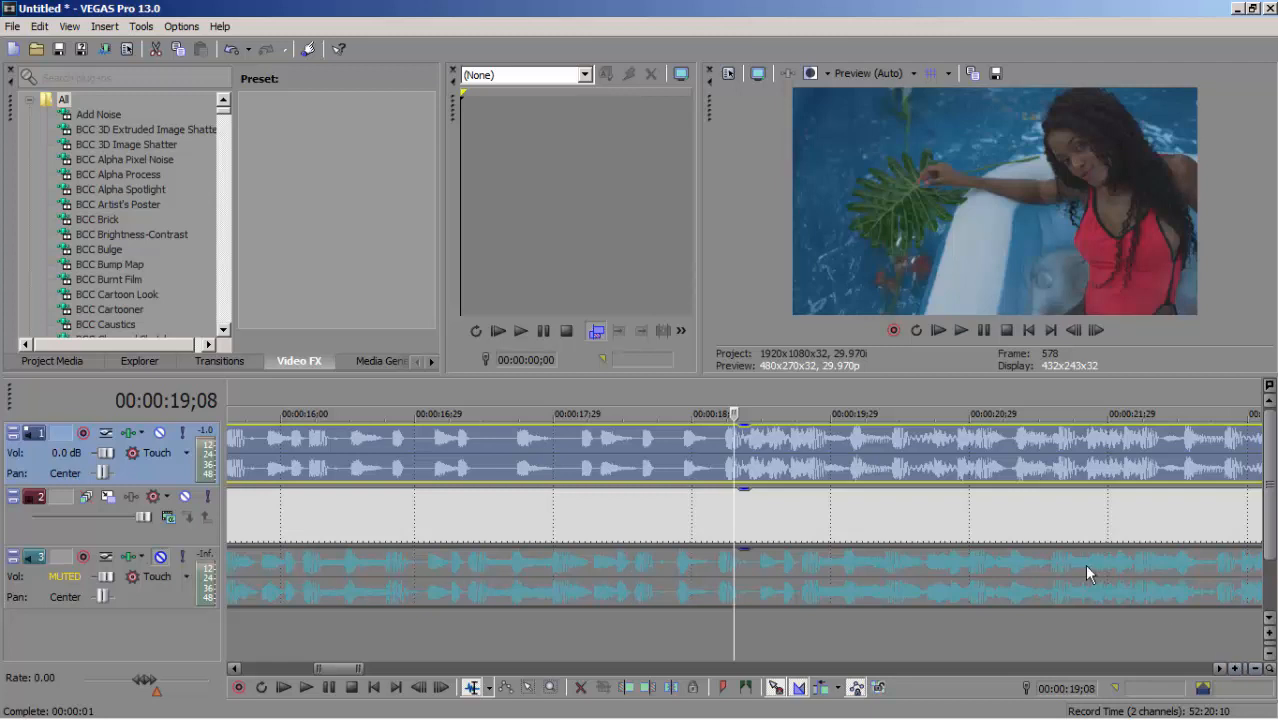
left_click(726, 476)
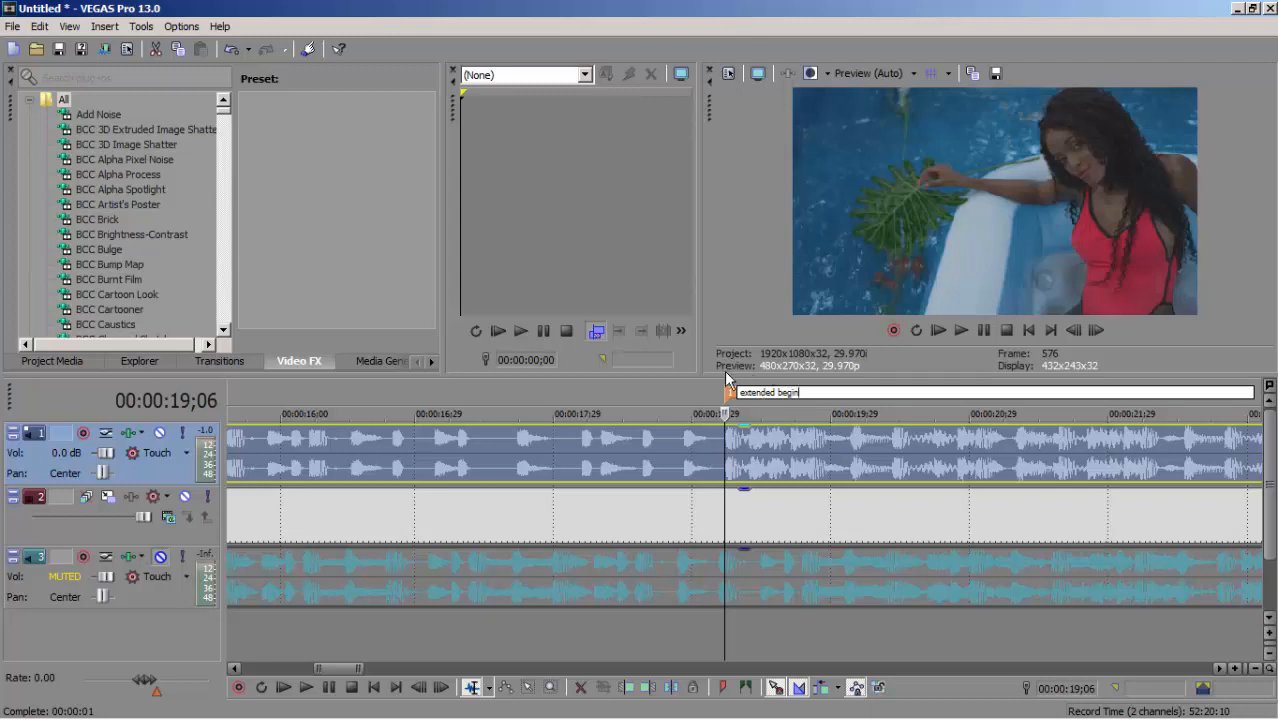
left_click(682, 410)
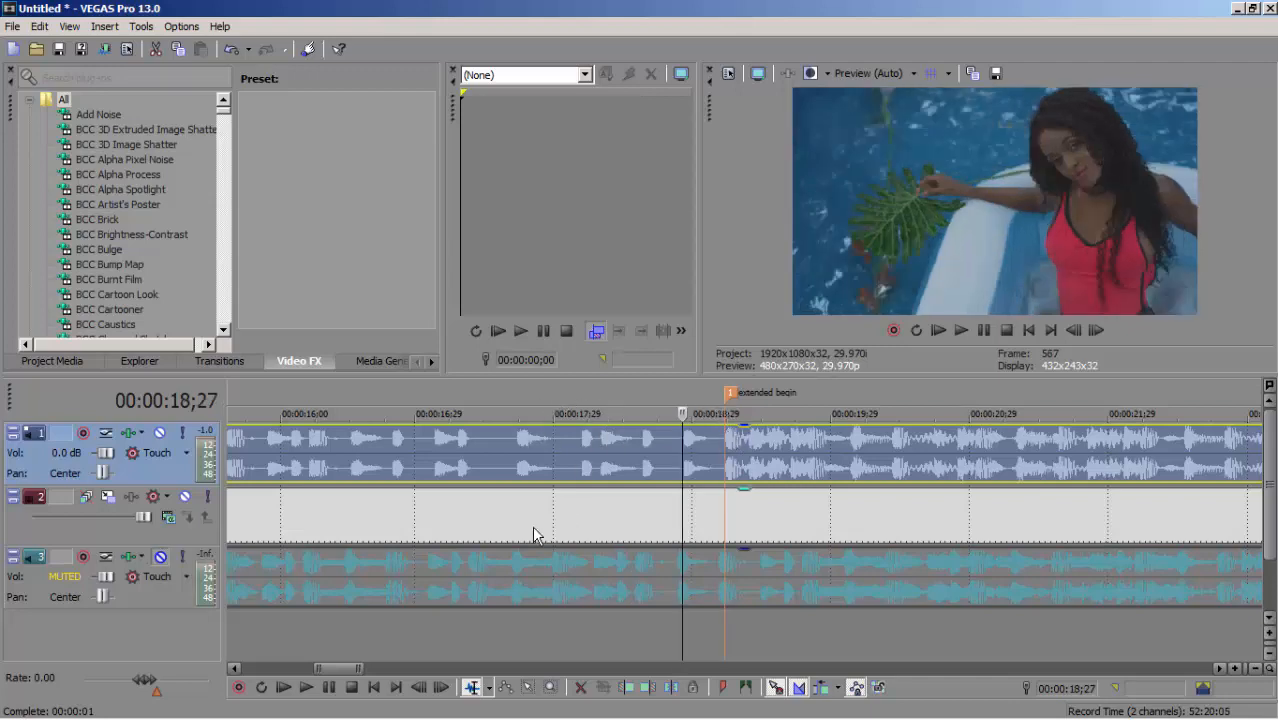
Step: Move the video together with its audio so that the clip starts exactly at the "extended begin" marker
left_click(342, 578)
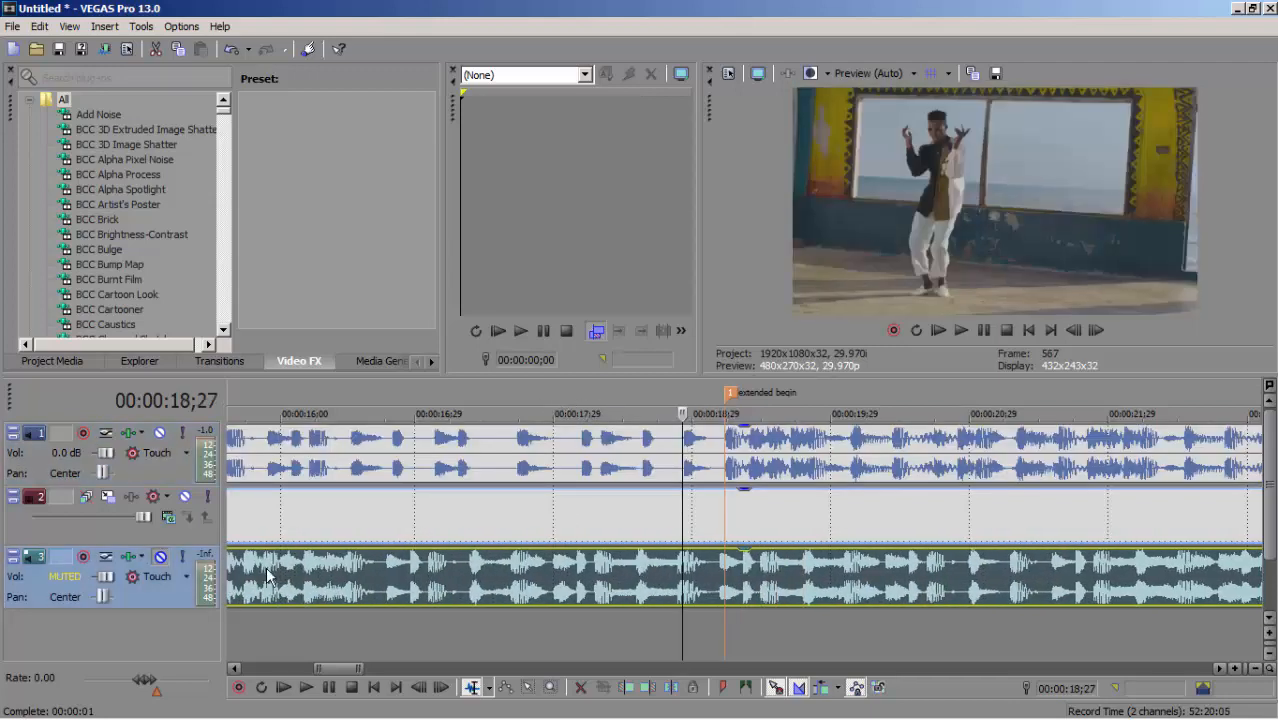
left_click(1257, 669)
left_click(1257, 669)
left_click(1257, 669)
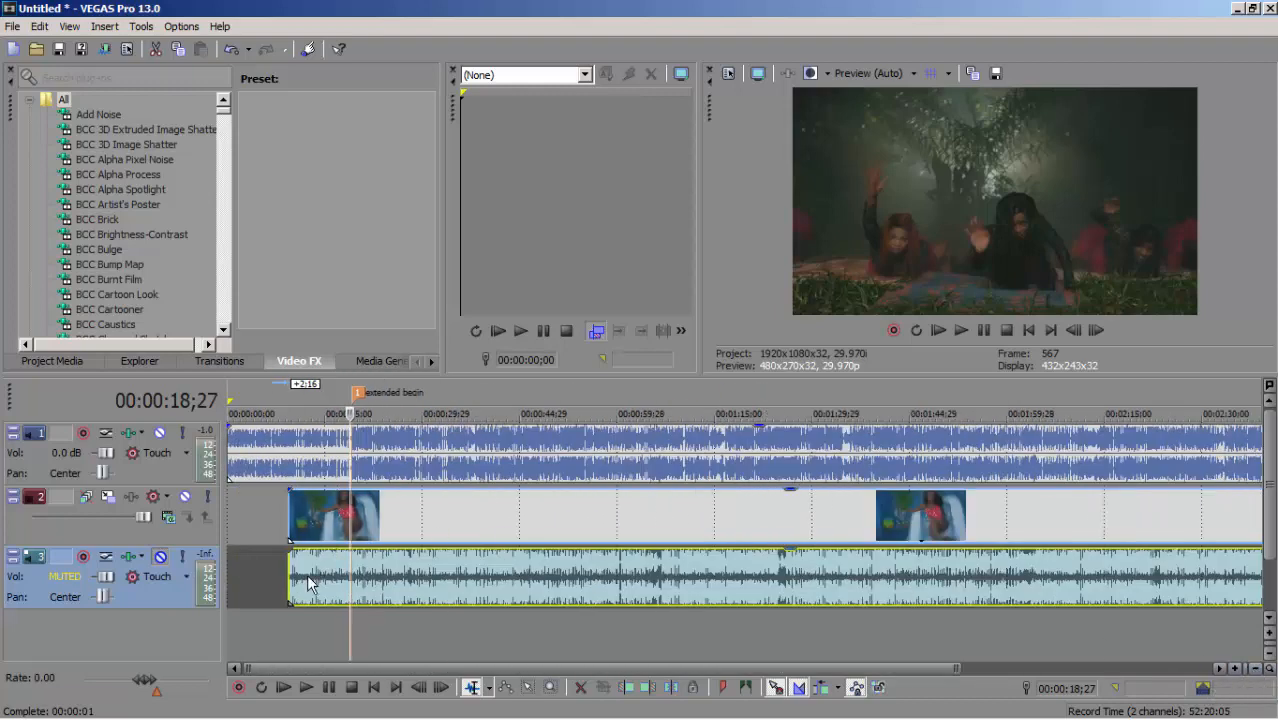
left_click_drag(309, 583, 368, 571)
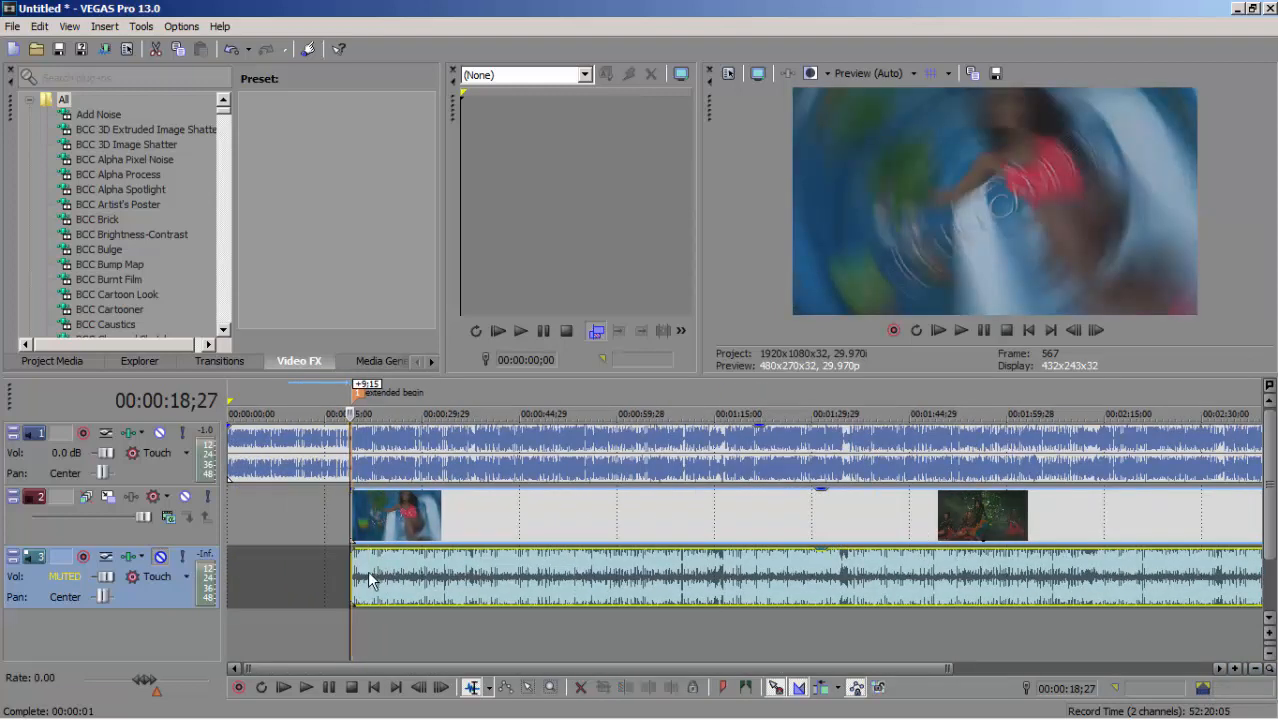
left_click(1237, 669)
left_click(1237, 669)
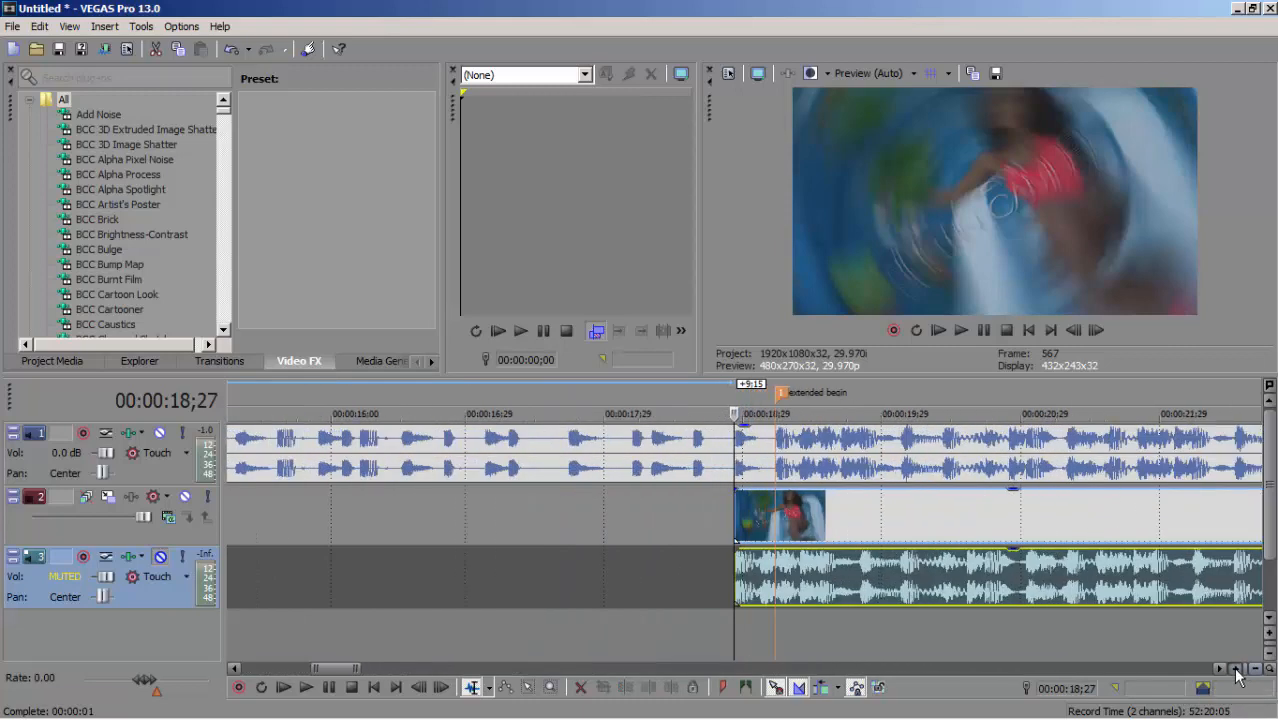
left_click(1237, 669)
left_click(1220, 669)
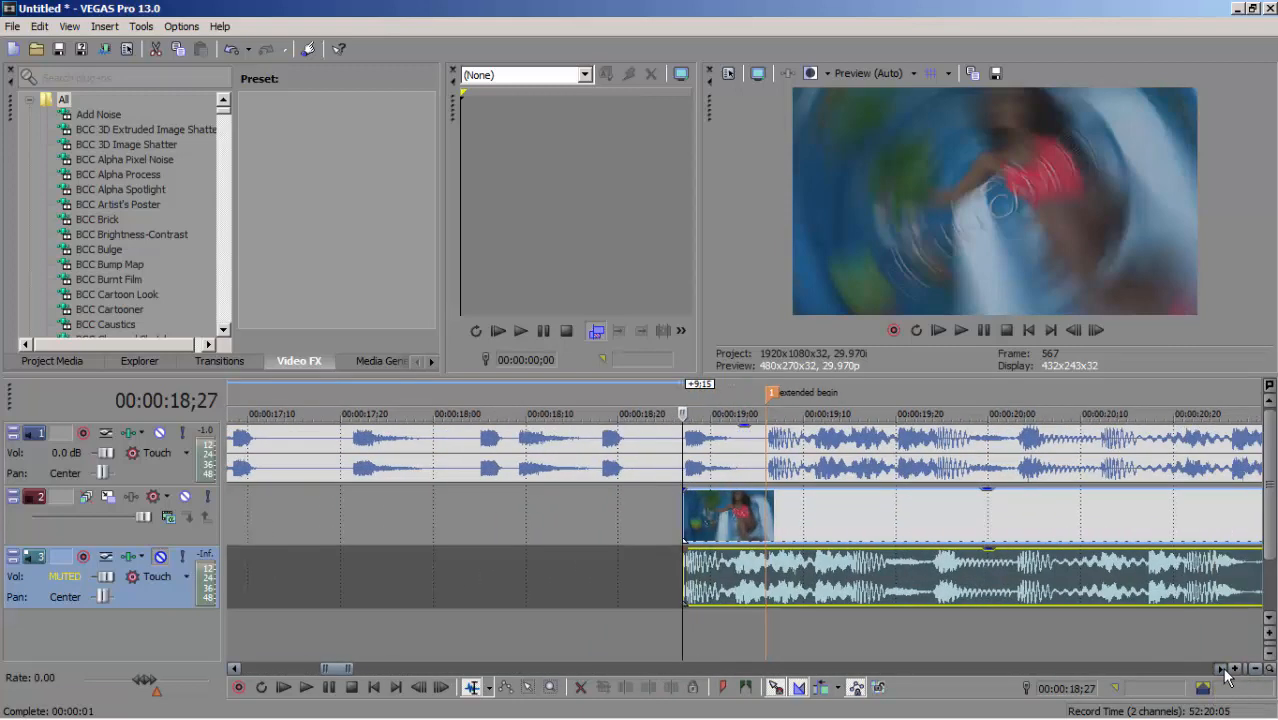
mouse_move(541, 572)
left_mouse_down()
mouse_move(617, 576)
mouse_move(597, 580)
left_mouse_up()
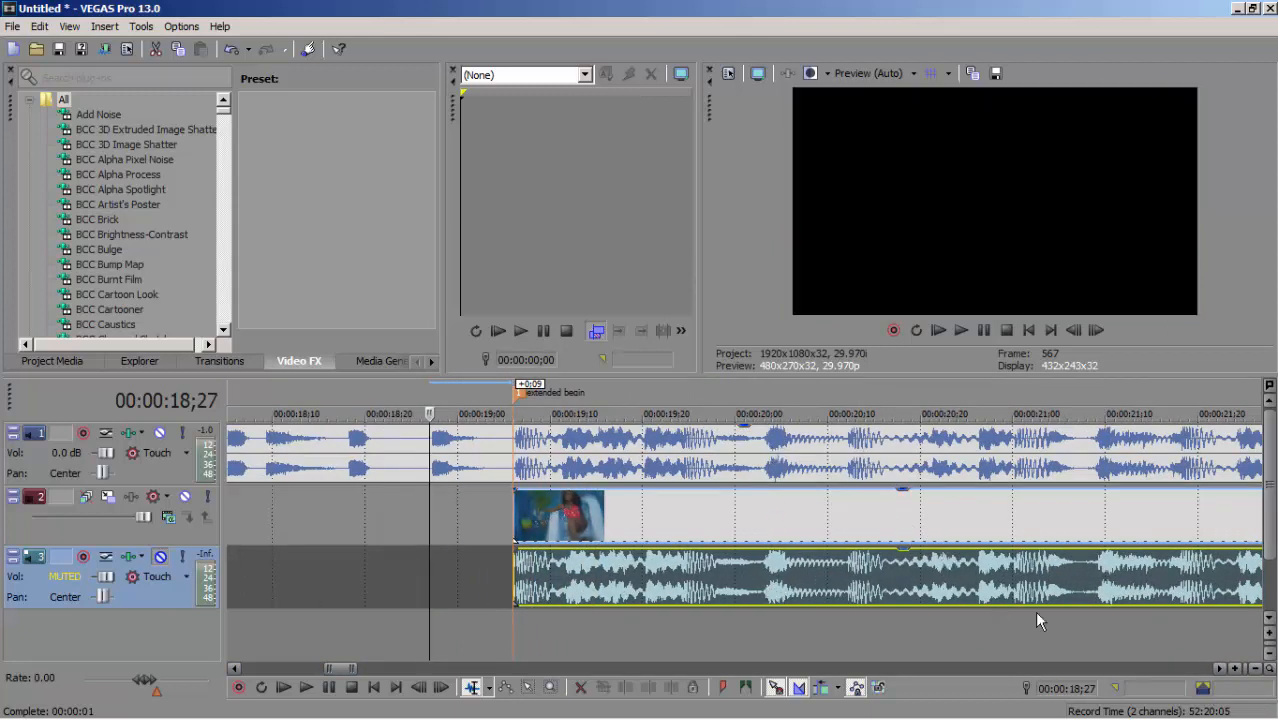
Step: Compare the mix's waveform with the video's audio waveform after the marker to check that they line up
left_click(1220, 669)
left_click(1220, 669)
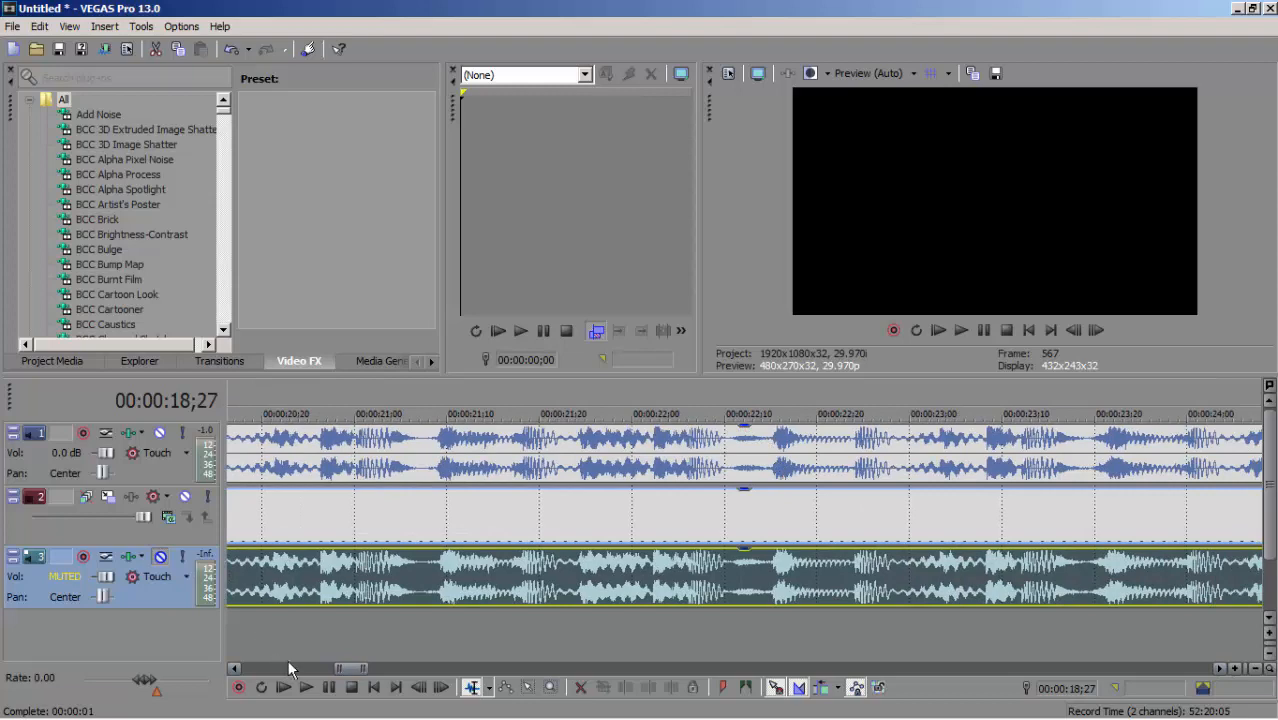
mouse_move(341, 668)
left_mouse_down()
mouse_move(328, 664)
mouse_move(341, 657)
left_mouse_up()
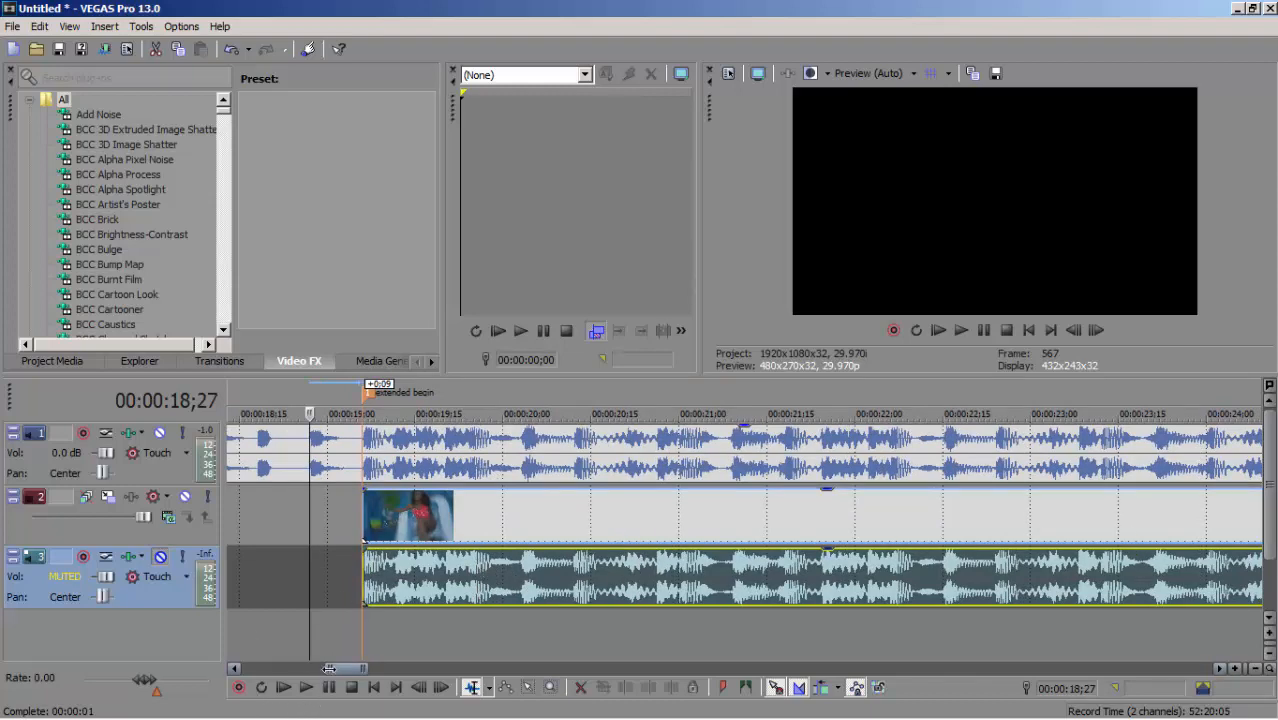
Step: Trim the end of the video and its audio back to the end of the mix, just after 00:03:31;00
left_click_drag(328, 668, 1226, 687)
left_click(1176, 594)
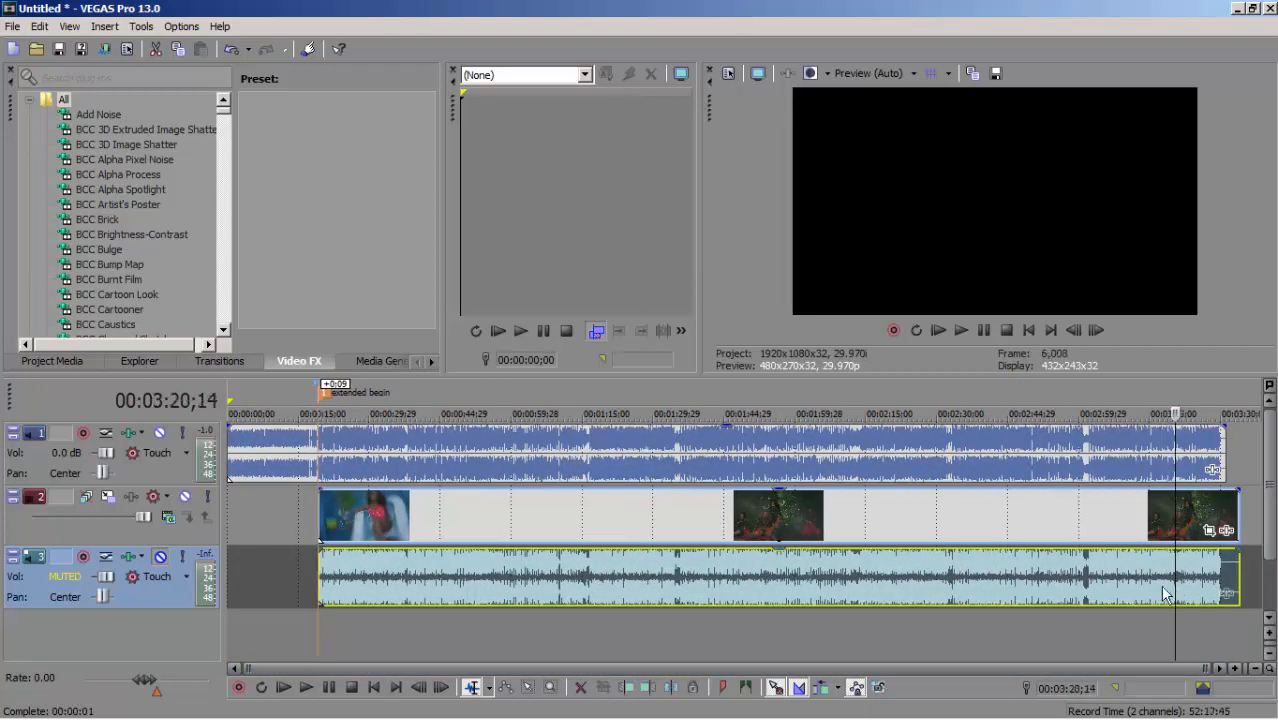
left_click(1236, 668)
left_click(1236, 668)
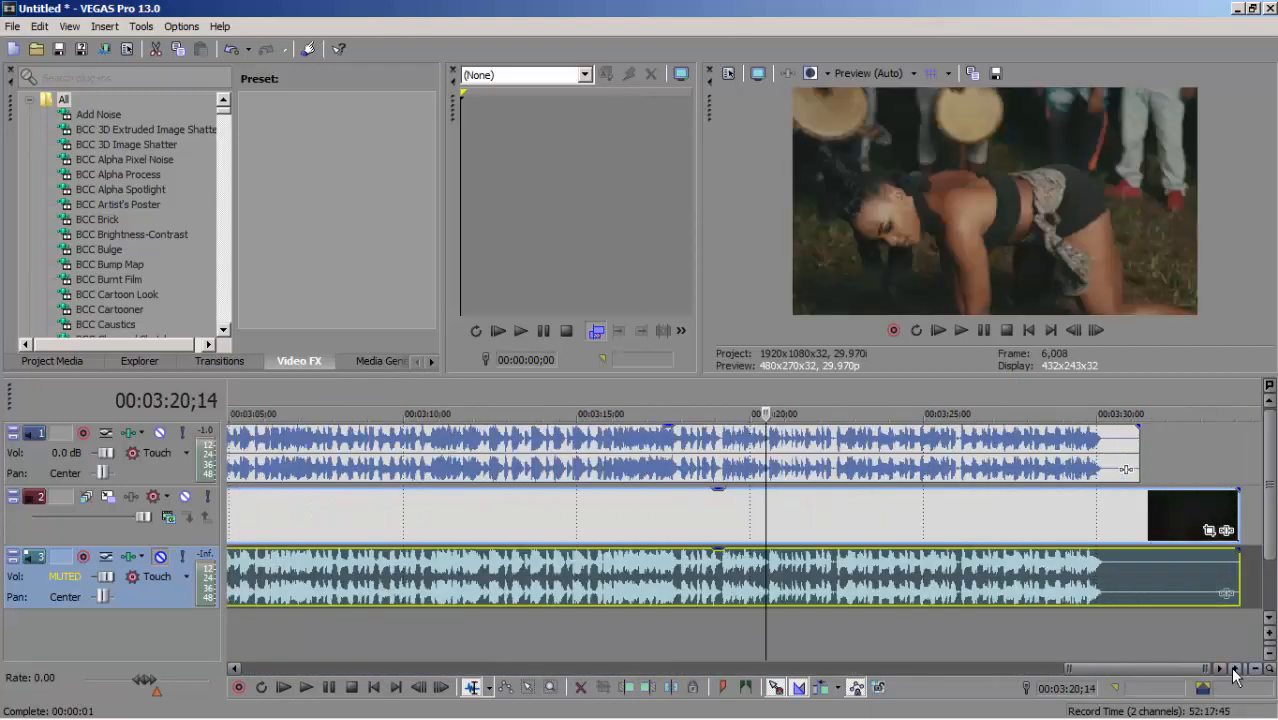
left_click(1236, 668)
left_click_drag(1173, 670, 1207, 671)
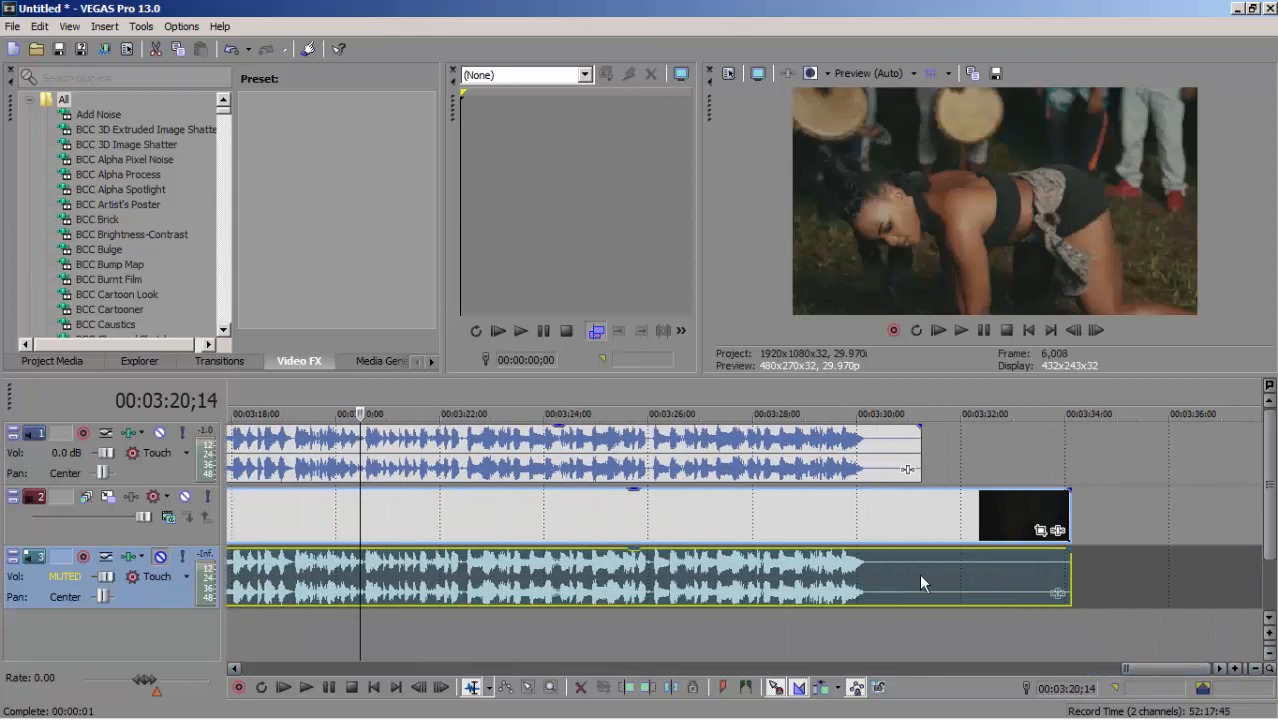
left_click(864, 576)
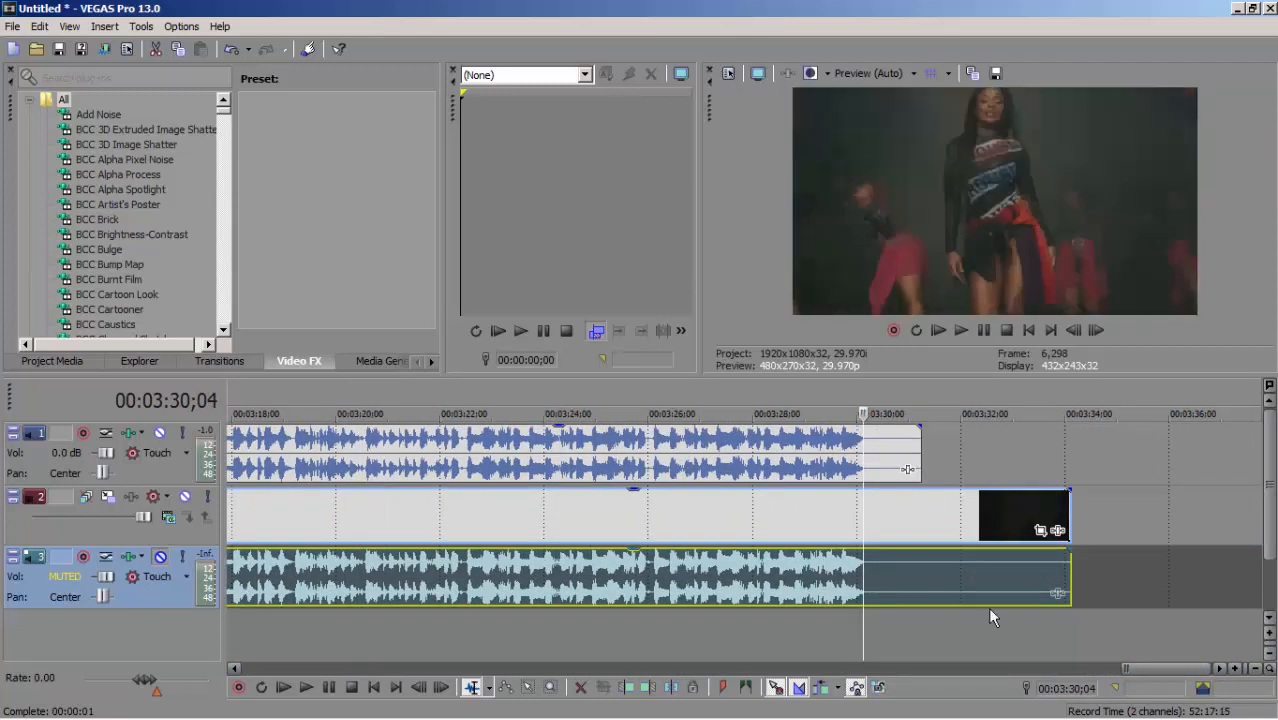
left_click(1236, 668)
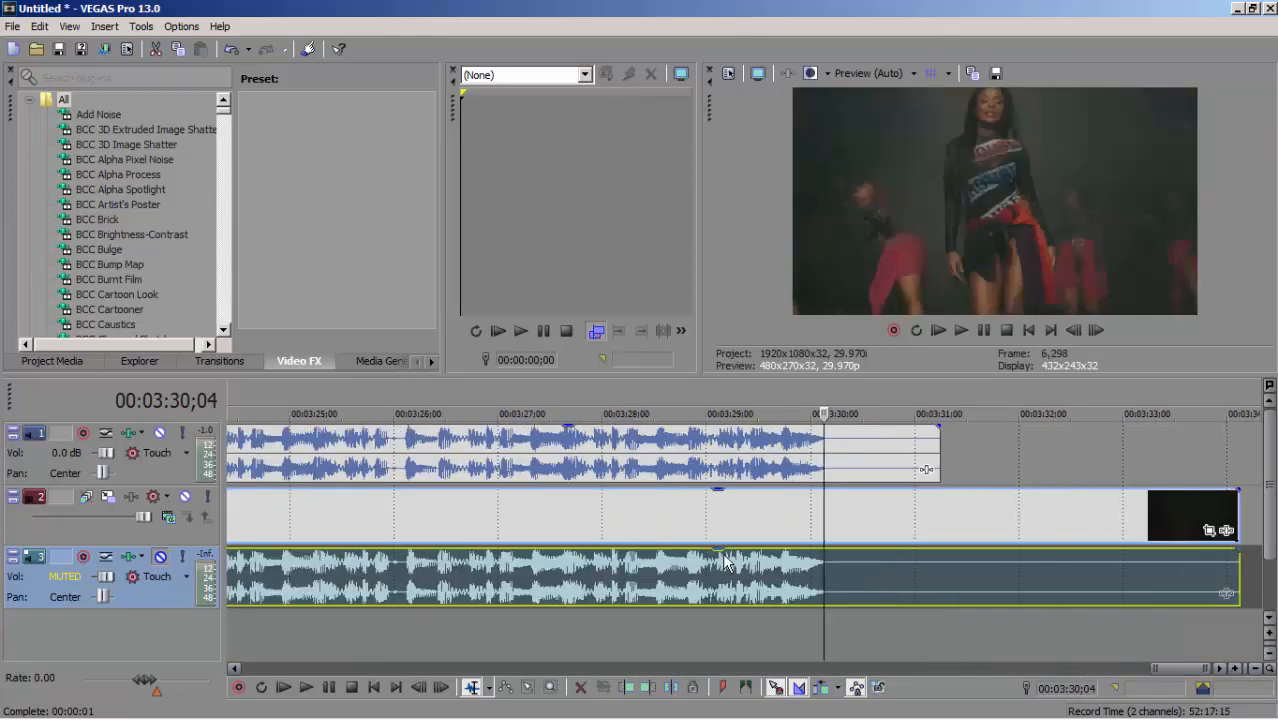
left_click_drag(1238, 568, 934, 540)
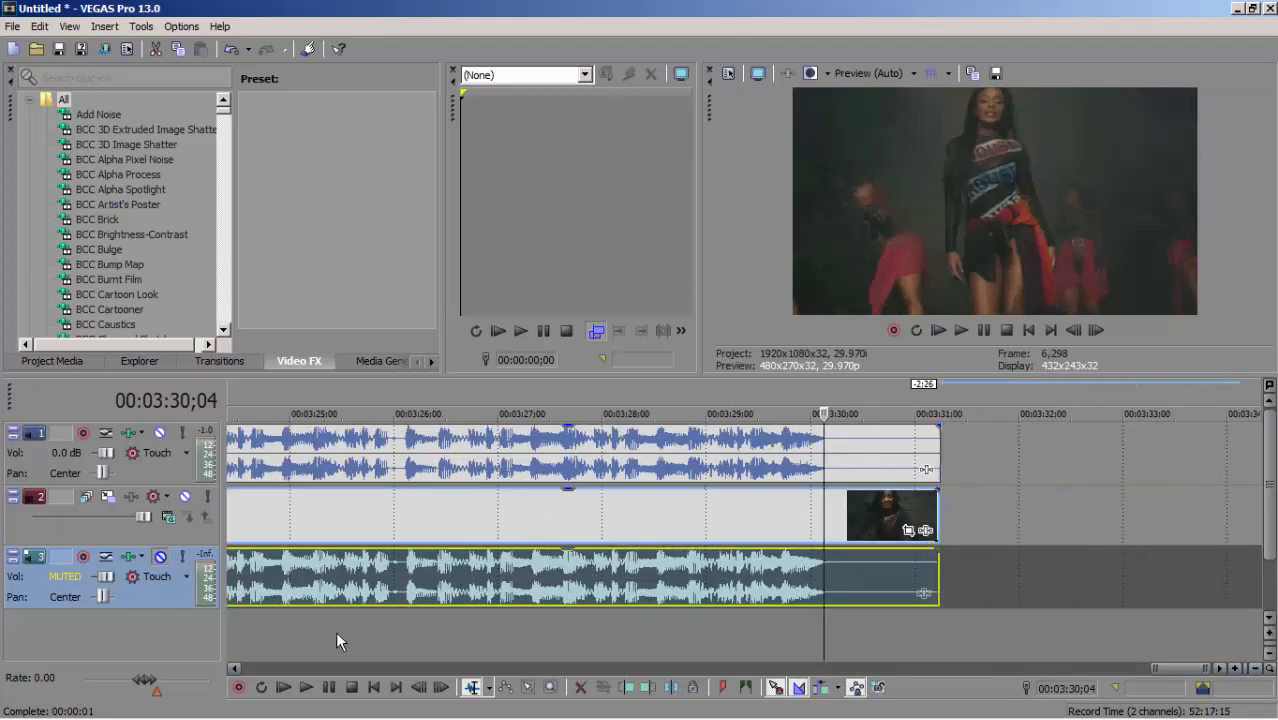
Step: Play the project from 00:00:42;22 with an enlarged preview to check the video against the mix, then enlarge the timeline area
left_click_drag(1159, 669, 248, 669)
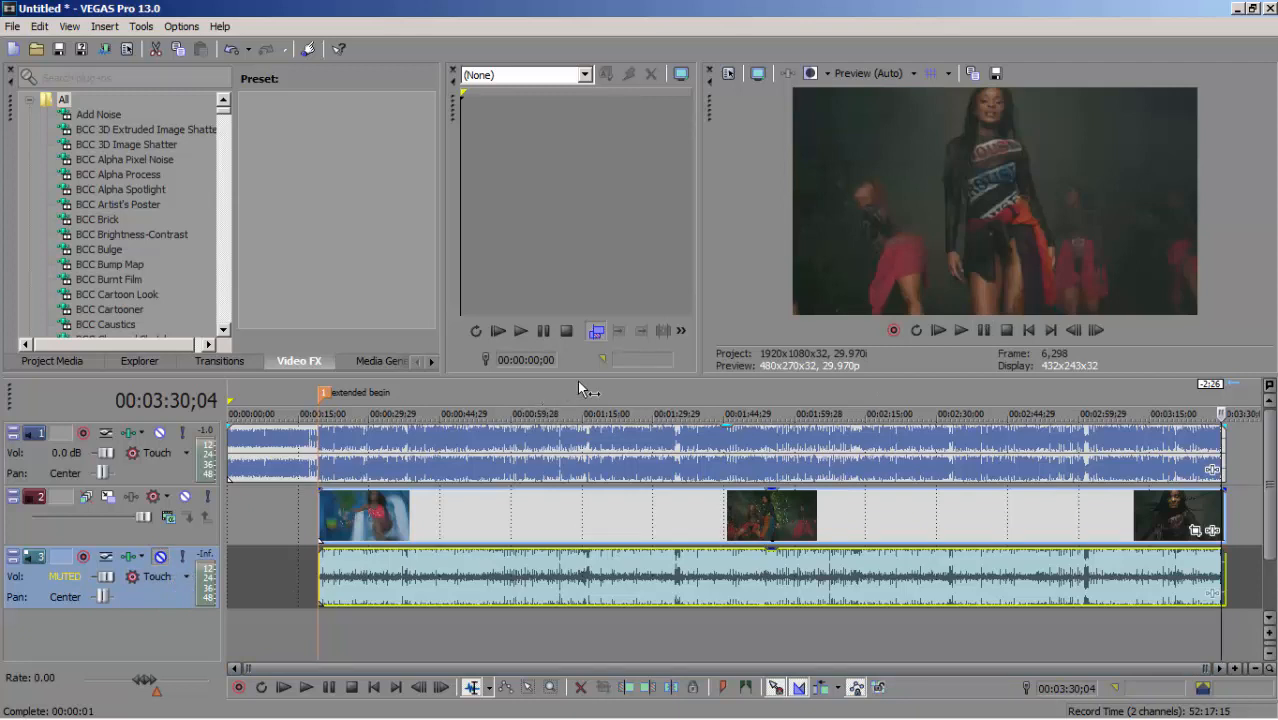
left_click(431, 572)
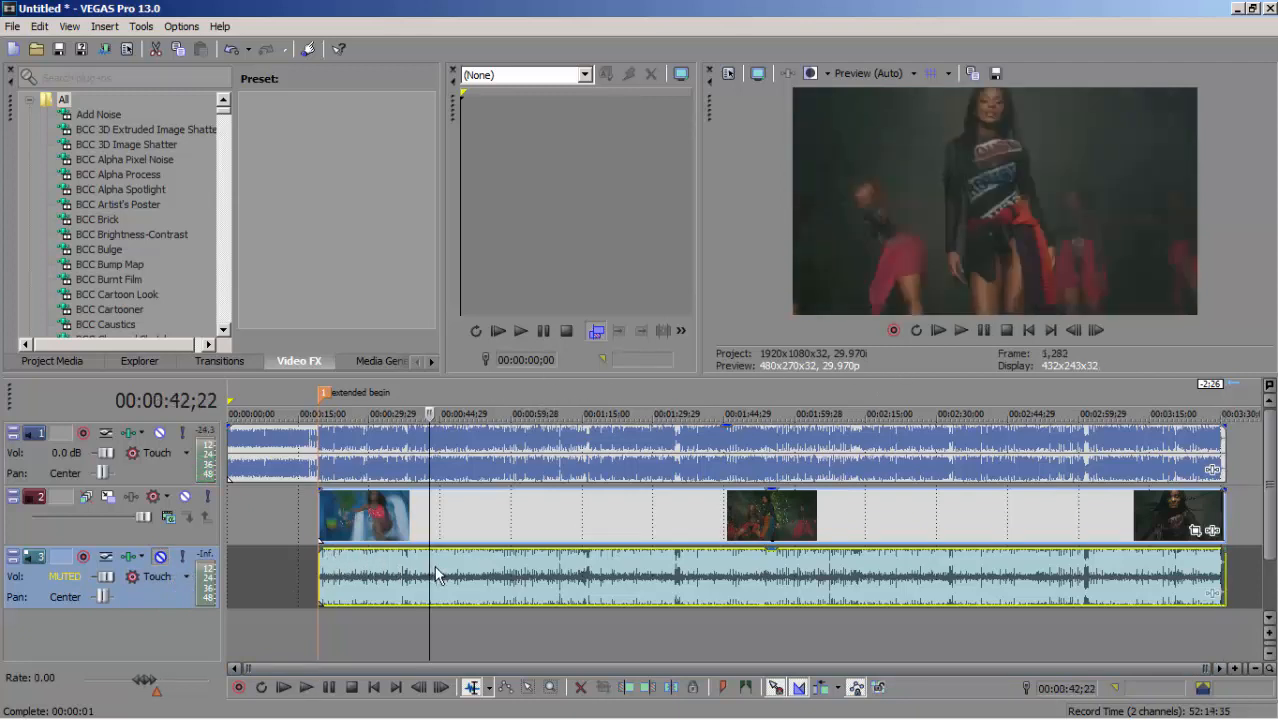
key("space")
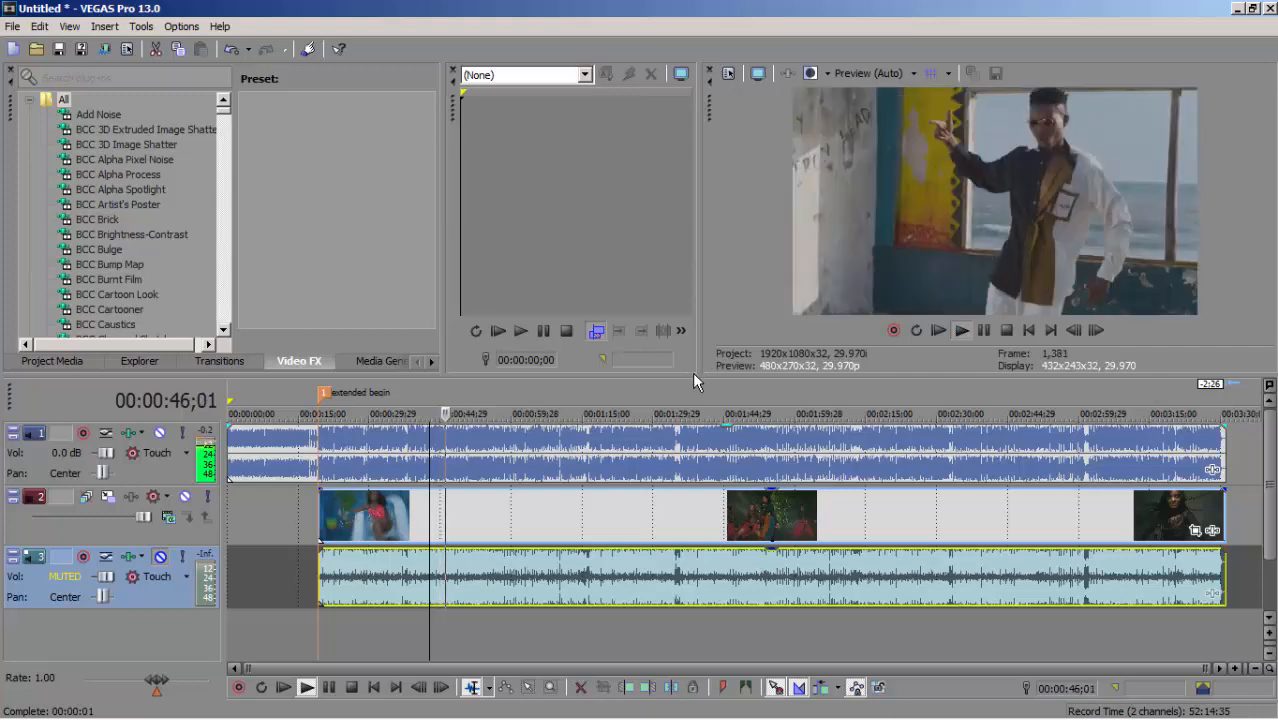
left_click_drag(693, 377, 676, 465)
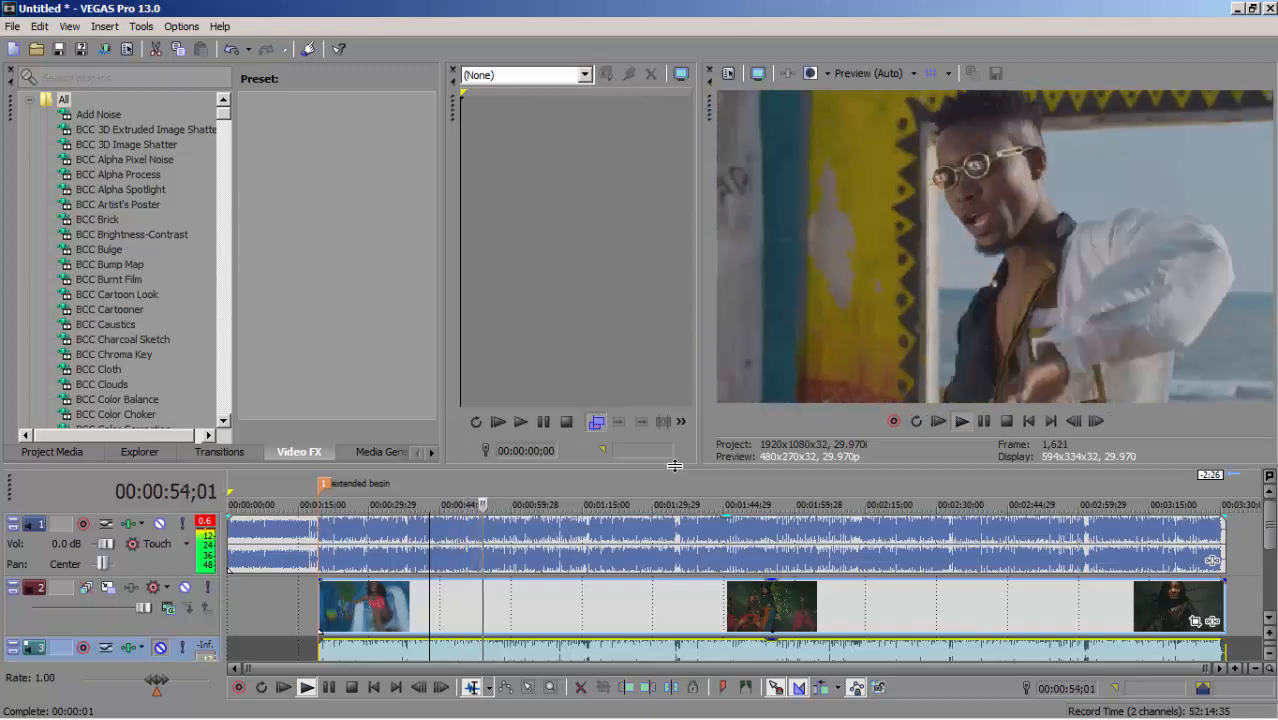
key("space")
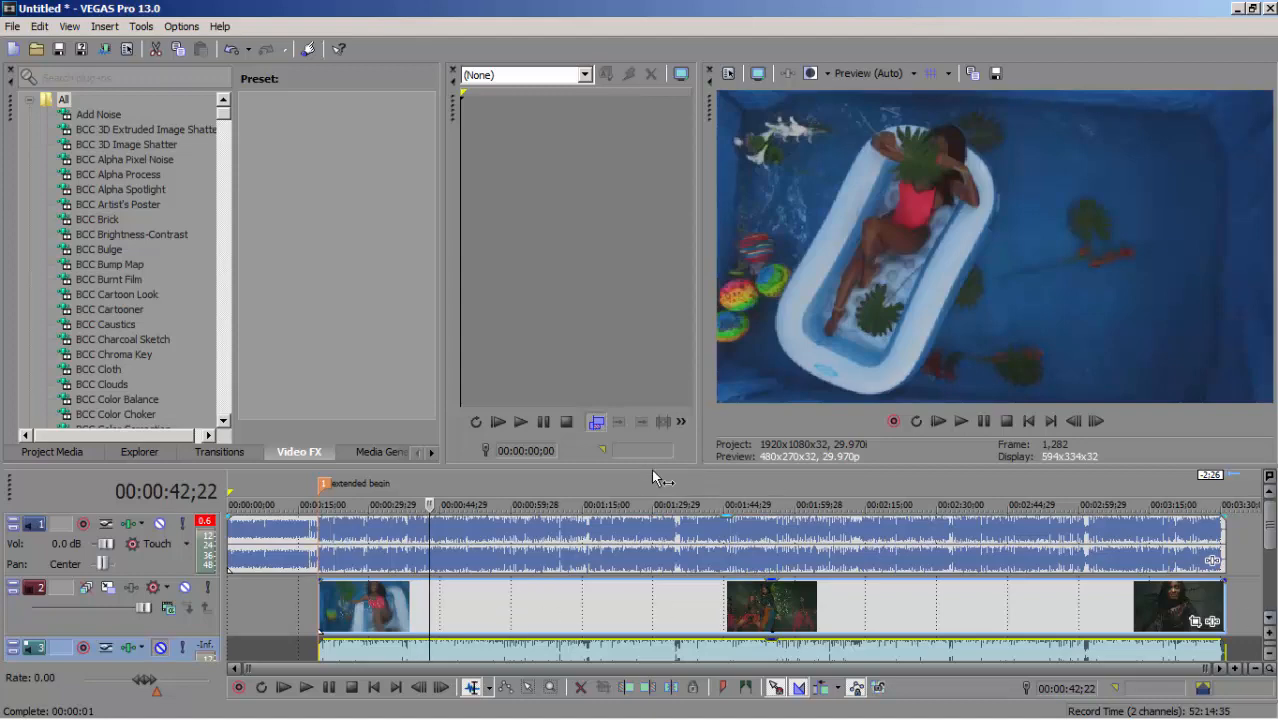
left_click_drag(651, 464, 642, 346)
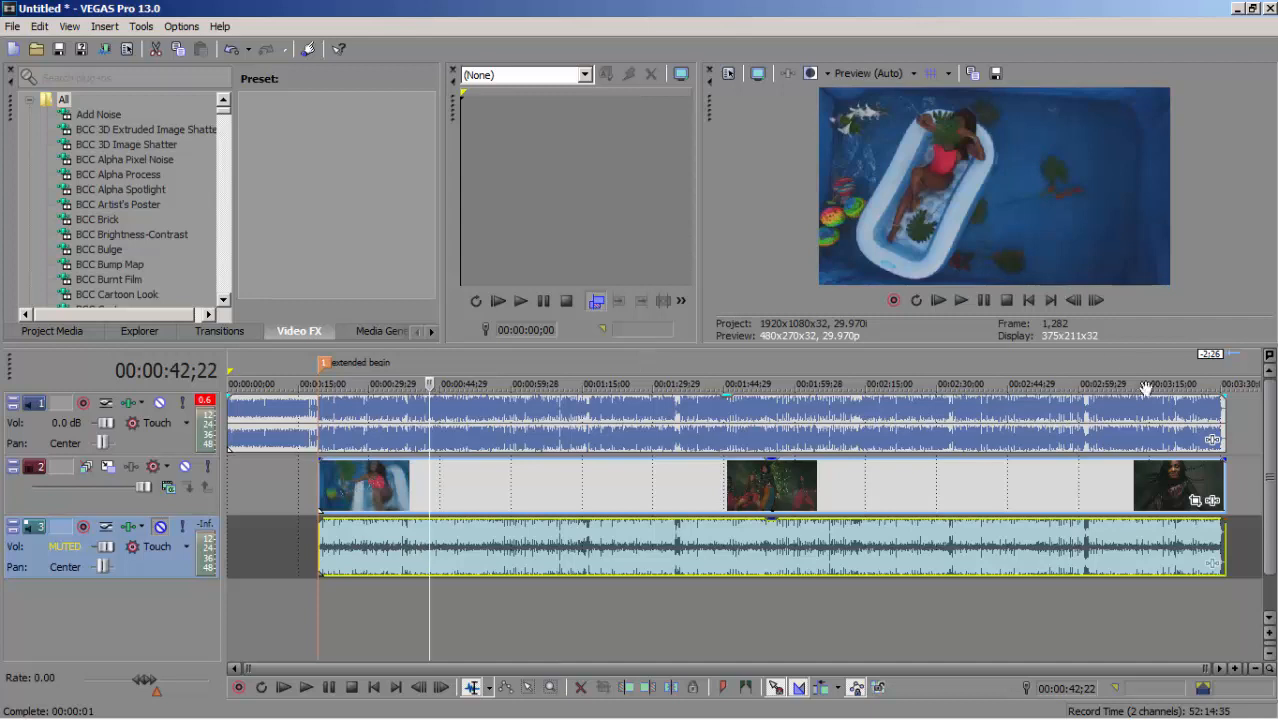
left_click(1004, 486)
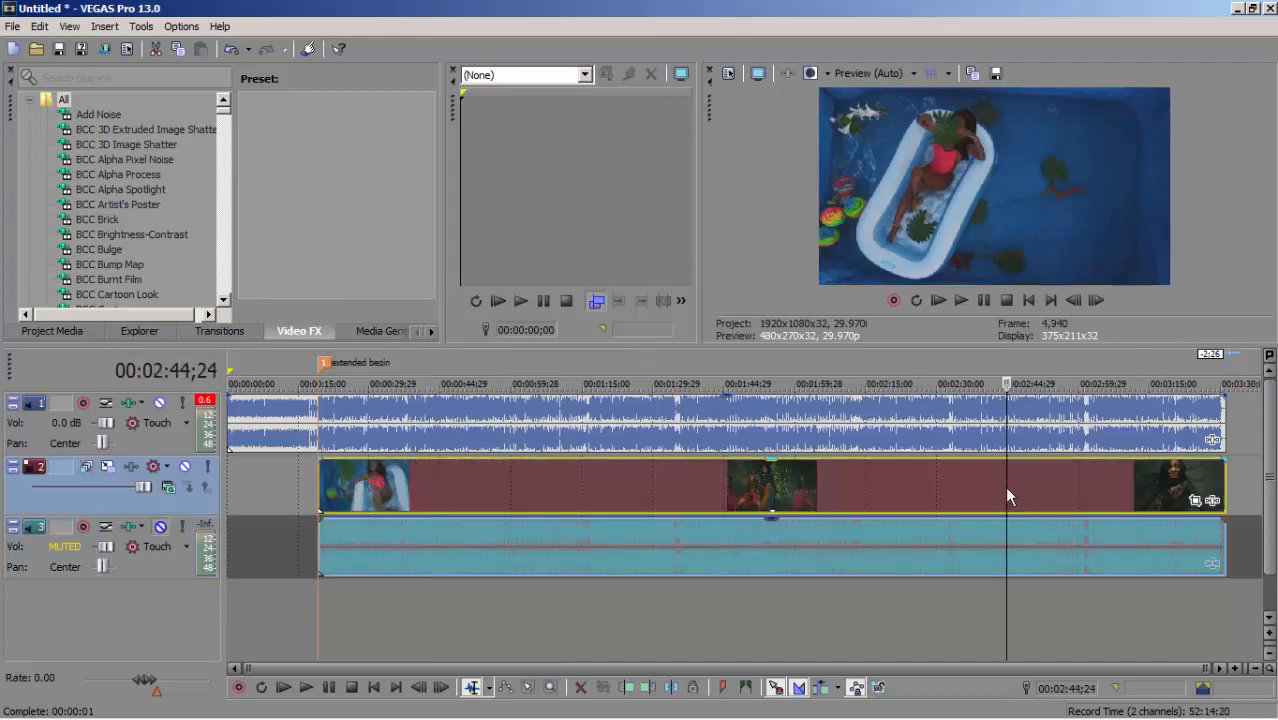
left_click(230, 480)
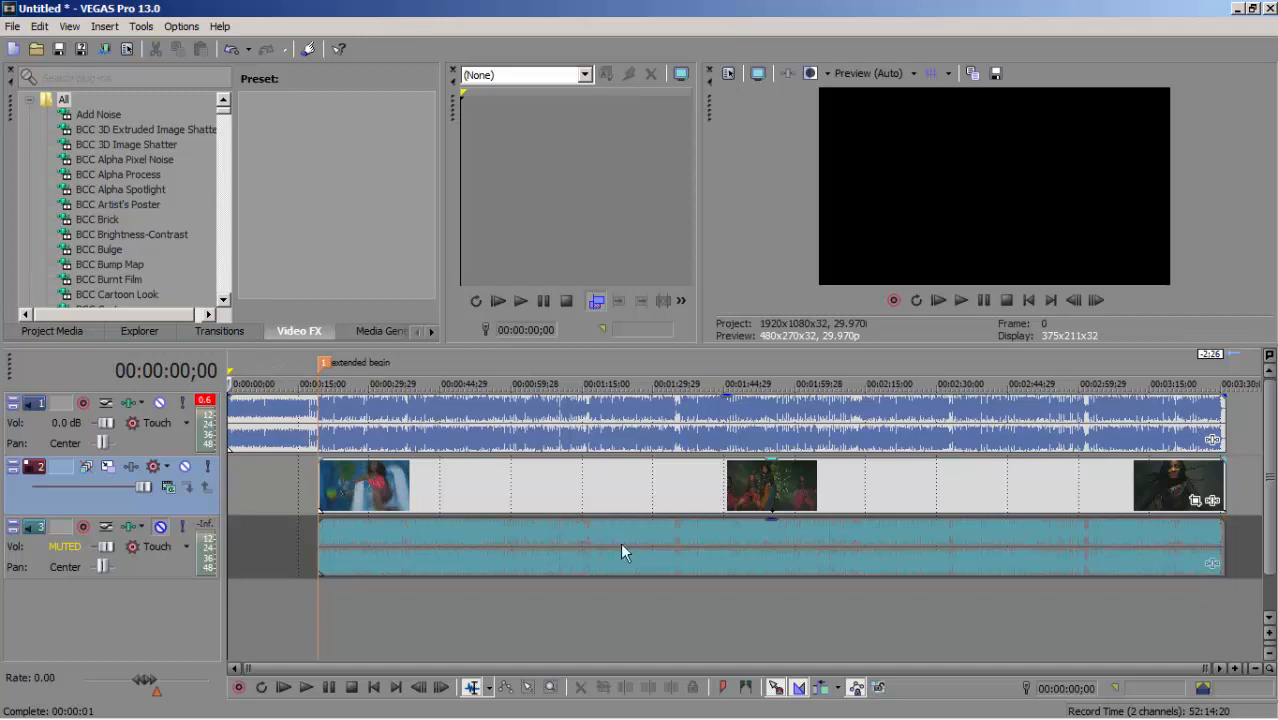
left_click(1080, 538)
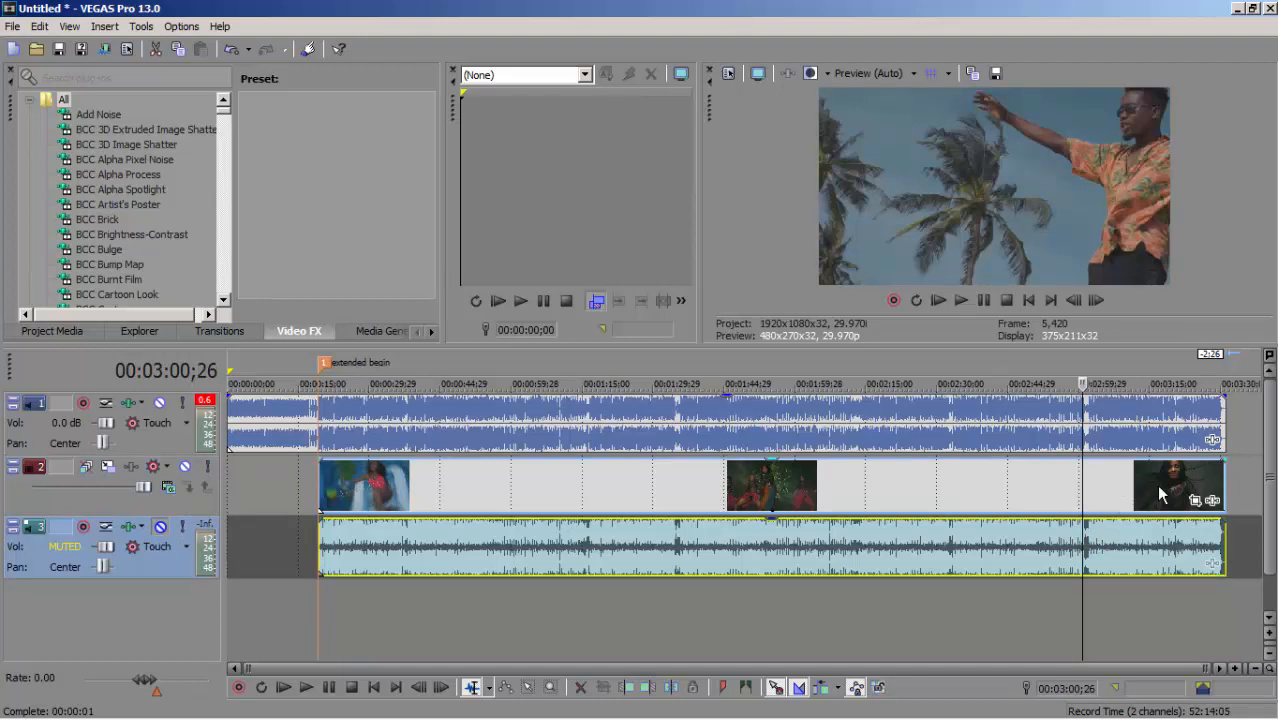
left_click(1158, 484)
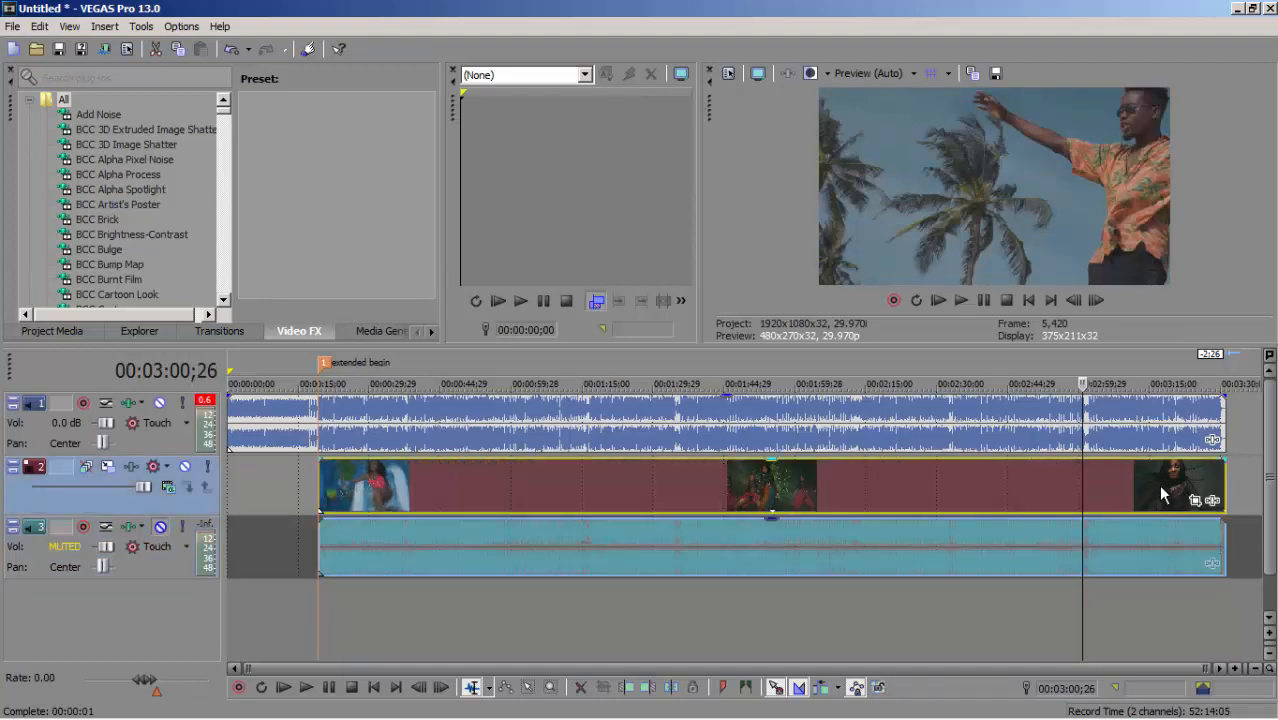
Step: Examine frames across the video's length and play the passage from 00:01:50;15 to look for footage to reuse in the empty intro
left_click(1136, 545)
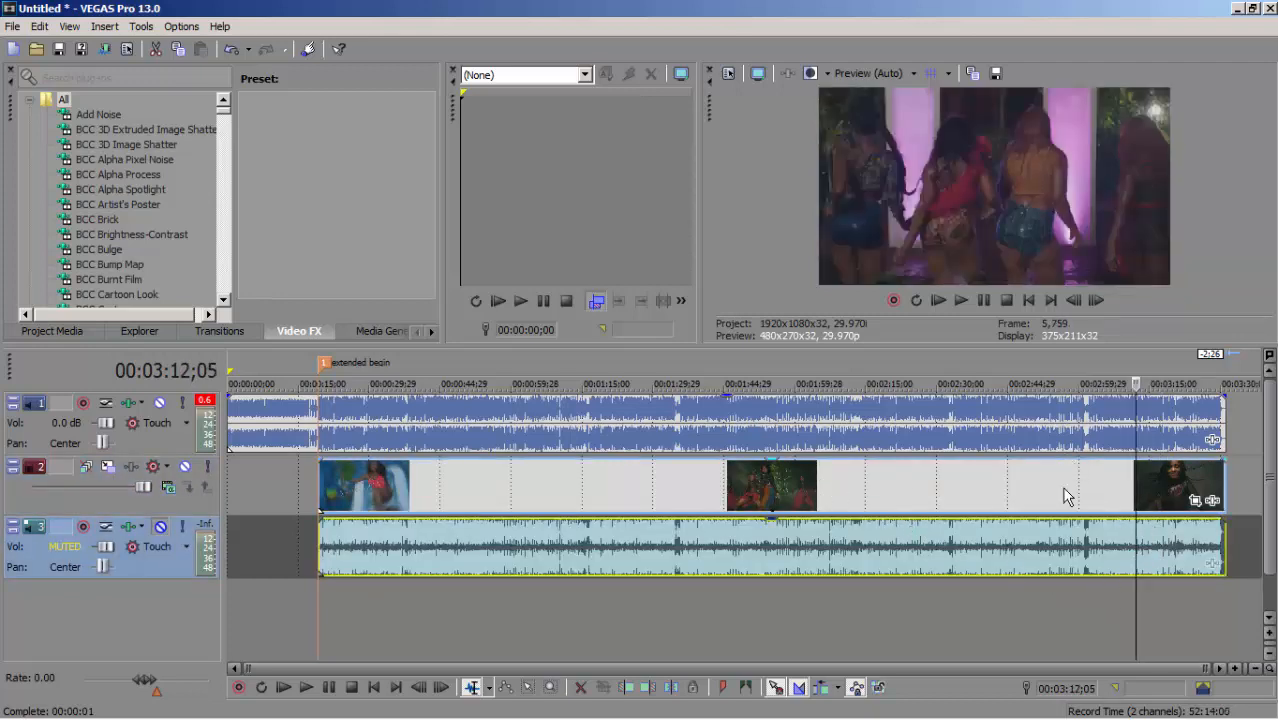
left_click(1152, 538)
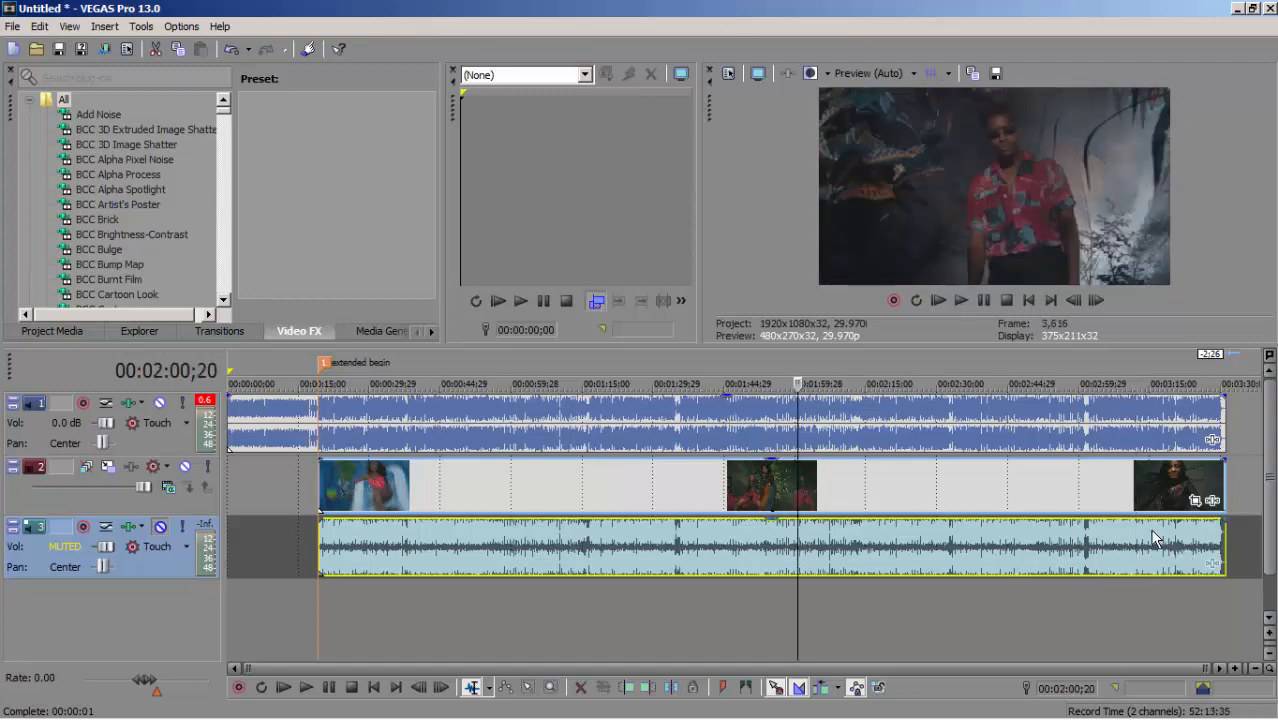
left_click(811, 537)
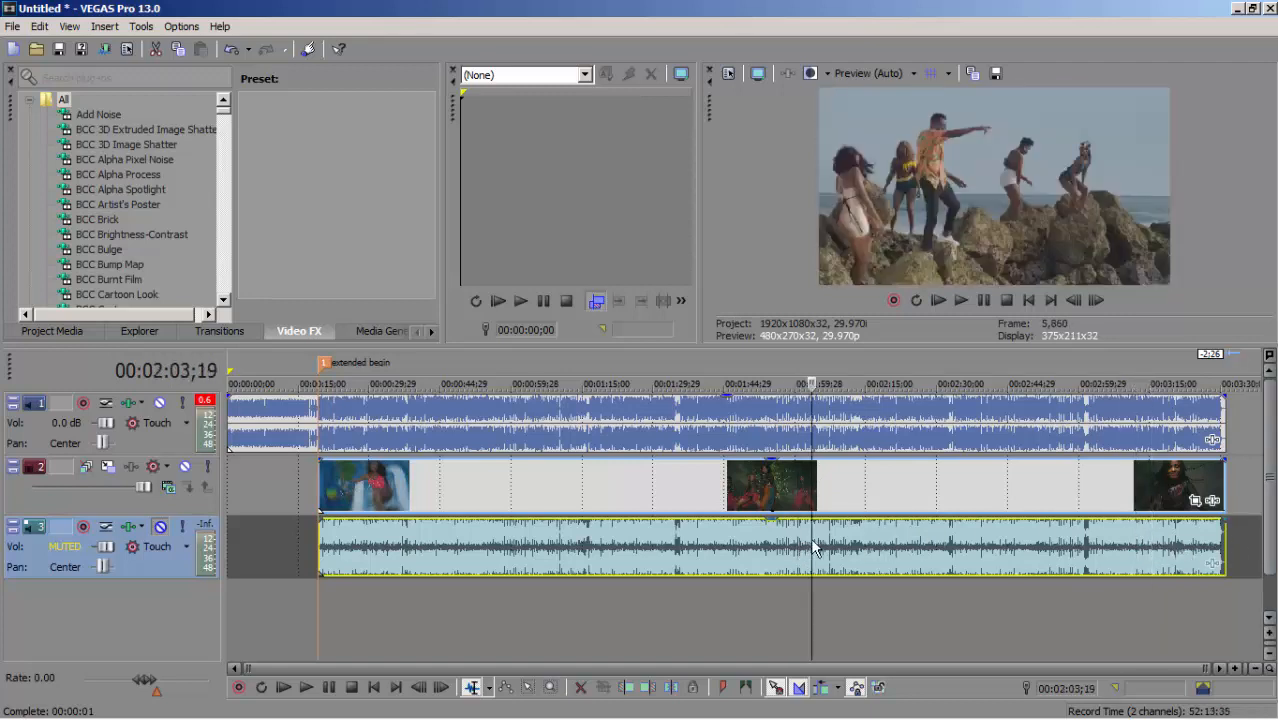
left_click(763, 530)
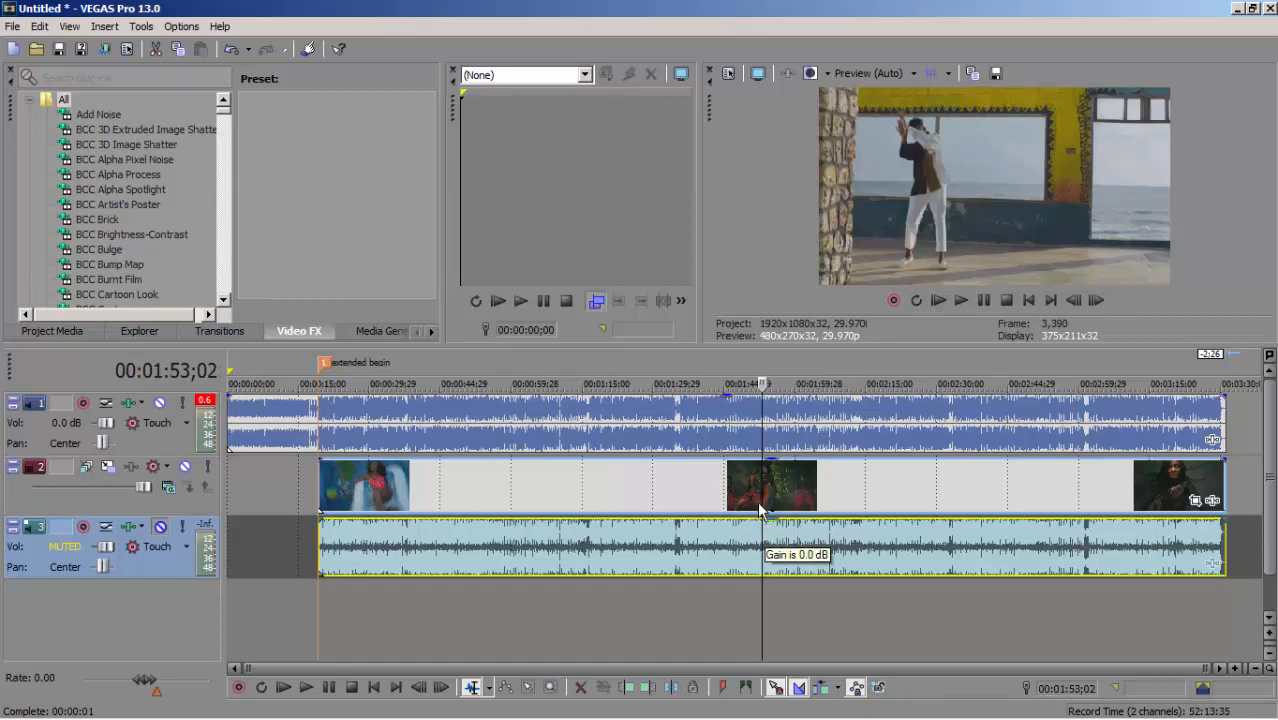
left_click(736, 525)
left_click(357, 532)
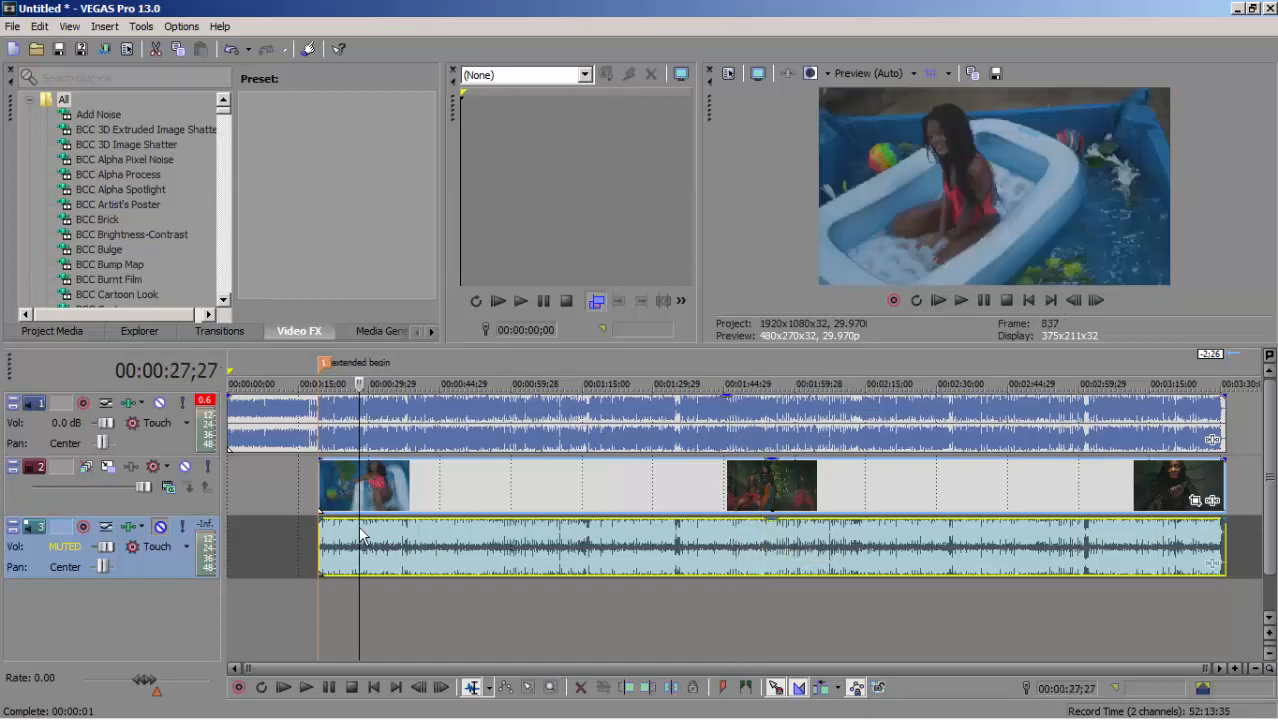
left_click(379, 532)
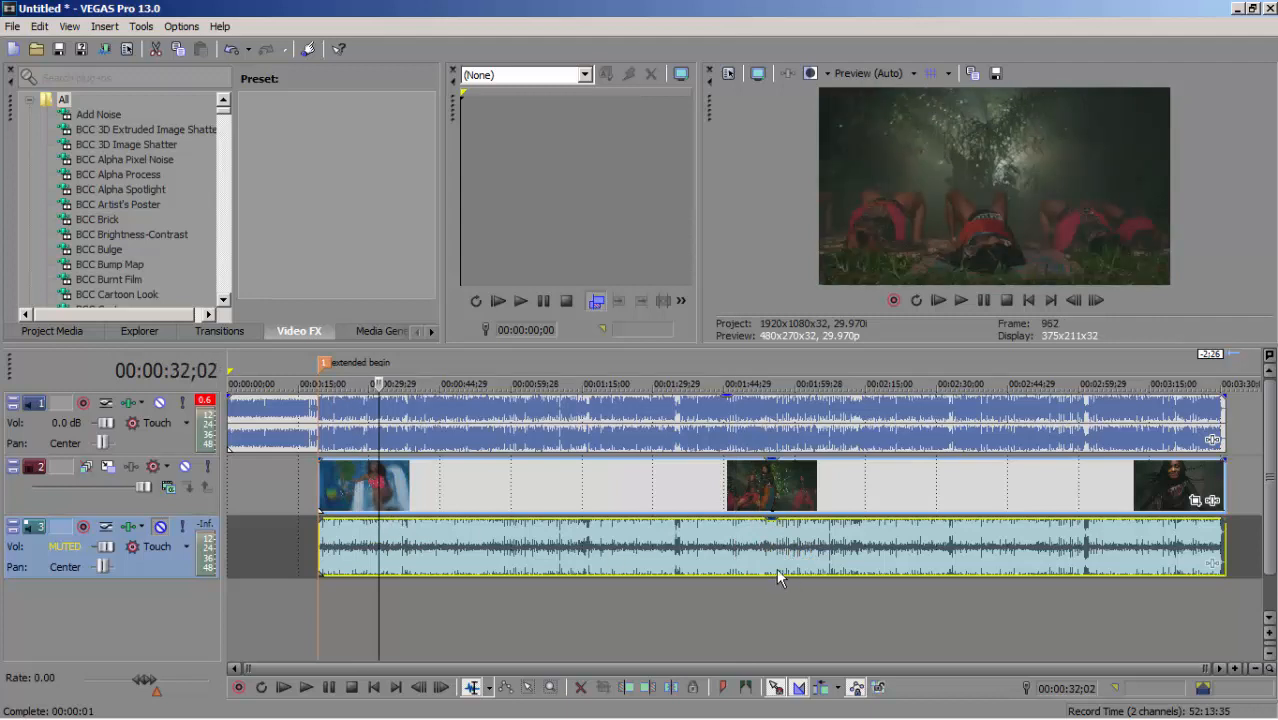
left_click(750, 540)
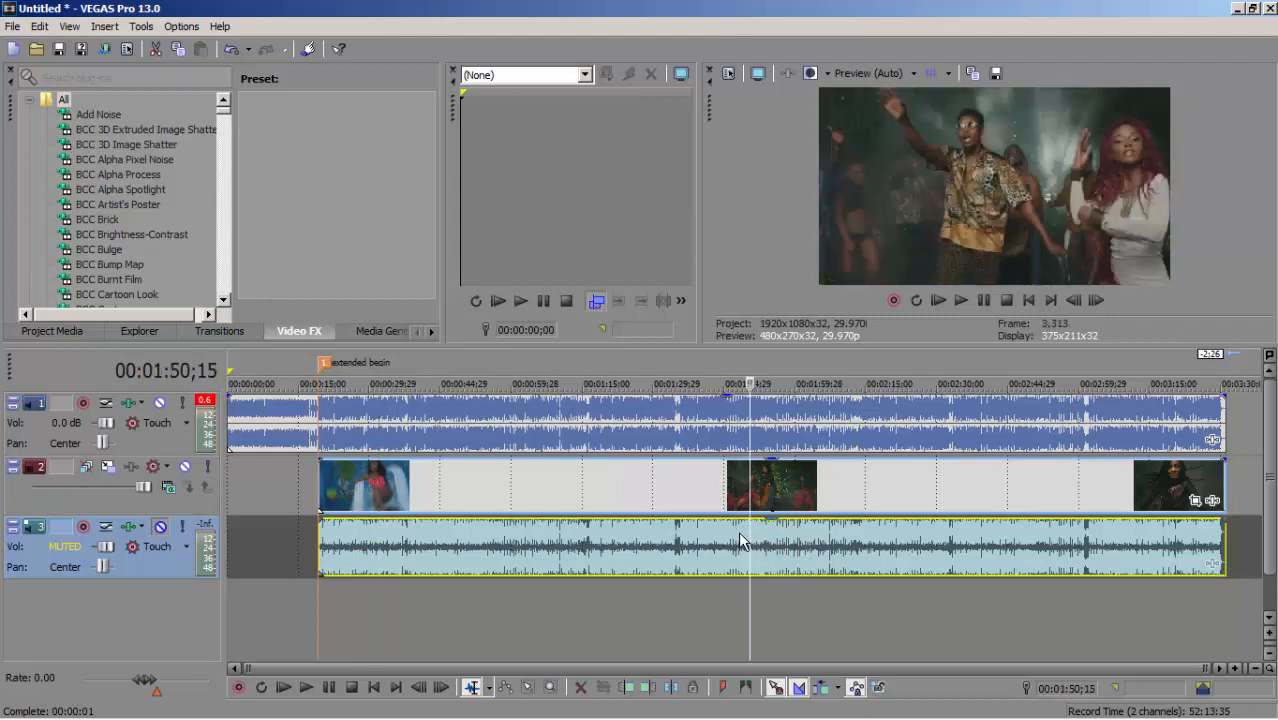
key("space")
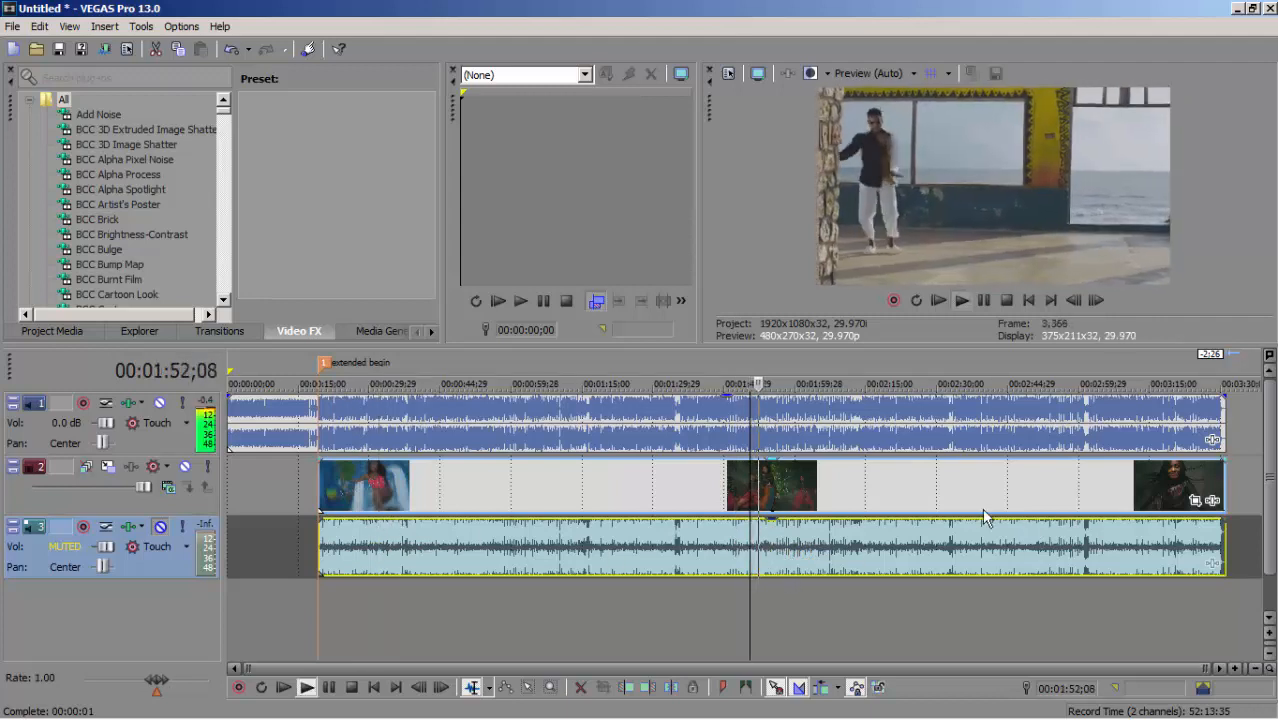
left_click(752, 546)
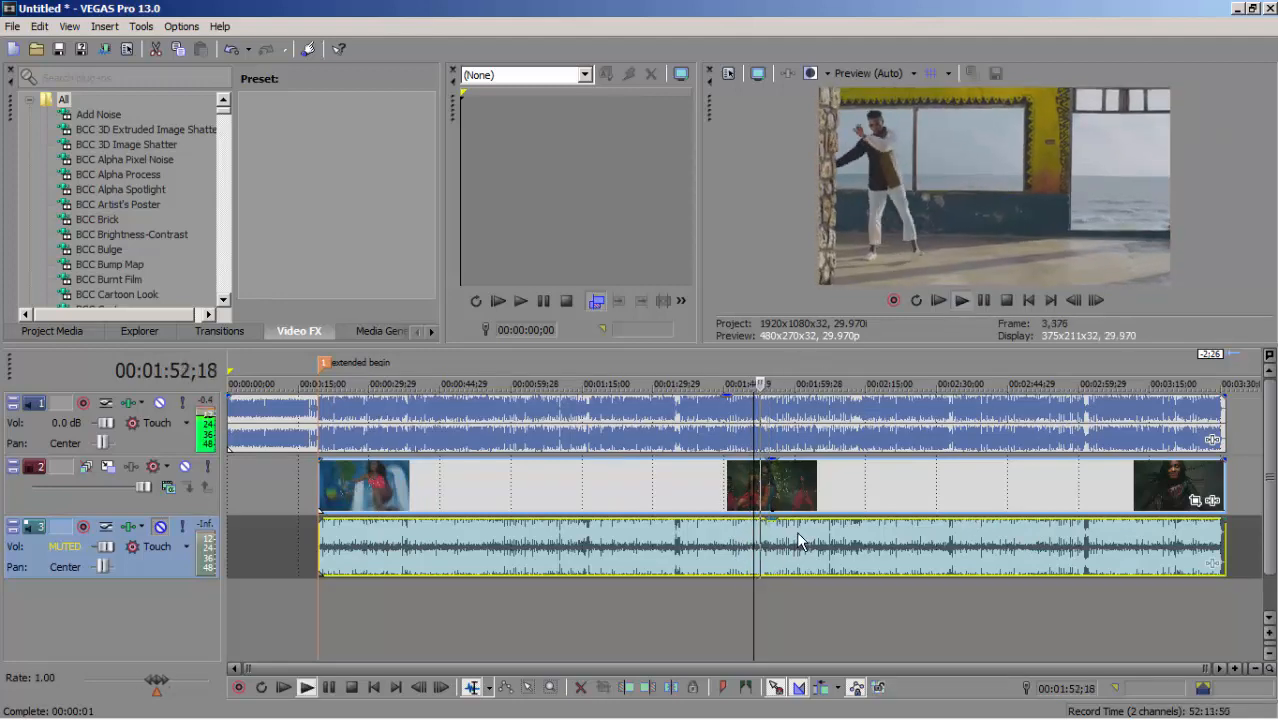
key("space")
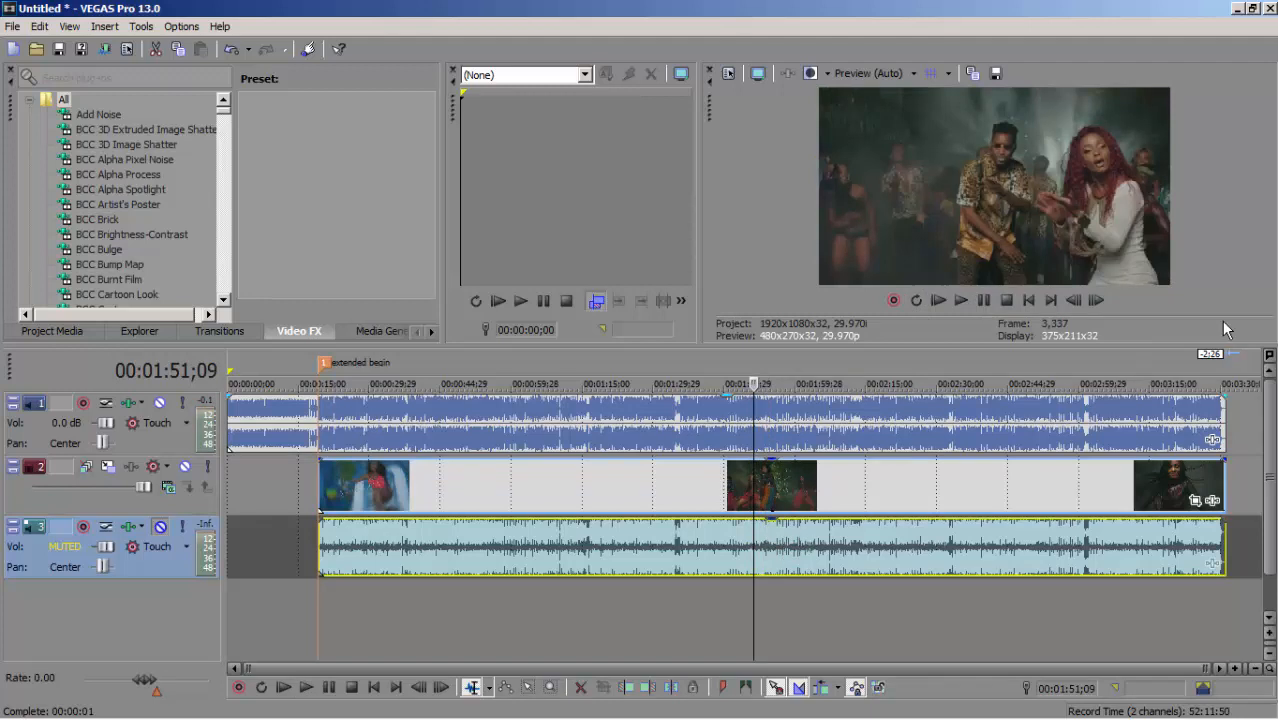
Step: Play from 00:03:19;14 to find a cut point, and split the video with its audio at 00:03:21;14
left_click(1168, 537)
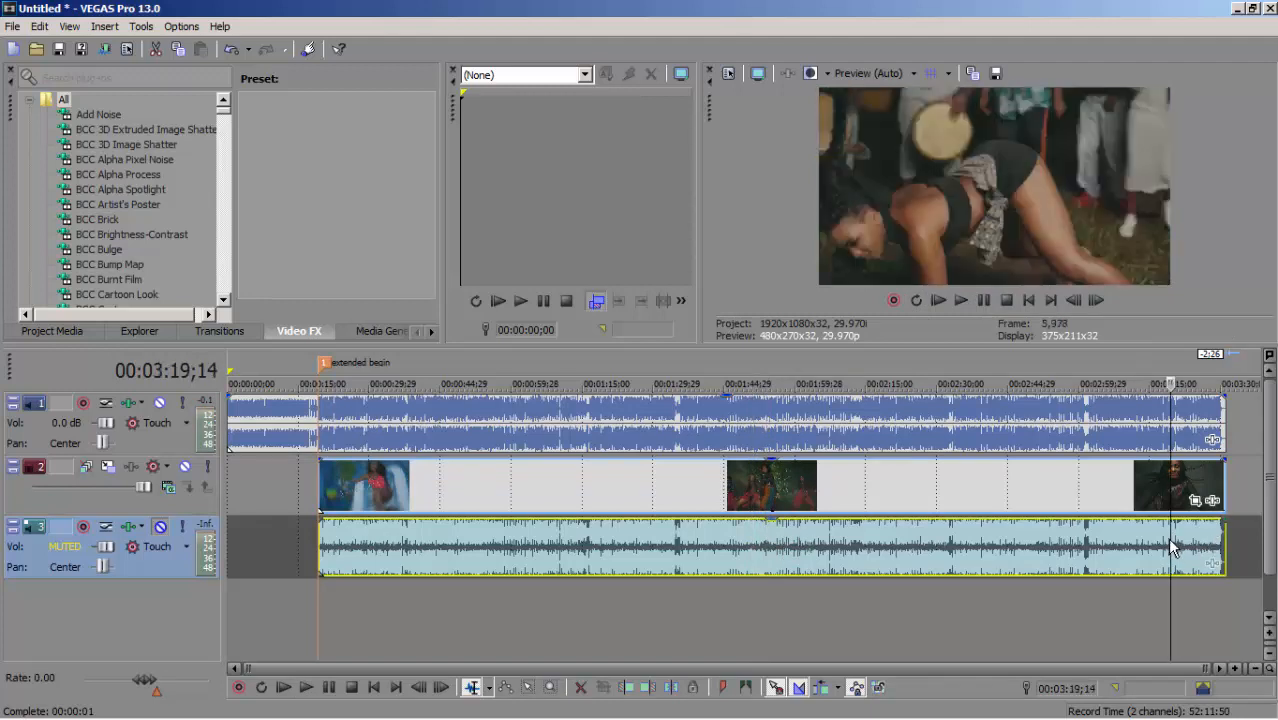
key("space")
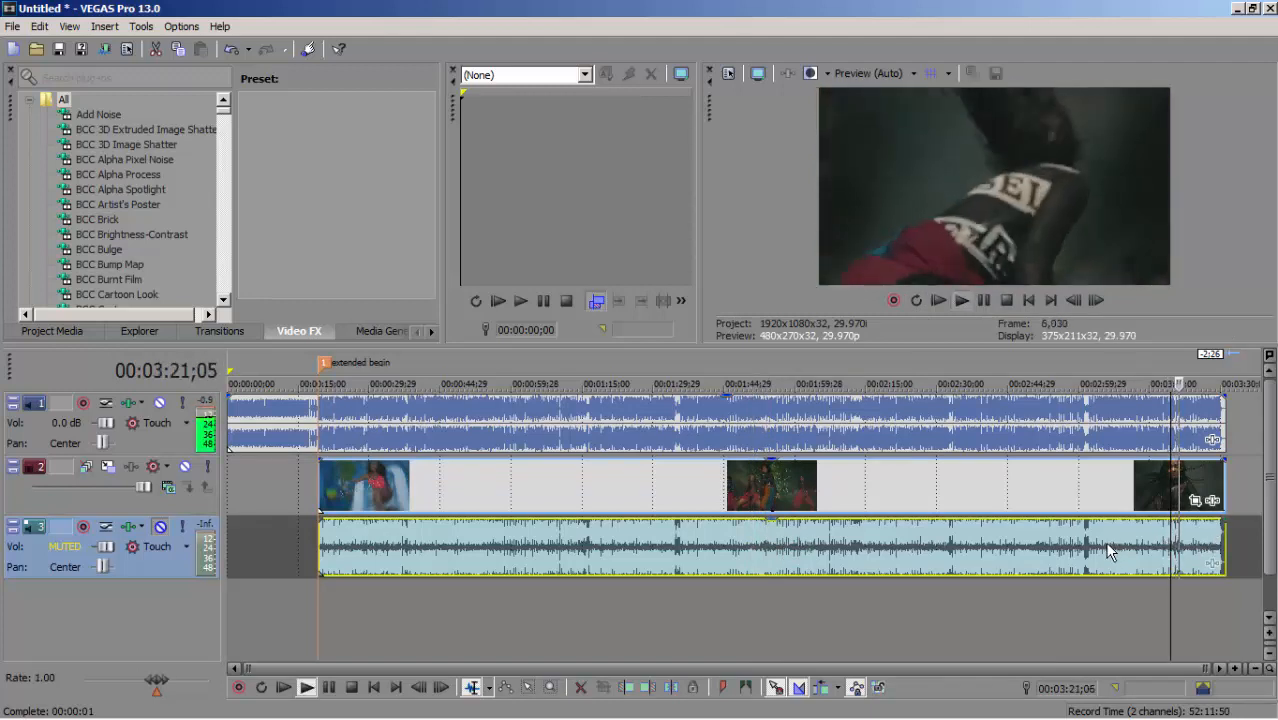
left_click(1181, 548)
key("space")
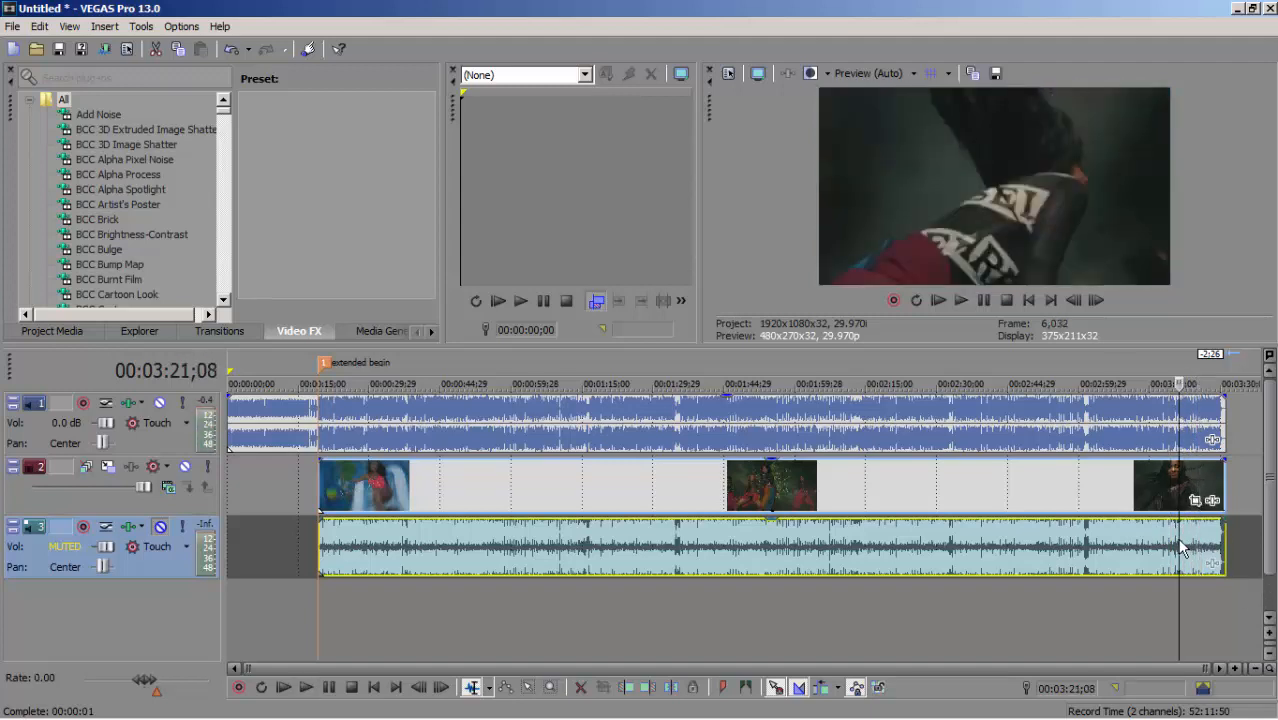
left_click(1180, 484)
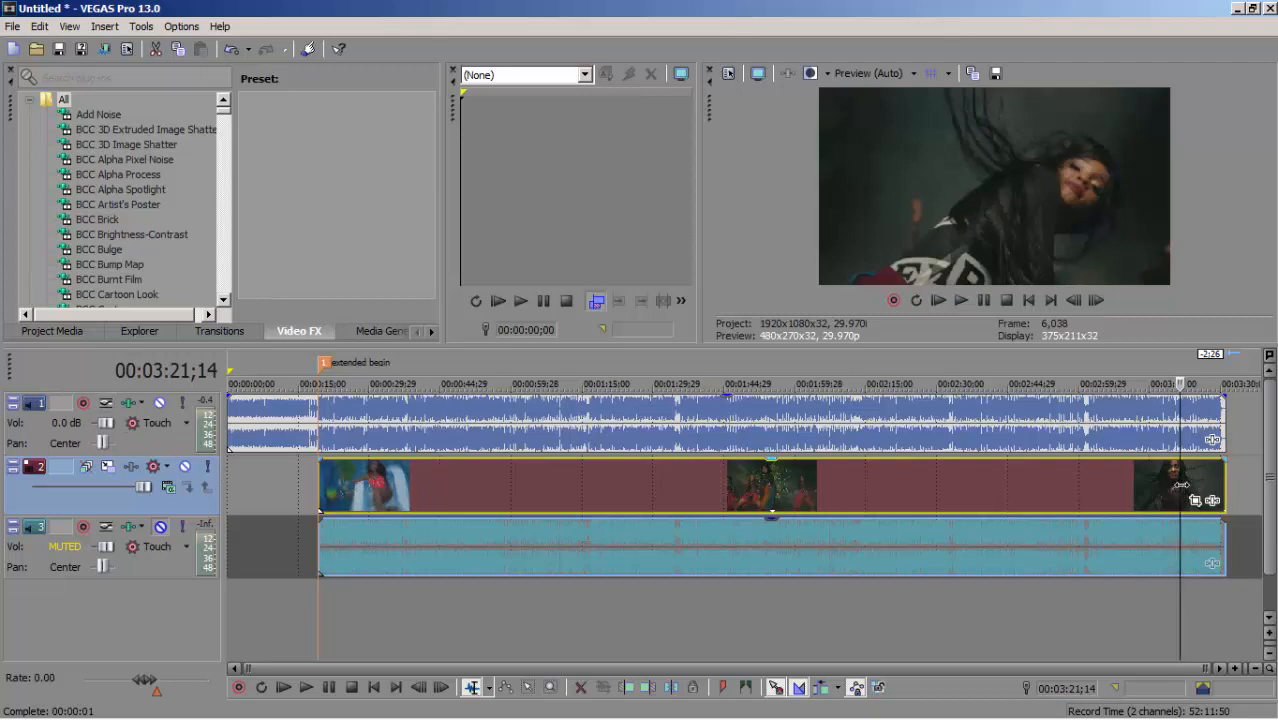
key("s")
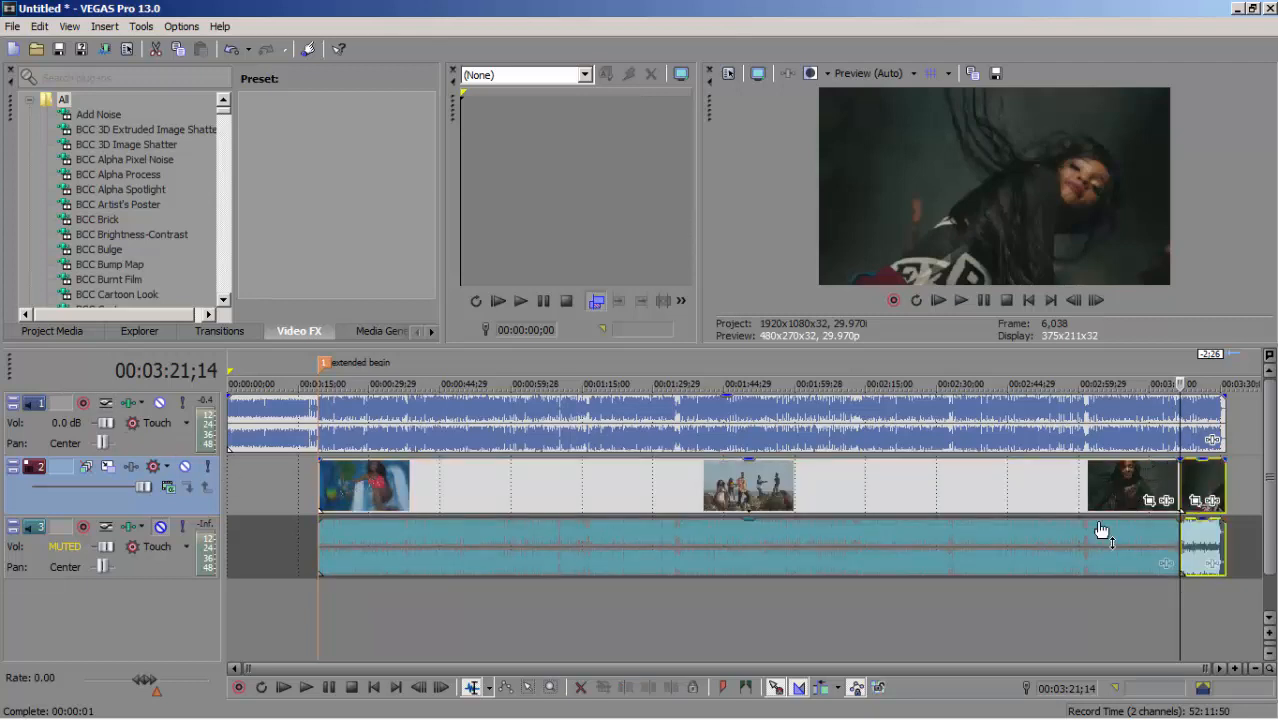
Step: Paste a copy of the split-off end piece at the start of the project, and undo the paste
left_click(1201, 482)
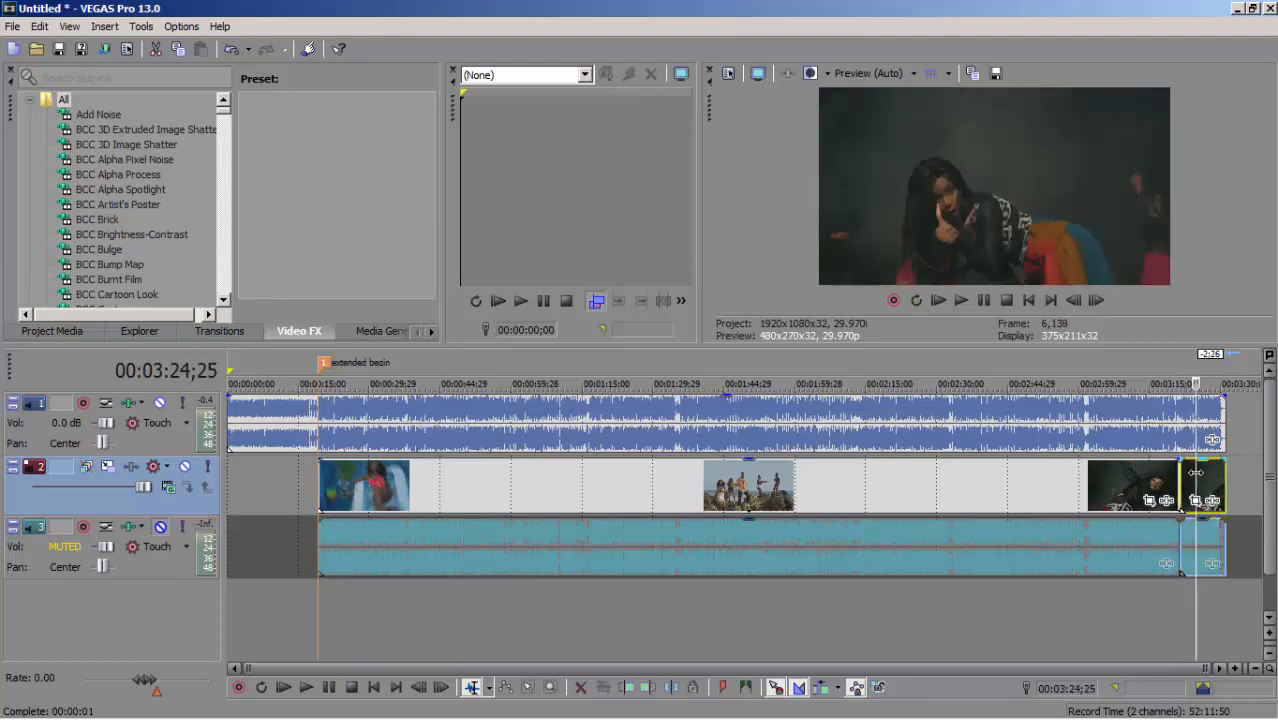
right_click(1201, 482)
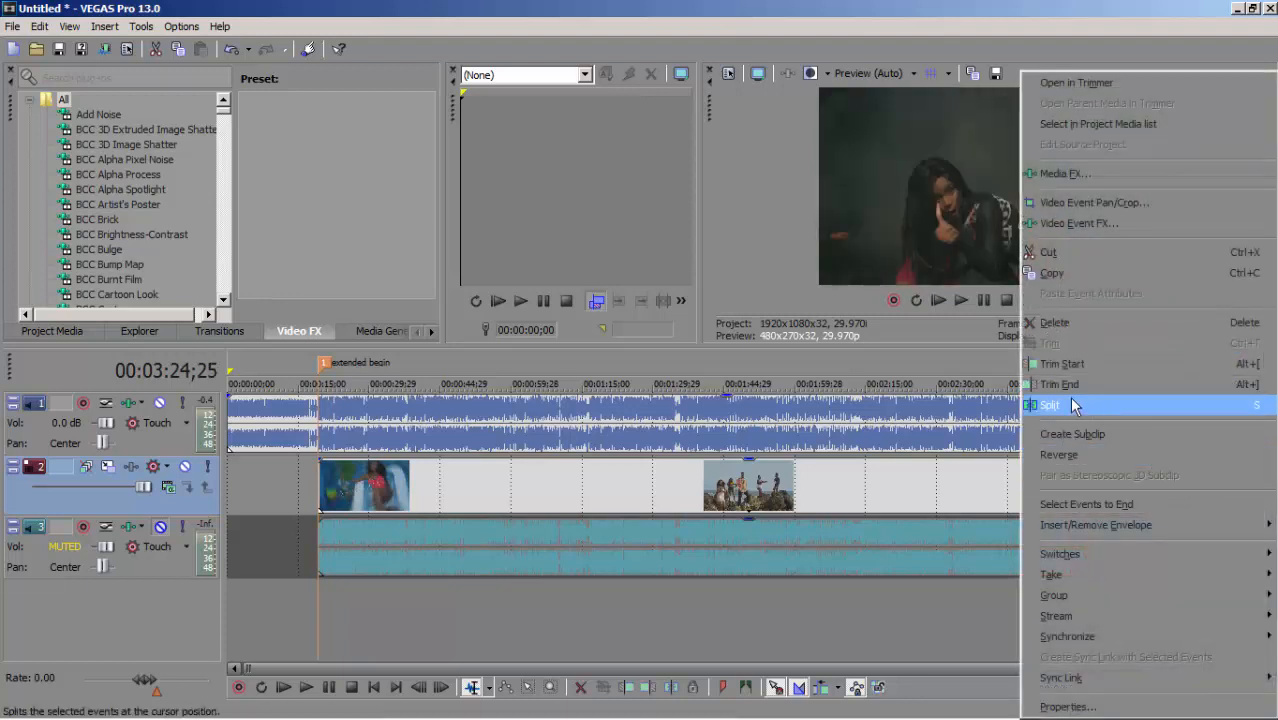
left_click(1063, 271)
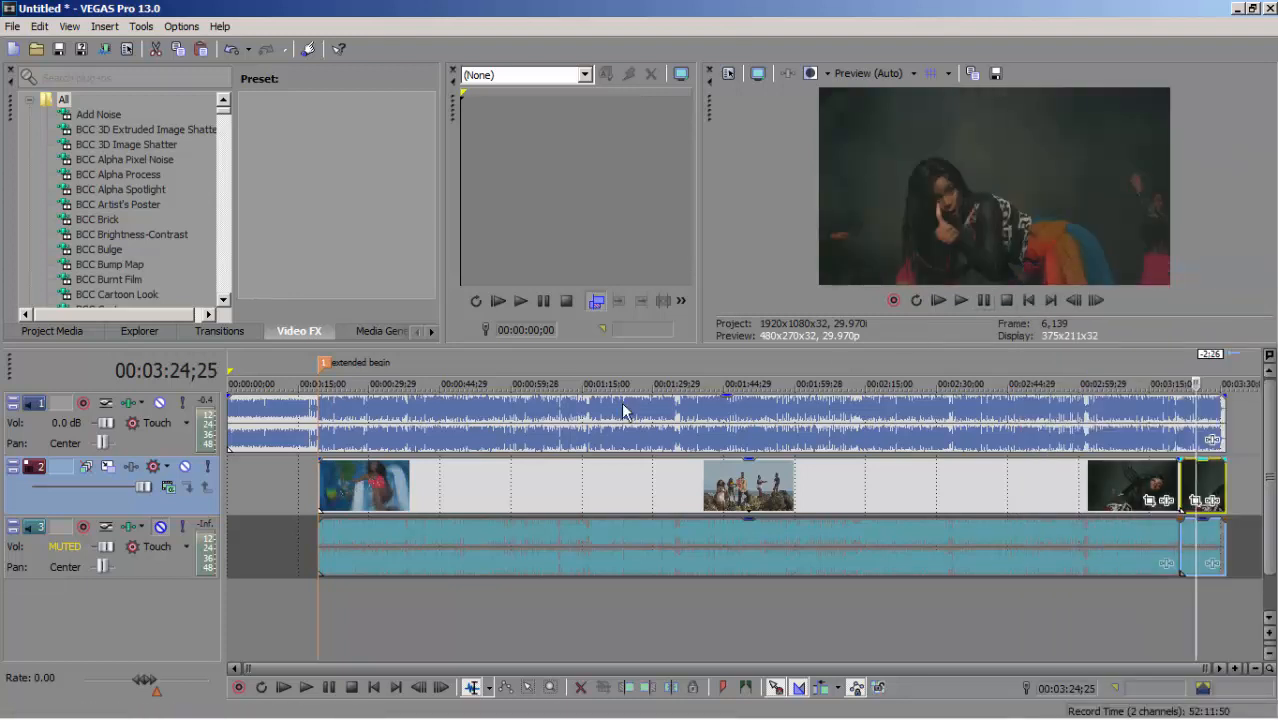
left_click(232, 487)
right_click(231, 476)
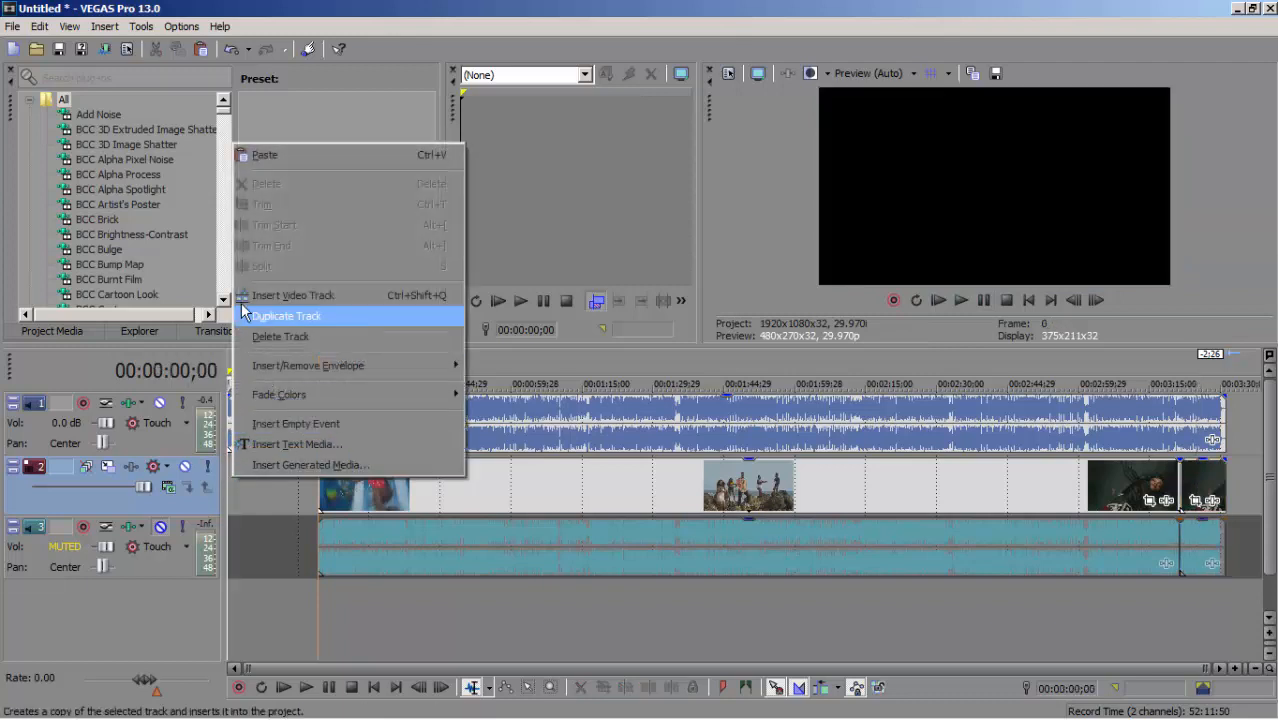
left_click(281, 154)
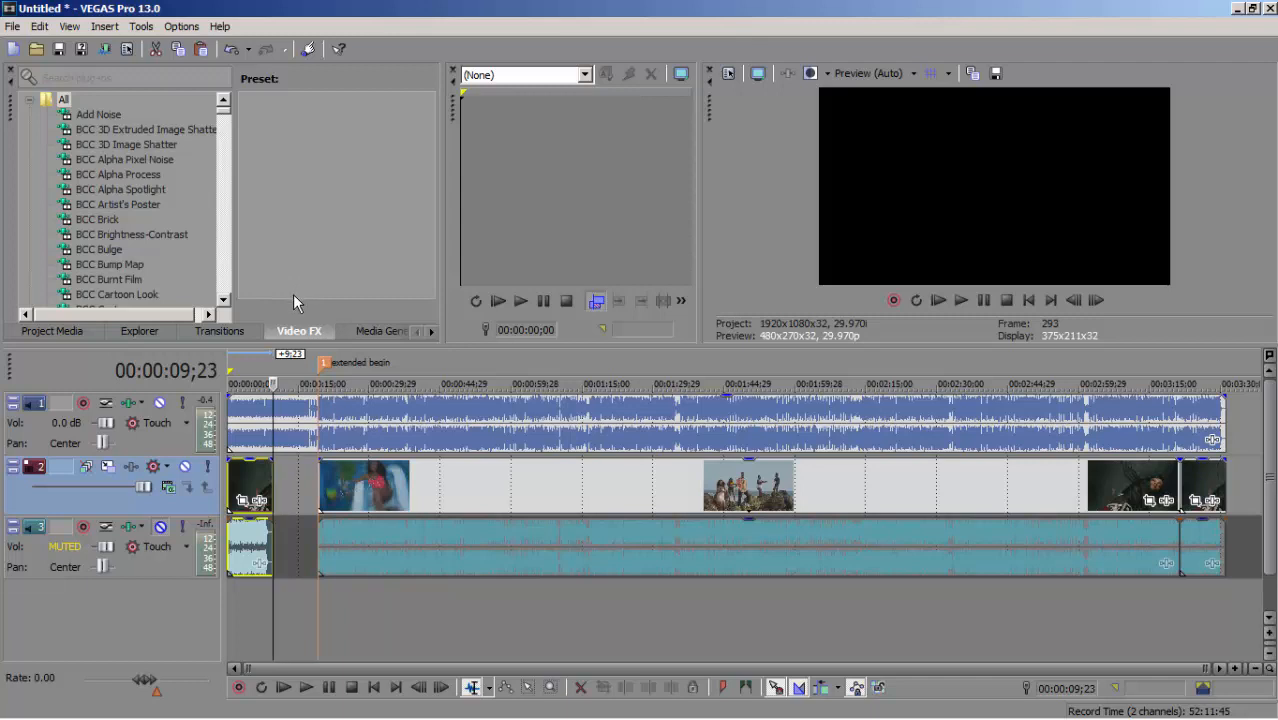
key("ctrl+z")
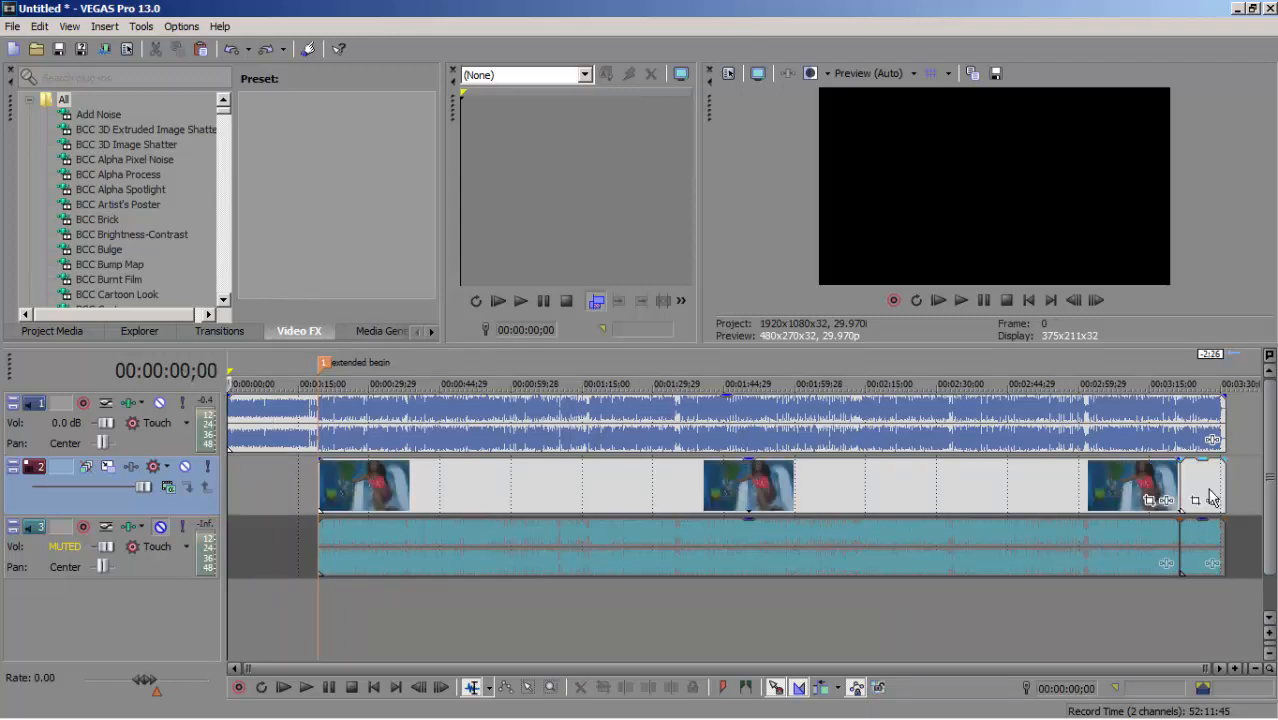
Step: Place a duplicate of the split-off end piece with its audio at the very start of the timeline, keeping the original in place
left_click(1208, 495)
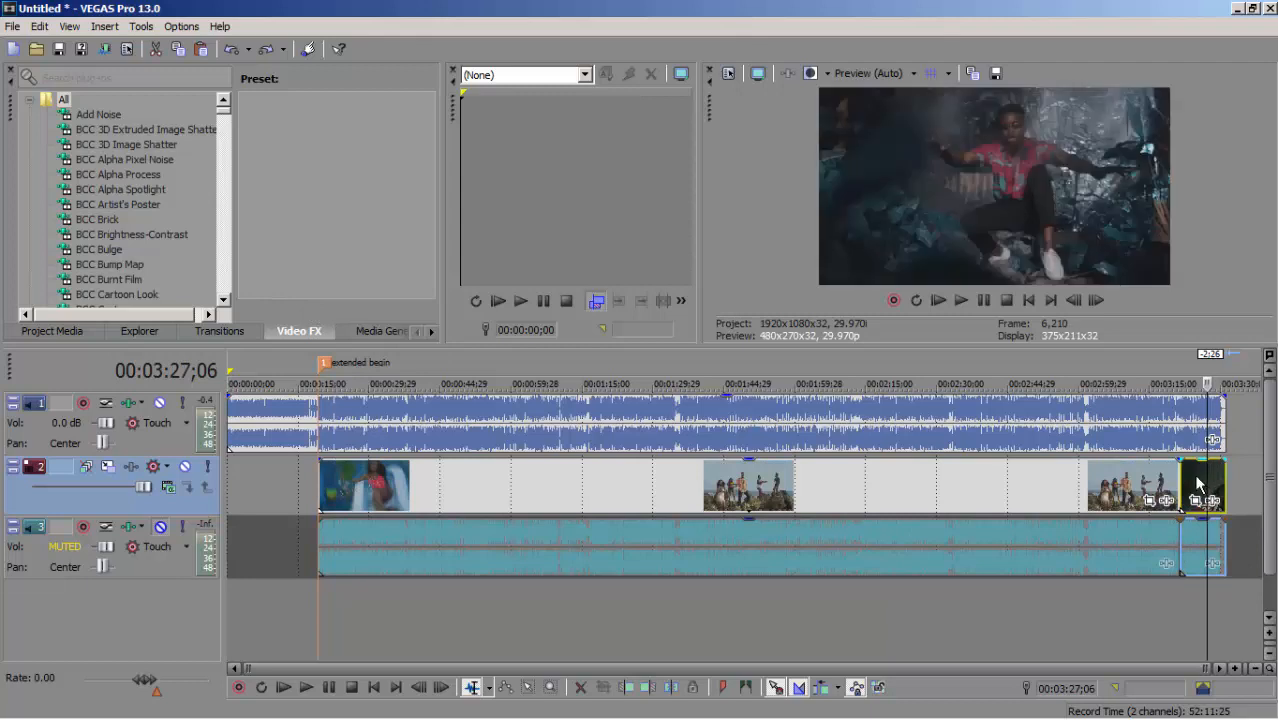
left_click(1196, 483, "ctrl")
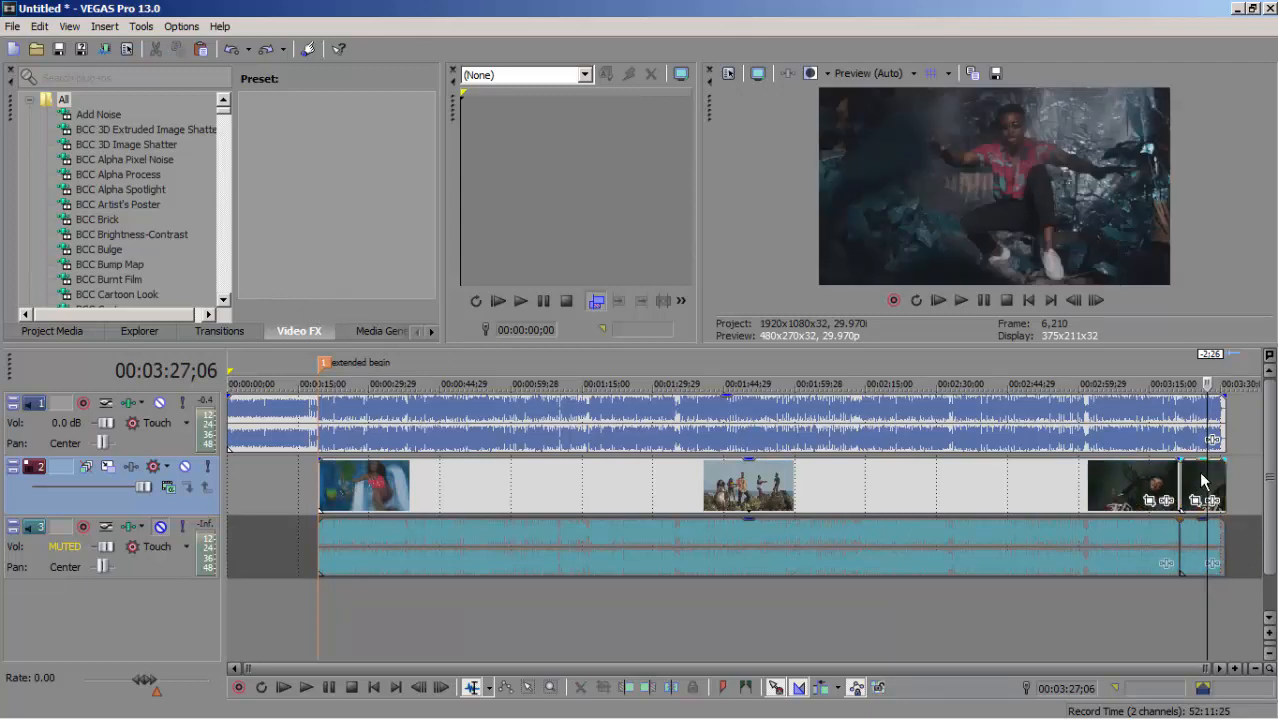
left_click(1198, 480)
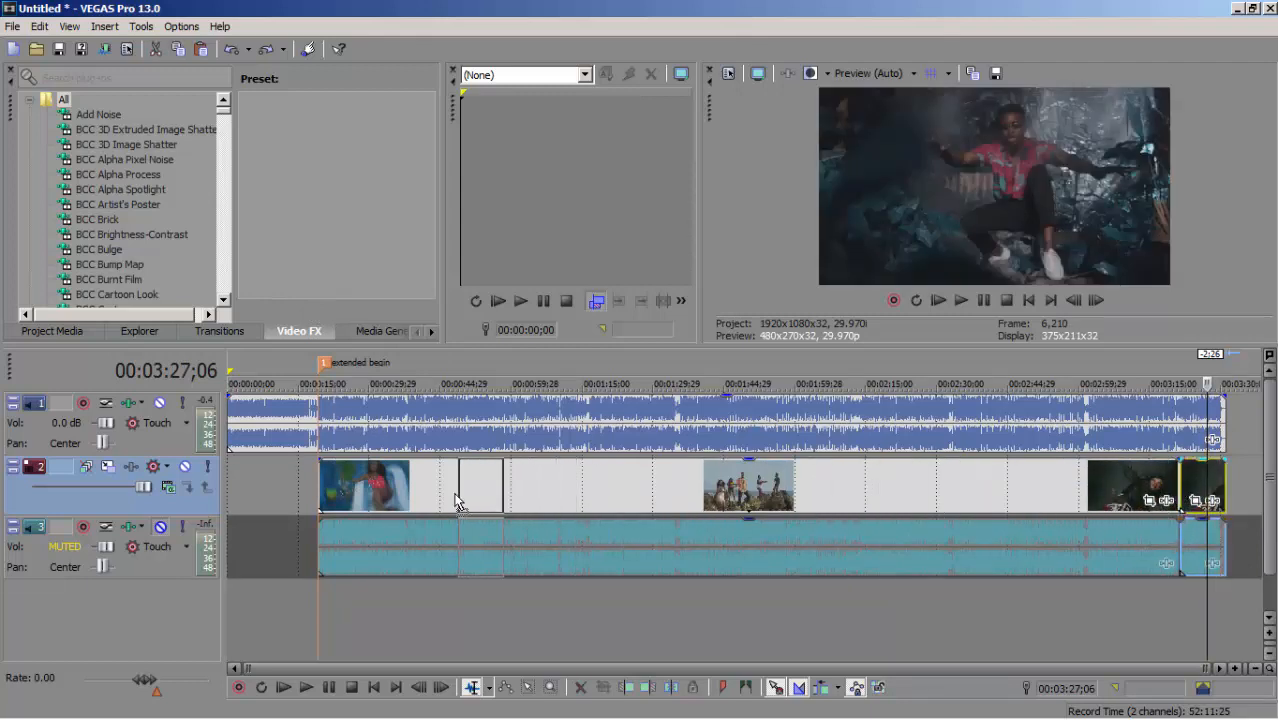
left_click_drag(205, 503, 206, 504)
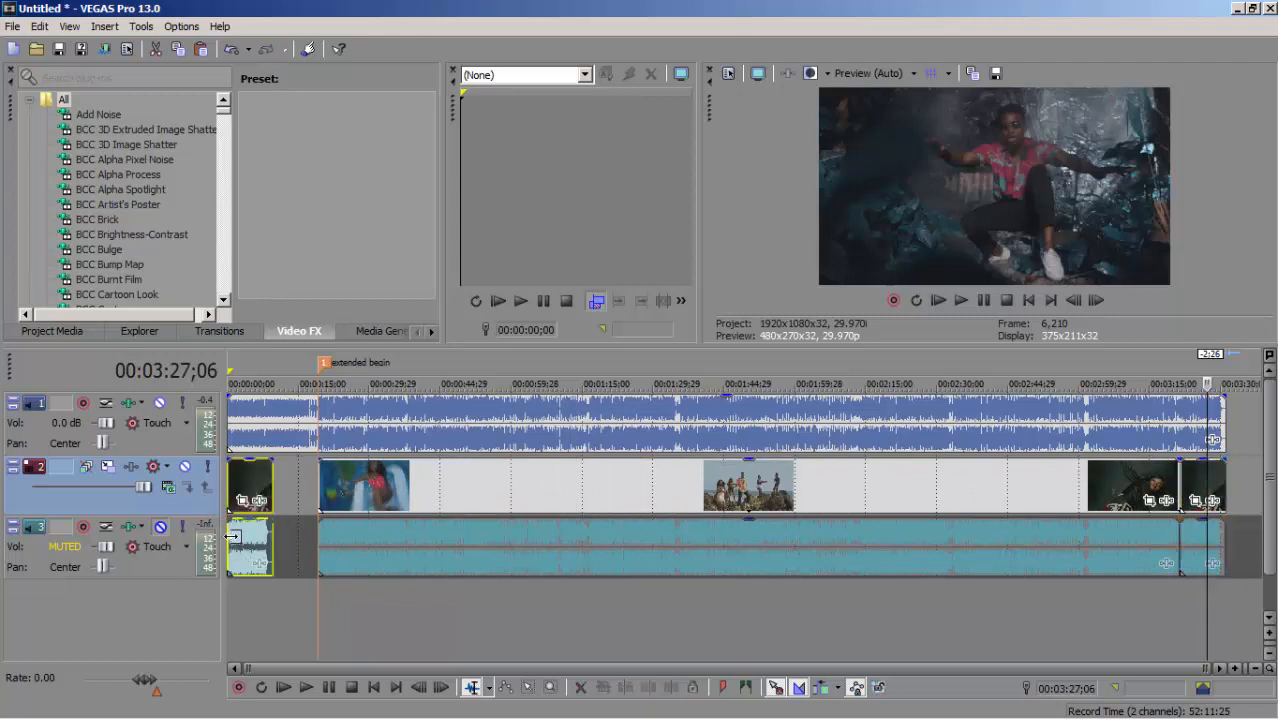
left_click(228, 537)
key("Home")
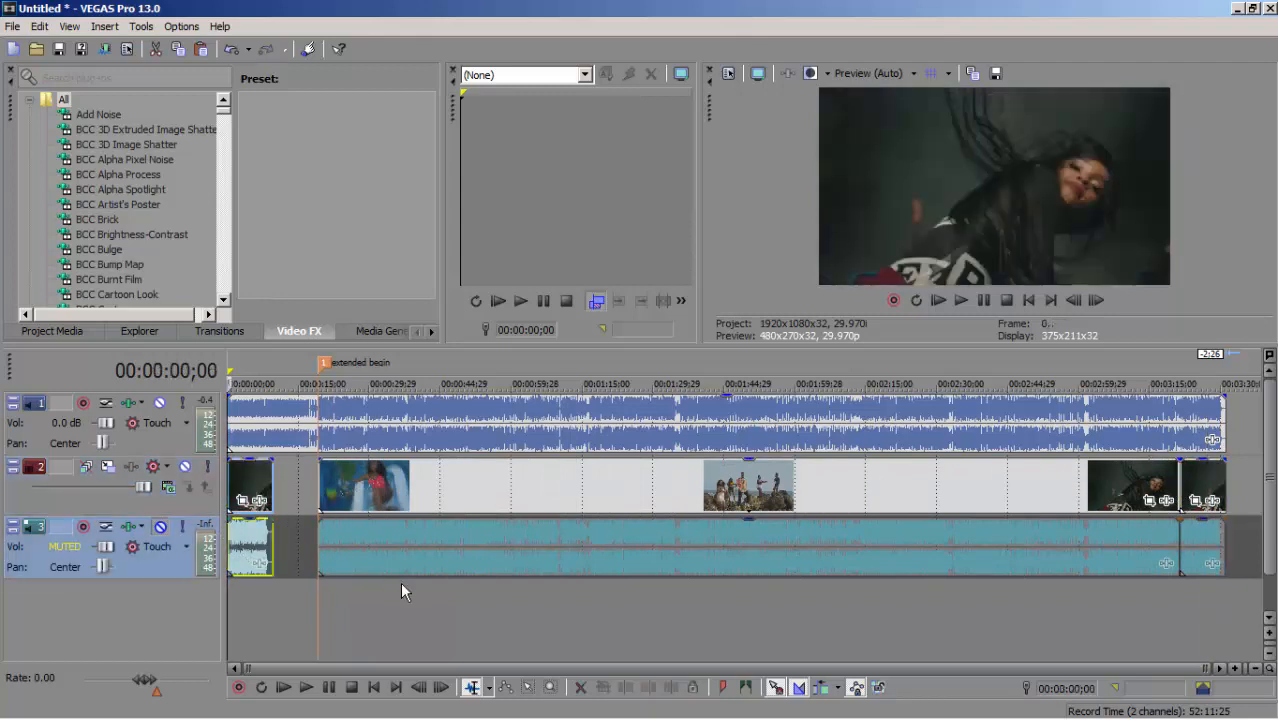
Step: Delete the original end piece after the split and extend the main clip back out to the end of the mix
left_click(1207, 548)
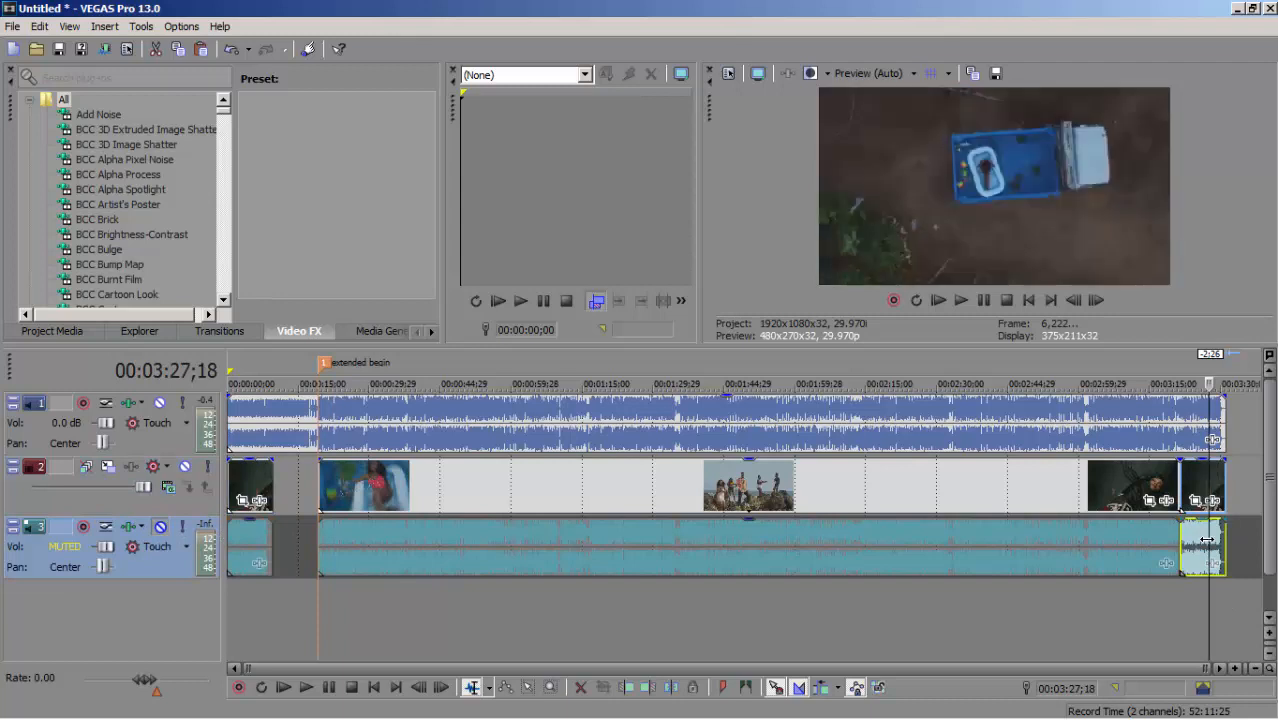
key("Delete")
left_click_drag(1179, 535, 1222, 535)
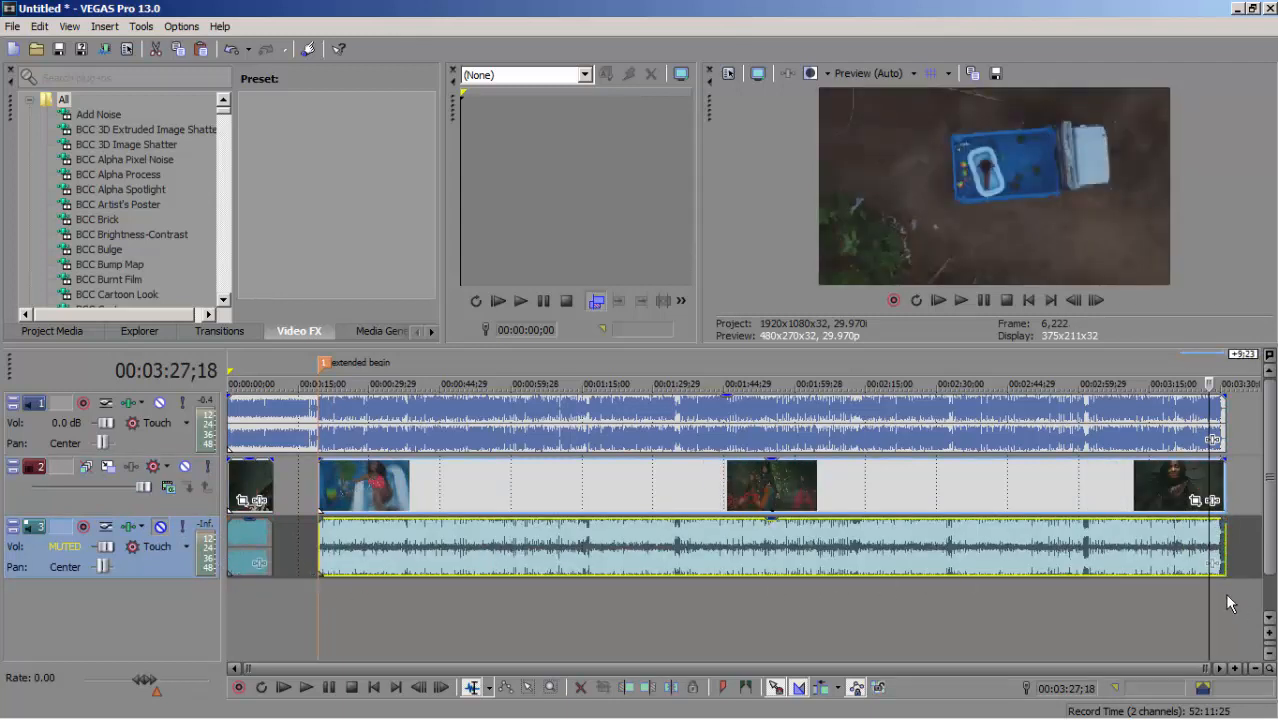
Step: Split the main clip again at 00:03:21;14, try a one-second overlap with the shortened end piece, and restore the full clip
left_click(1181, 535)
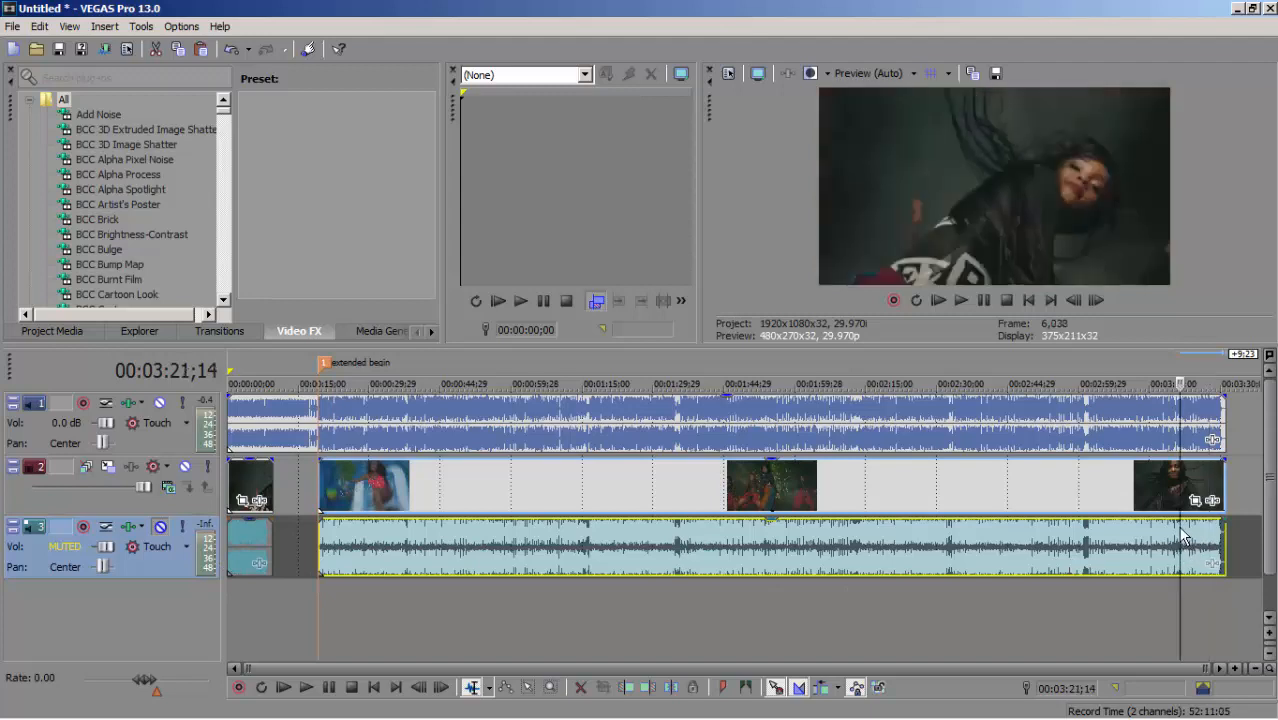
key("s")
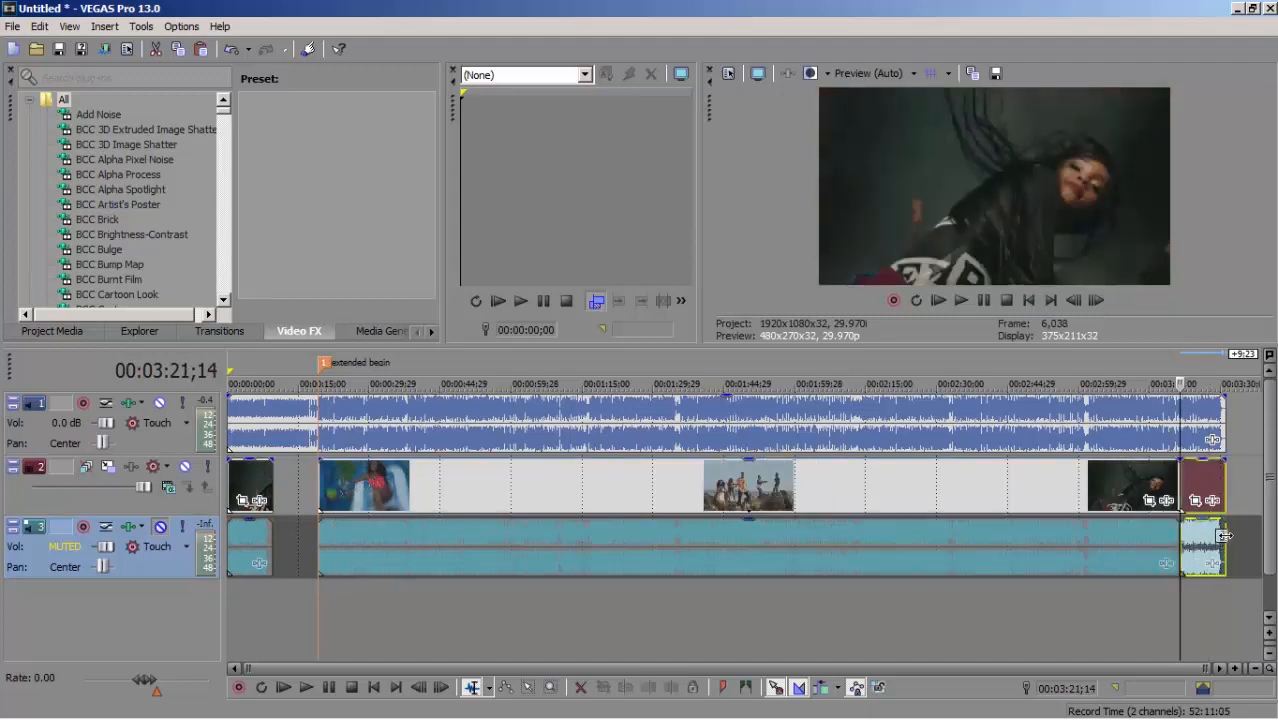
mouse_move(1223, 535)
left_mouse_down()
mouse_move(1198, 538)
mouse_move(1225, 529)
left_mouse_up()
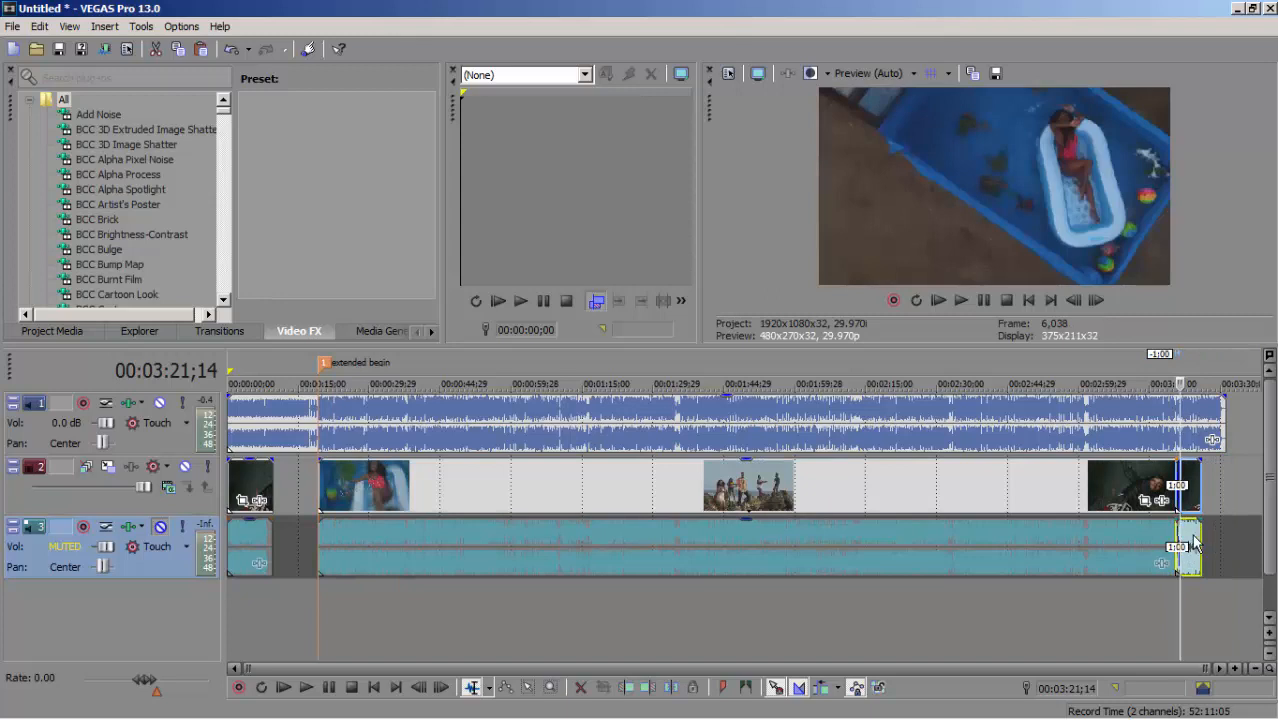
left_click(1193, 535)
key("Delete")
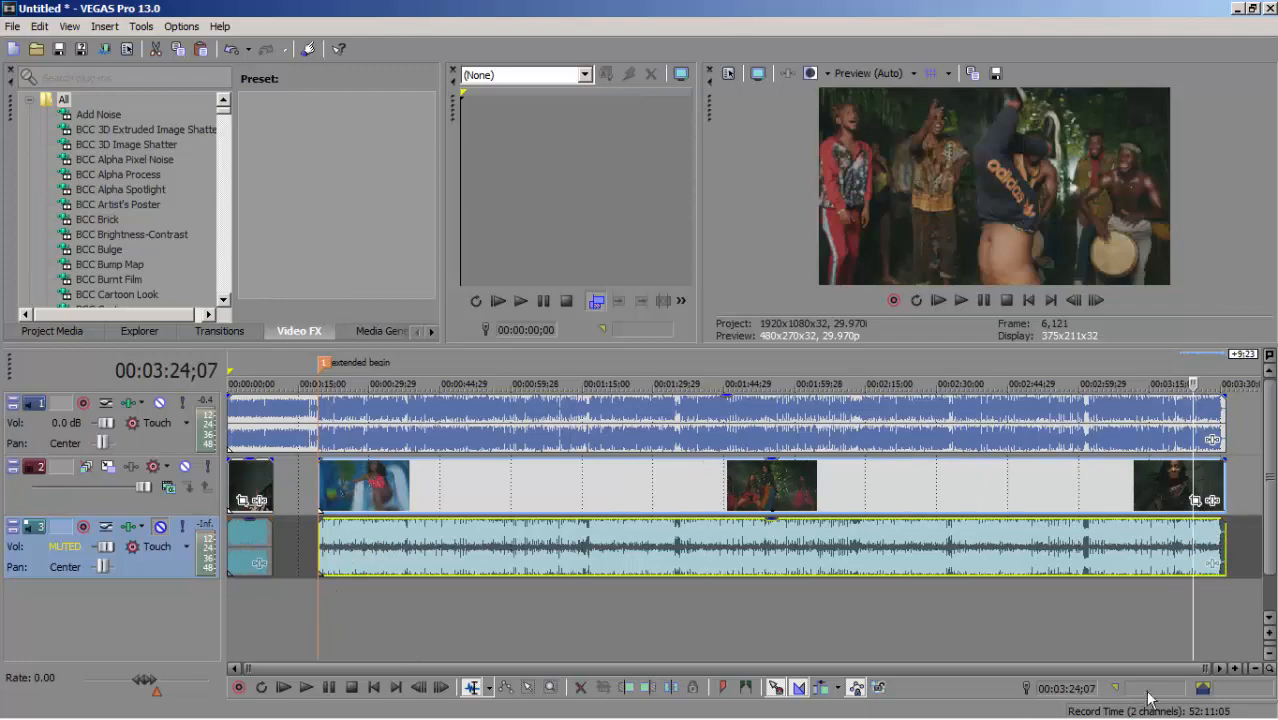
Step: Trim the end of the copied clip at the project start back to about 00:00:05;00
left_click_drag(1206, 668, 481, 669)
left_click(368, 541)
left_click_drag(368, 541, 325, 523)
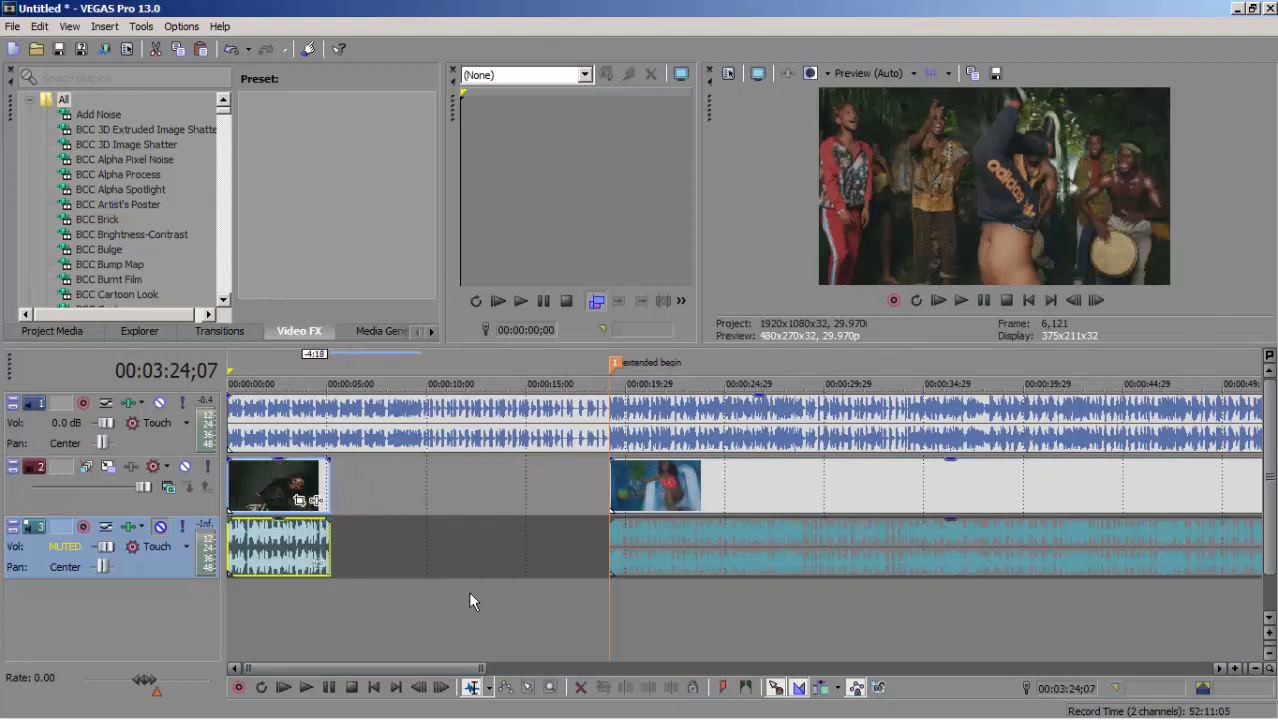
Step: Preview the middle of the main clip for a section to reuse and split it at 00:01:55;19 and 00:02:02;07
left_click_drag(482, 669, 1215, 669)
left_click(732, 545)
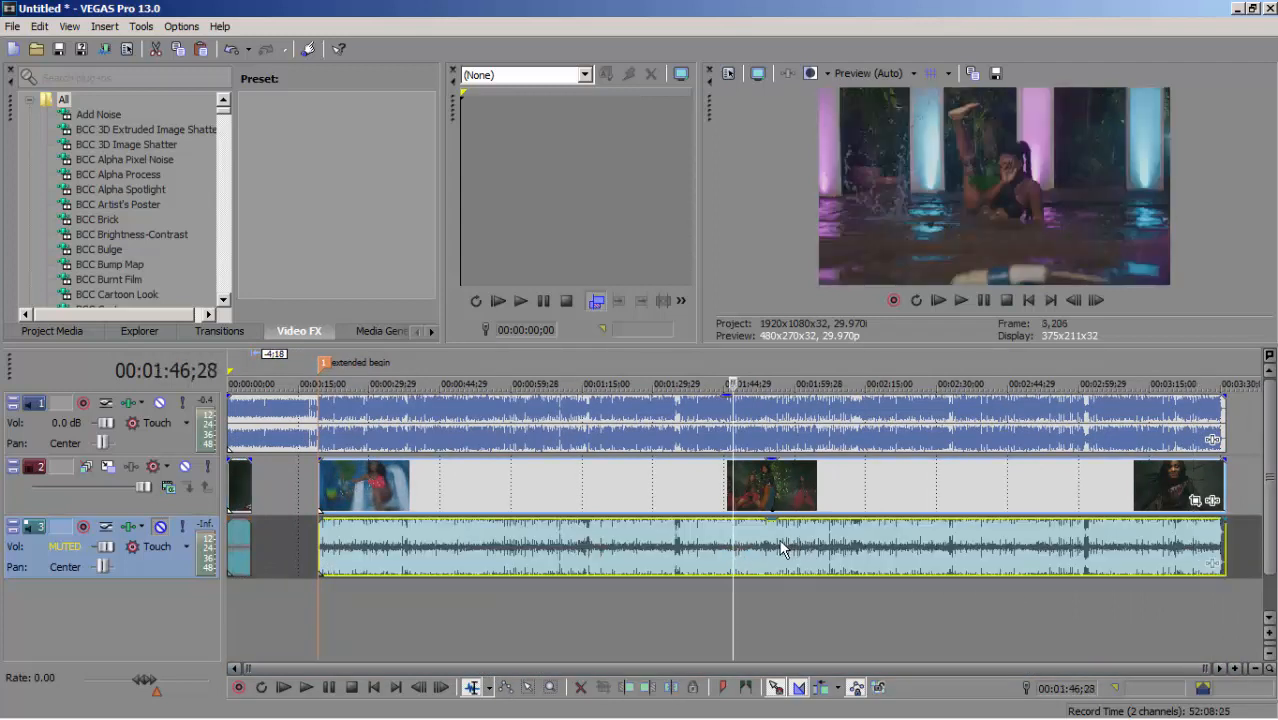
key("space")
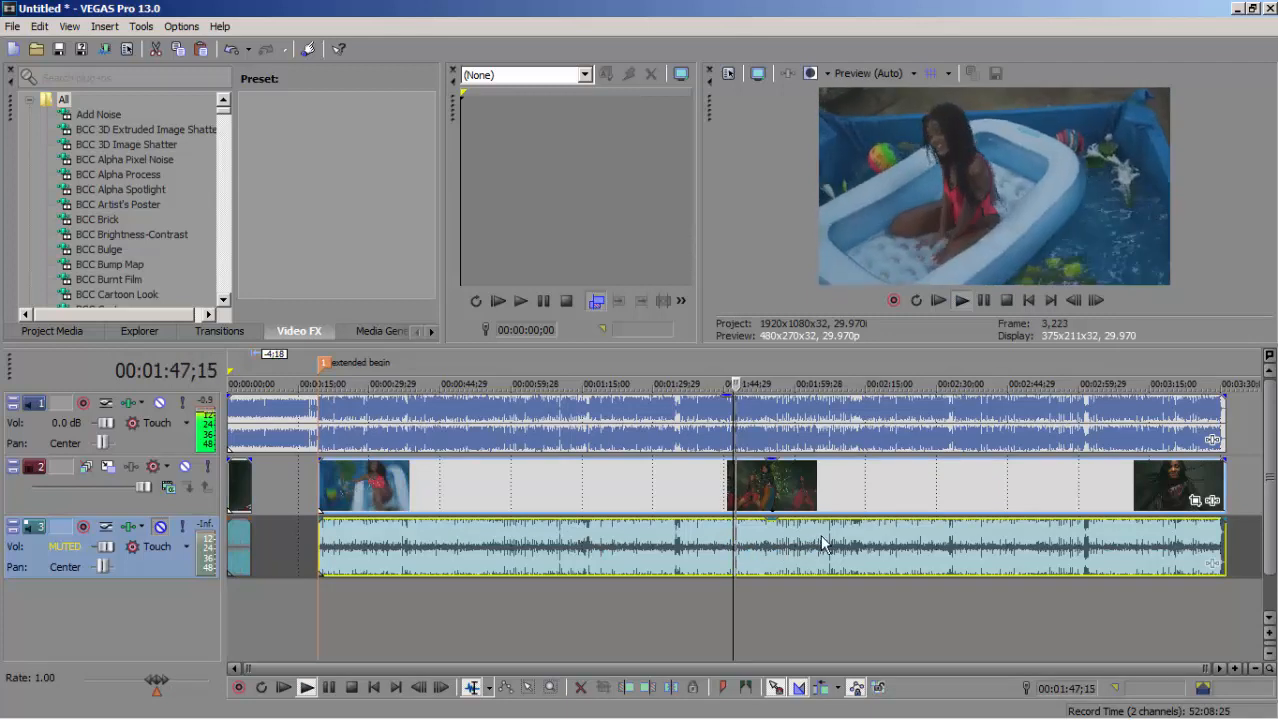
key("space")
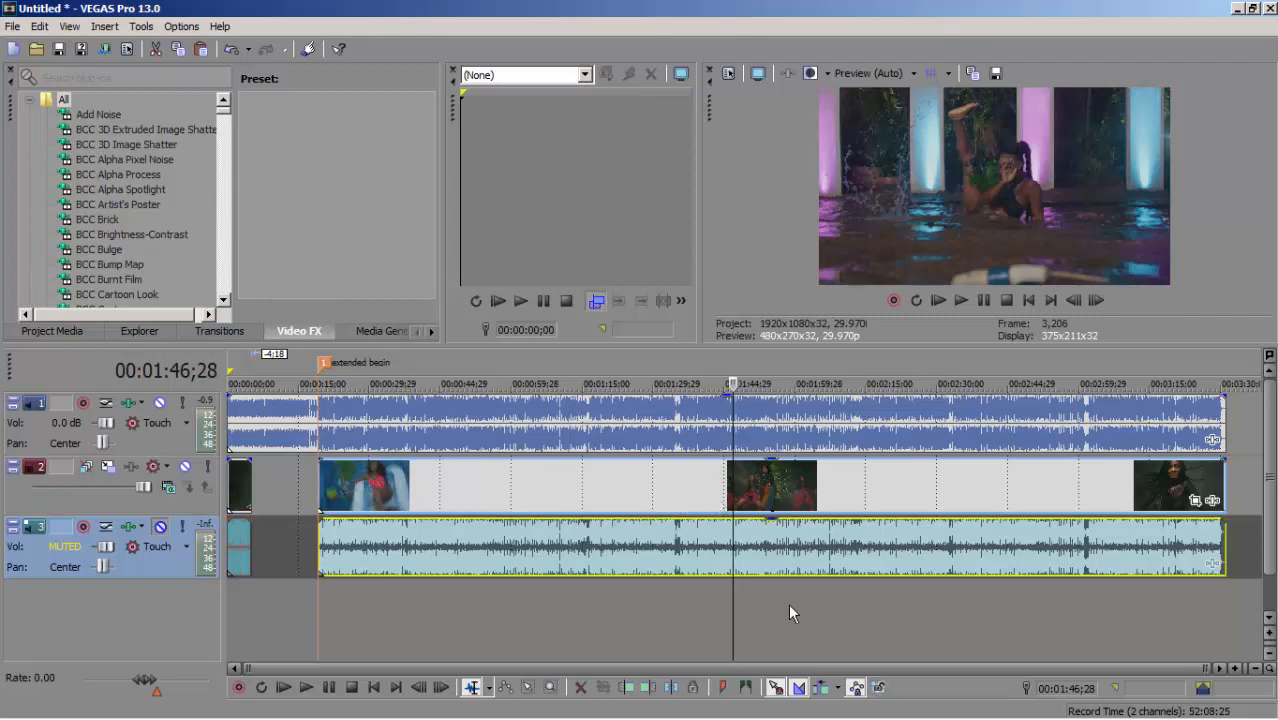
left_click(756, 558)
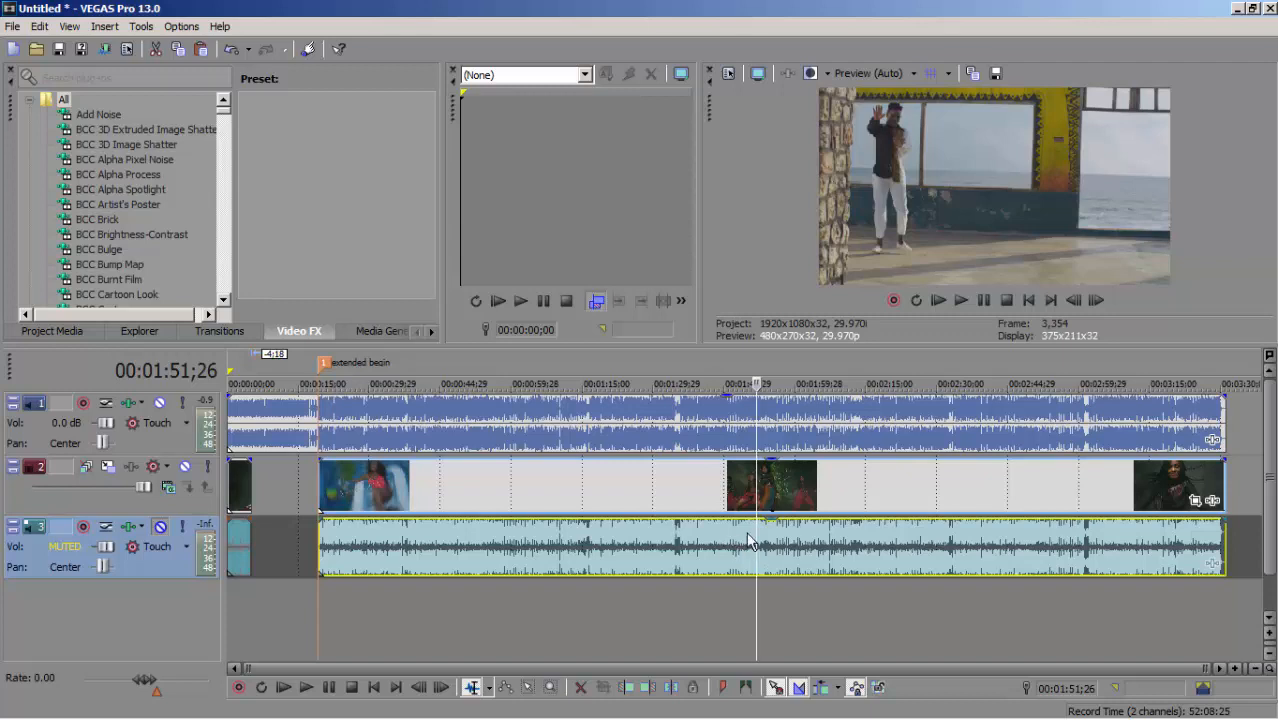
left_click(735, 538)
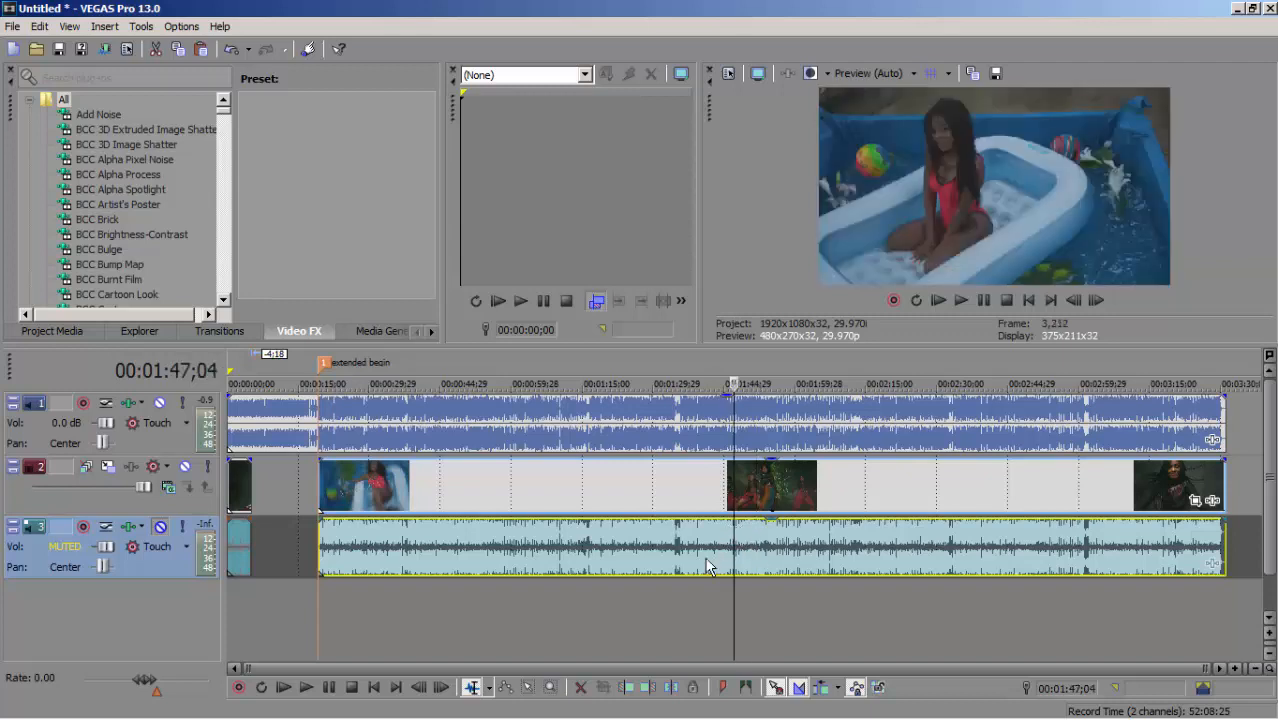
key("space")
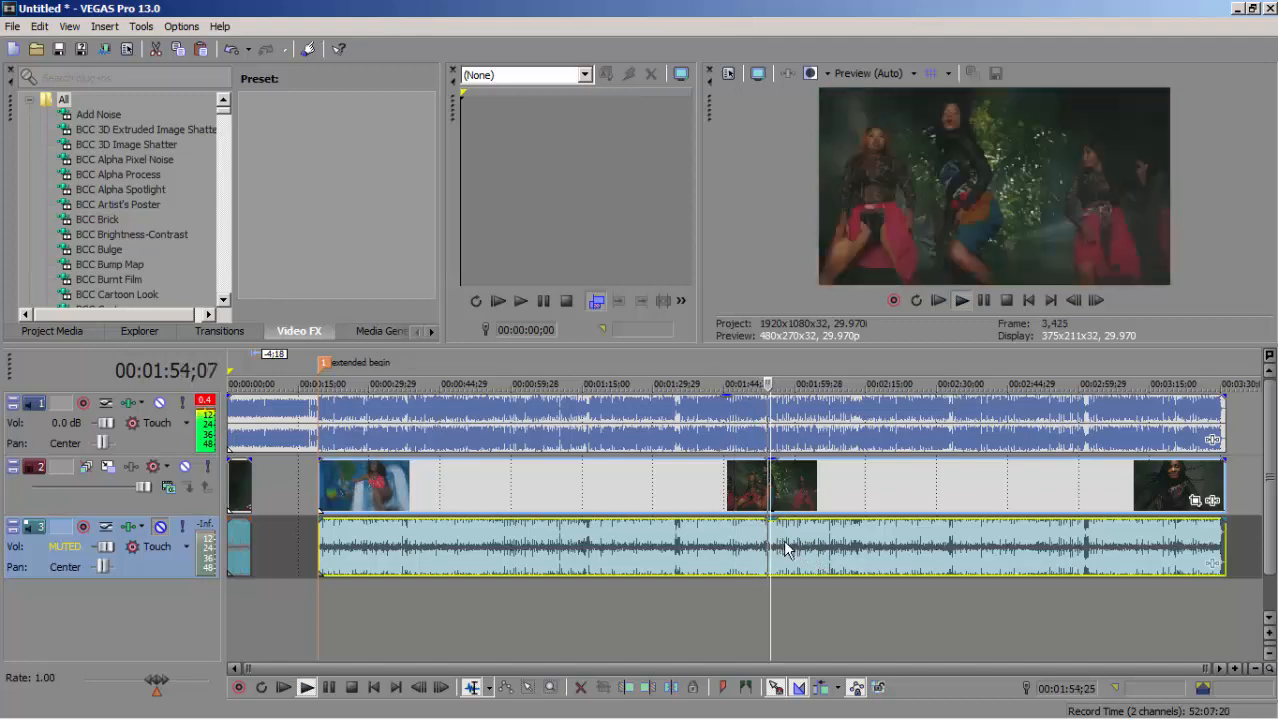
key("space")
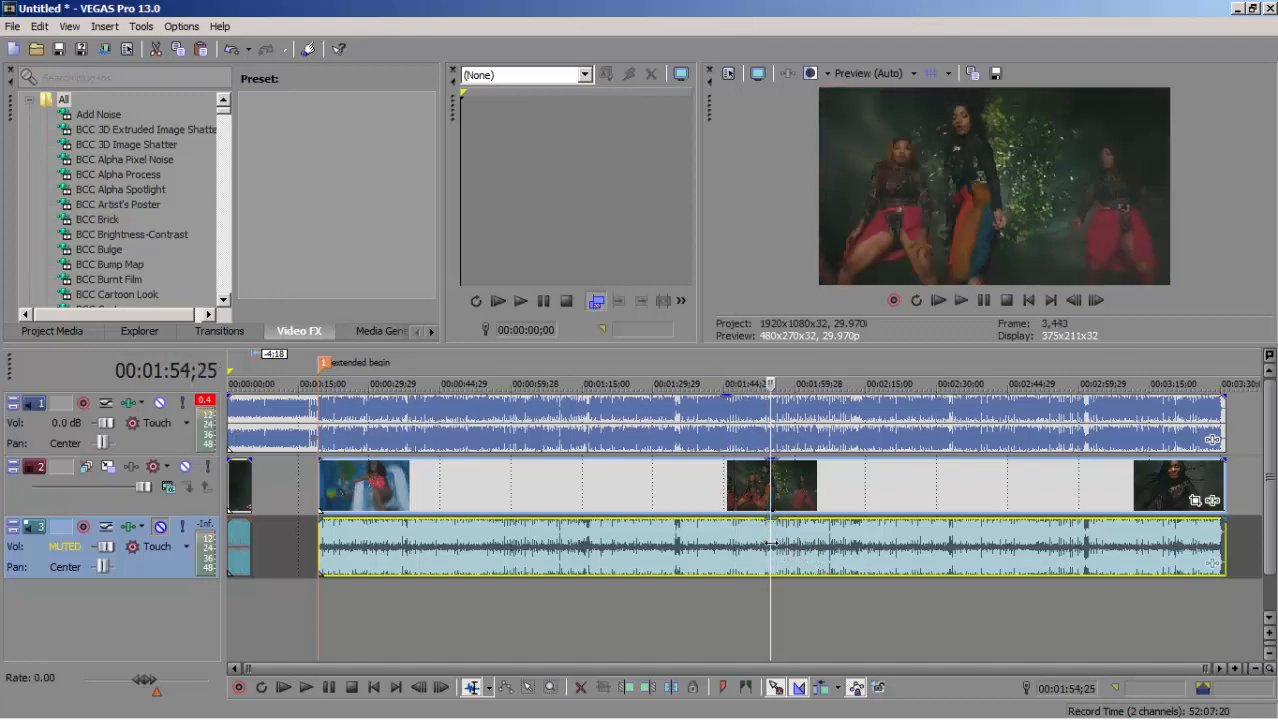
left_click(773, 541)
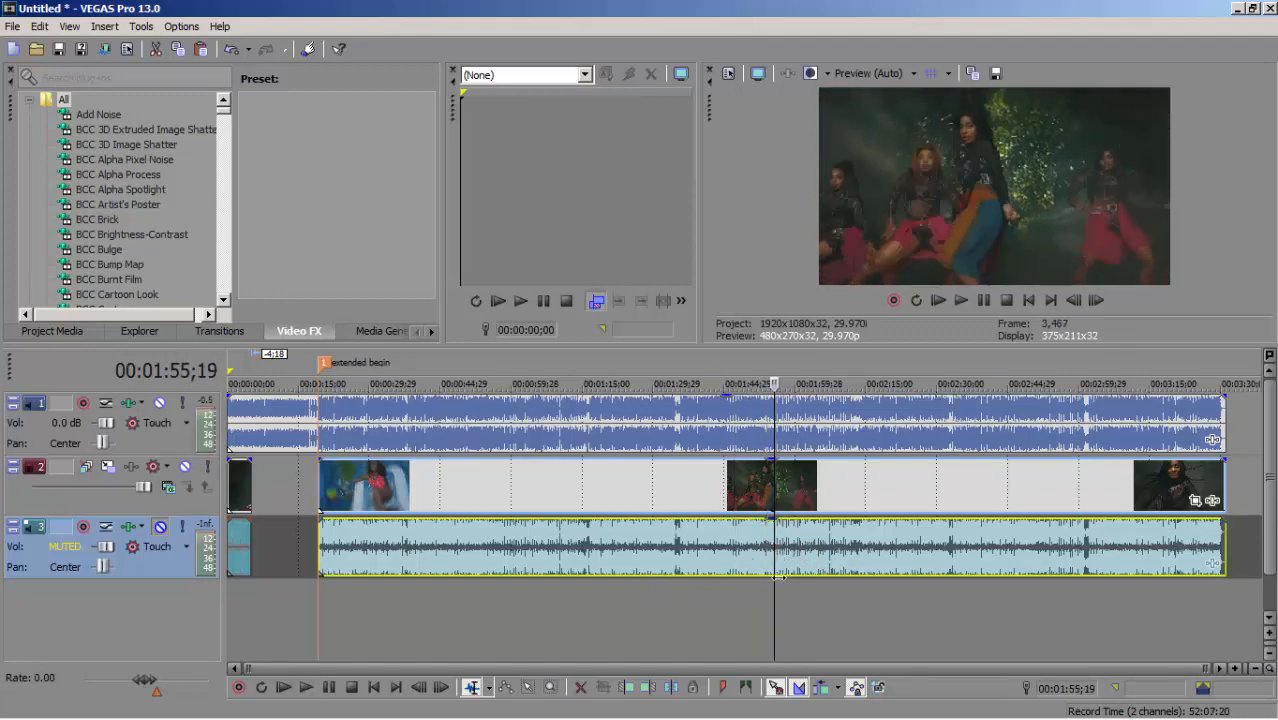
key("s")
left_click(807, 541)
key("s")
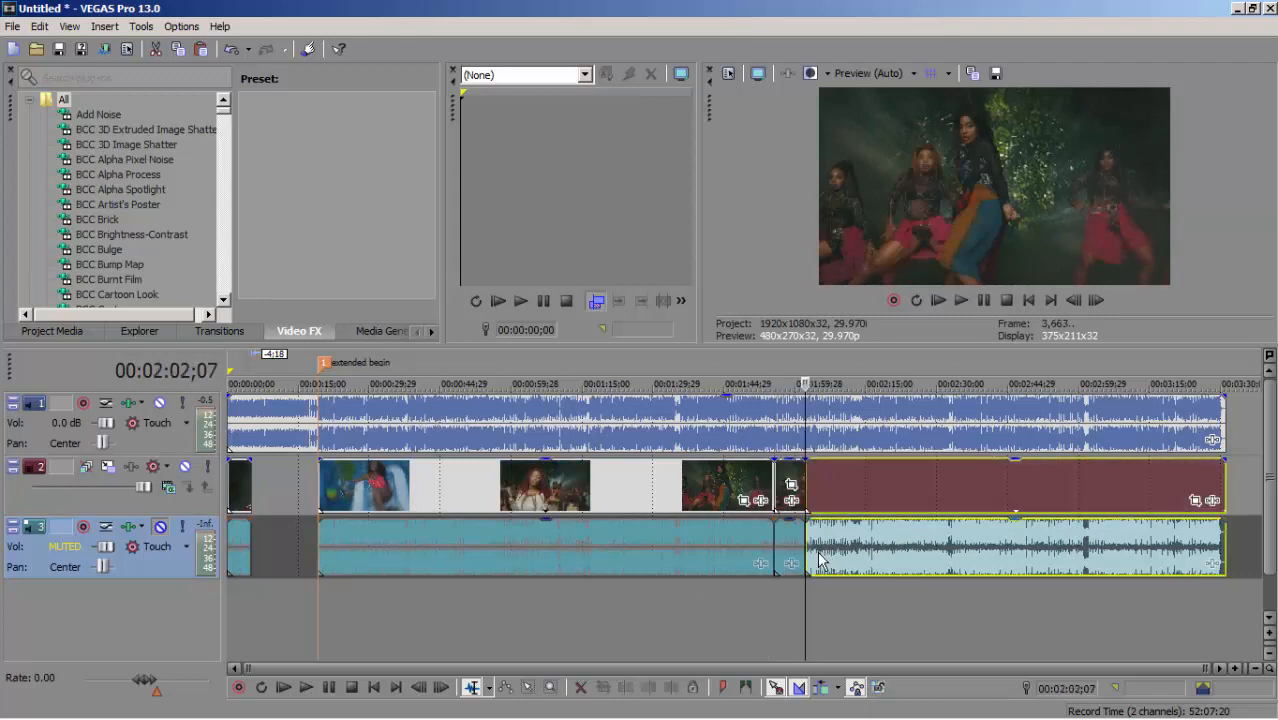
Step: Place a copy of the split-out piece right after the opening clip and extend its end to the "extended begin" marker
left_click(792, 547)
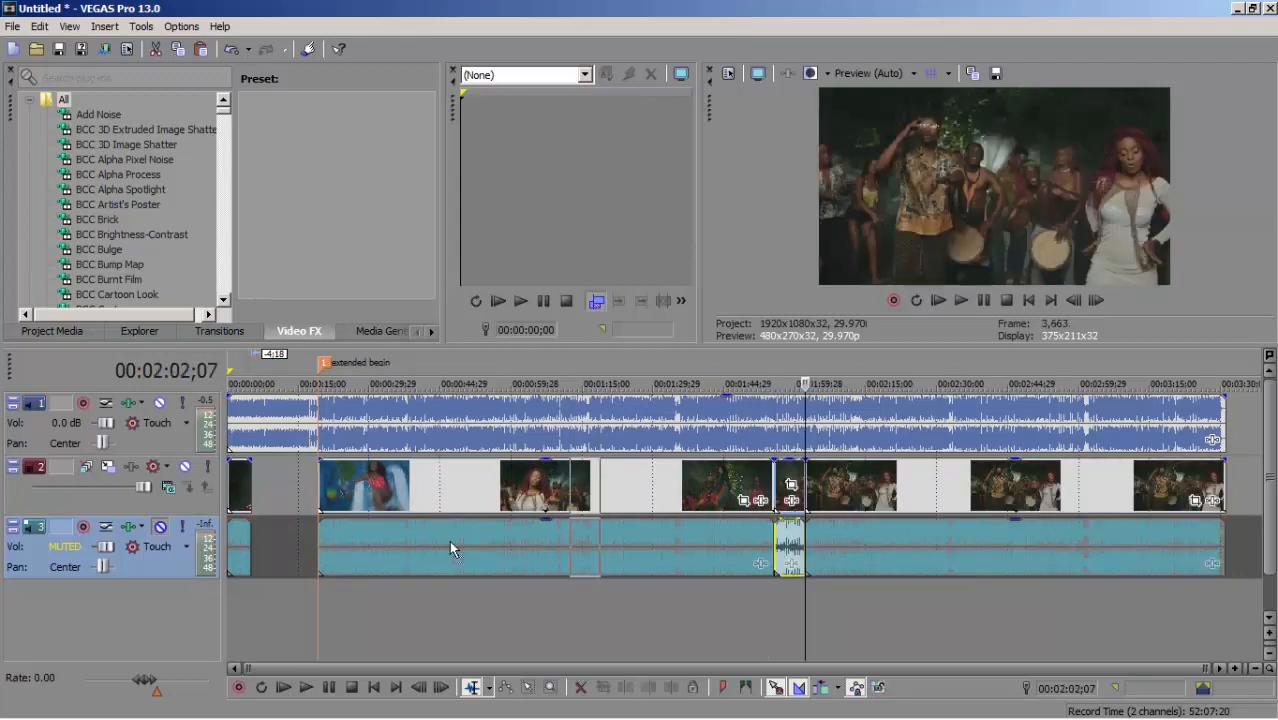
left_click_drag(272, 543, 318, 545)
Step: Delete the original split-out piece and the remainder behind it, and extend the main clip back out to the end of the mix
left_click(794, 540)
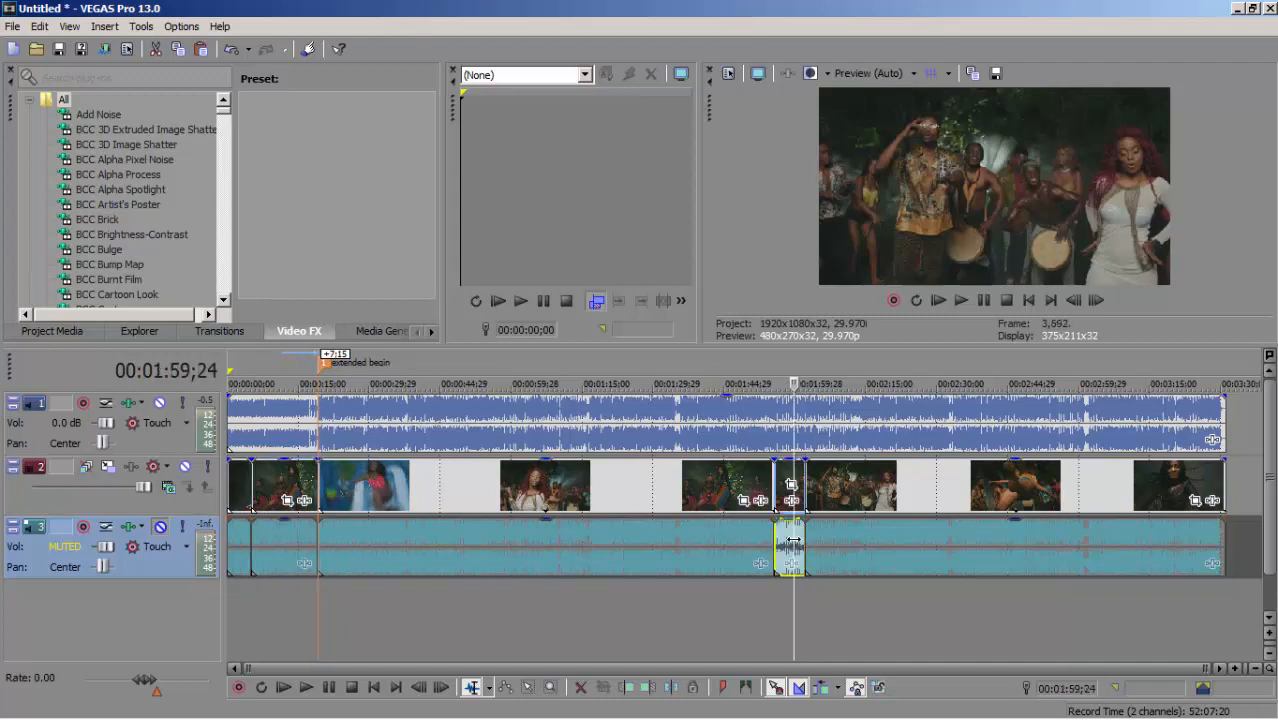
key("Delete")
left_click(897, 557)
left_click_drag(897, 557, 409, 552)
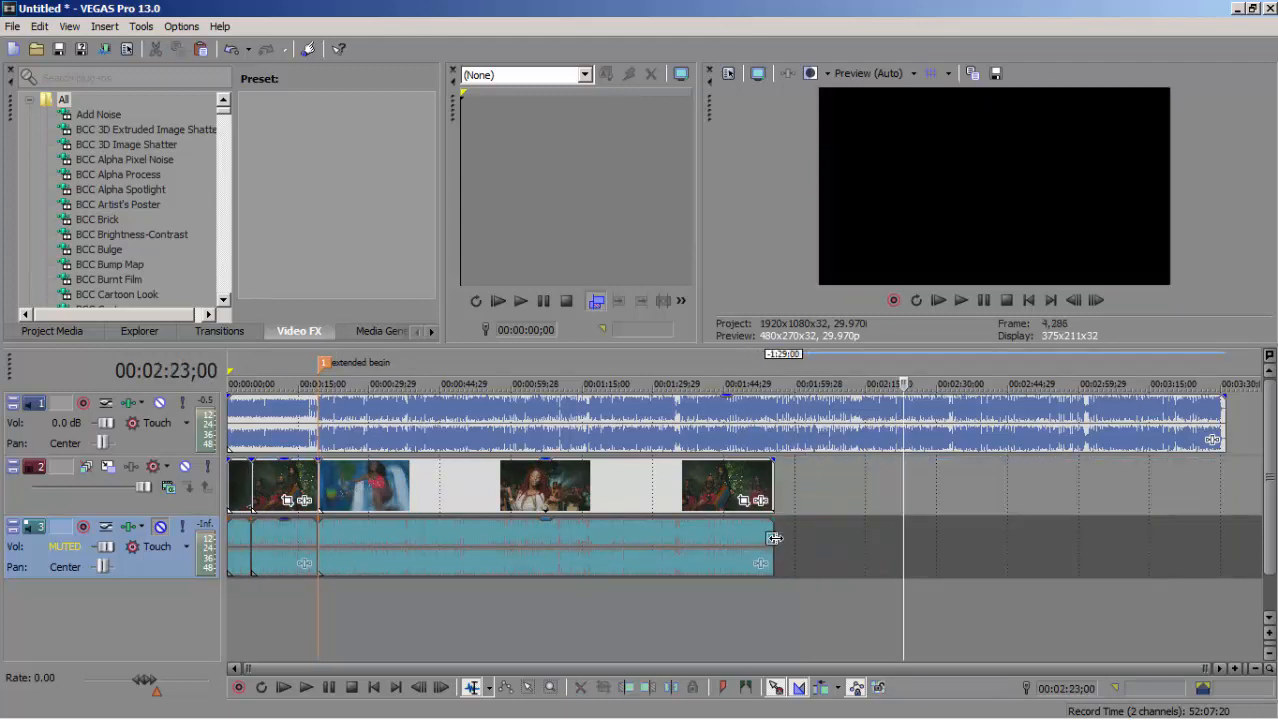
left_click_drag(770, 540, 1224, 540)
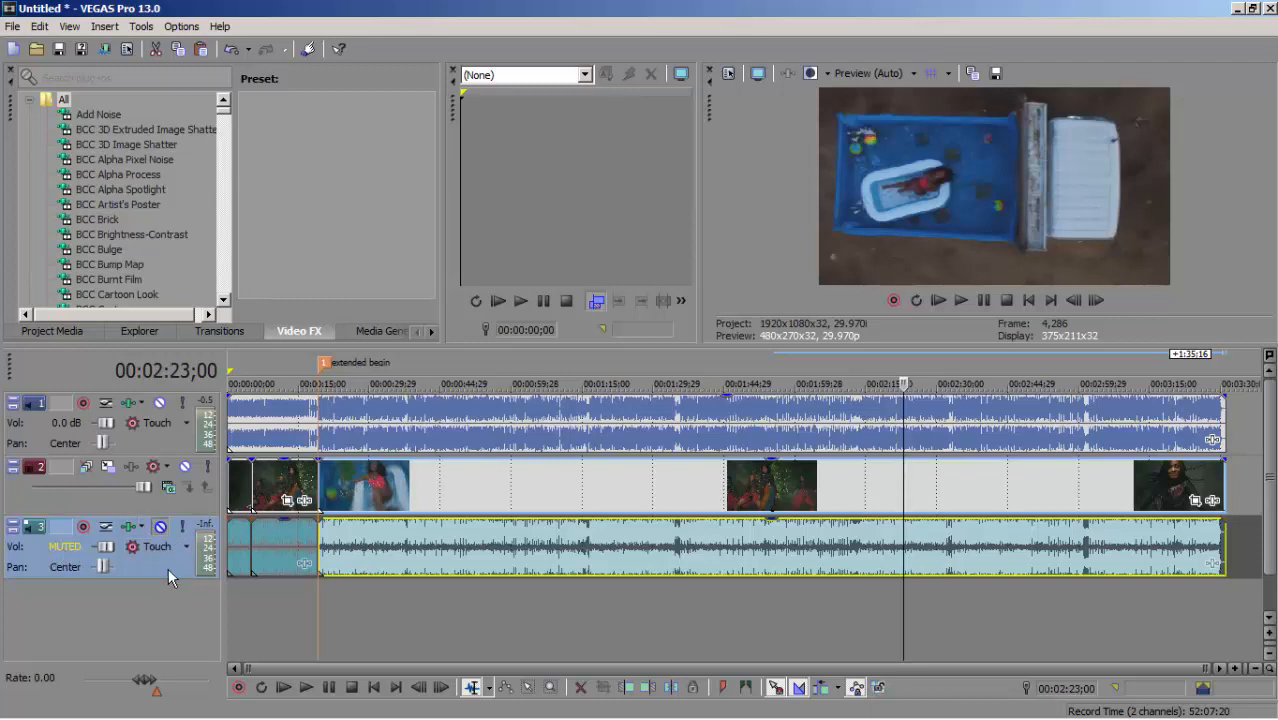
Step: Delete the muted audio track of the video and save the project as Untitled in My Documents
key("Delete")
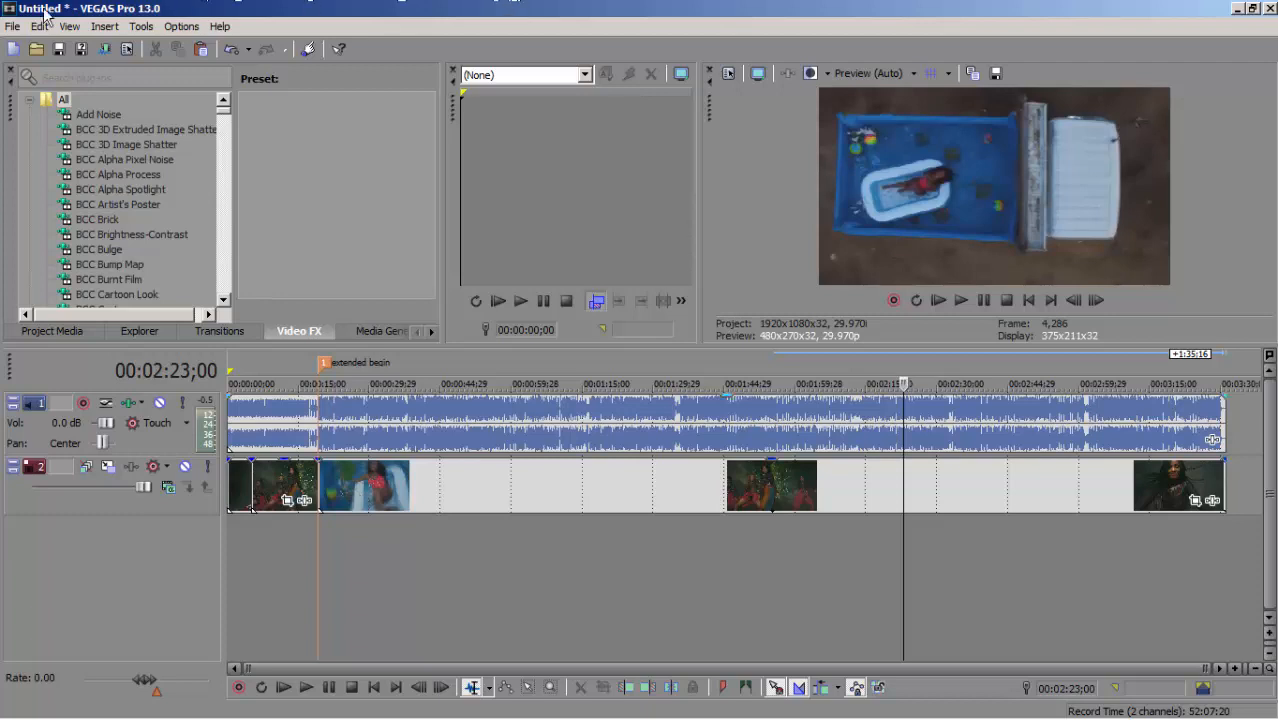
left_click(13, 26)
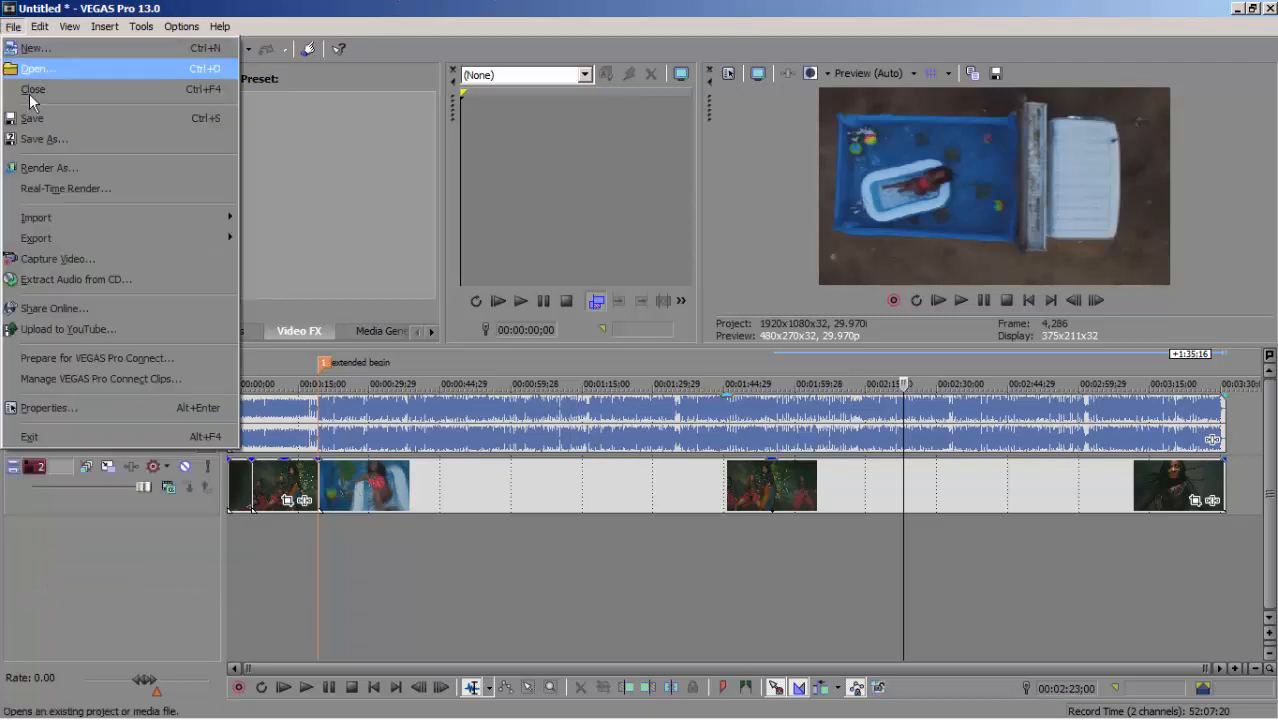
left_click(44, 139)
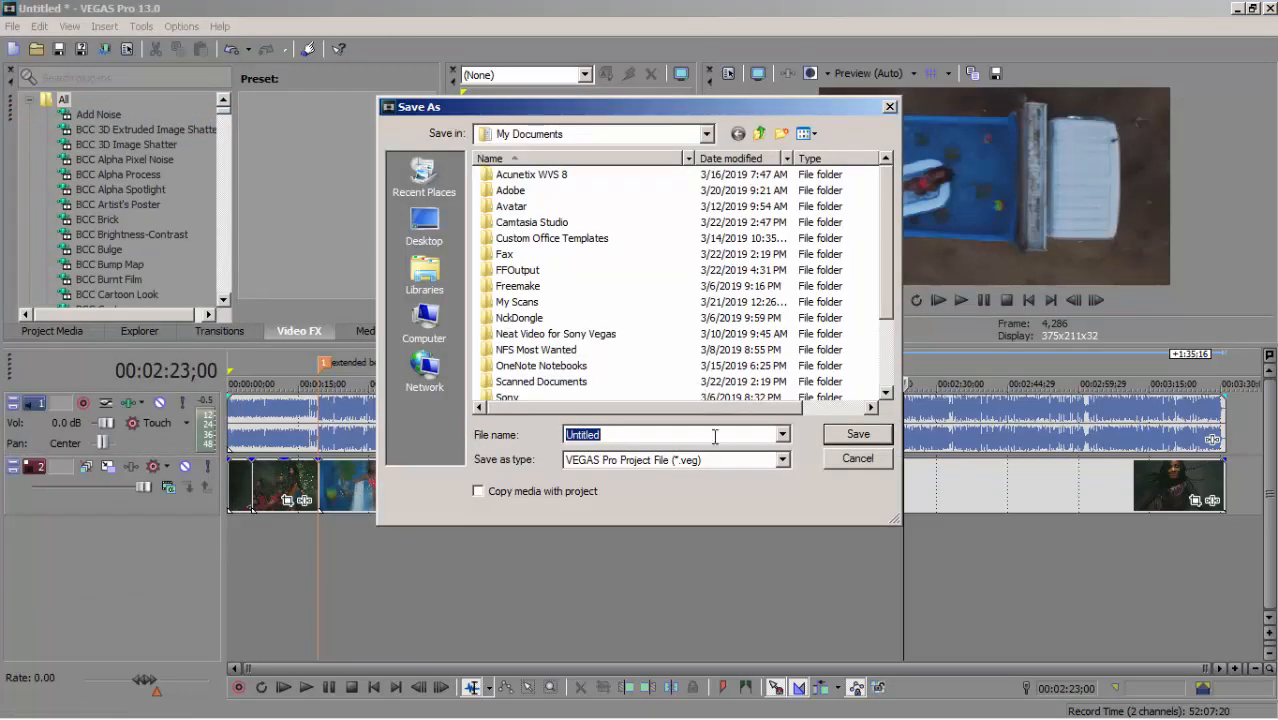
scroll(890, 330, "down", 2)
left_click(857, 434)
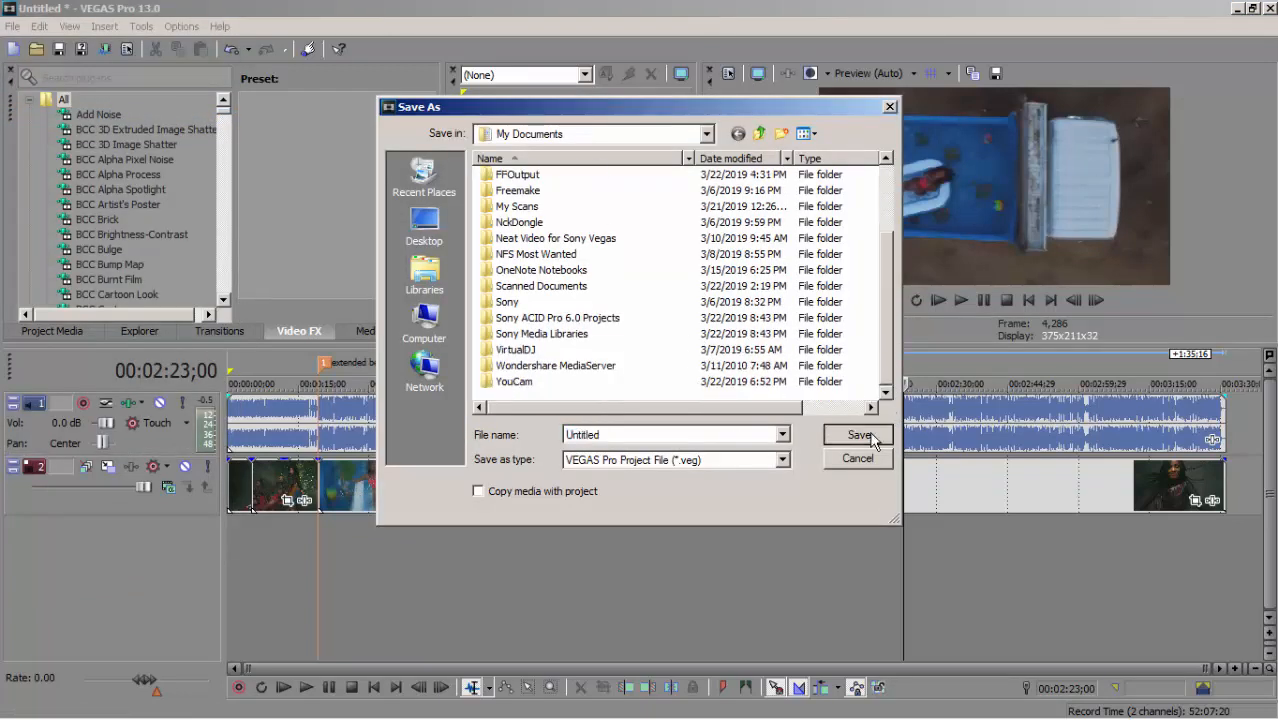
Step: Enlarge the video preview by giving the upper panes more height above the timeline
right_click(122, 533)
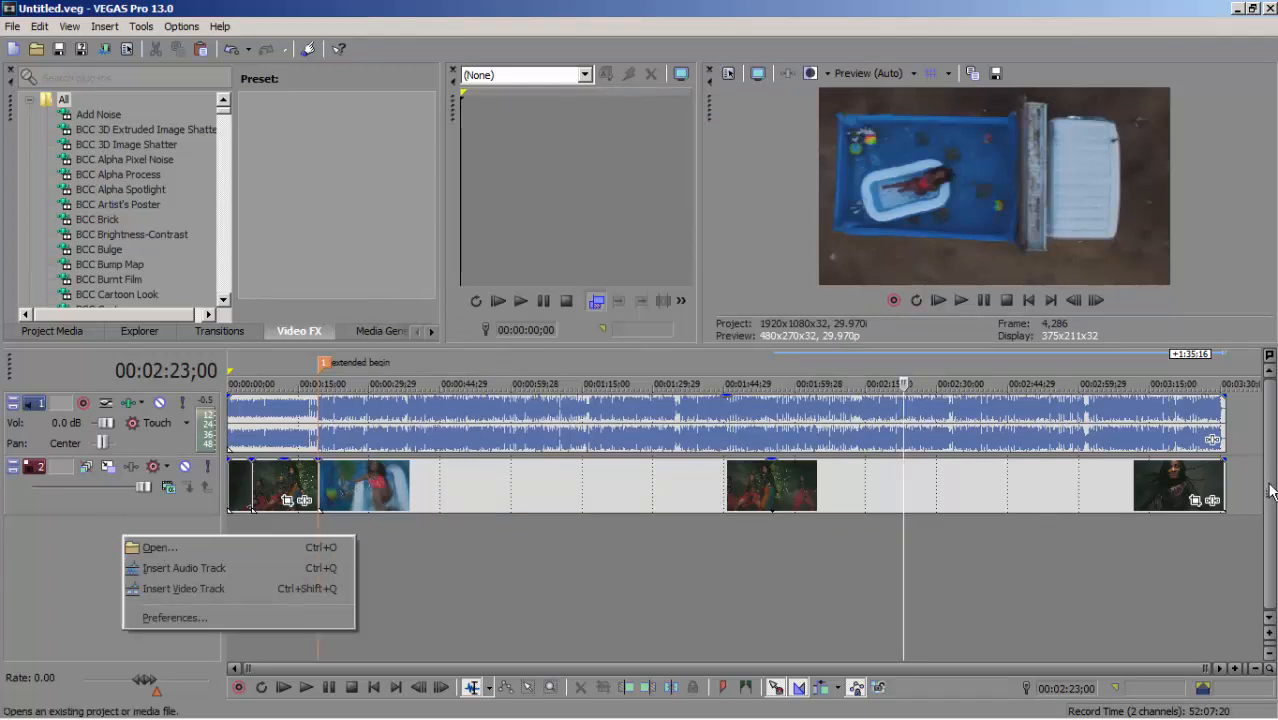
left_click(1072, 677)
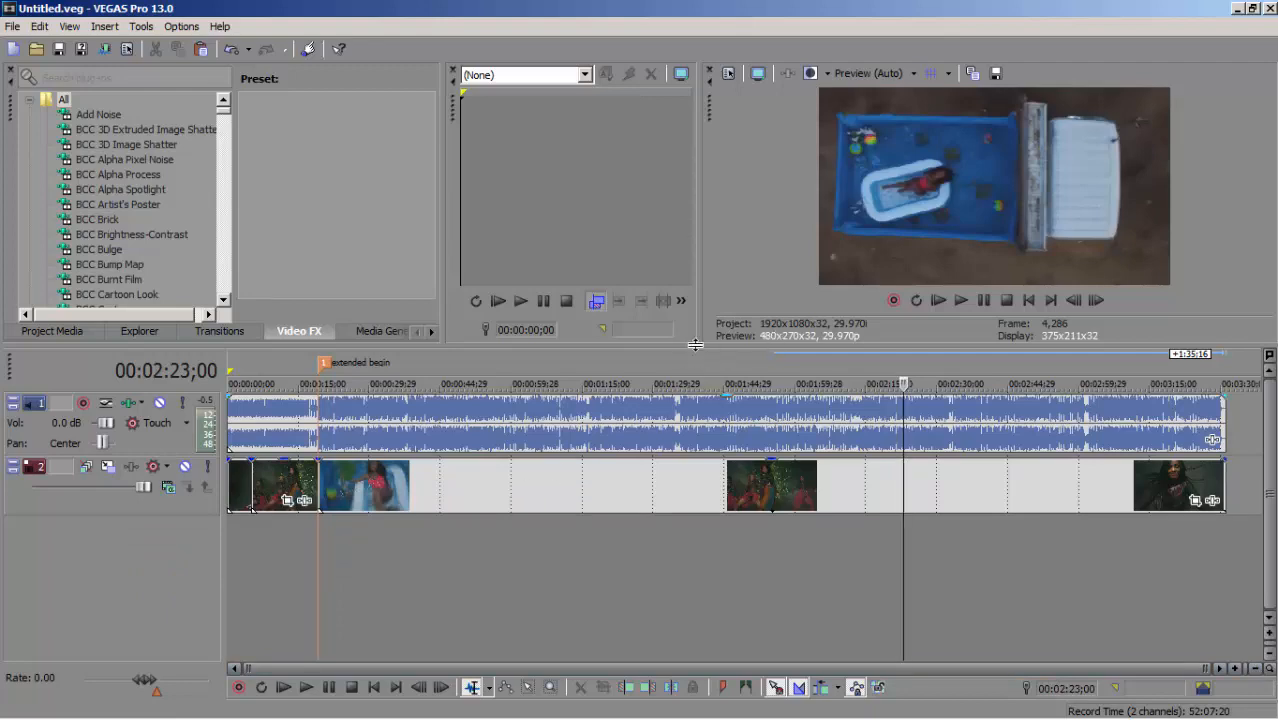
left_click_drag(695, 344, 690, 441)
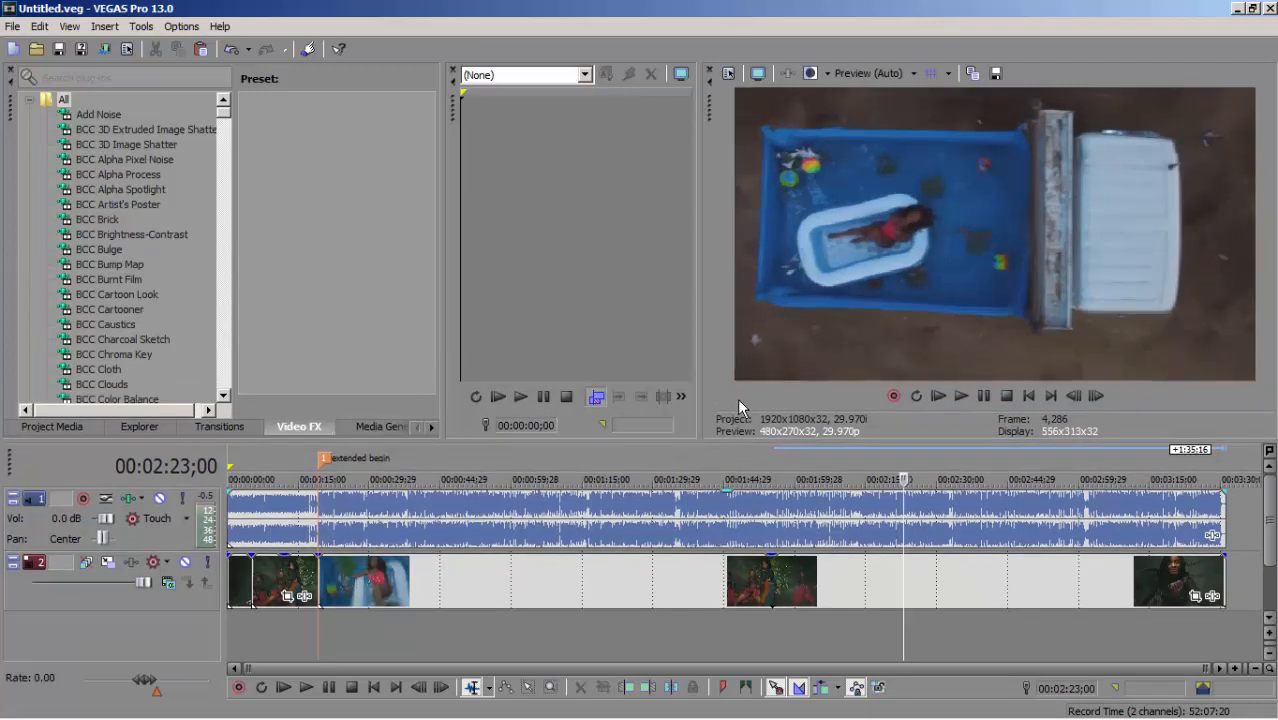
Step: Examine the main clip's frames at several points between 00:00:50;20 and 00:03:03;02 and browse the video effects list to the S_ effects
left_click(807, 570)
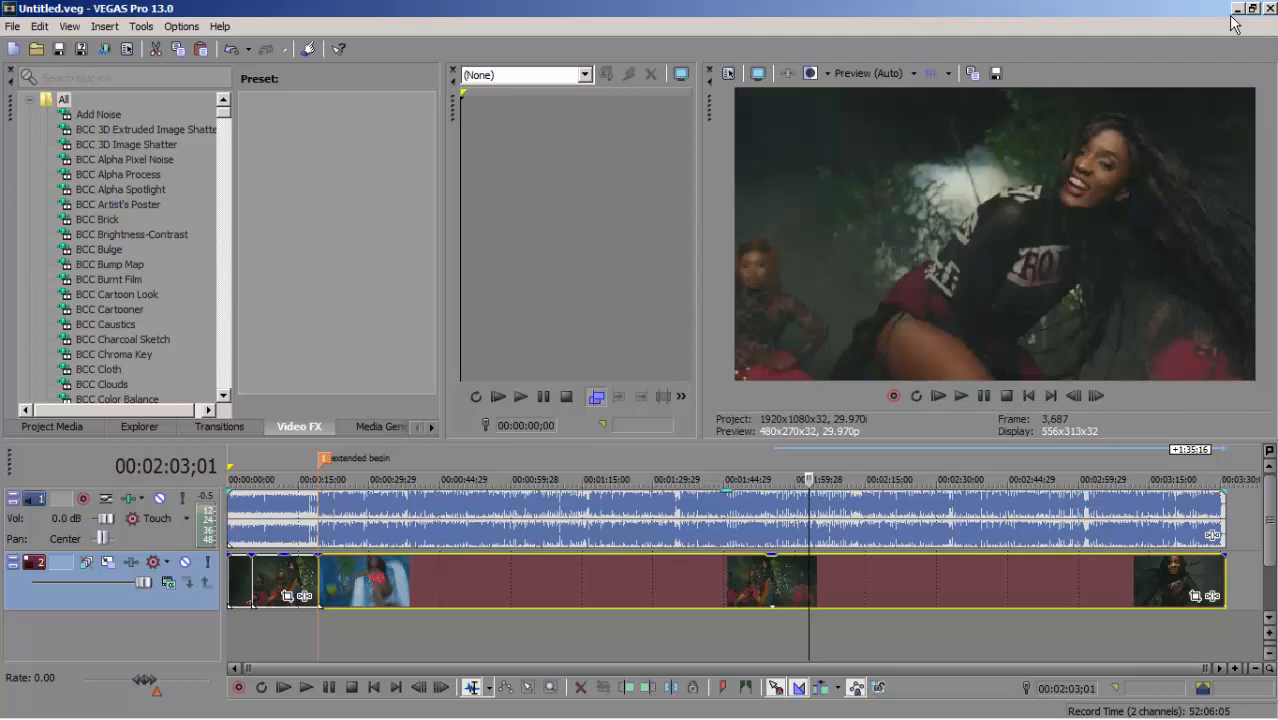
left_click(827, 591)
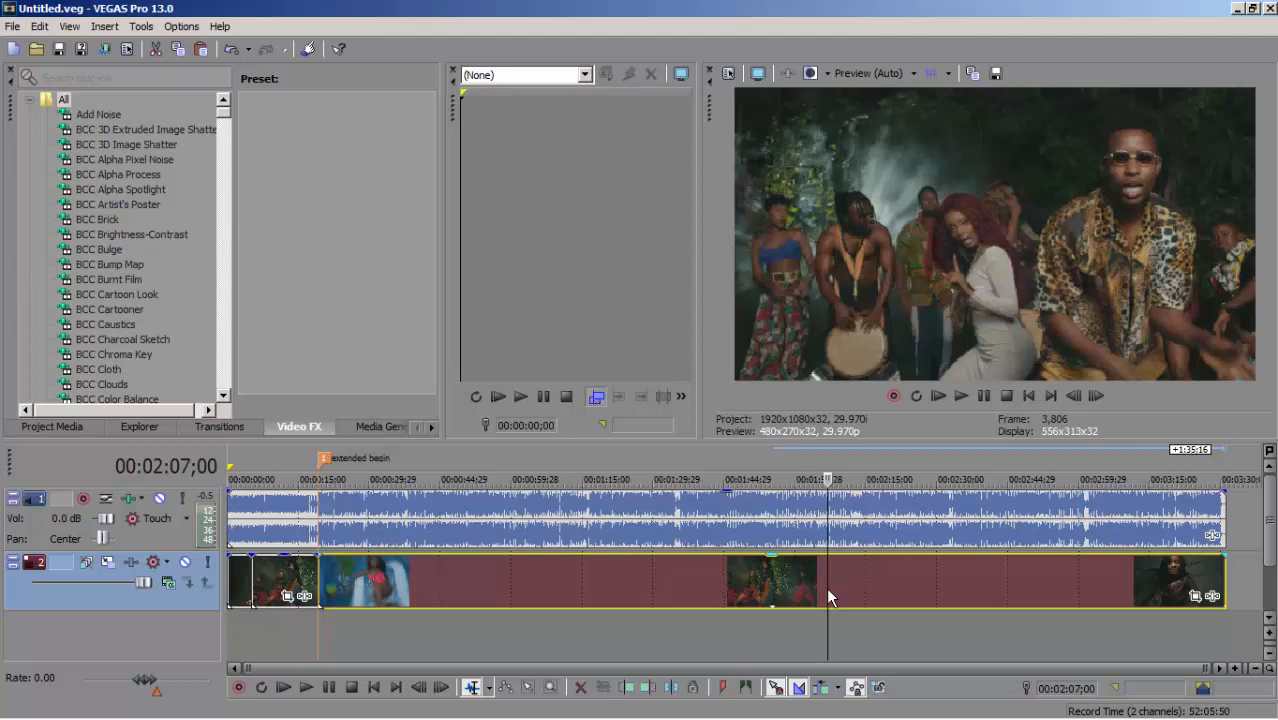
left_click(925, 583)
left_click(947, 574)
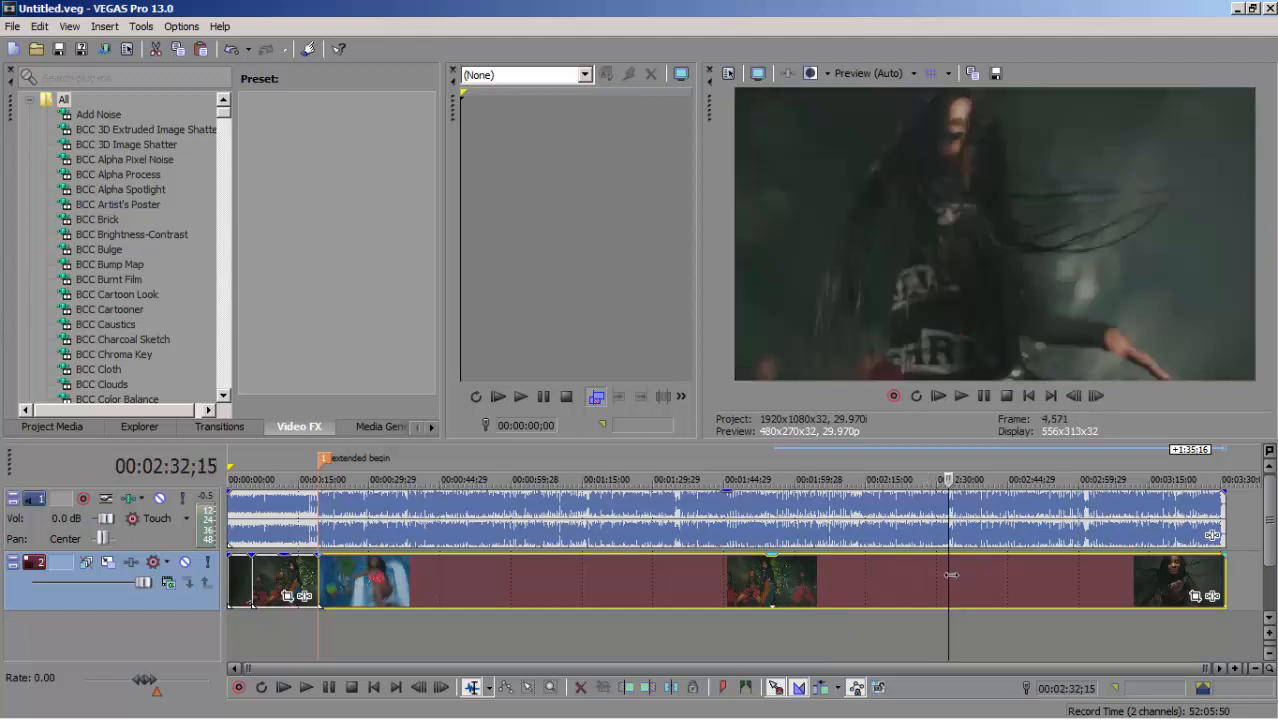
left_click(1078, 579)
left_click(1091, 578)
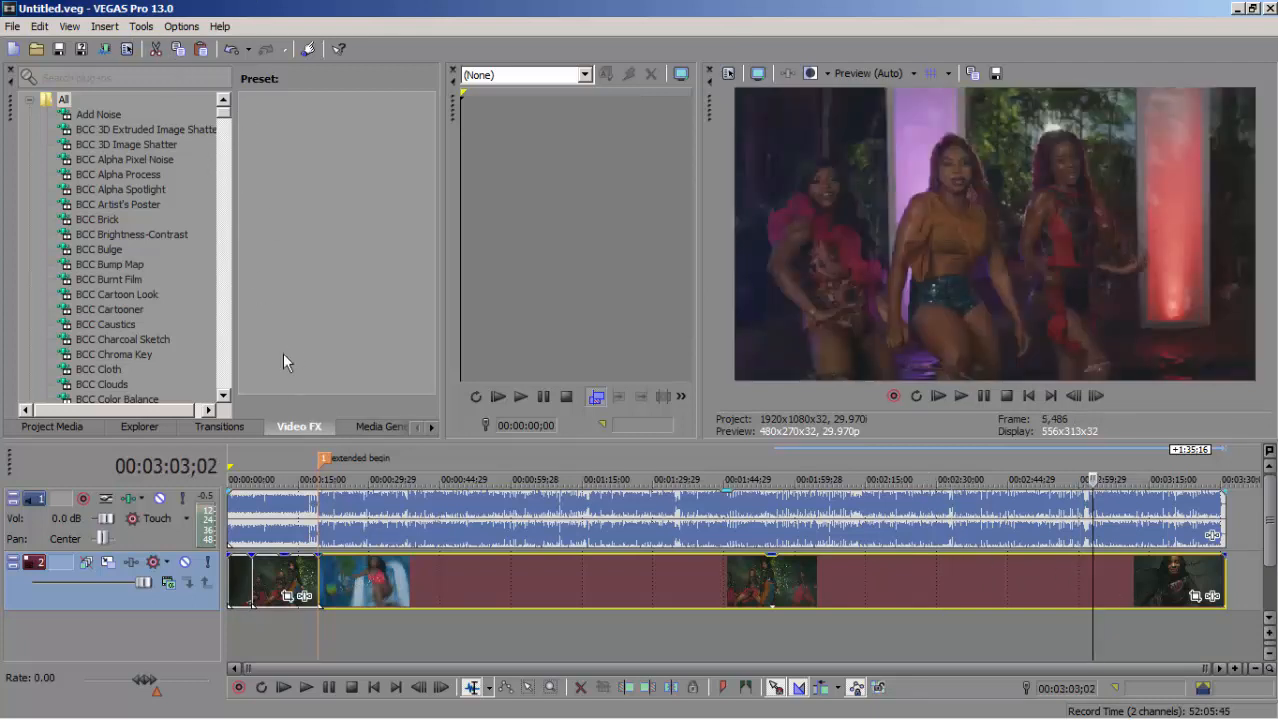
left_click_drag(237, 112, 263, 330)
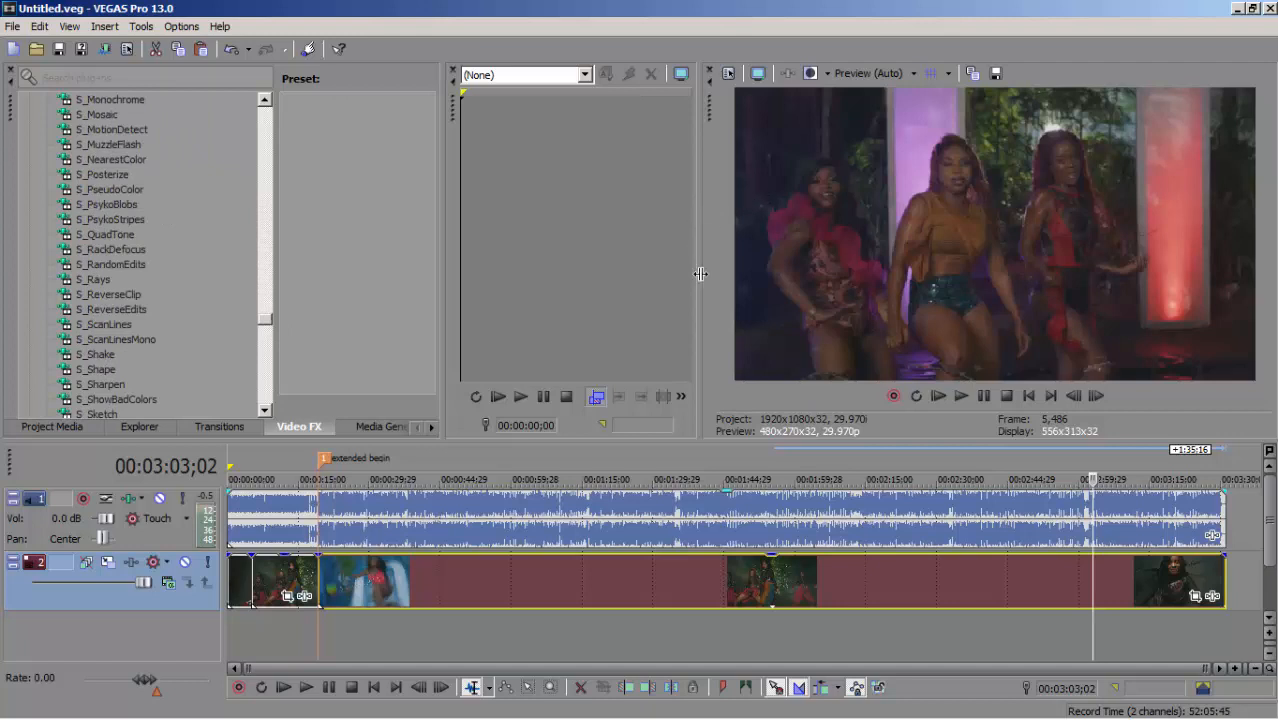
left_click(466, 579)
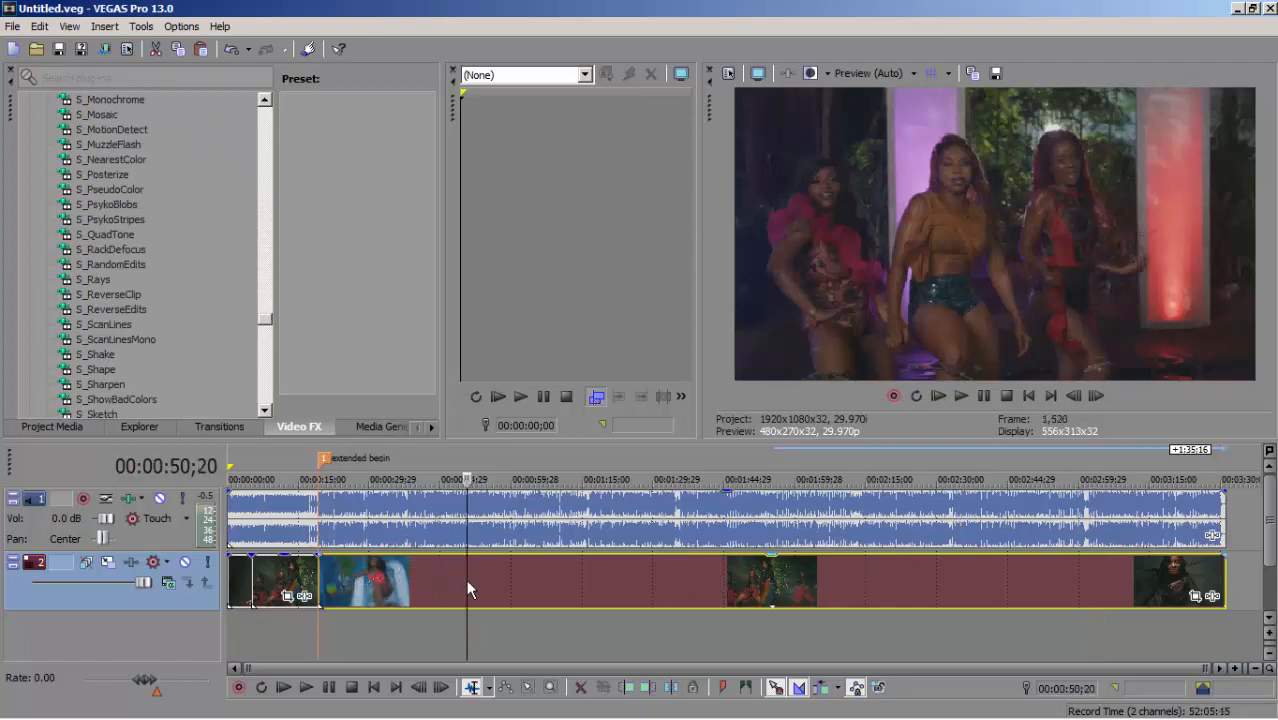
left_click(580, 581)
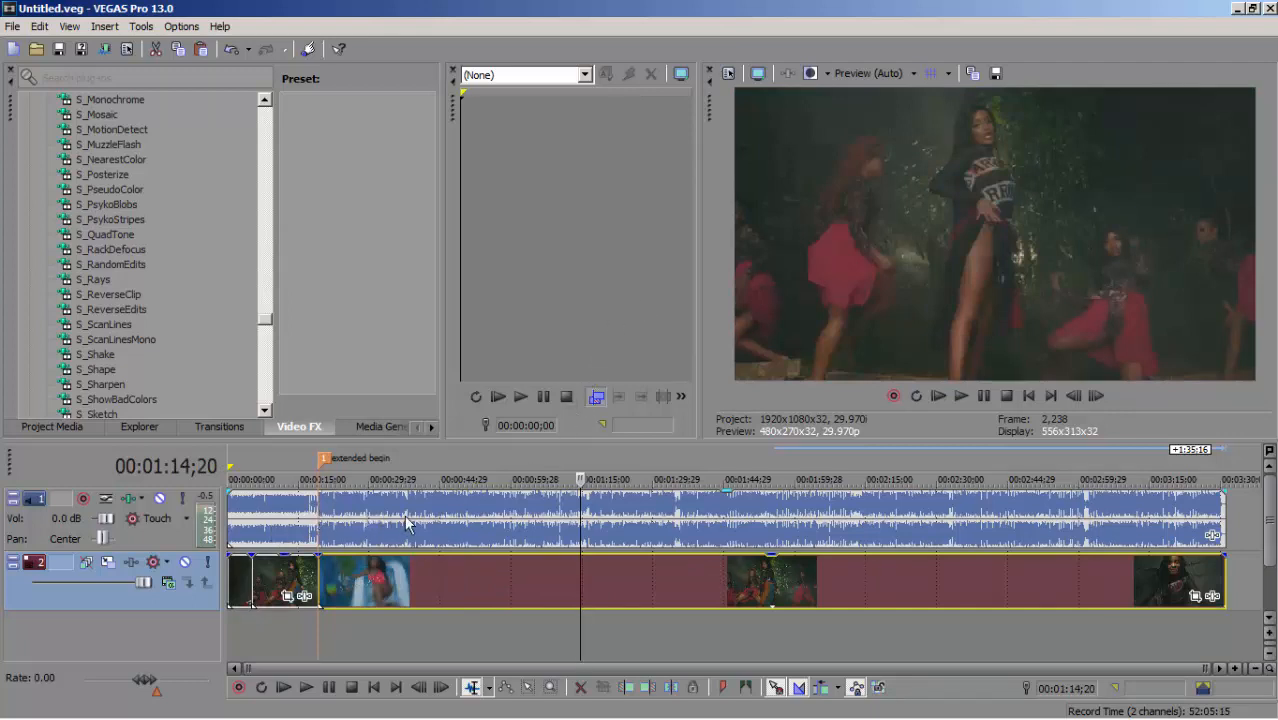
Step: Select the time range covering the whole audio mix, from 00:00:00;00 to 00:03:31;07
double_click(537, 531)
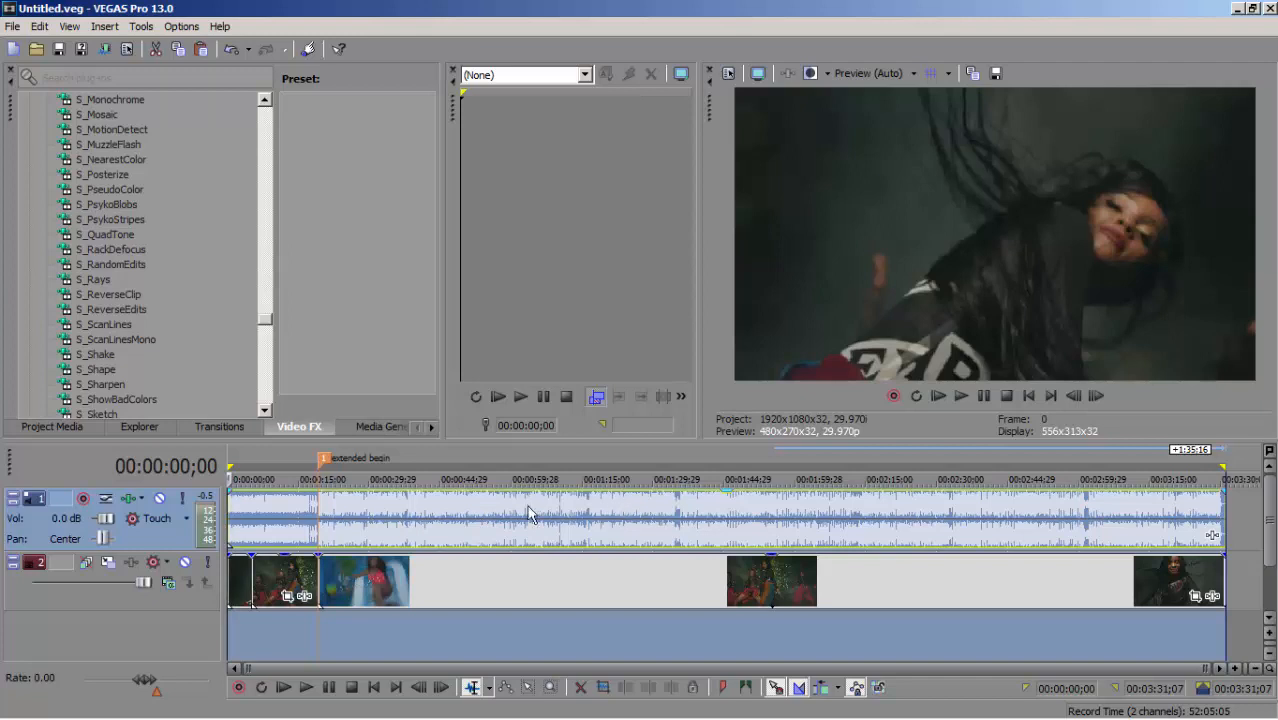
left_click(13, 26)
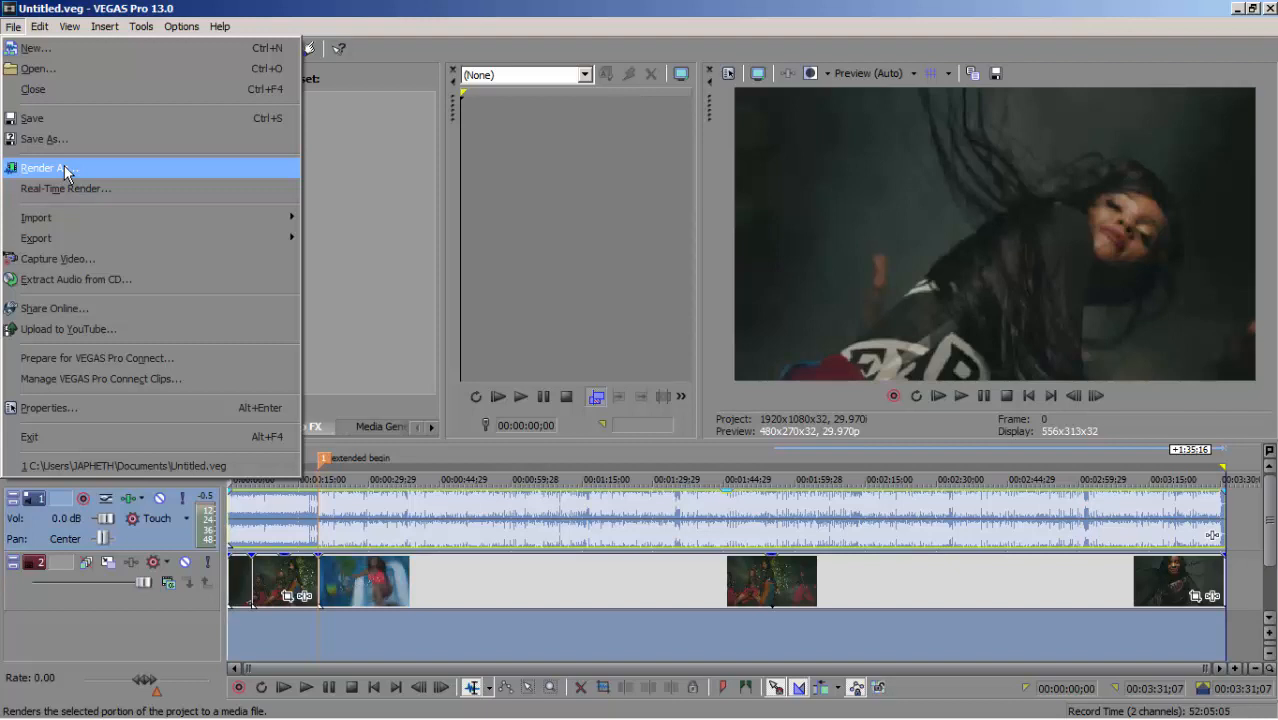
left_click(463, 8)
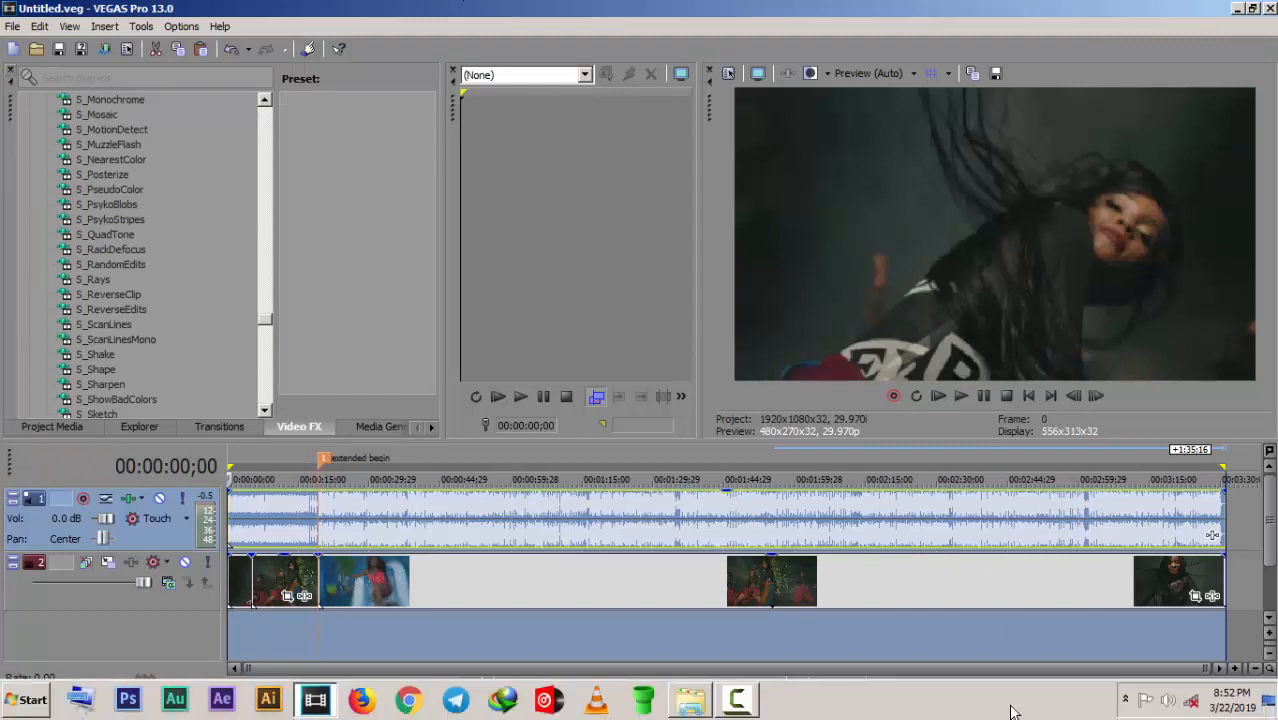
left_click(736, 699)
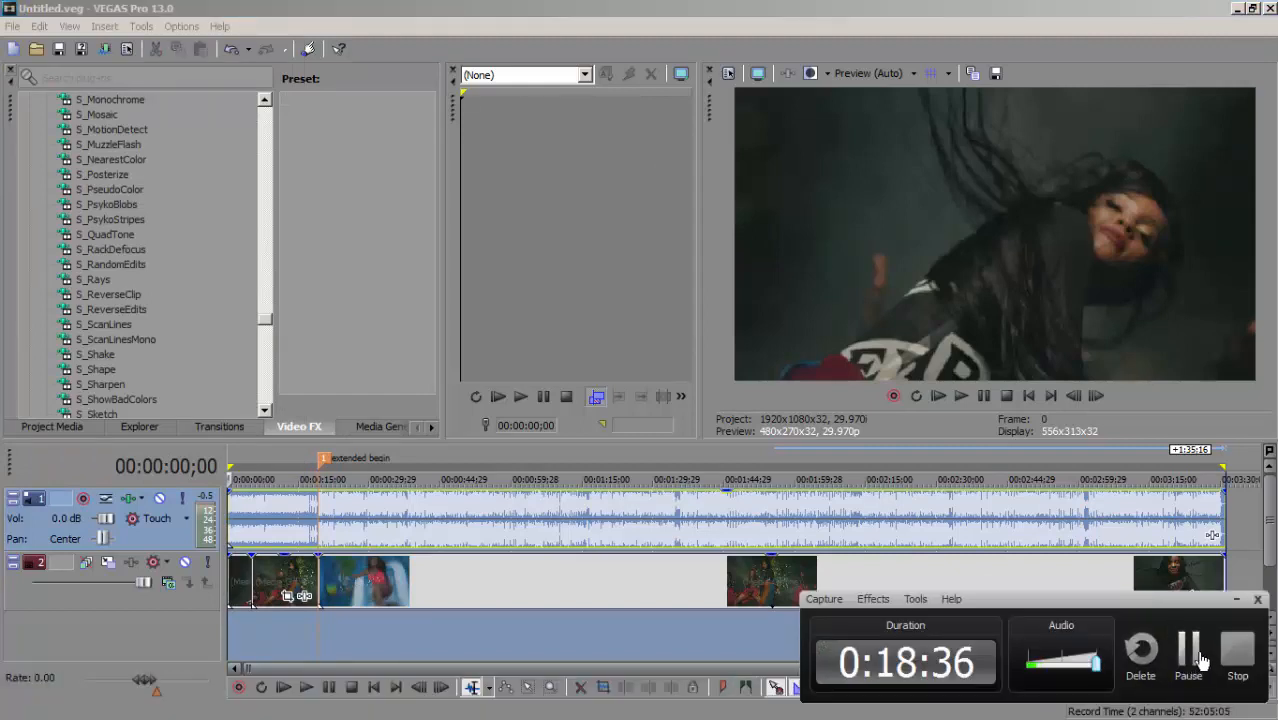
left_click(1188, 655)
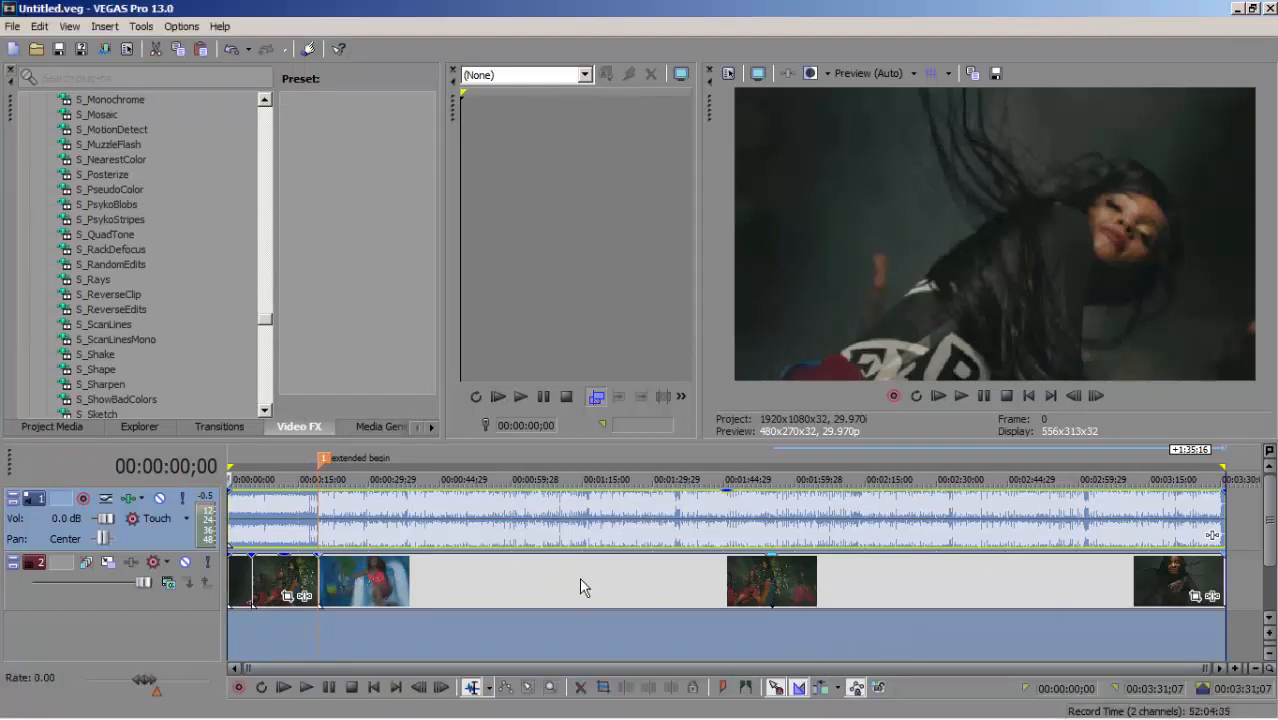
Step: Insert a new video track above the audio mix and place the cursor on it at 00:00:19;06
right_click(178, 628)
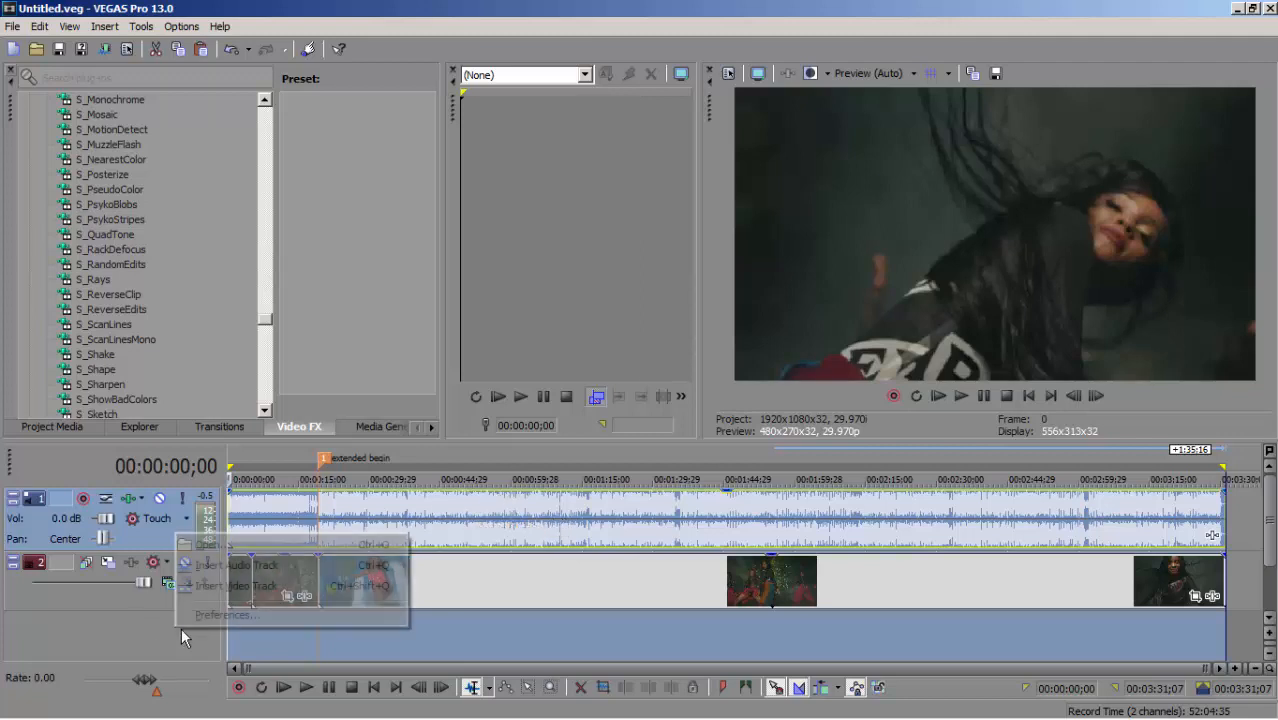
left_click(244, 579)
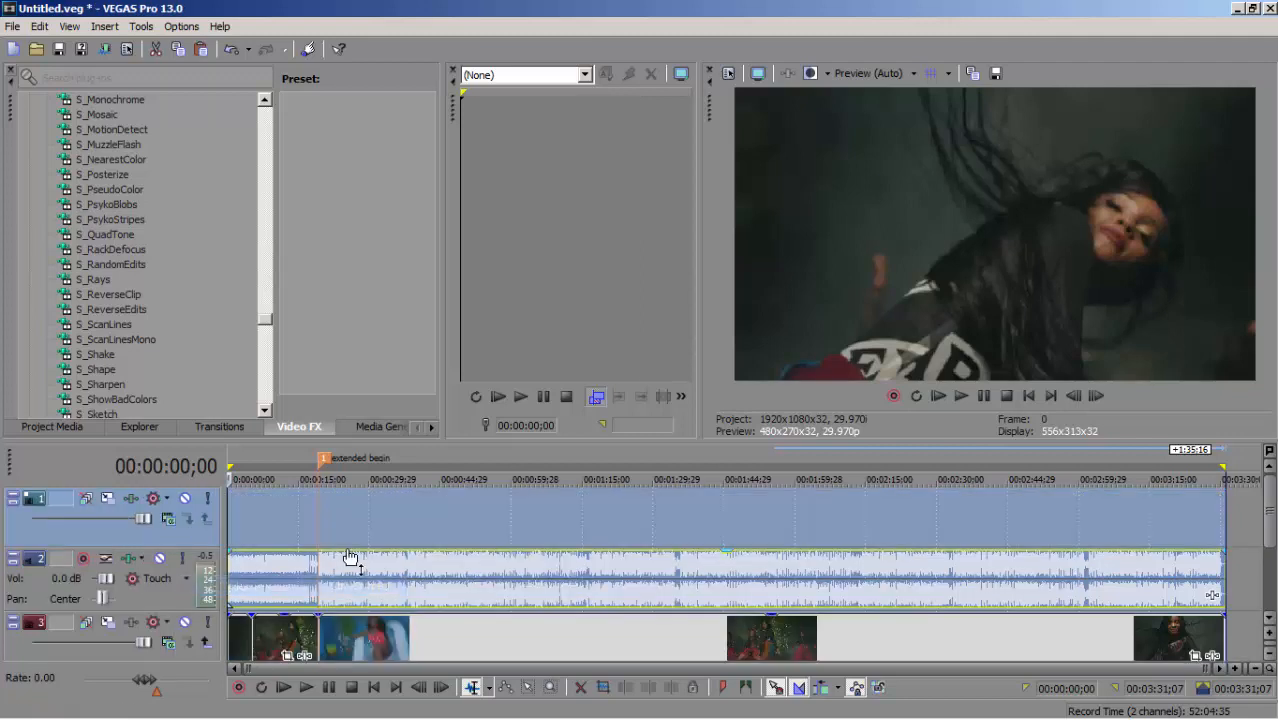
left_click(317, 510)
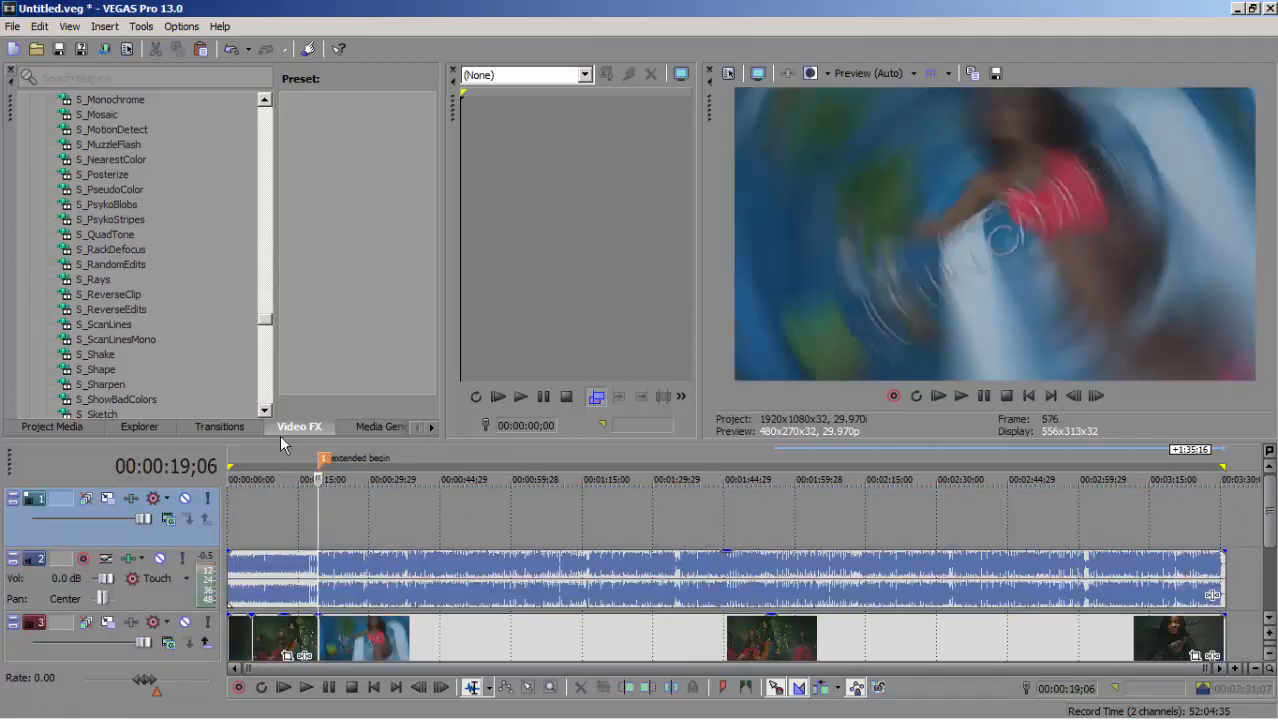
Step: Show the media generators and select the default Checkerboard preset
left_click(369, 427)
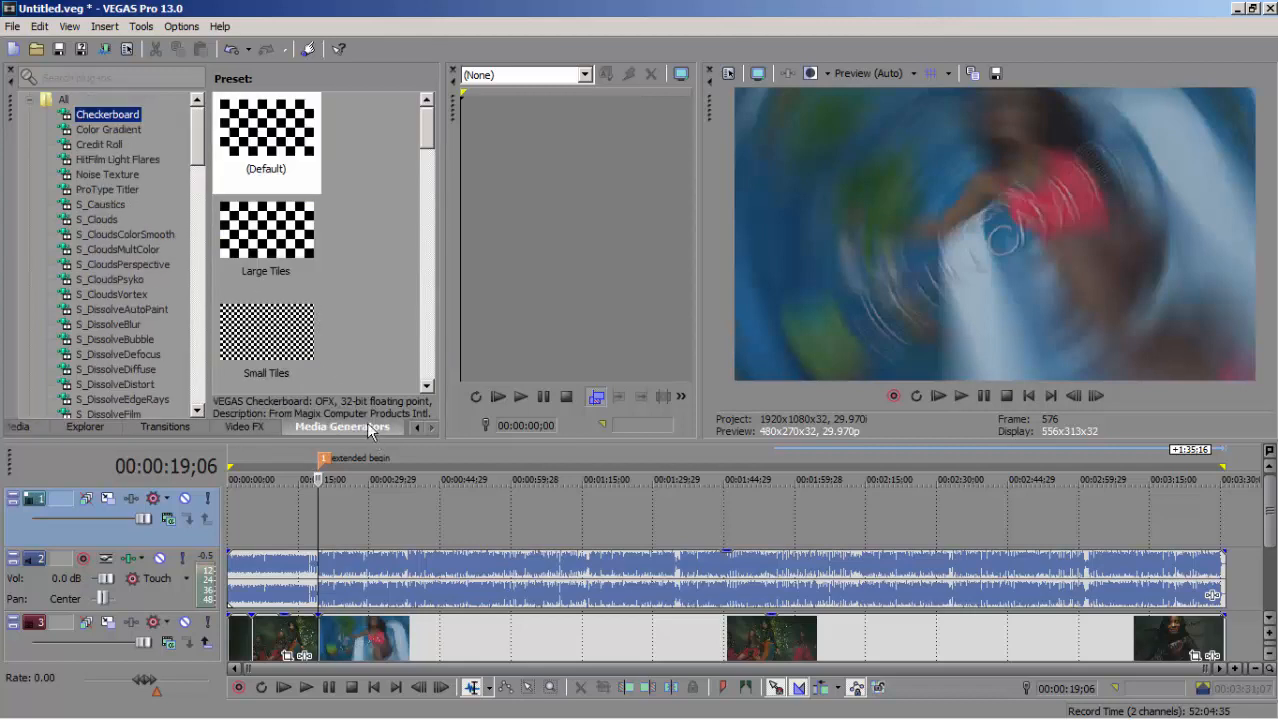
left_click(299, 151)
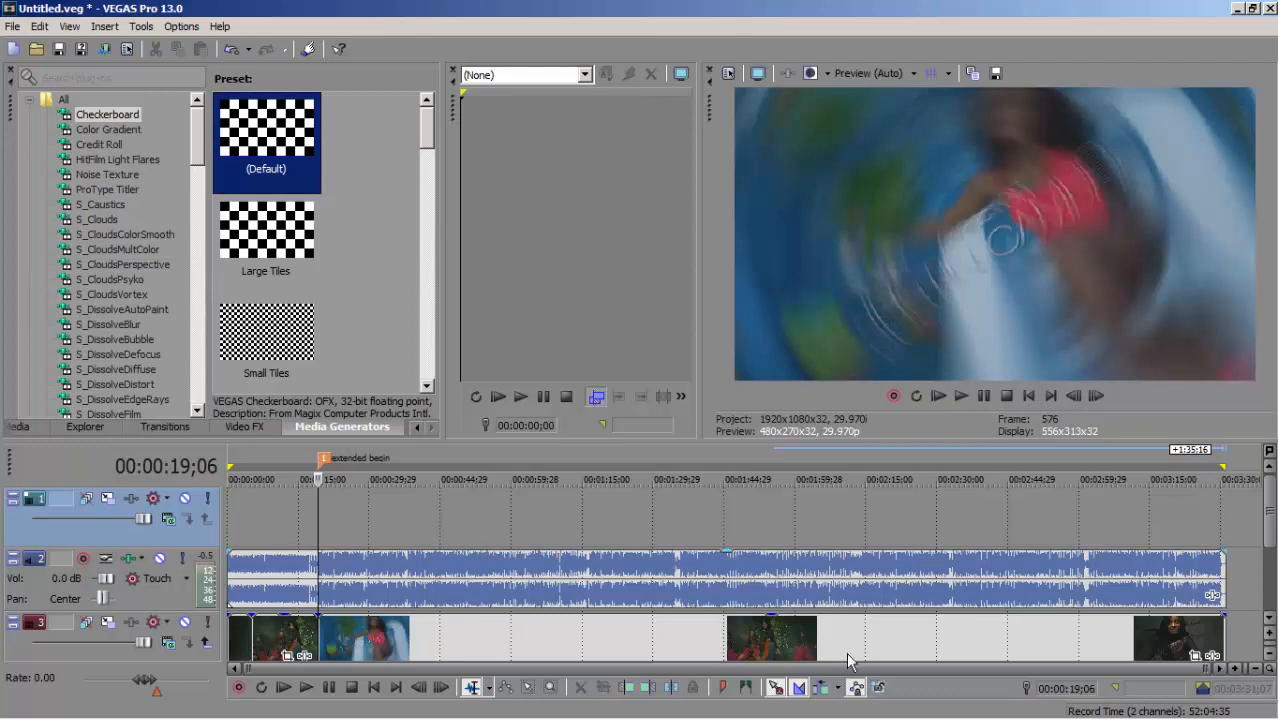
left_click(1088, 705)
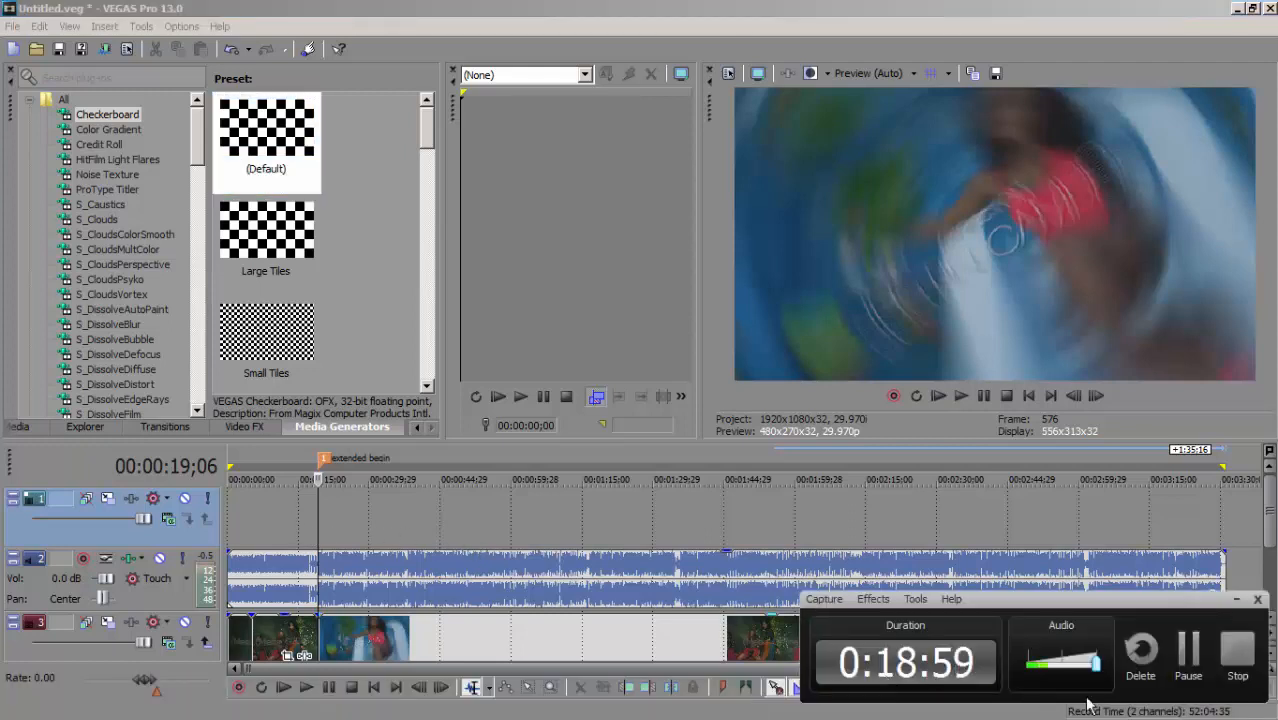
left_click(1190, 663)
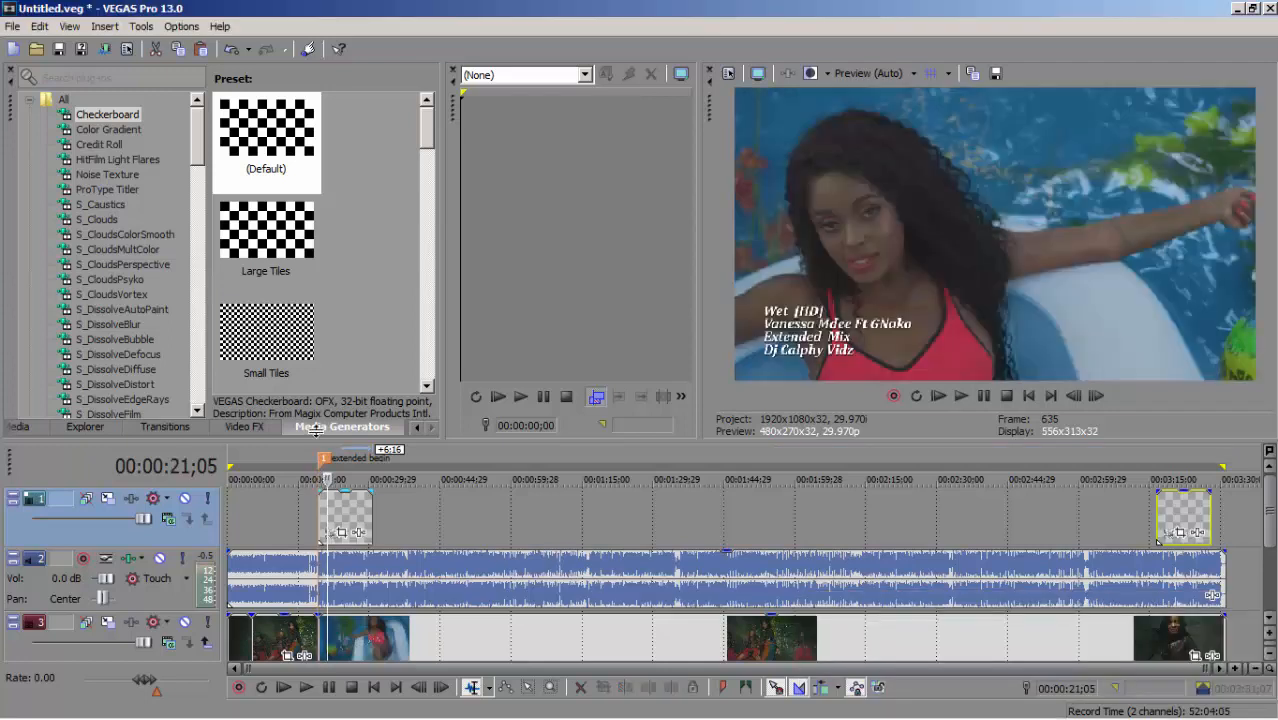
Step: Trim the ends of both title overlays on the upper video track, ending the first at about 00:00:27;17 and shortening the second by 2;17
left_click(334, 515)
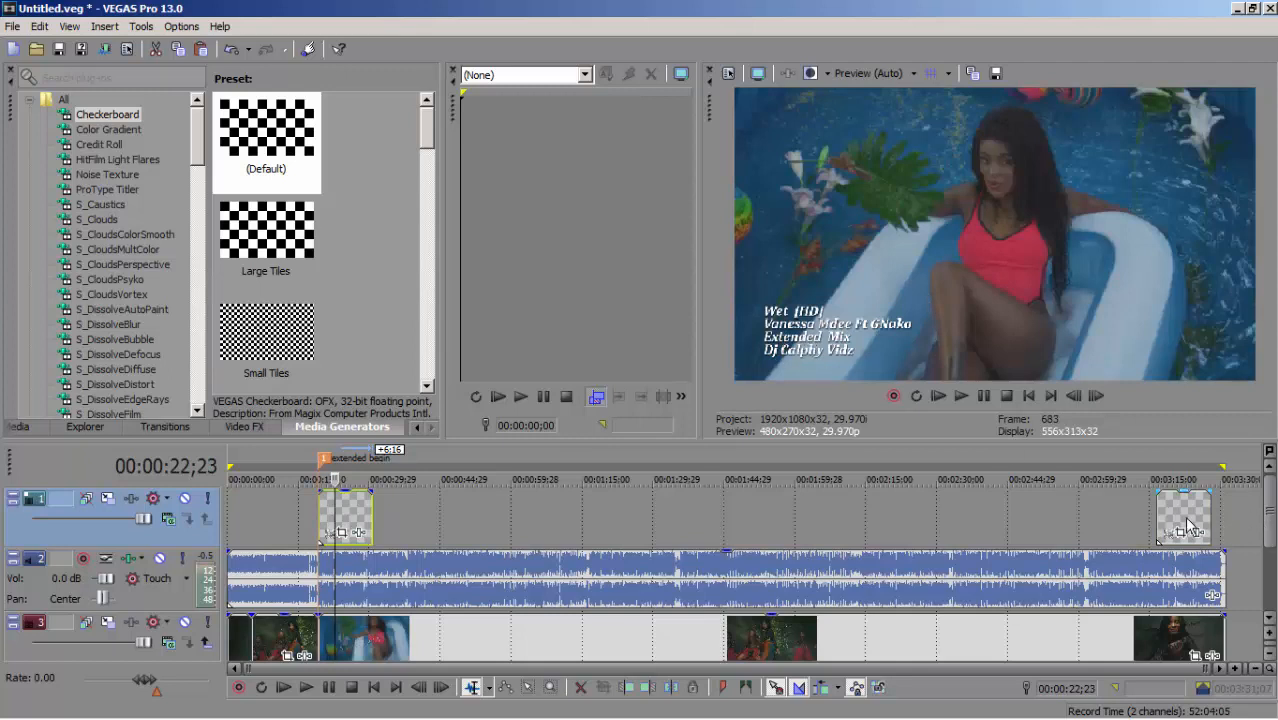
left_click(1188, 527)
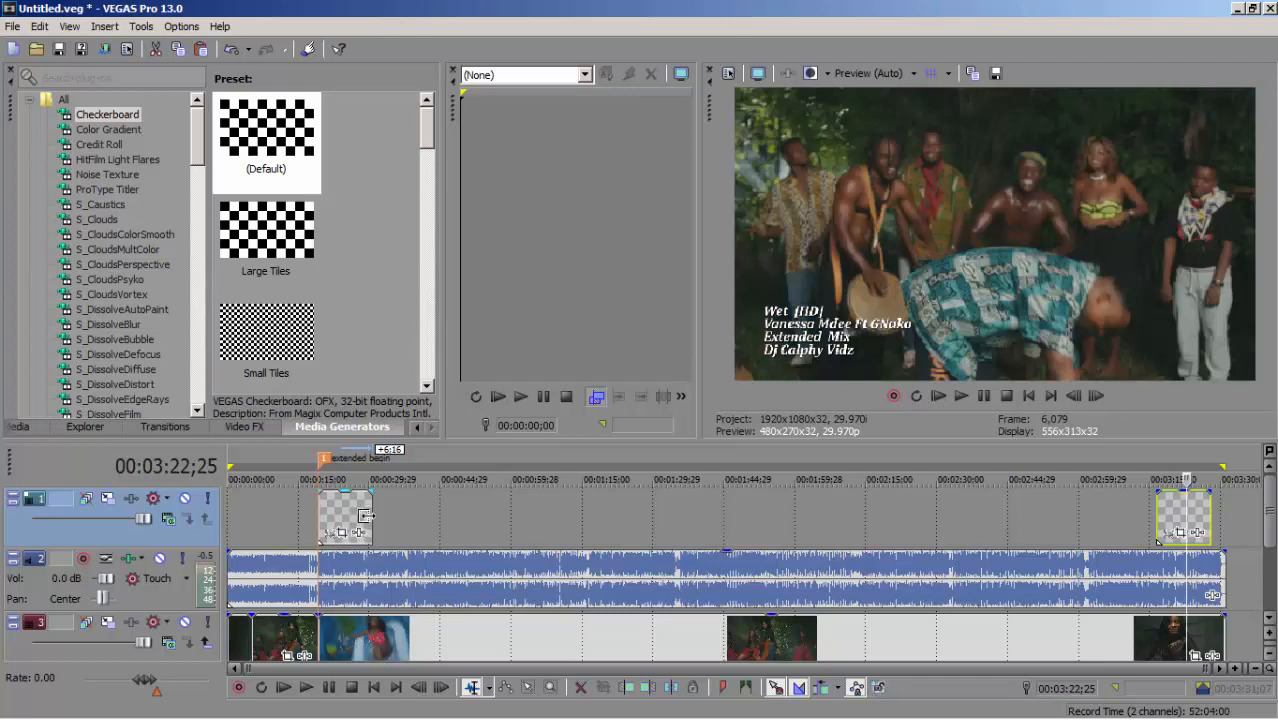
left_click_drag(371, 515, 352, 515)
left_click(352, 515)
left_click(339, 515)
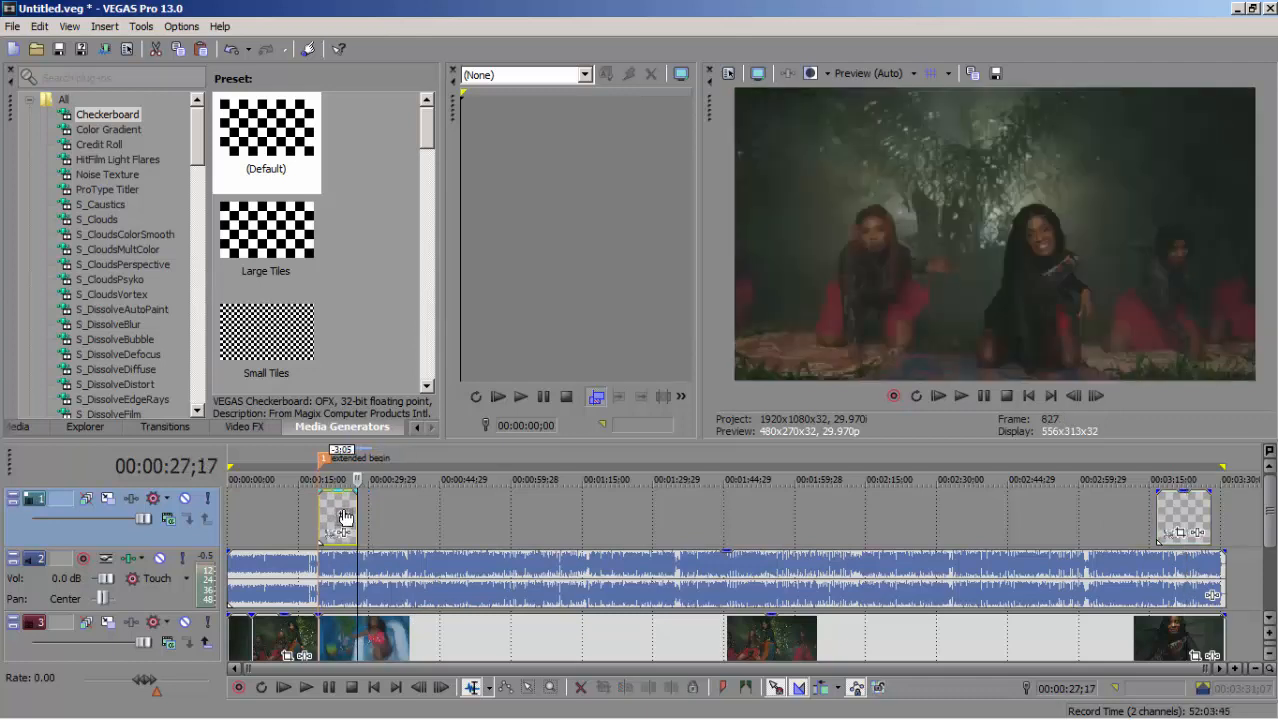
left_click(1183, 515)
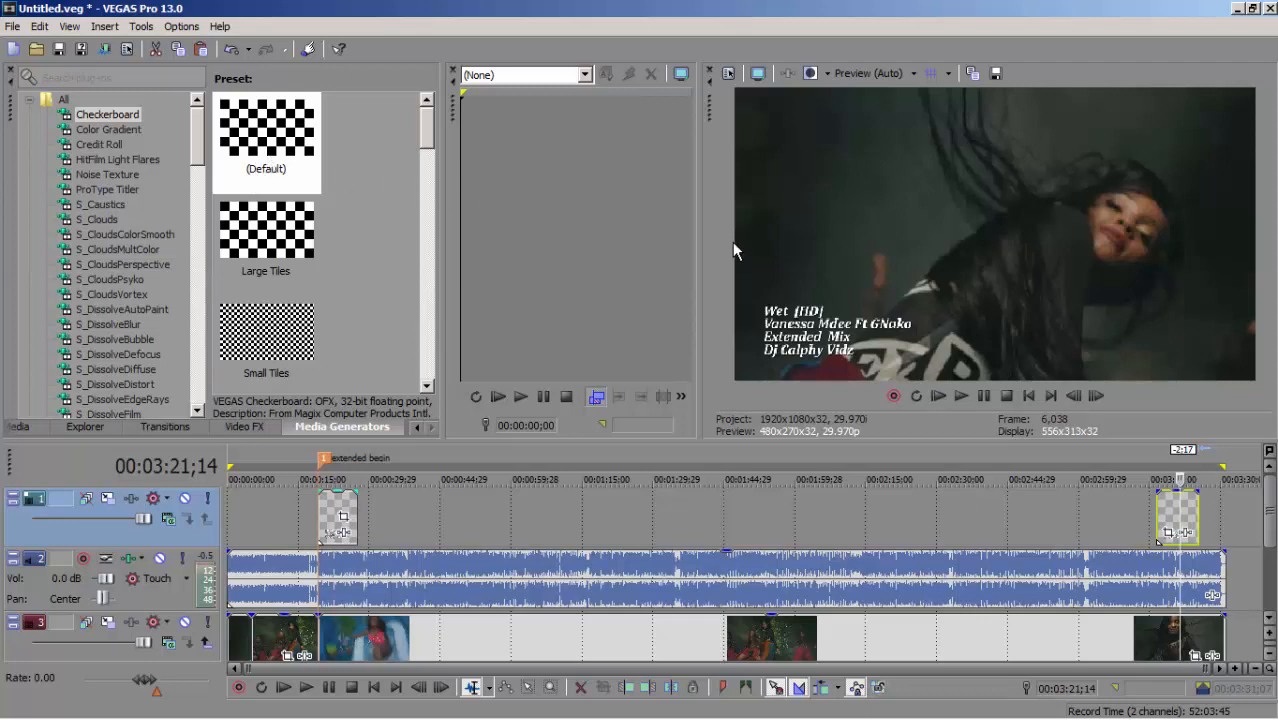
Step: View the XTENDZ title image from the xtended project folder in the photo viewer and return to VEGAS Pro
left_click(1238, 8)
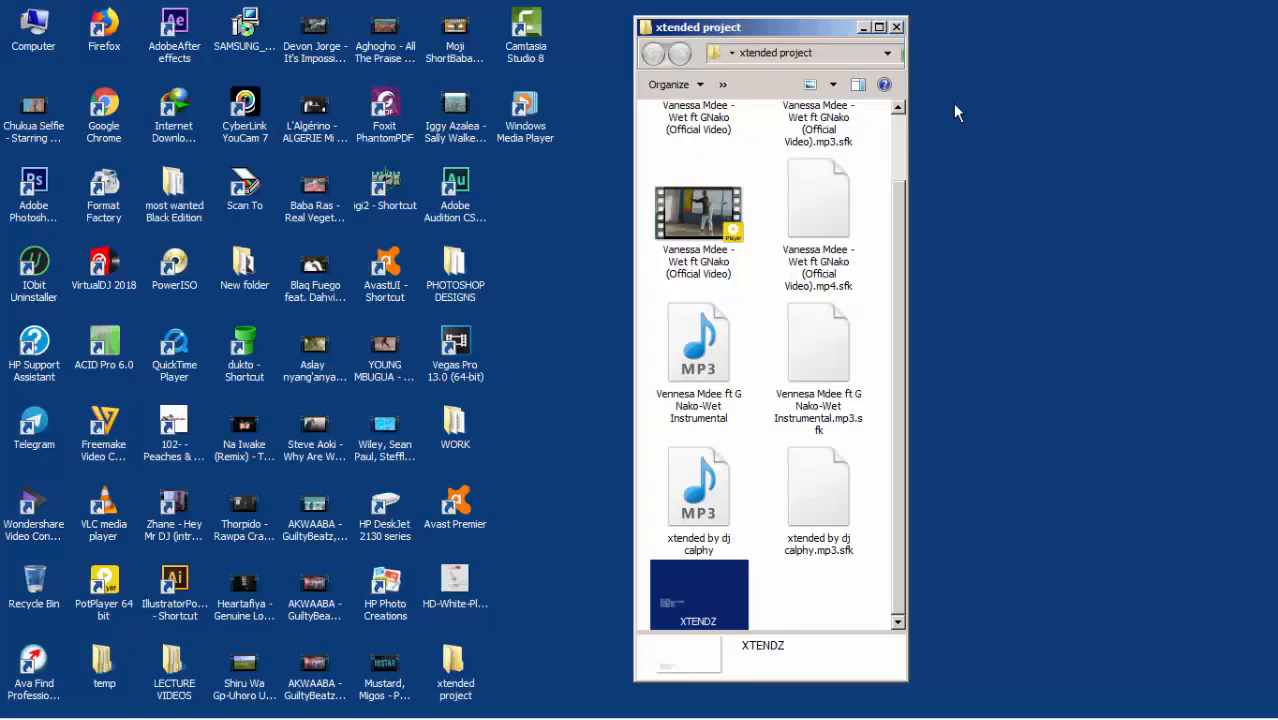
left_click(878, 28)
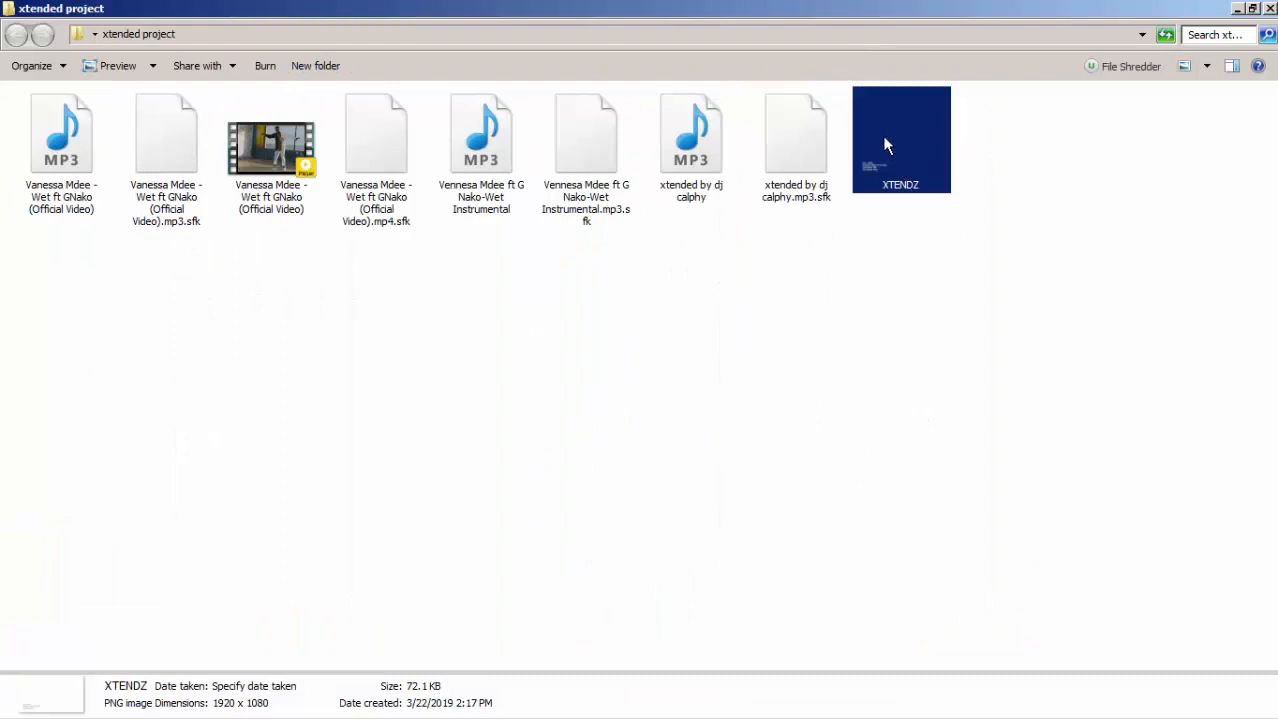
double_click(914, 158)
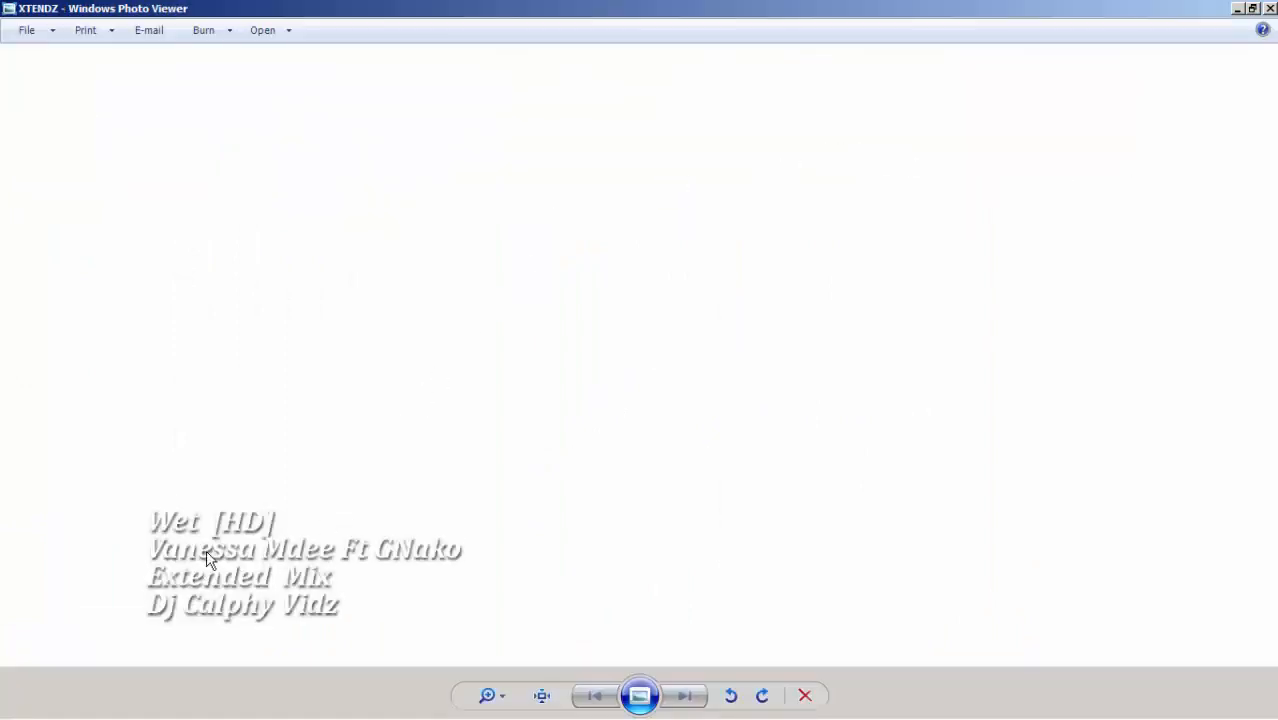
mouse_move(126, 700)
mouse_move(646, 716)
mouse_move(736, 714)
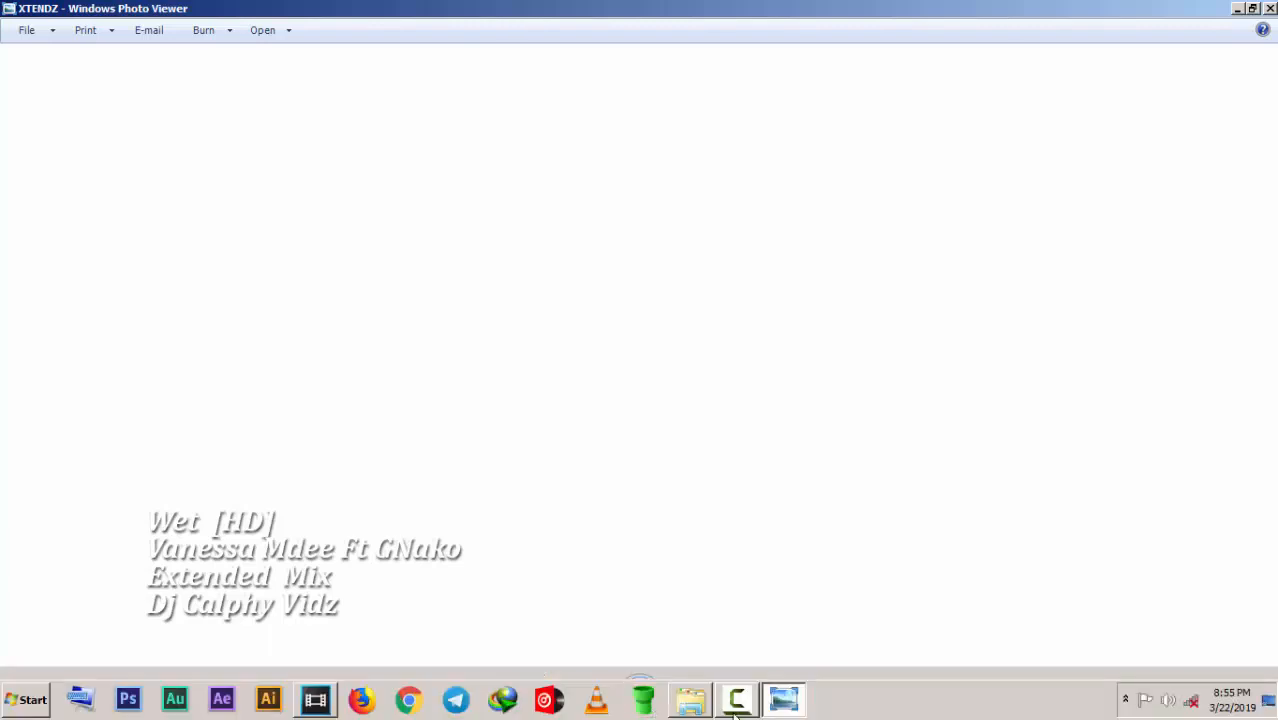
left_click(315, 700)
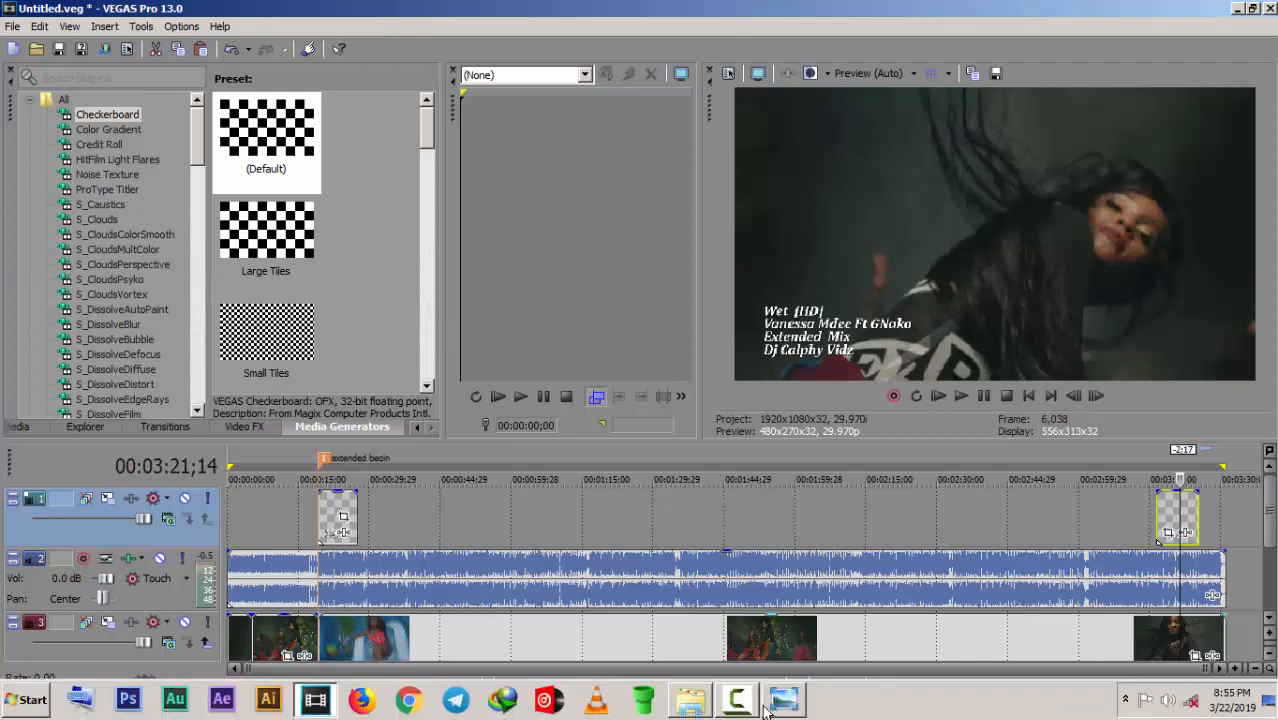
mouse_move(757, 705)
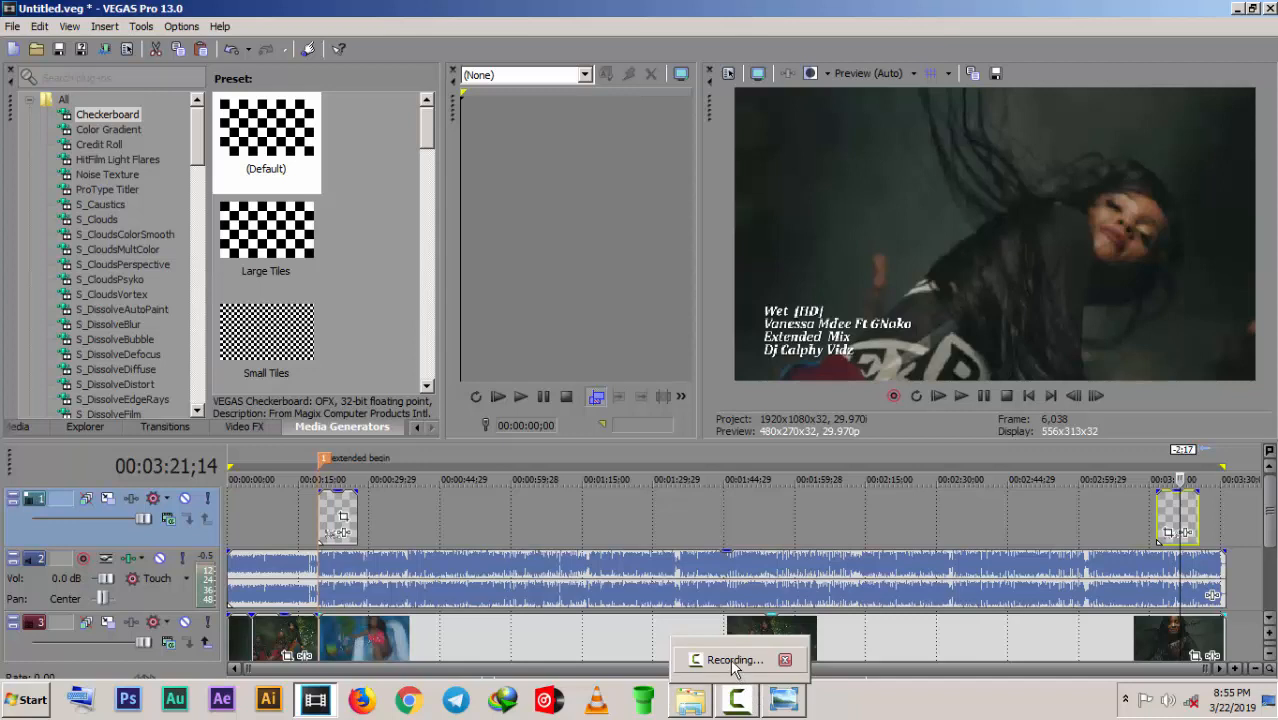
left_click(735, 660)
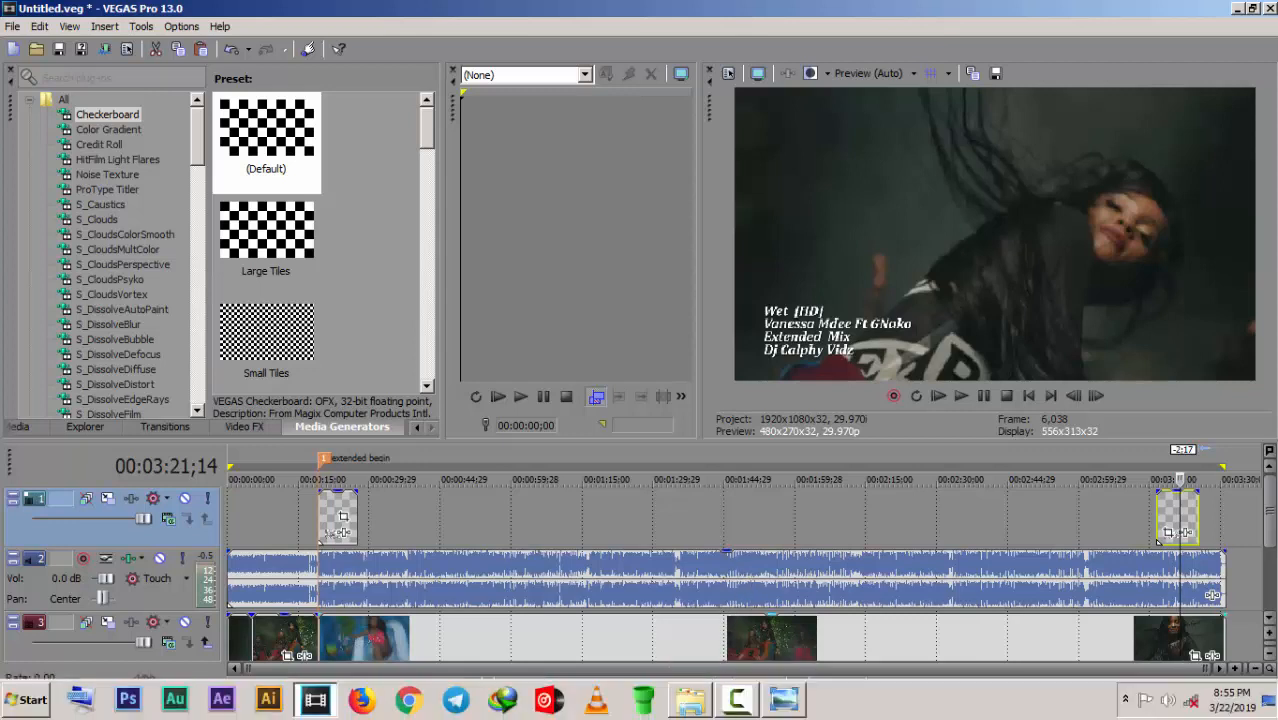
left_click(738, 706)
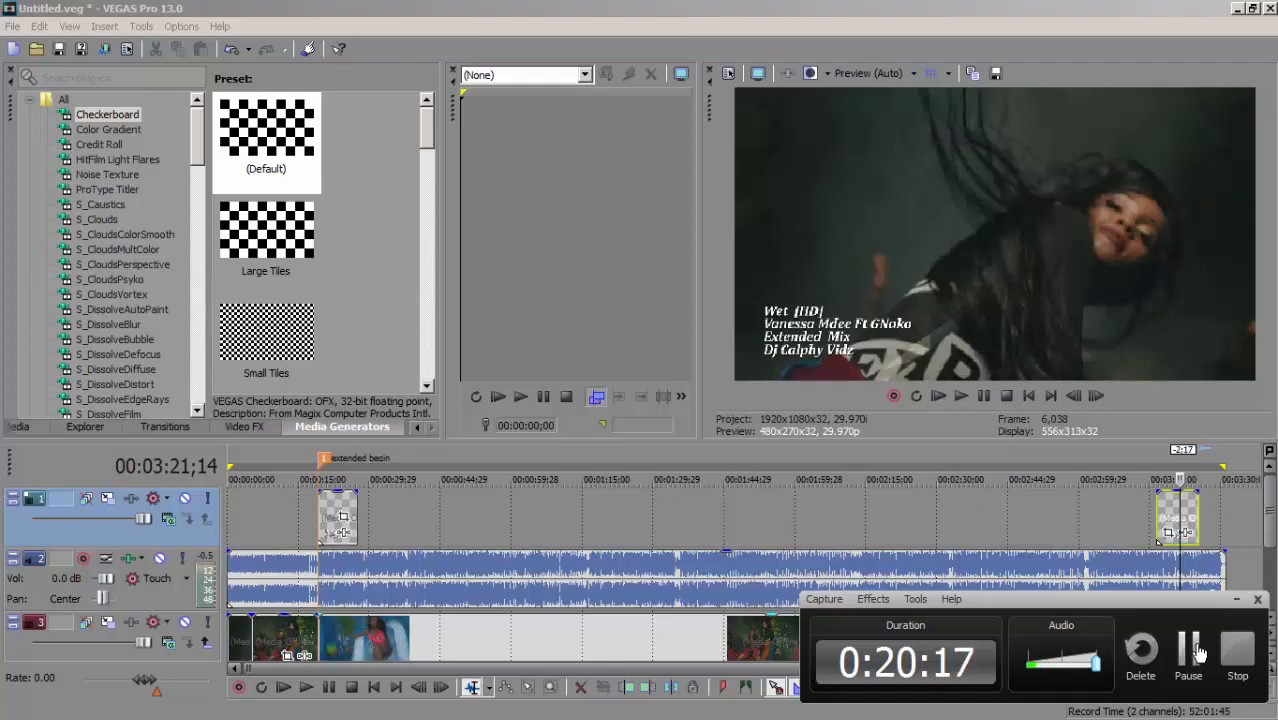
left_click(1199, 652)
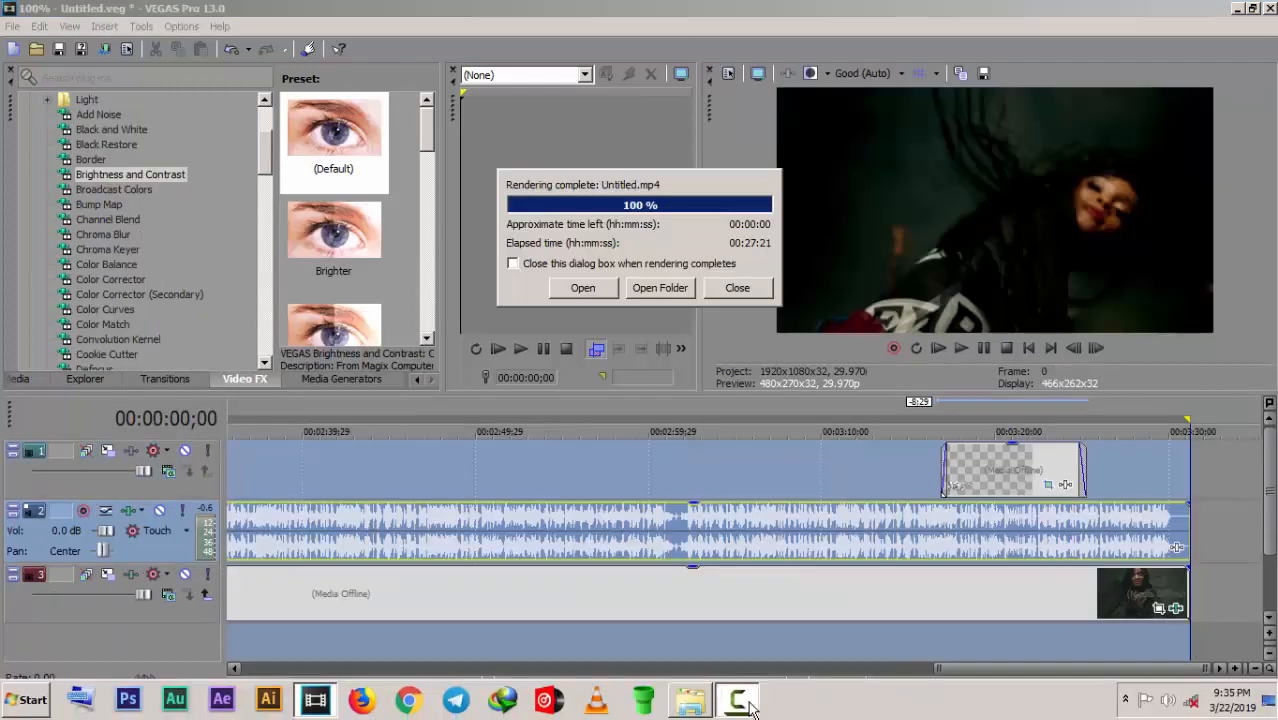
left_click(738, 706)
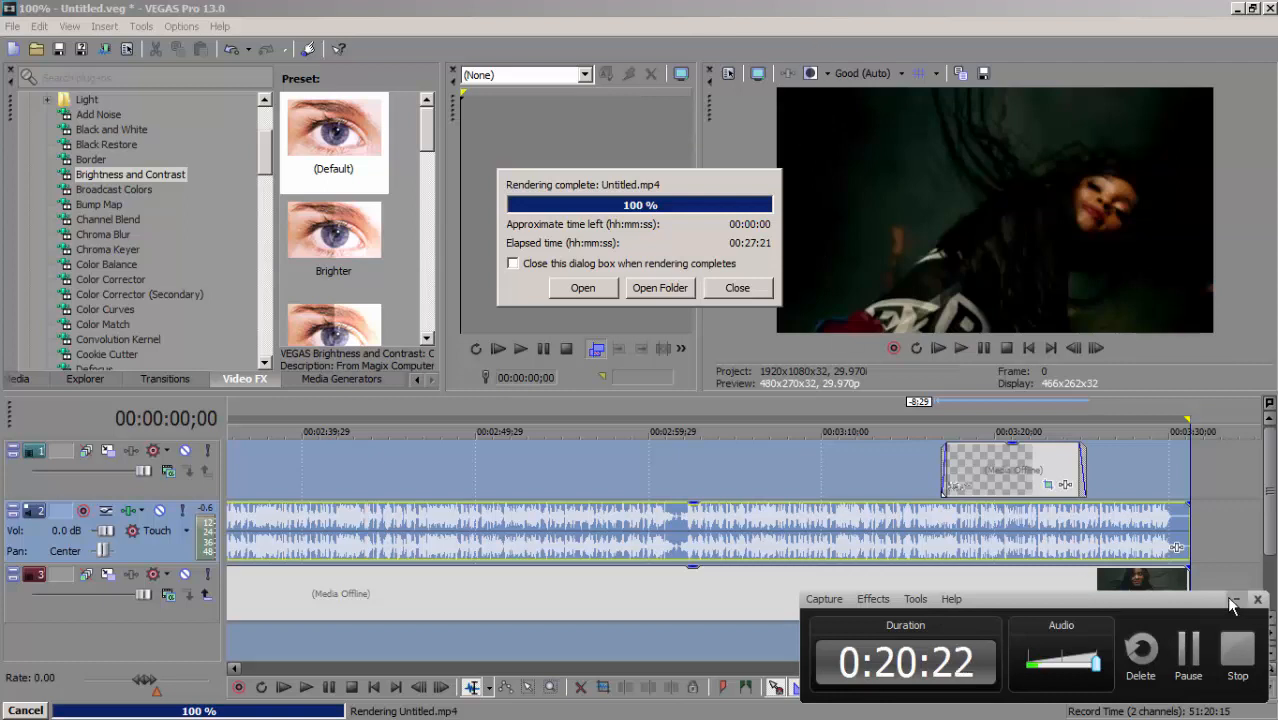
left_click(752, 473)
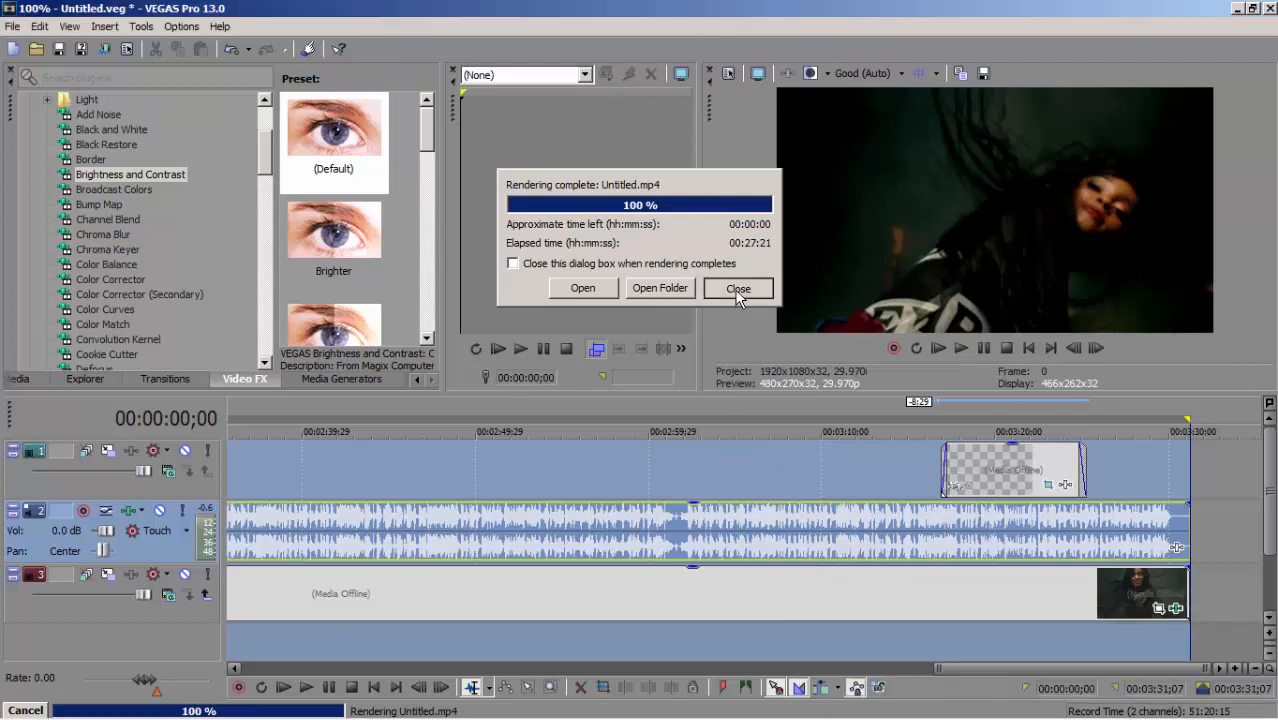
Step: Close the completed render dialog and play the rendered Untitled video from the desktop full screen in VLC media player
left_click(738, 290)
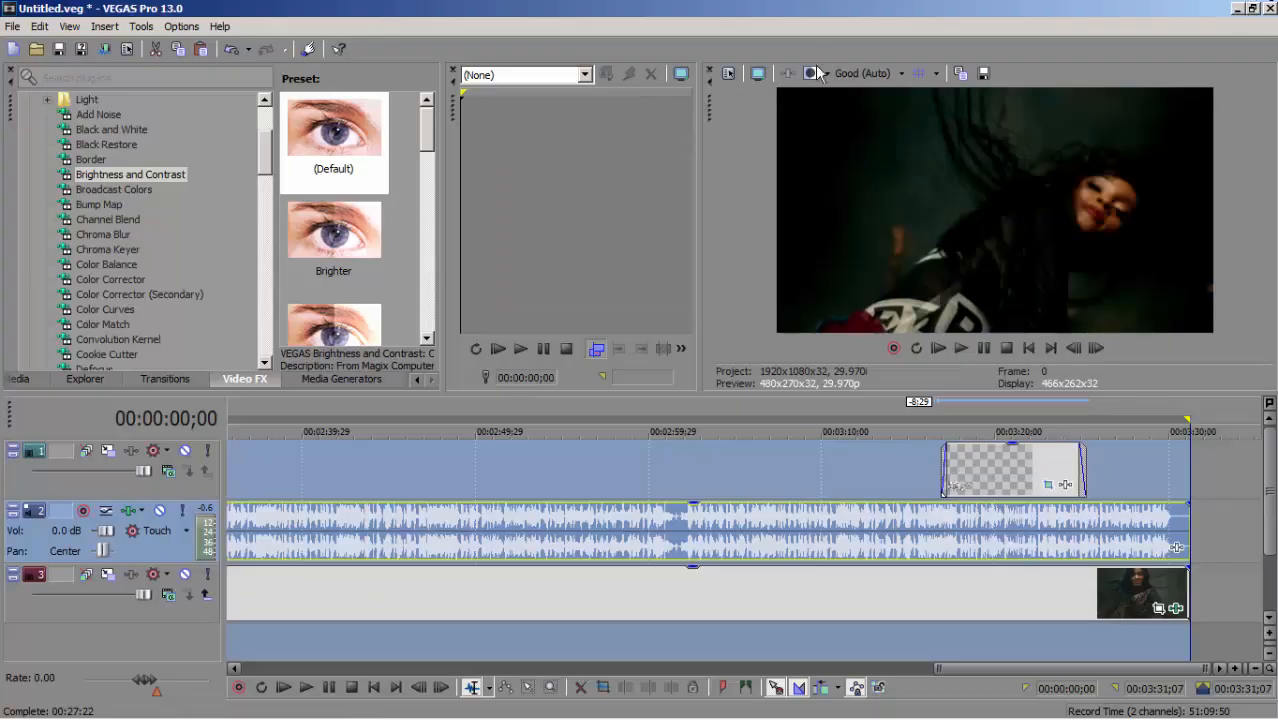
key("super+d")
right_click(521, 196)
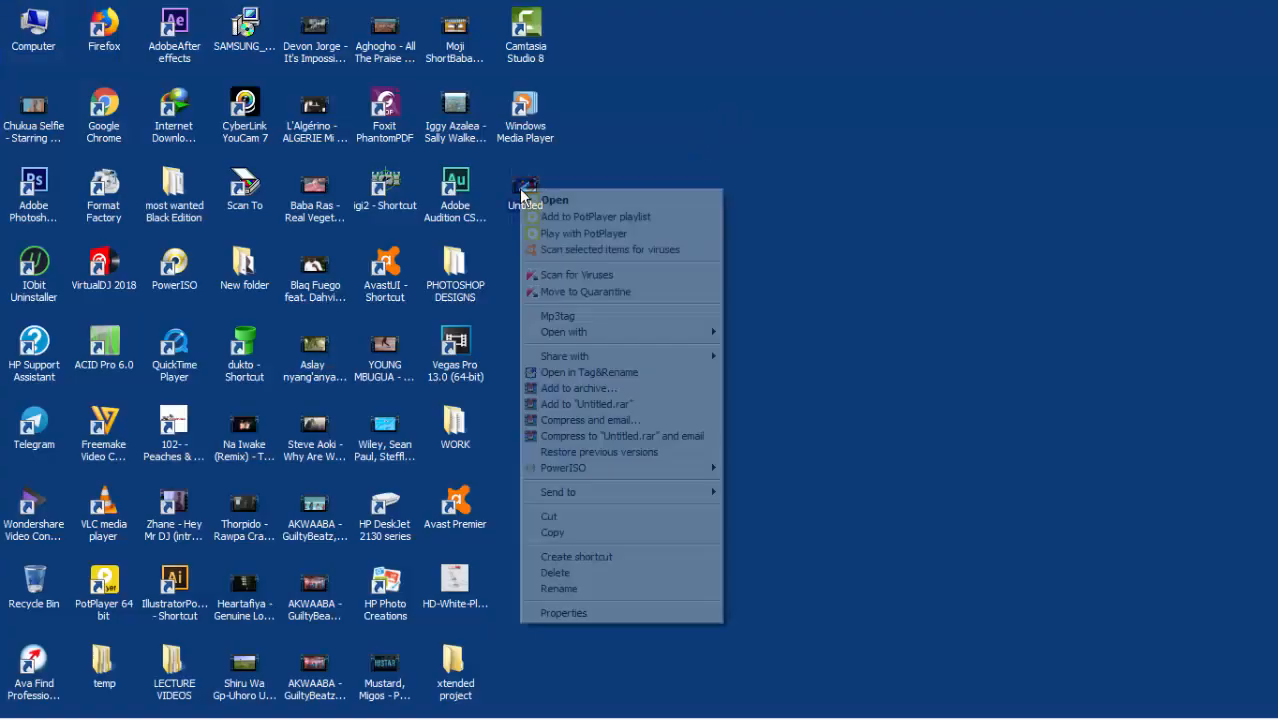
mouse_move(591, 343)
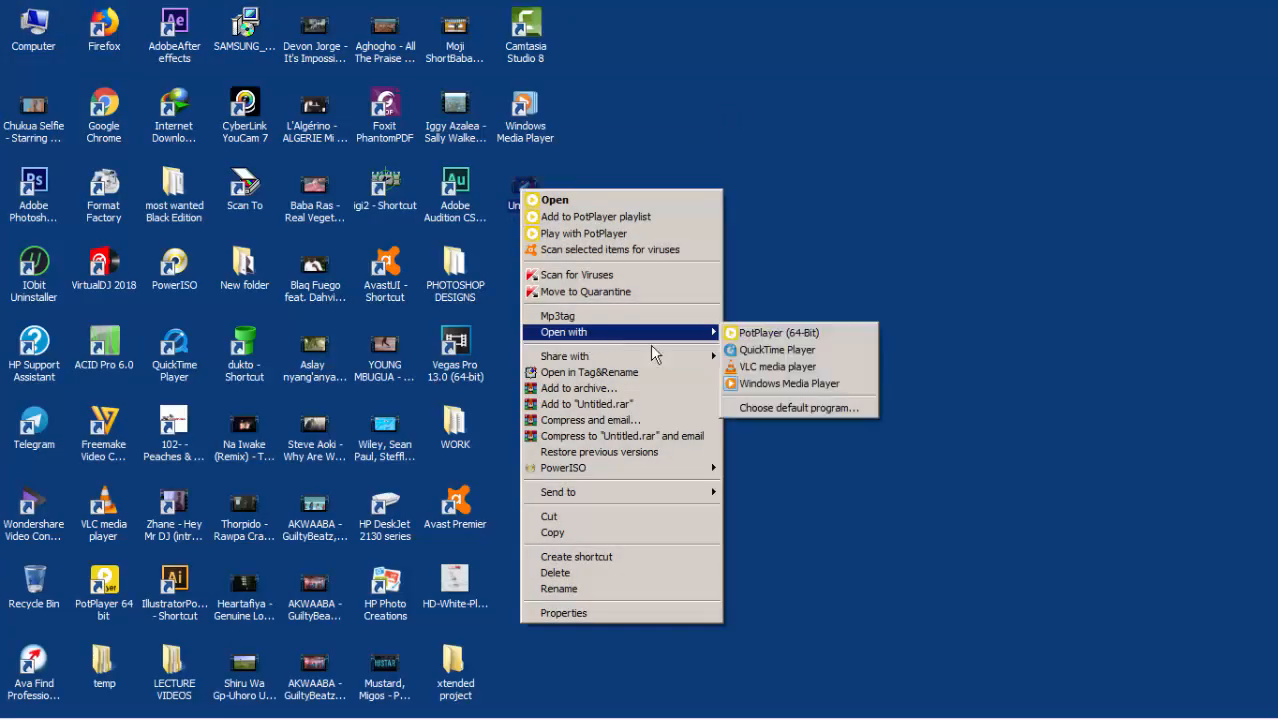
left_click(789, 367)
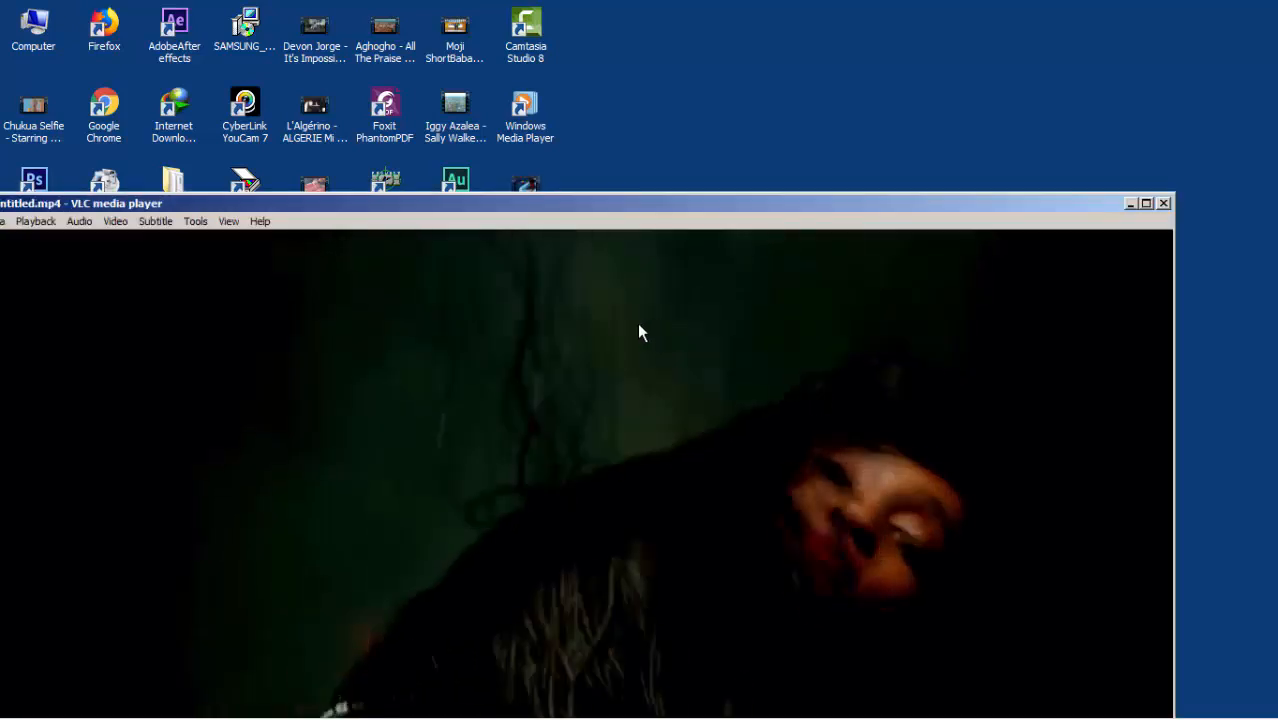
double_click(640, 332)
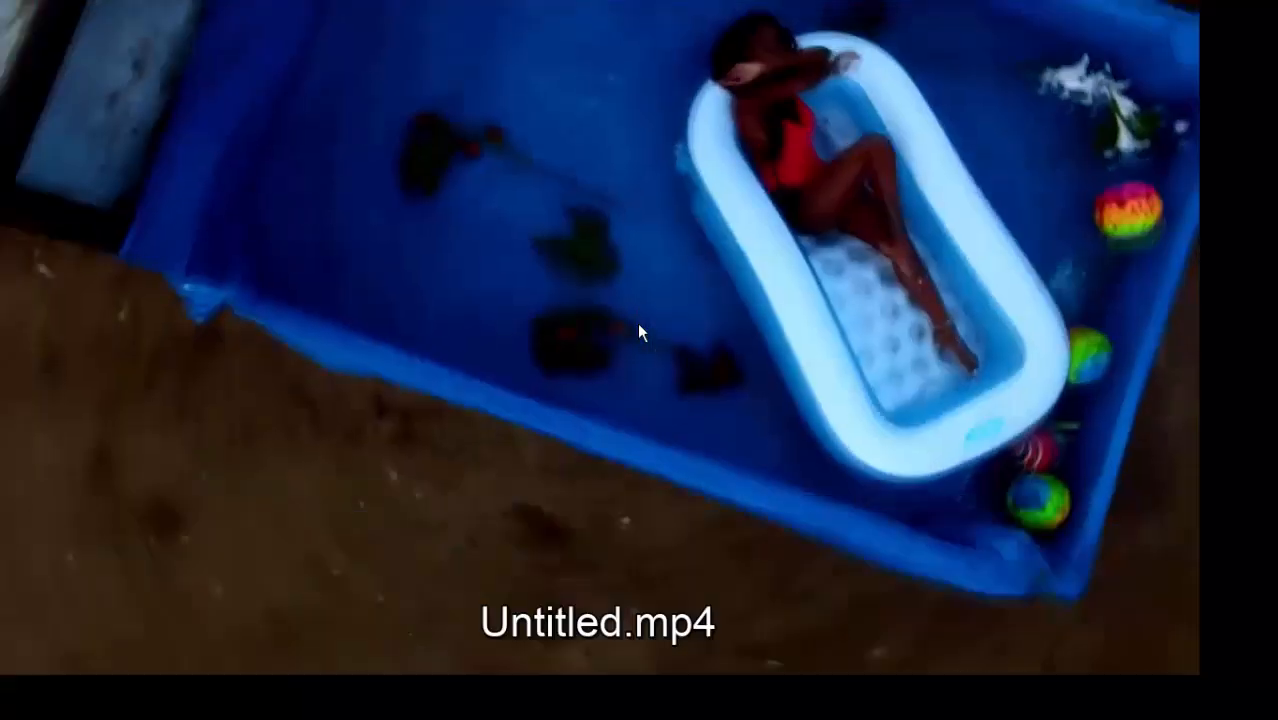
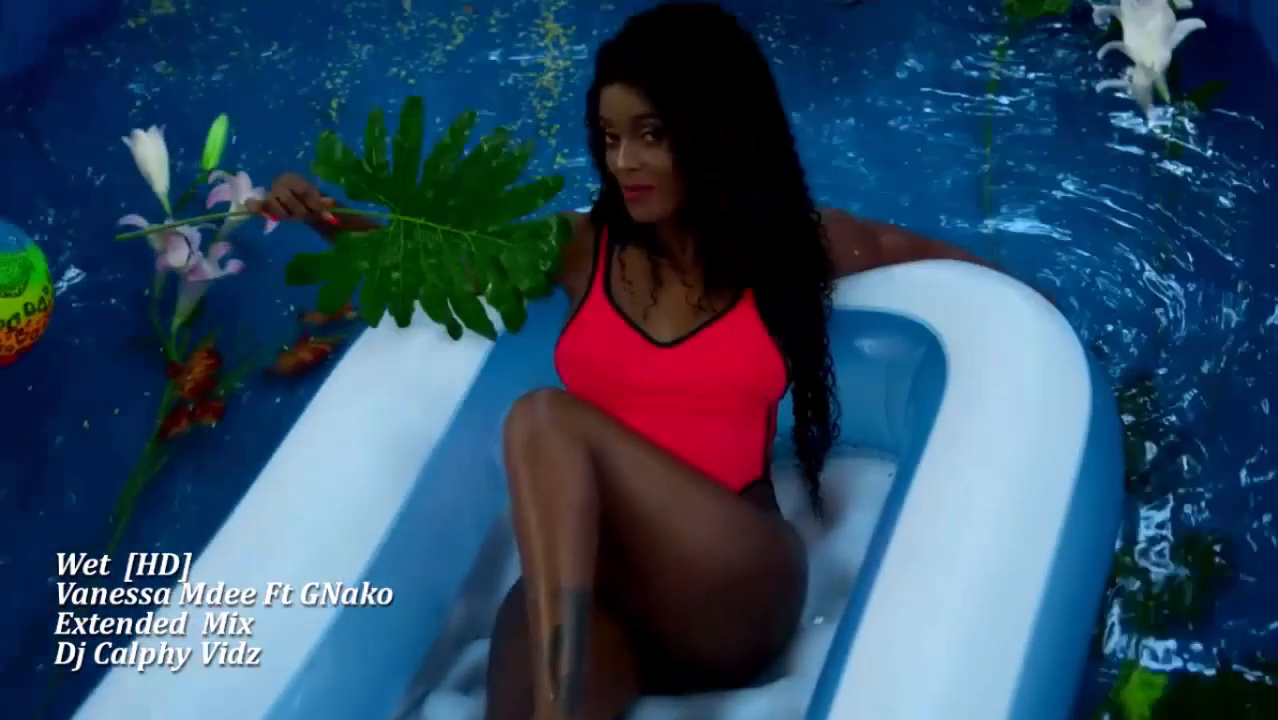
Step: Pause the rendered video at 00:22, examine the title text both full screen and windowed, and close the player
key("space")
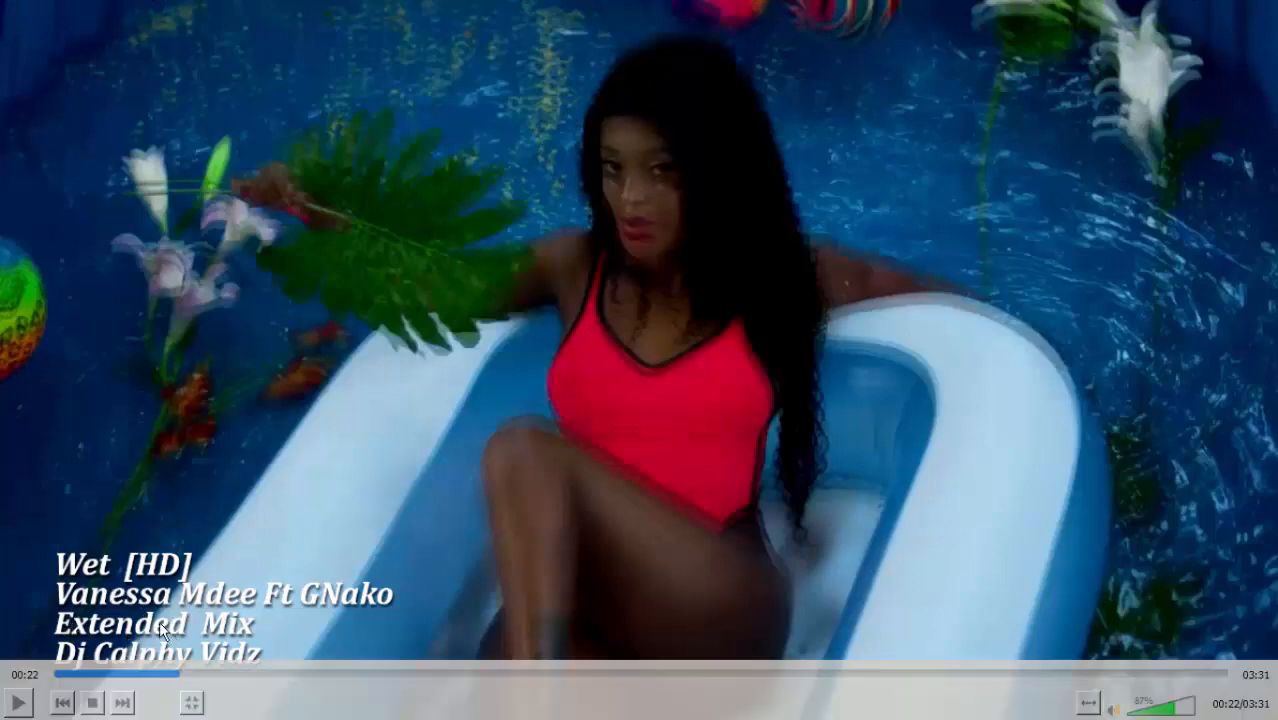
double_click(306, 568)
left_click_drag(320, 213, 535, 20)
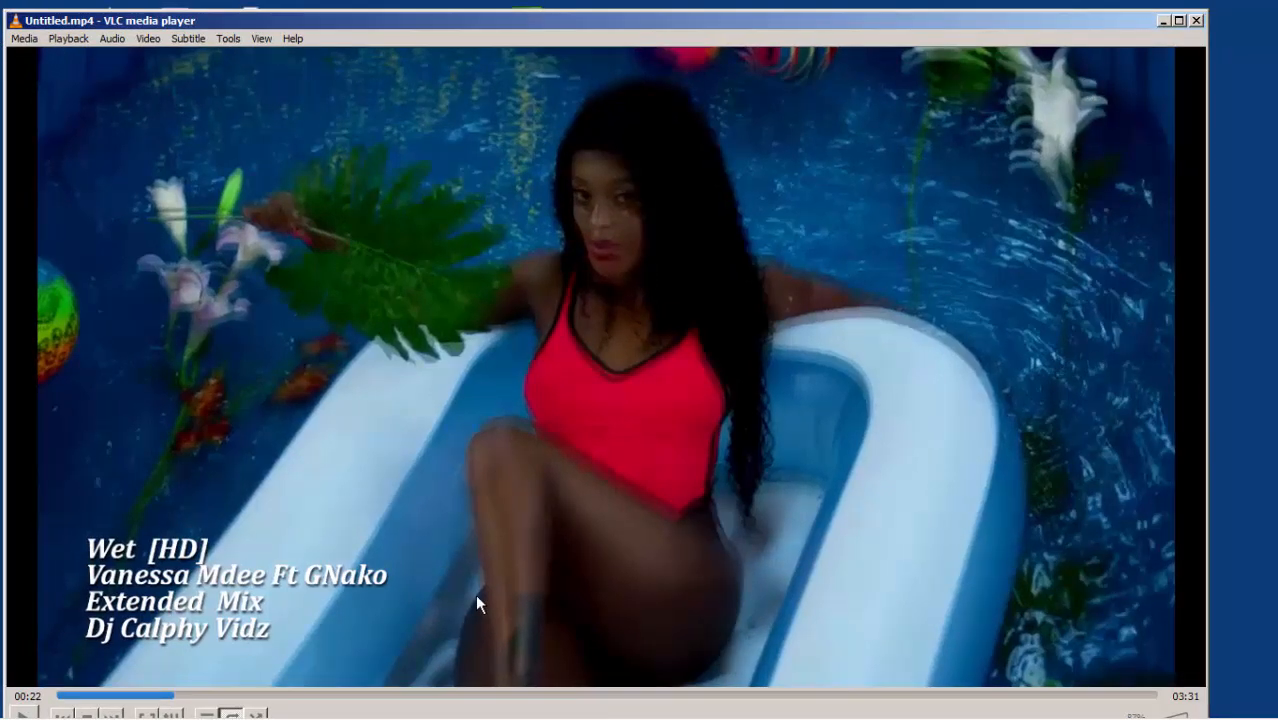
double_click(460, 459)
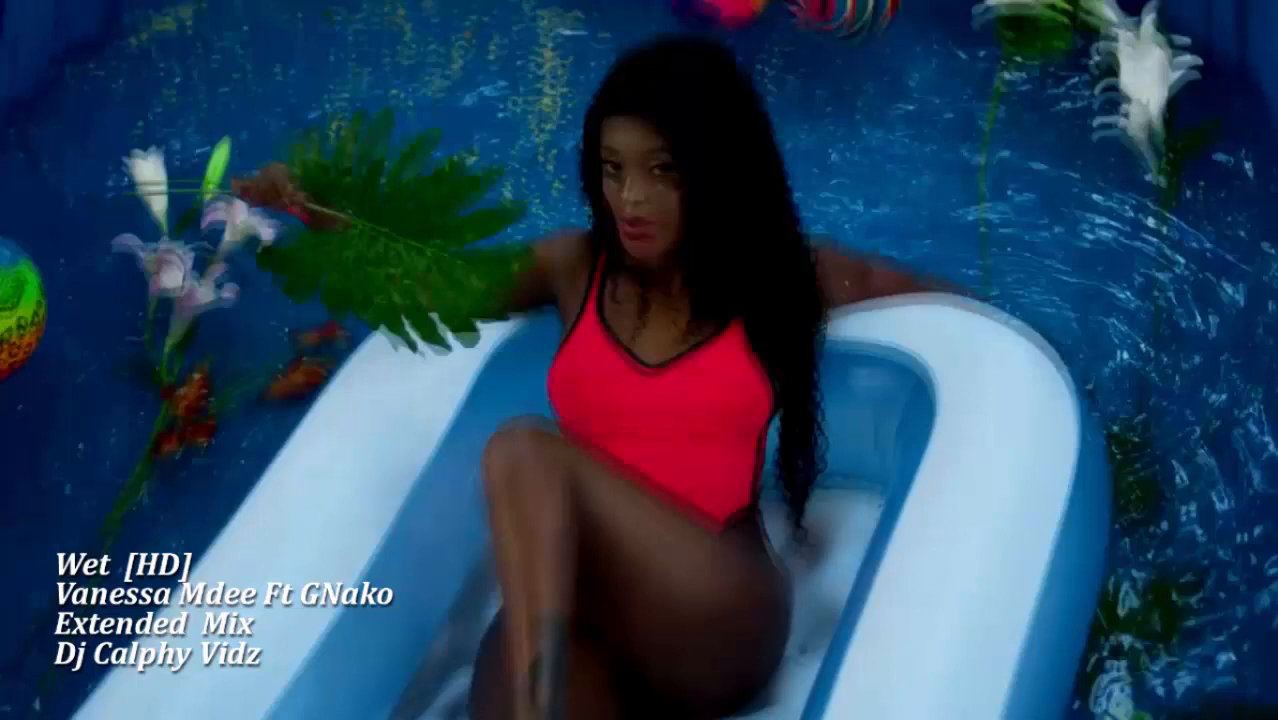
mouse_move(103, 505)
key("space")
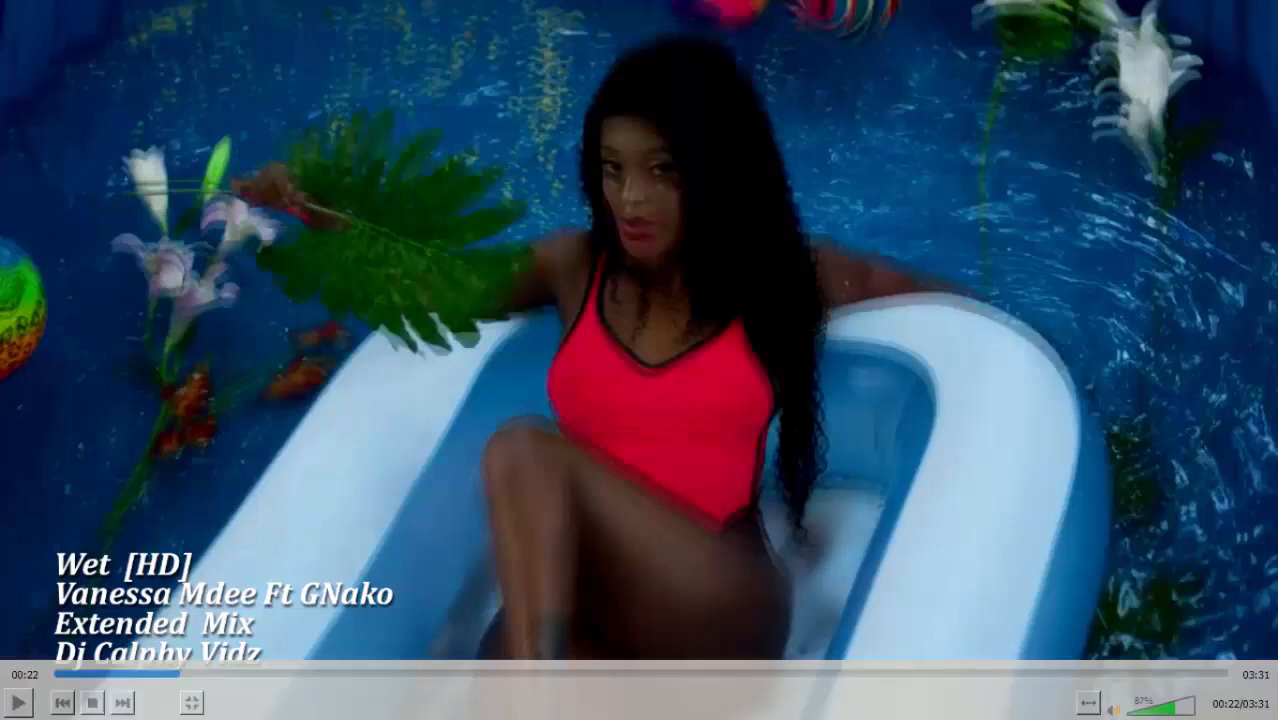
double_click(433, 476)
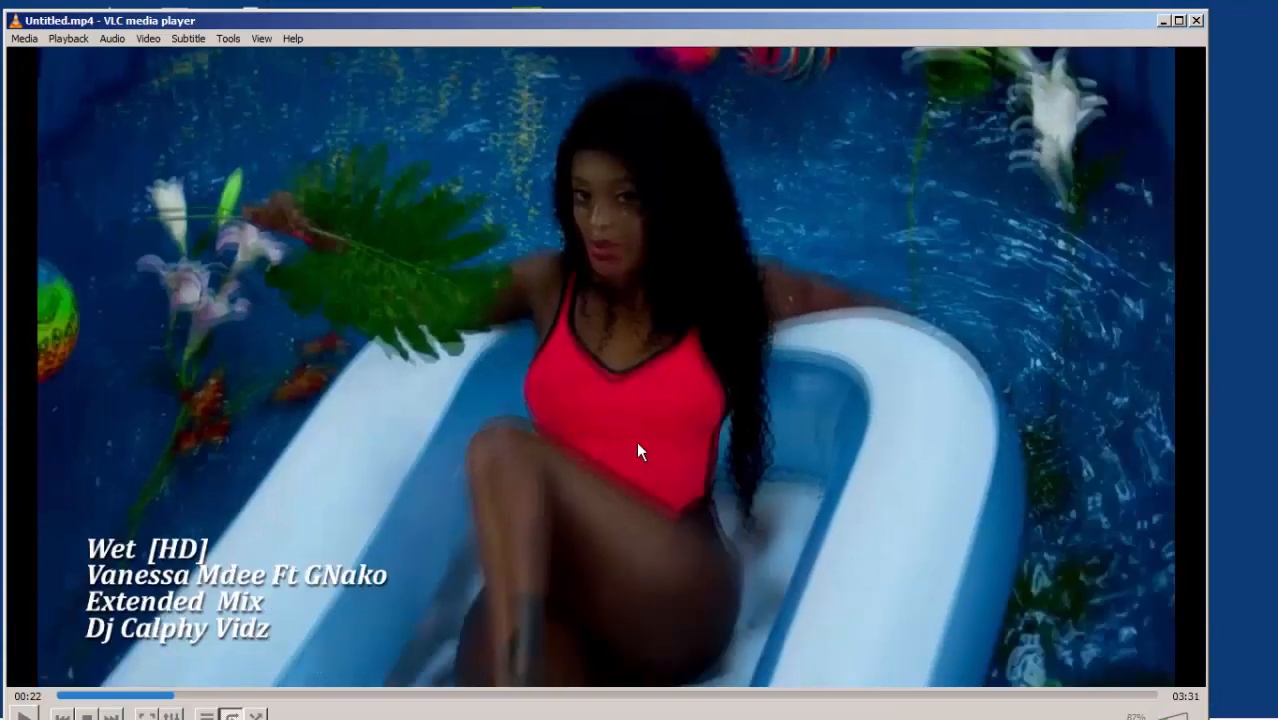
key("space")
key("space")
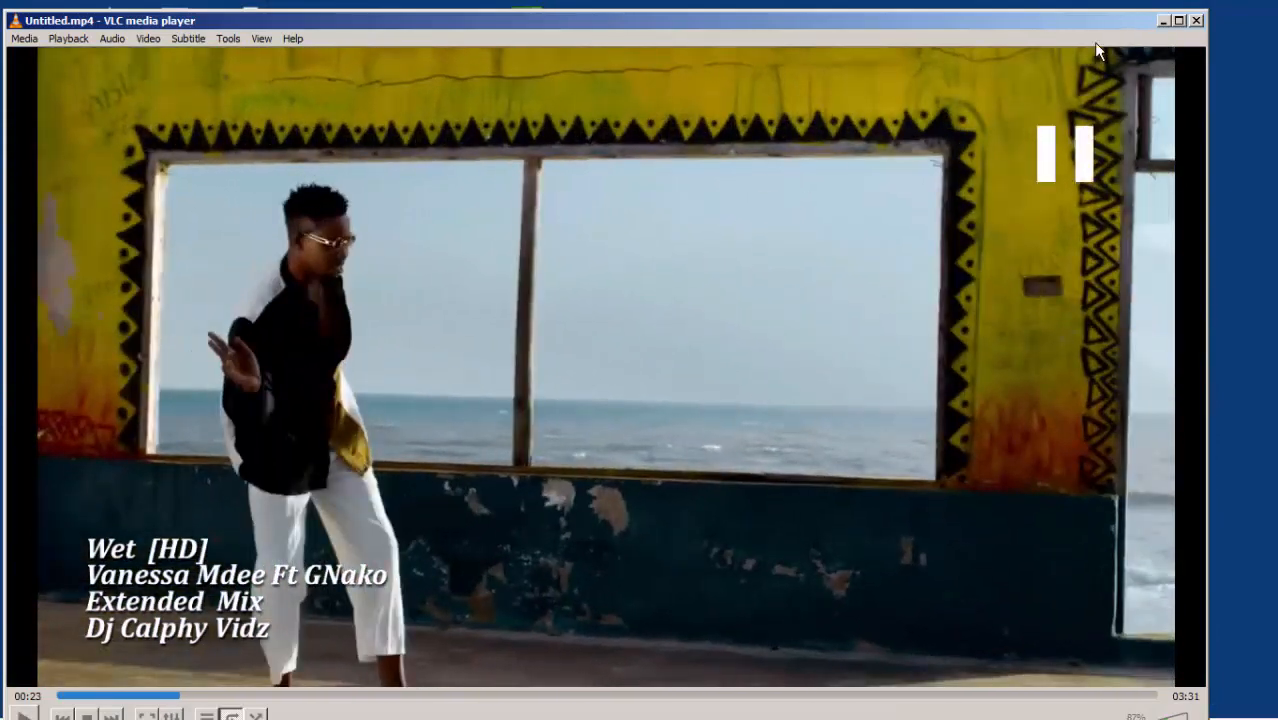
left_click(1196, 21)
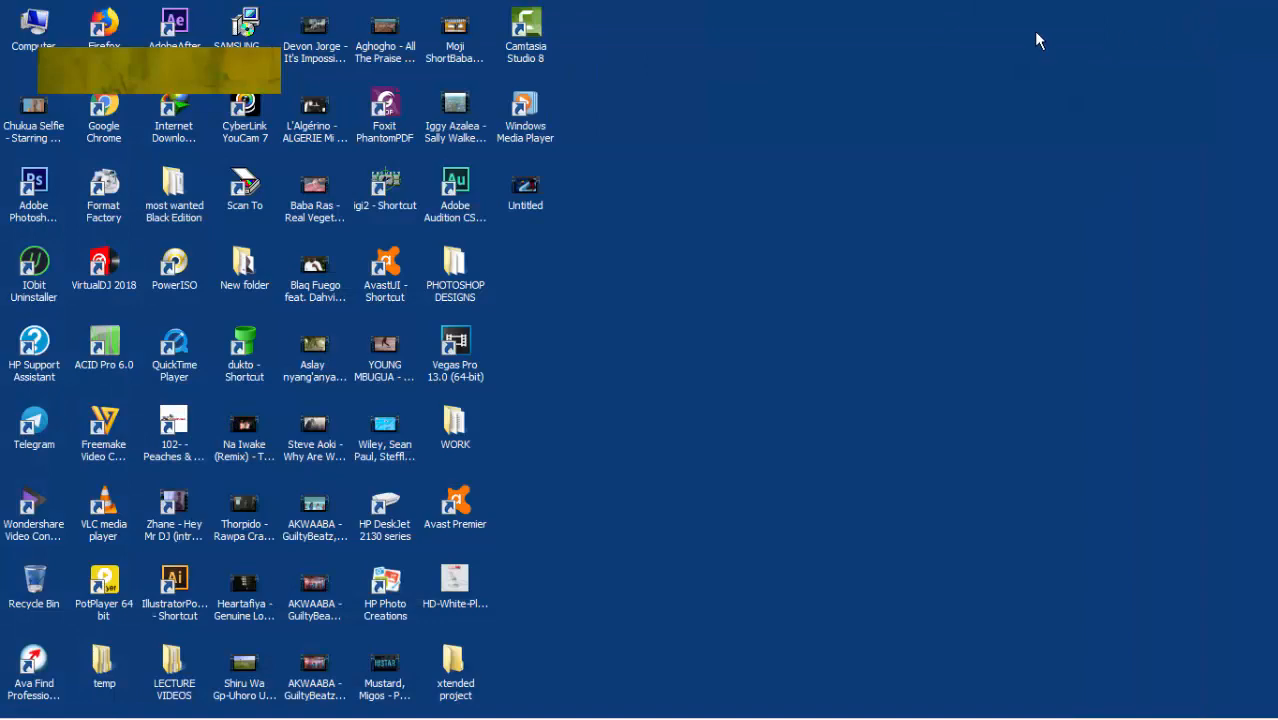
Step: Refresh the desktop, open the xtended project folder maximized, and play the Vanessa Mdee - Wet ft GNako (Official Video) clip full screen in VLC
right_click(680, 246)
left_click(774, 282)
double_click(455, 668)
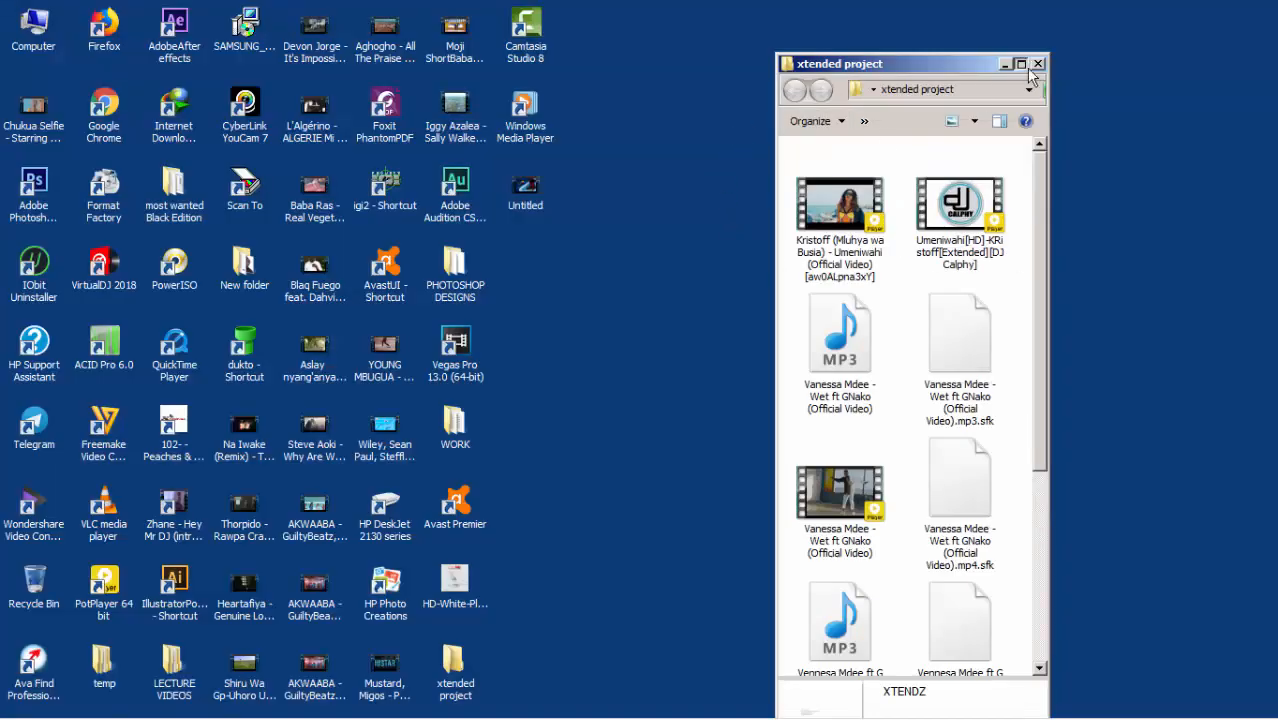
left_click(1021, 64)
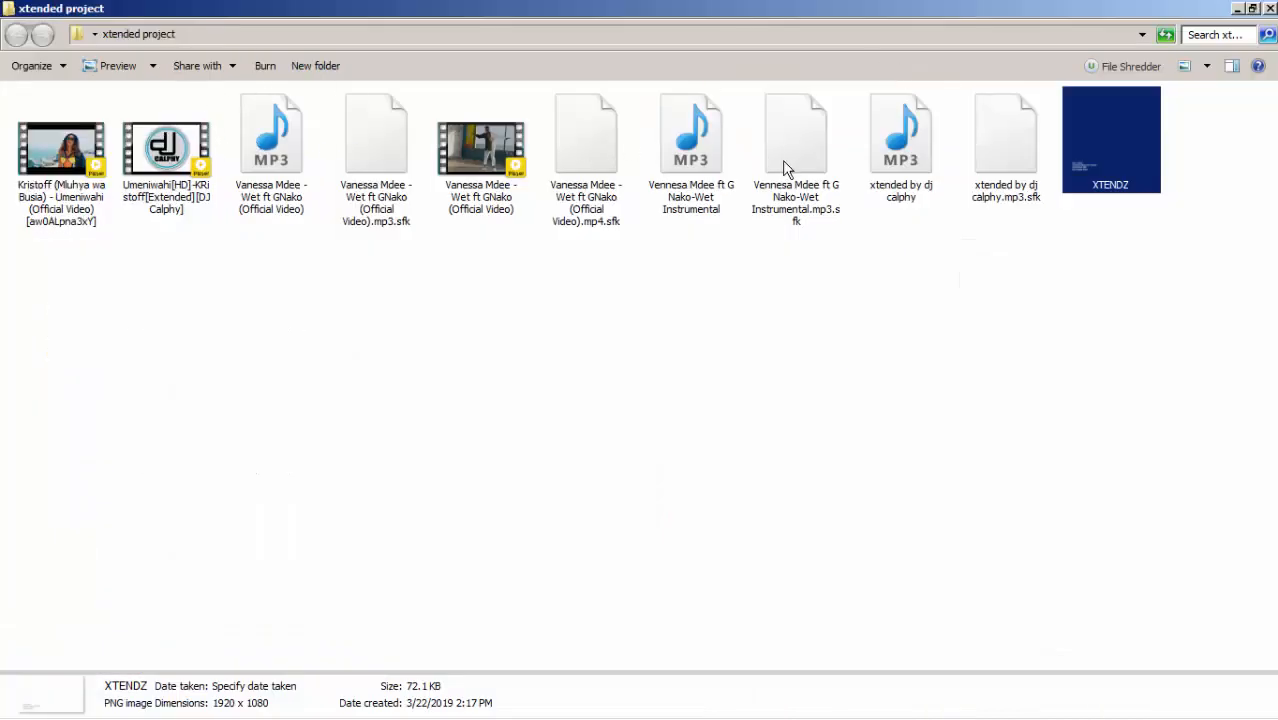
left_click(486, 152)
right_click(486, 152)
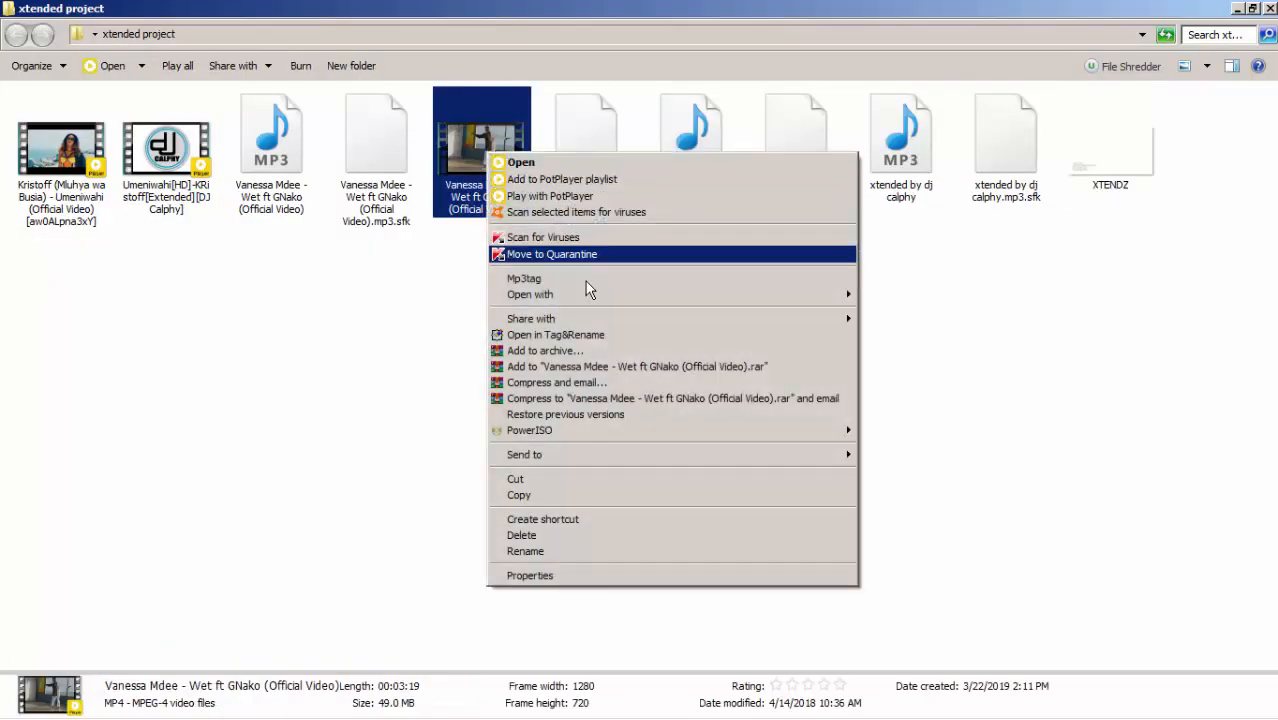
mouse_move(597, 297)
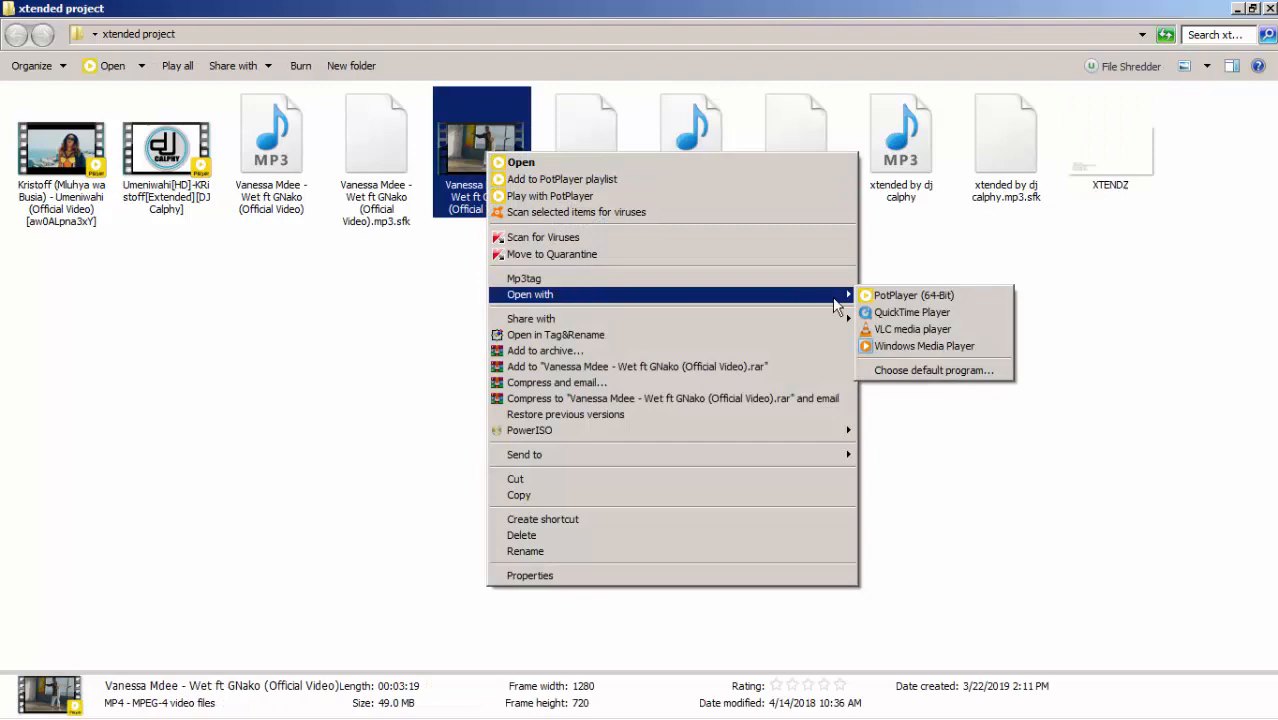
left_click(903, 326)
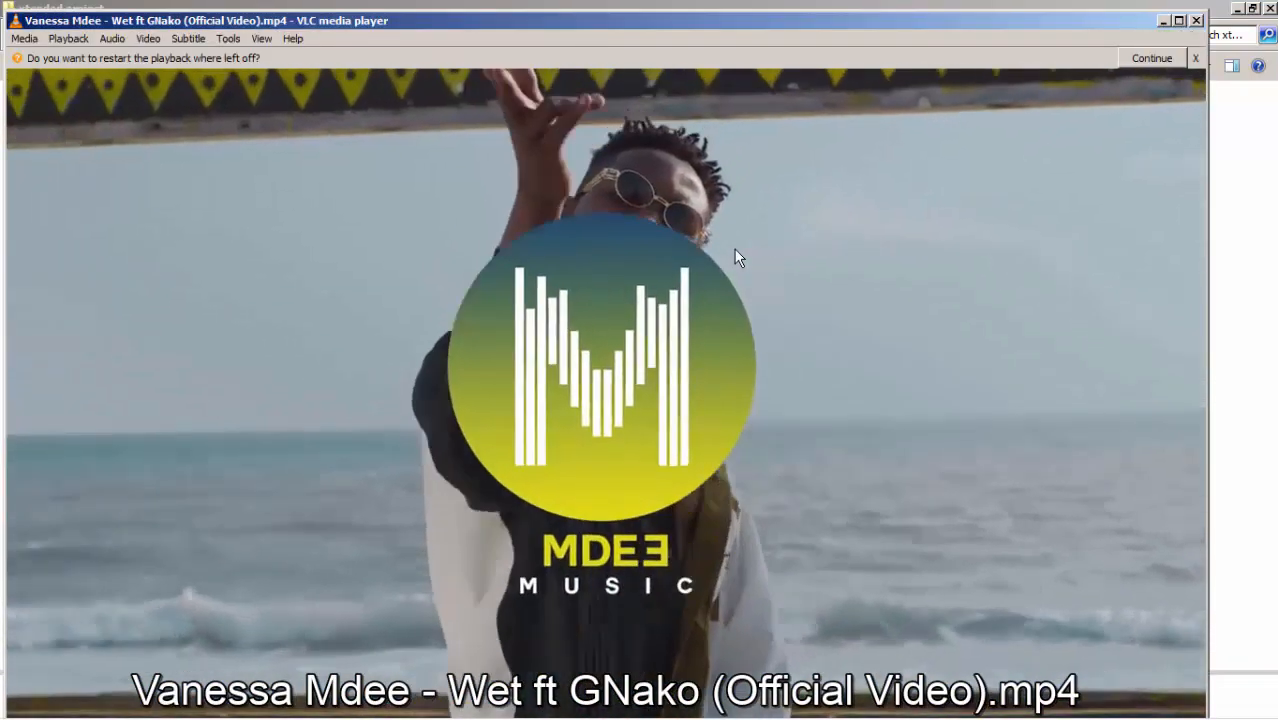
double_click(734, 257)
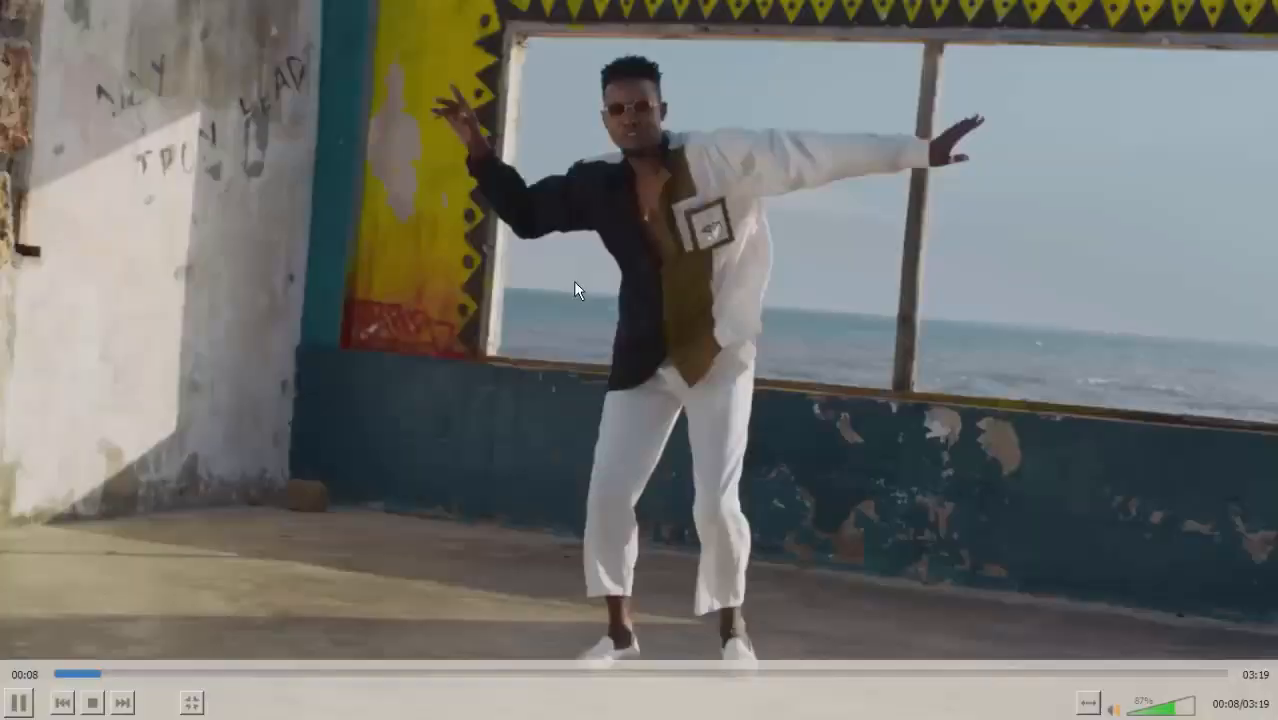
Step: Return the official video to a window, shrink it, pause it at 00:13, minimize the project folder, and move the player over the empty desktop area
double_click(574, 283)
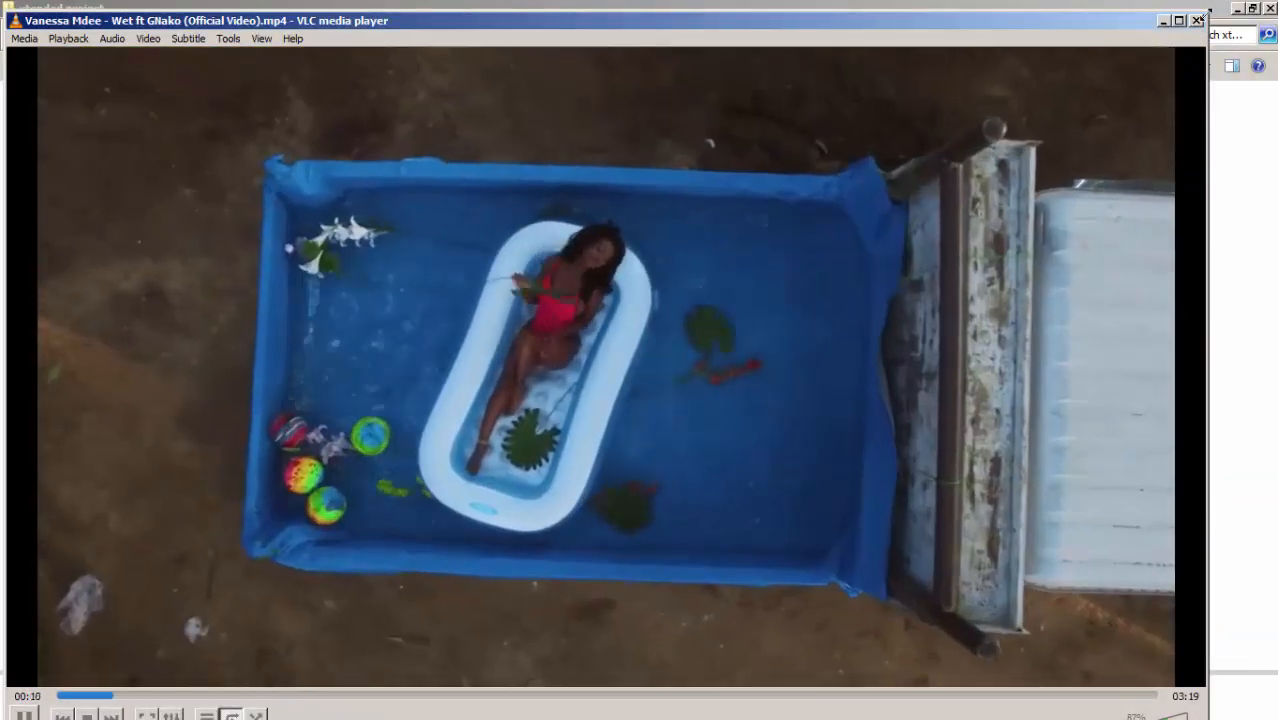
left_click_drag(1207, 12, 528, 362)
left_click_drag(440, 366, 466, 243)
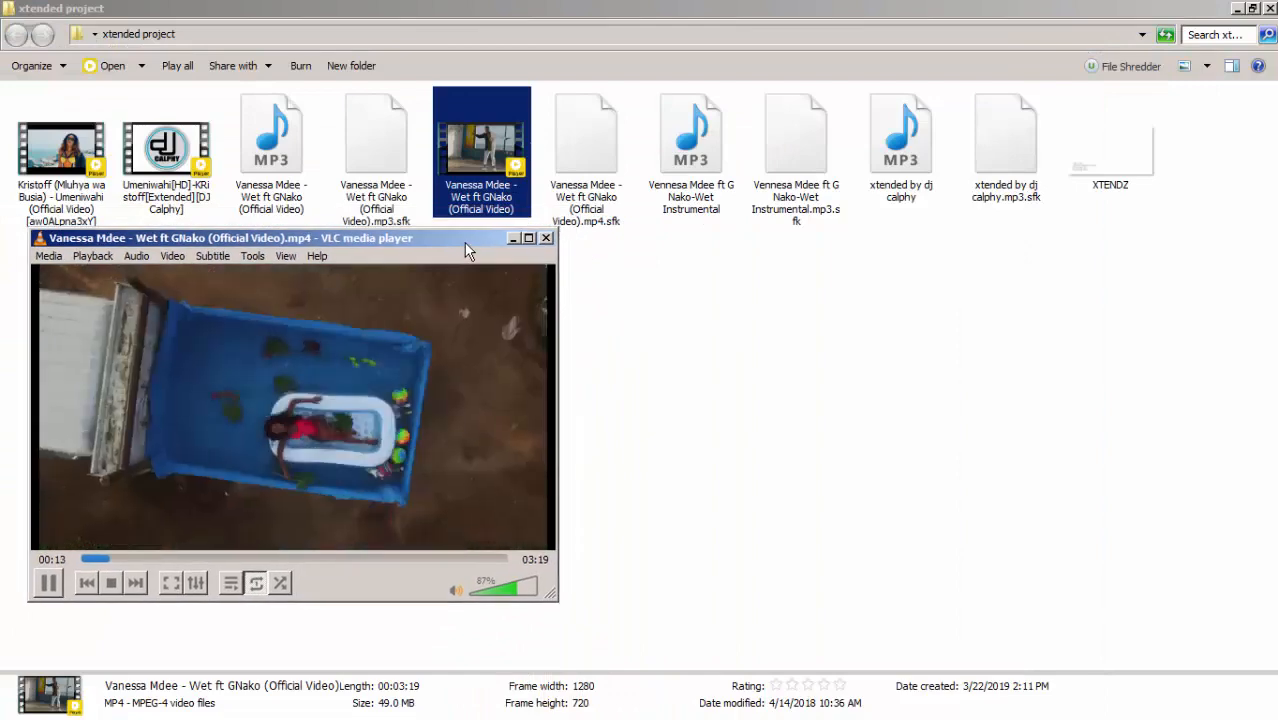
key("space")
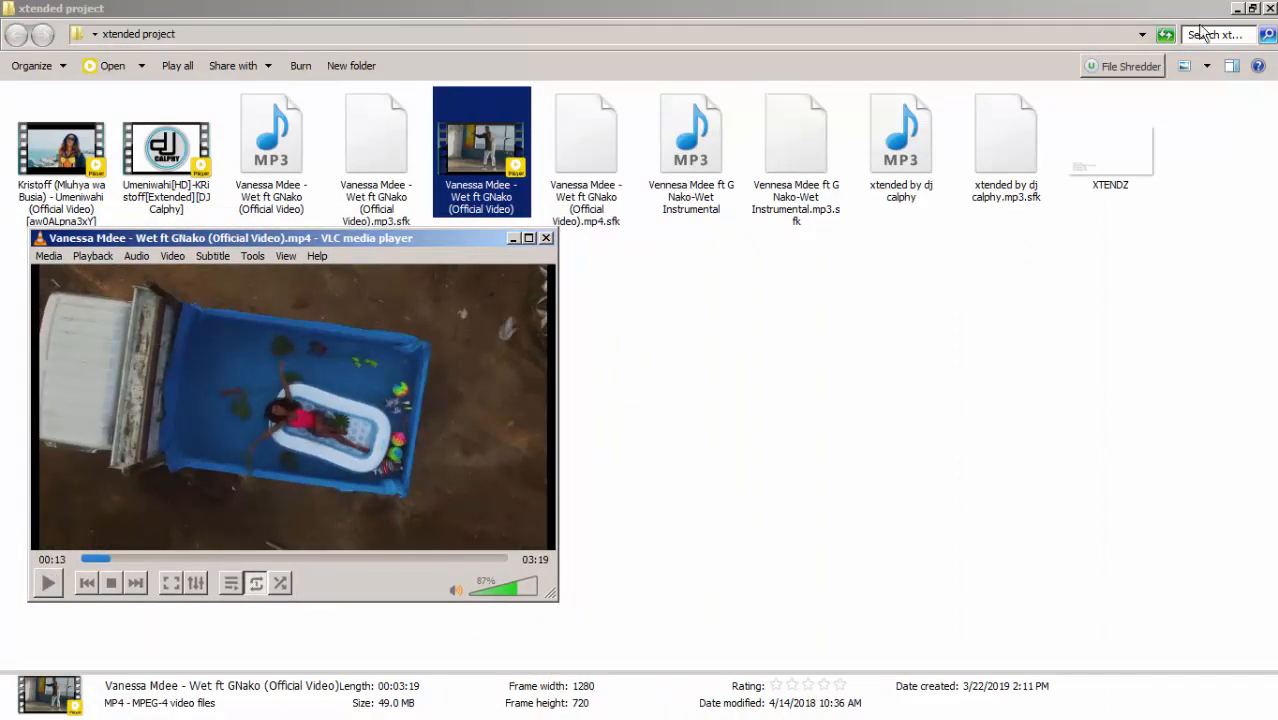
left_click(1238, 8)
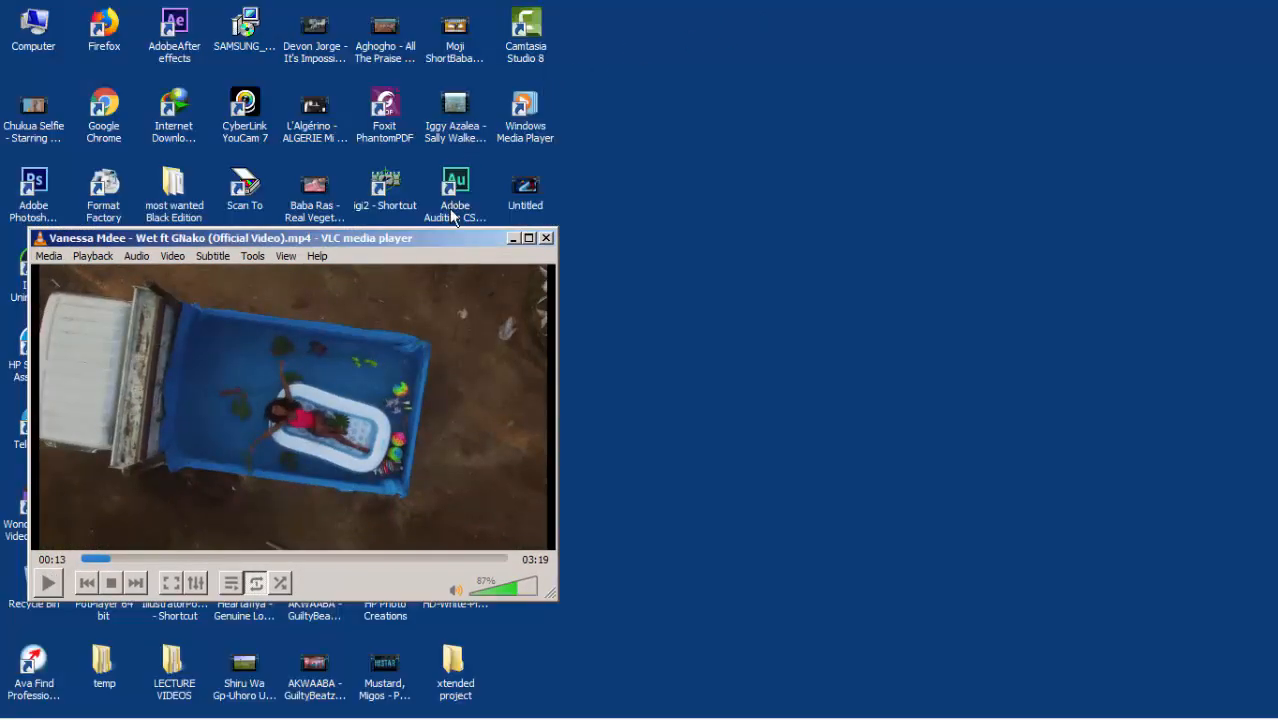
left_click_drag(458, 233, 960, 152)
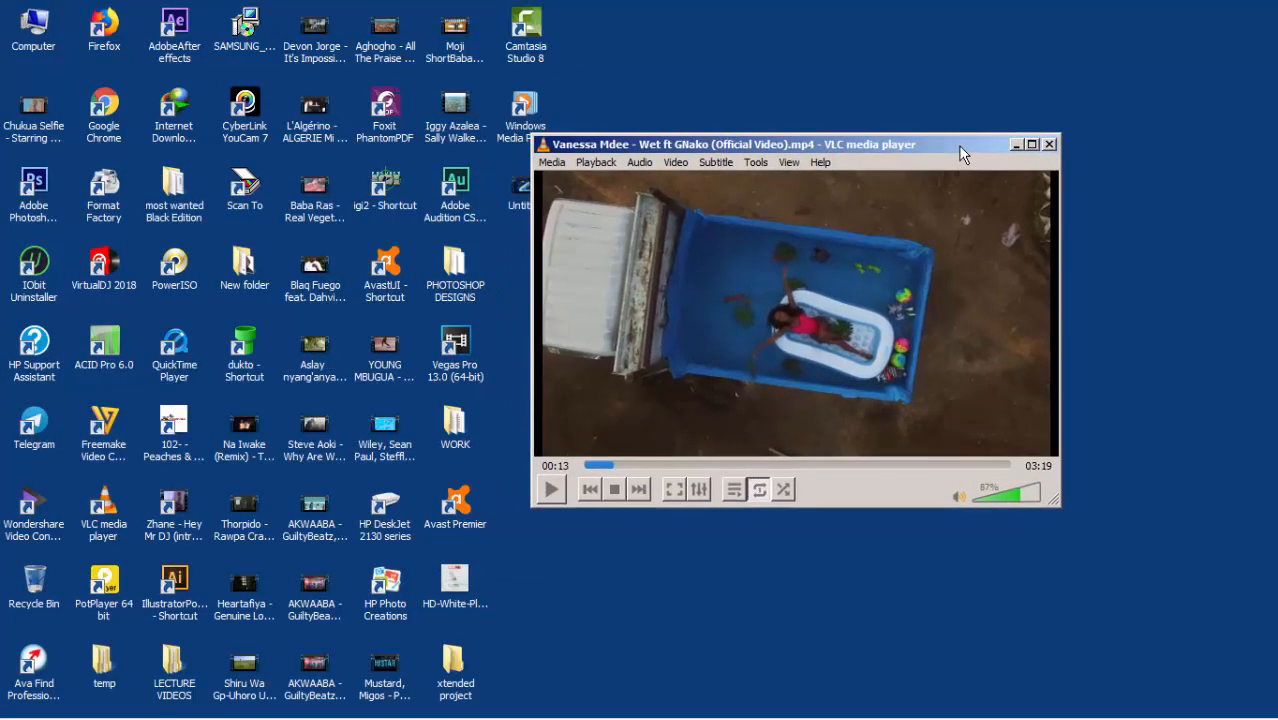
Step: Open the rendered Untitled video from the desktop in VLC, dismiss the offer to resume playback, and fit the player into a small window beside the icons
right_click(512, 190)
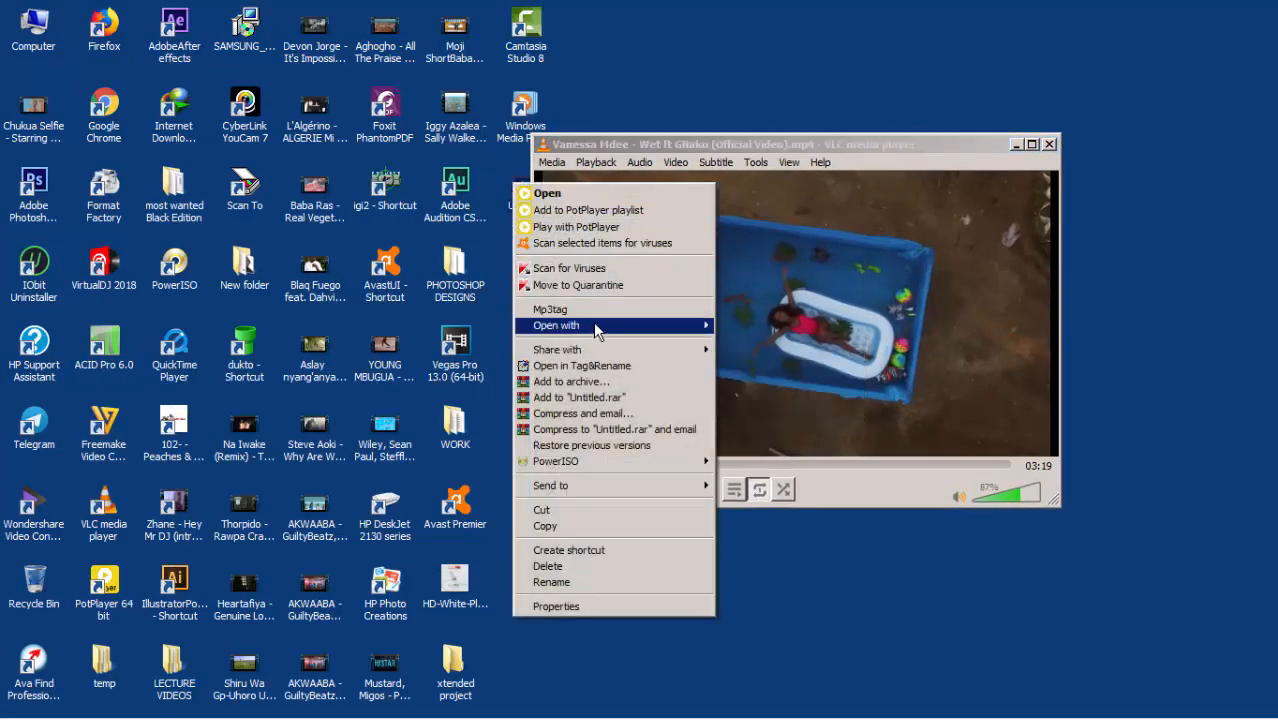
mouse_move(600, 326)
left_click(766, 356)
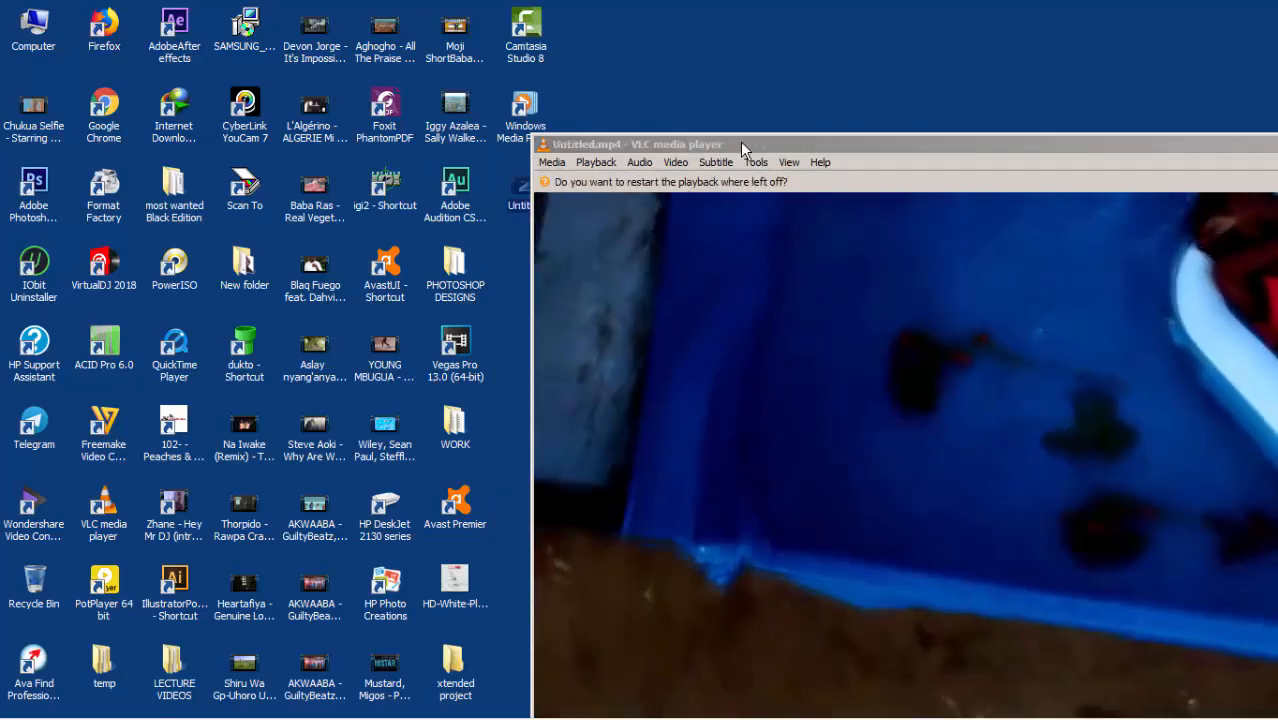
left_click_drag(740, 141, 201, 58)
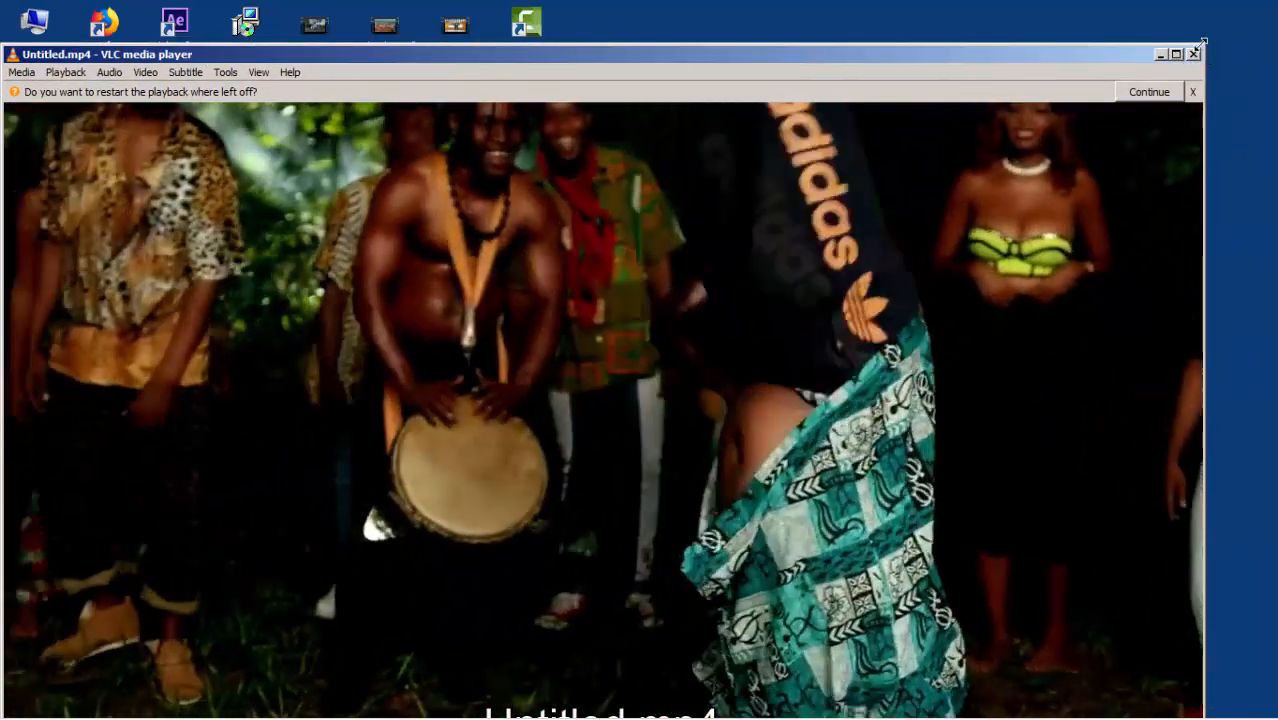
left_click_drag(1202, 45, 465, 457)
left_click_drag(351, 462, 940, 126)
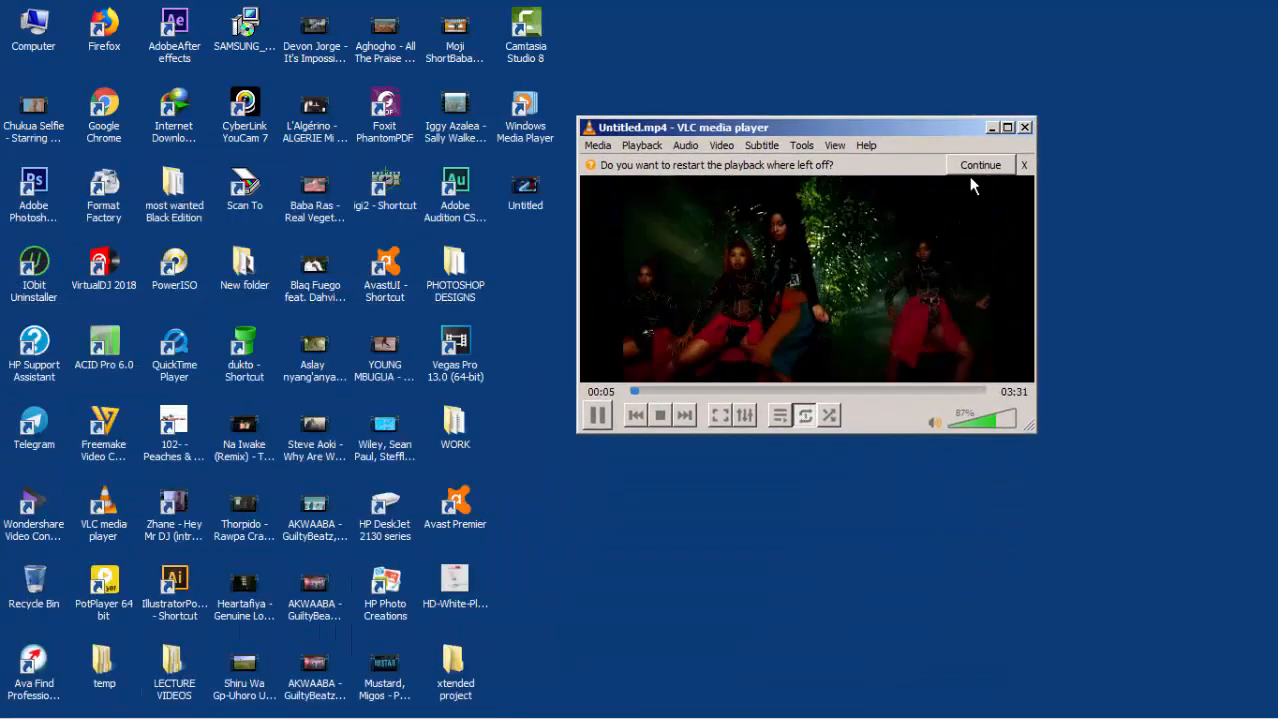
left_click(1025, 164)
left_click_drag(1028, 402, 1062, 491)
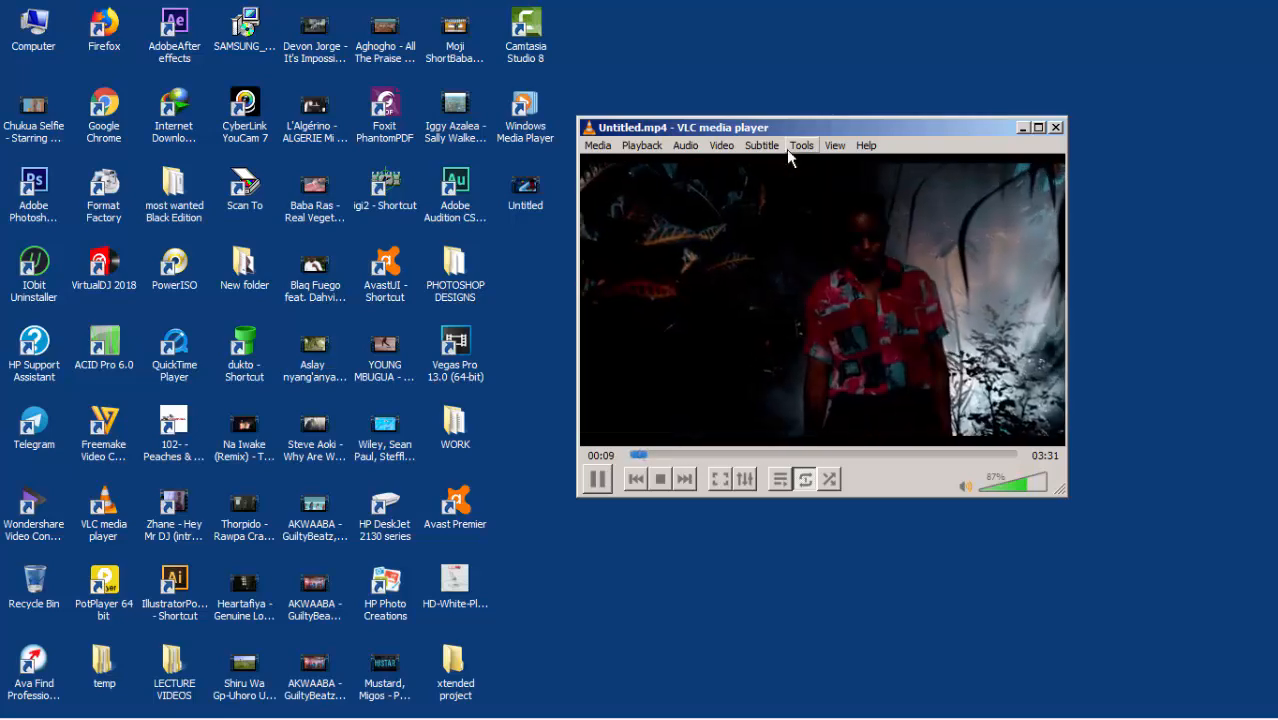
Step: Check the rendered video full screen, return to a slightly enlarged window, and pause at 00:19 on the DIRECTOR JUSTIN CAMPOS credit
double_click(825, 196)
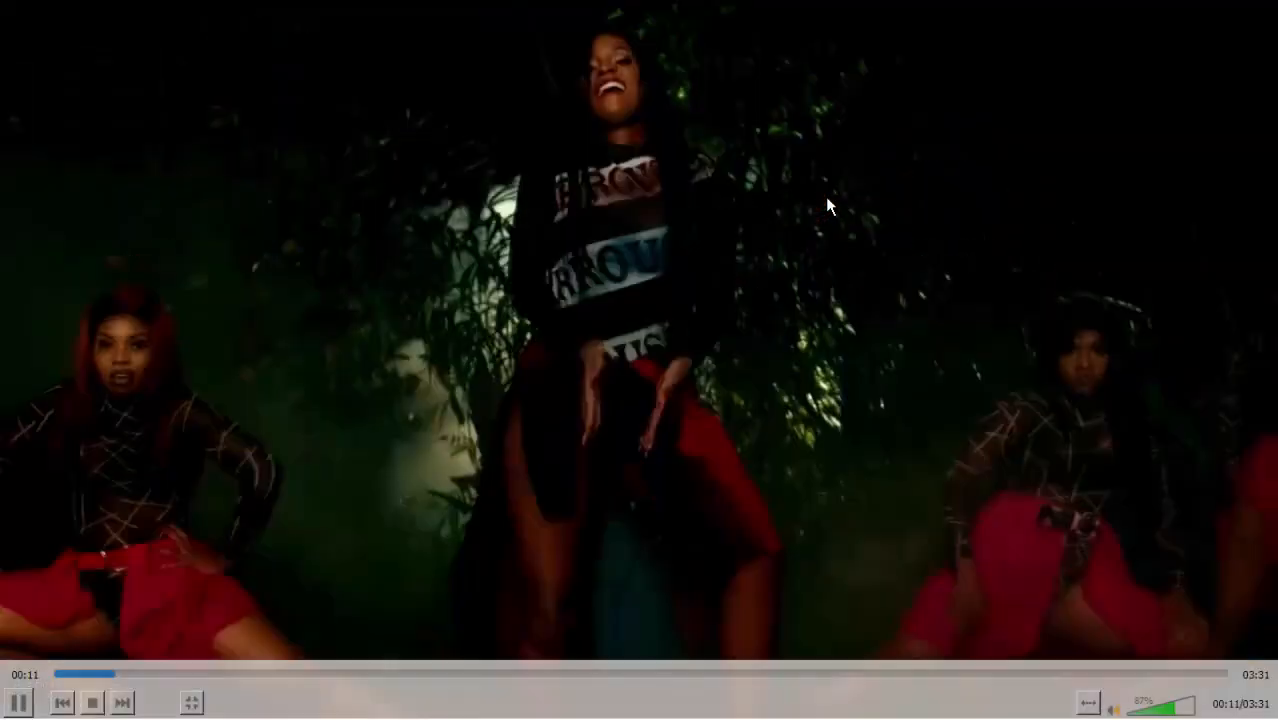
double_click(825, 196)
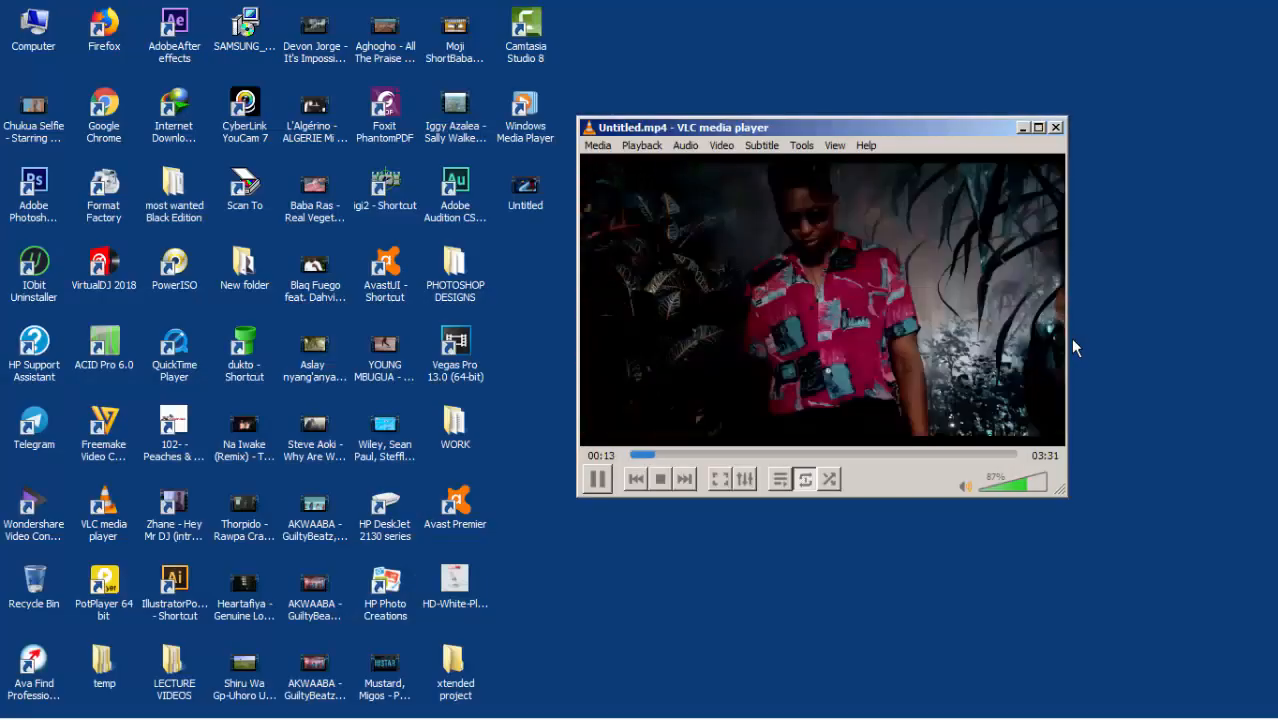
left_click_drag(855, 132, 949, 132)
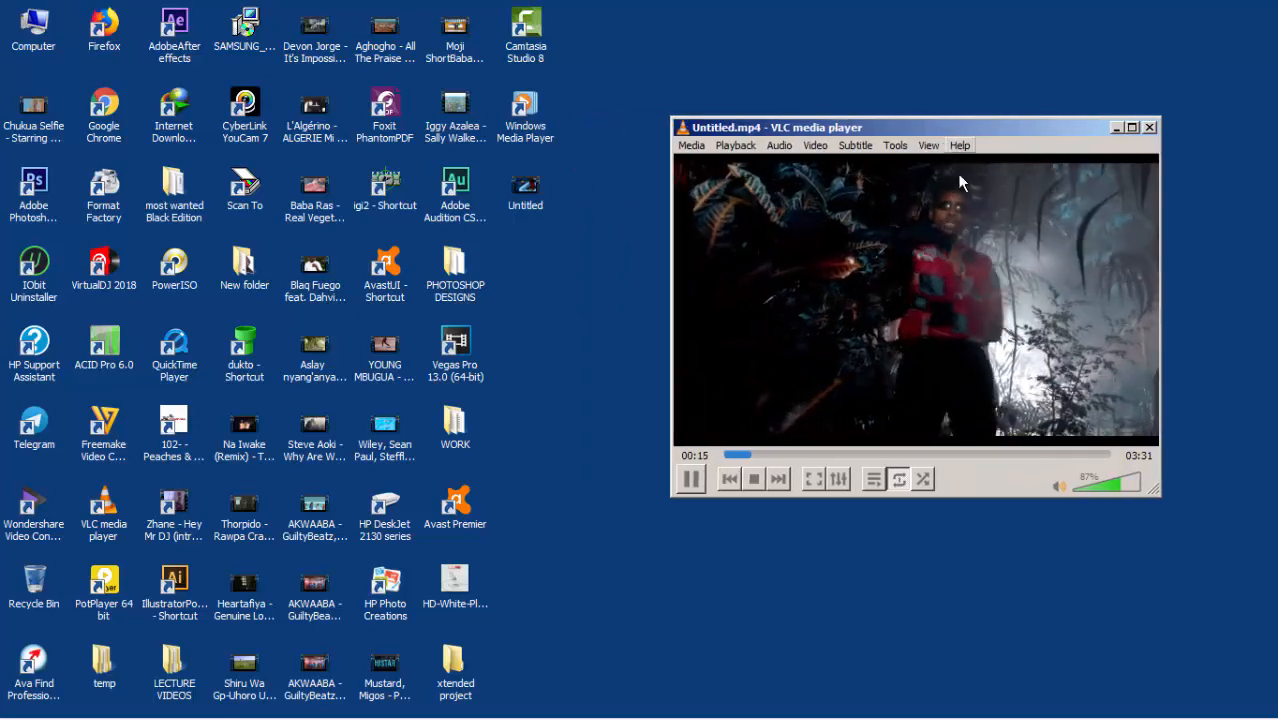
left_click_drag(1163, 497, 1191, 520)
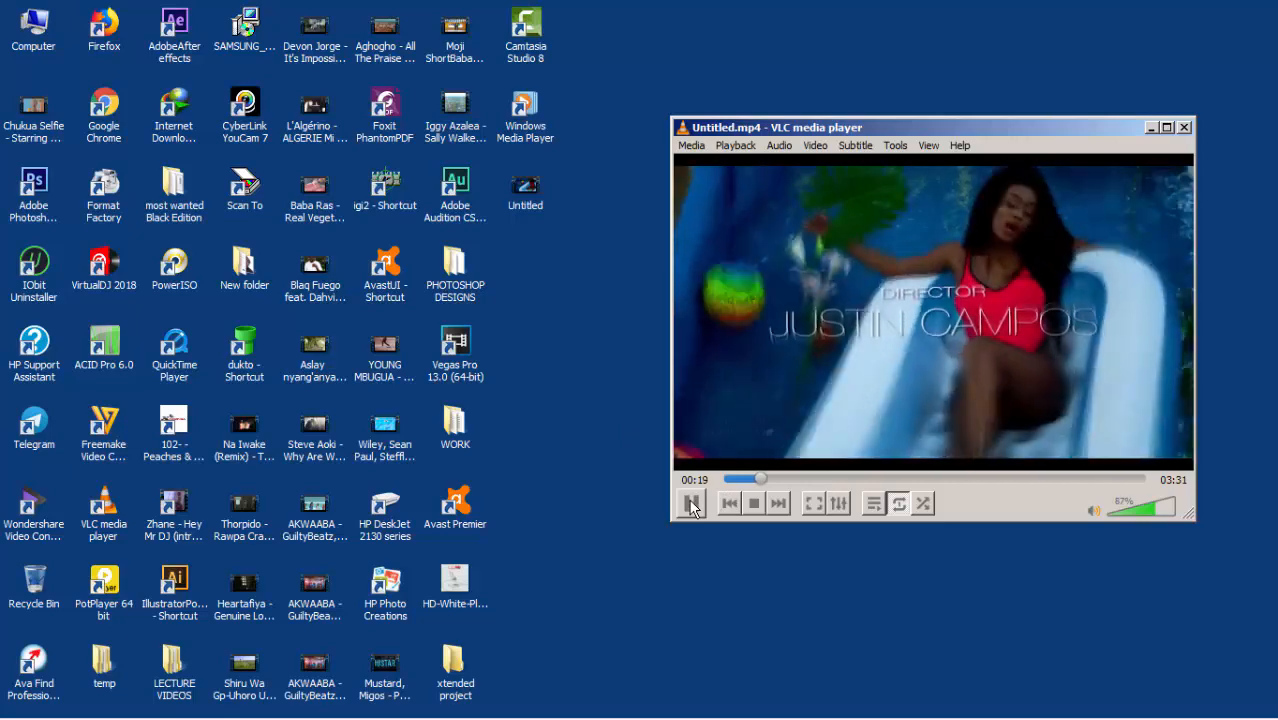
left_click(691, 505)
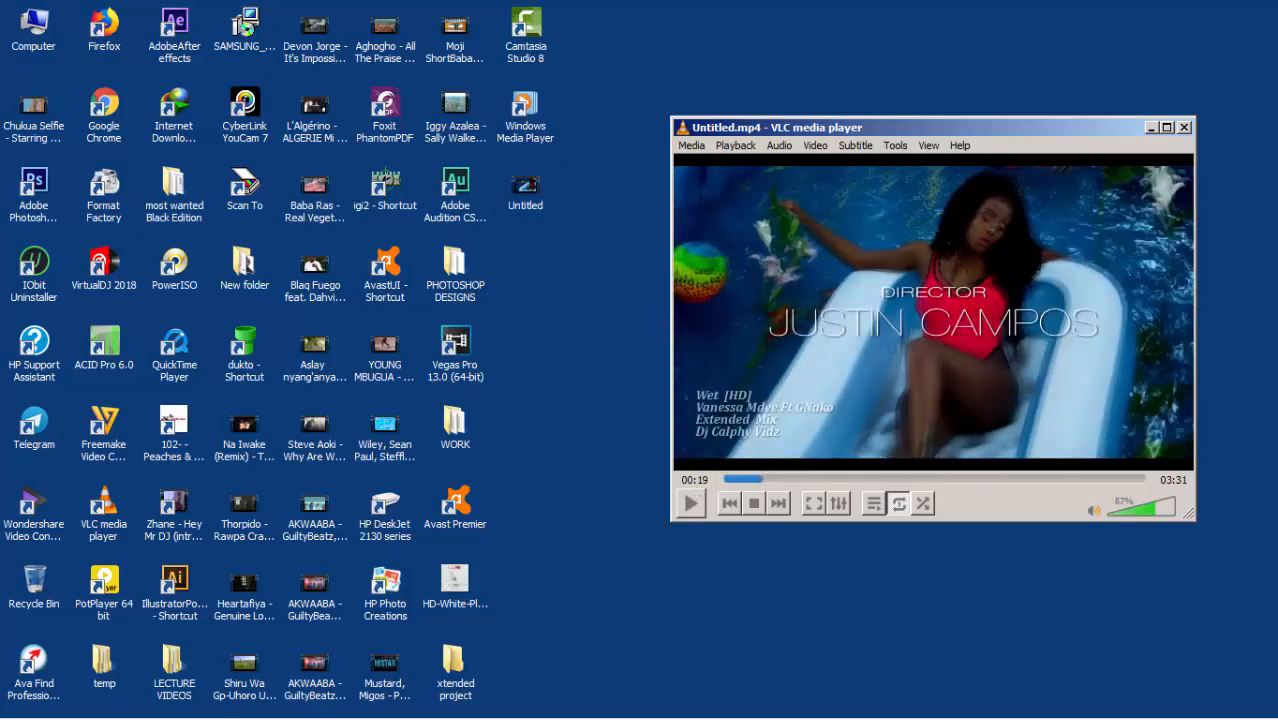
Step: Reopen the xtended project folder, restore it to a small window, and launch a second VLC media player by searching for "vl"
double_click(454, 664)
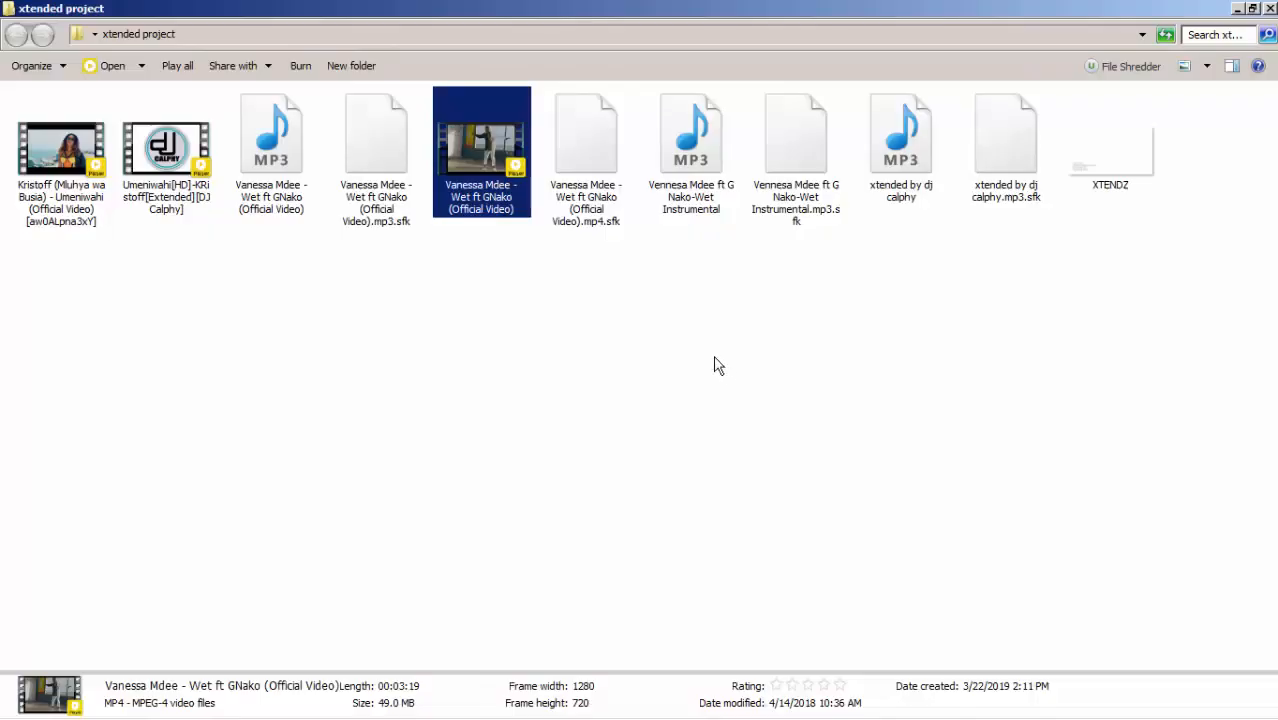
left_click(1252, 9)
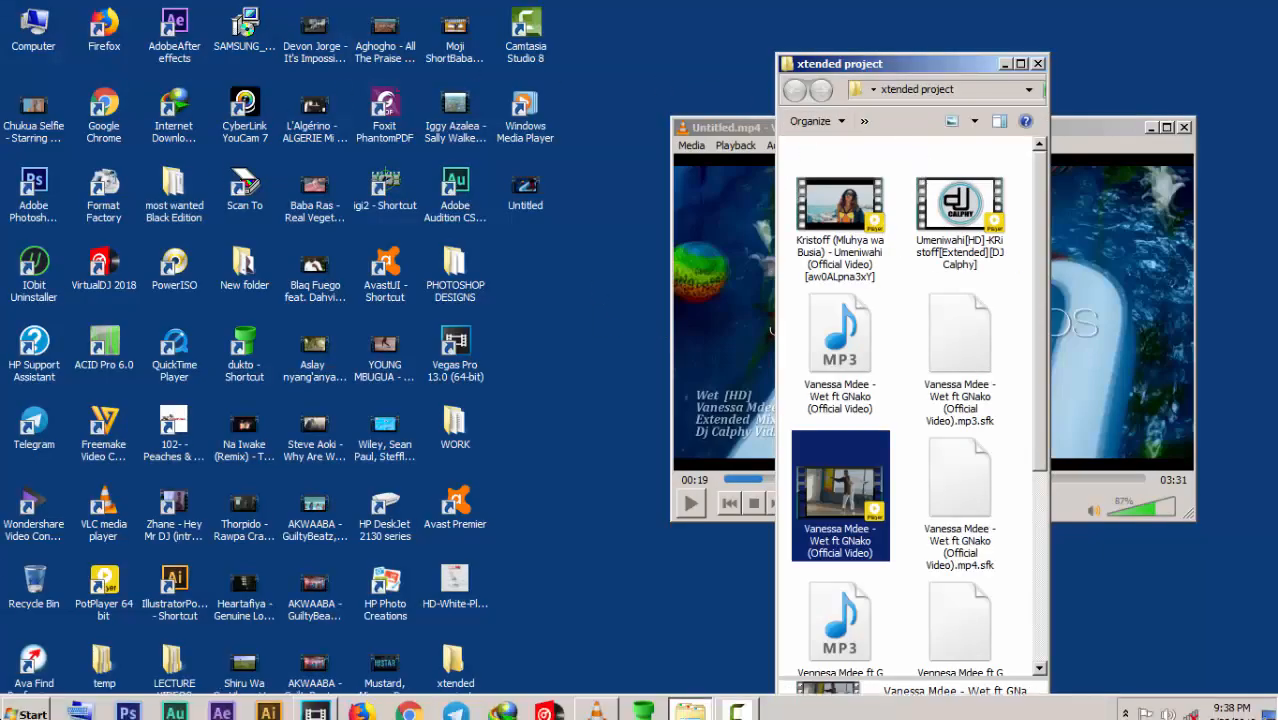
left_click(25, 700)
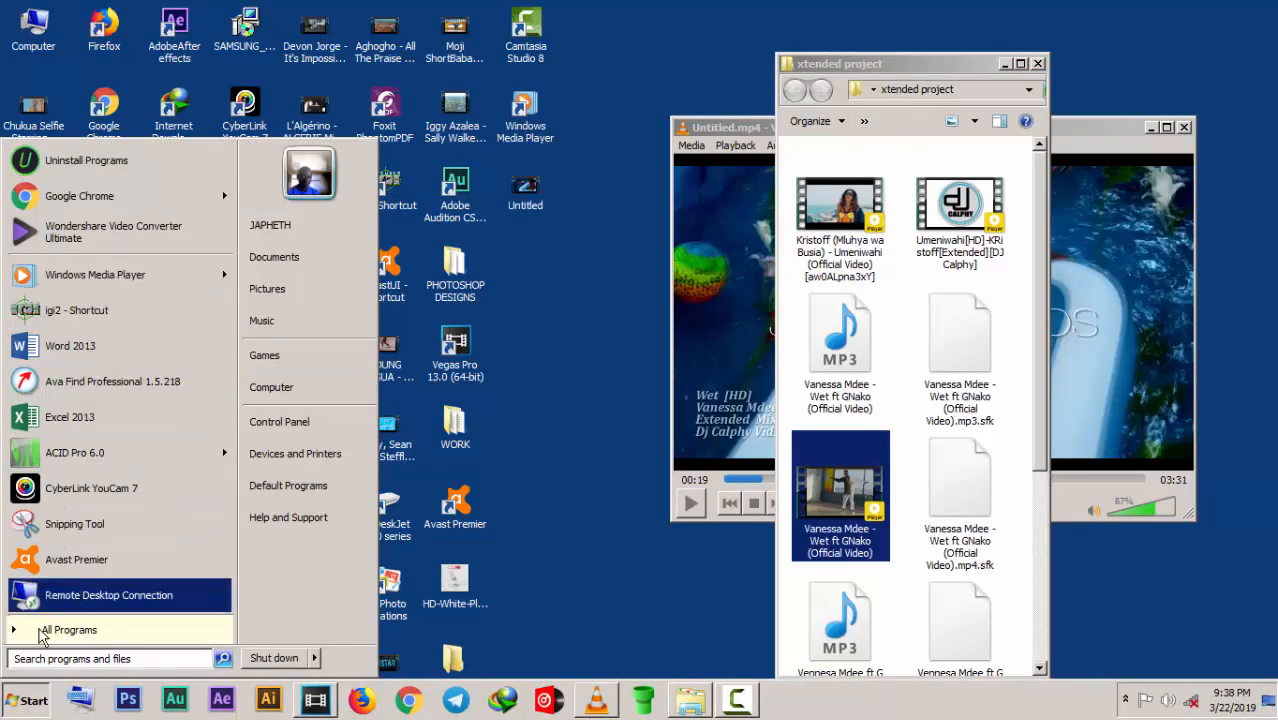
type("vl")
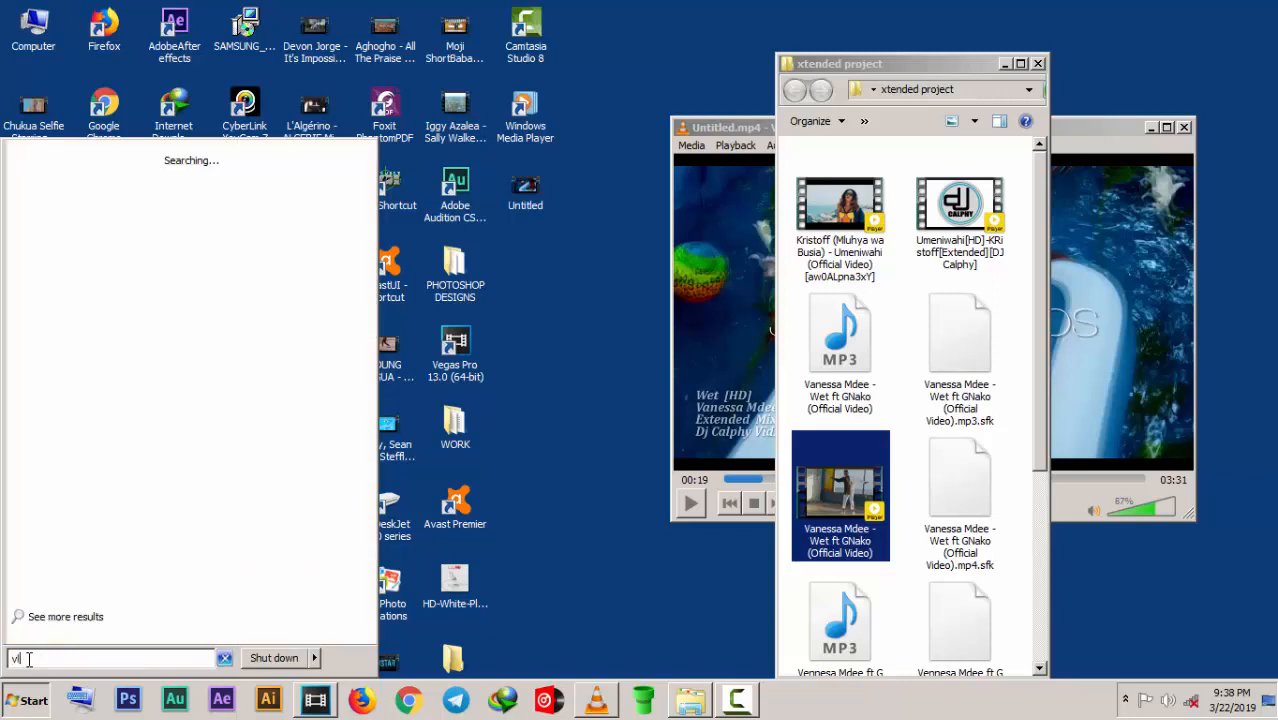
left_click(90, 185)
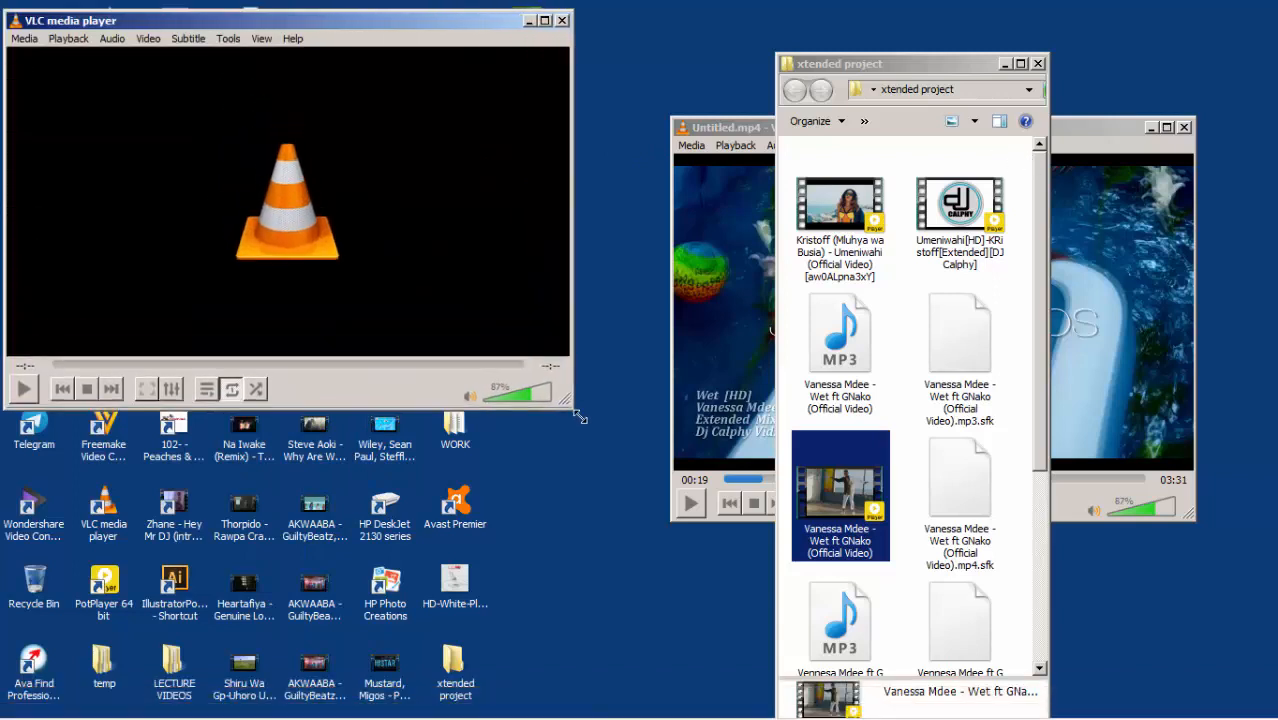
Step: Load the Vanessa Mdee official video into the empty VLC player, pause it at 00:04 on the director credit, and shrink its window beside the rendered video
left_click_drag(464, 26, 506, 131)
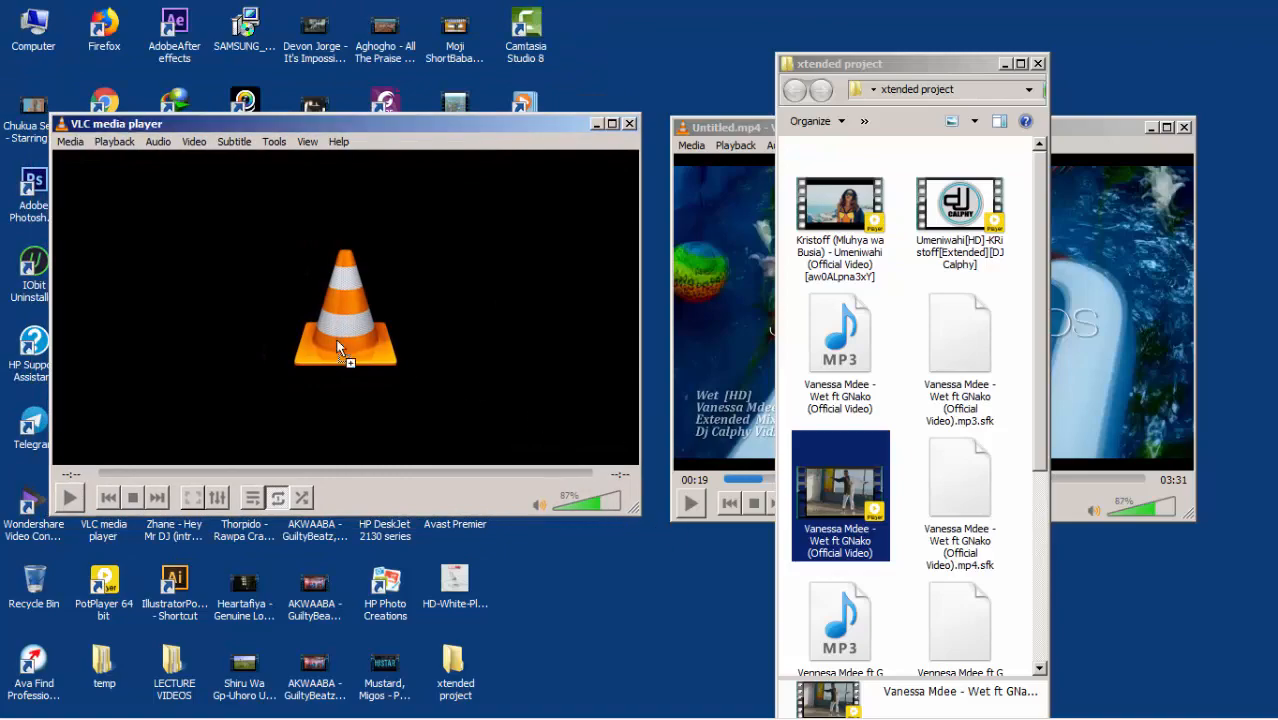
left_click_drag(335, 337, 324, 336)
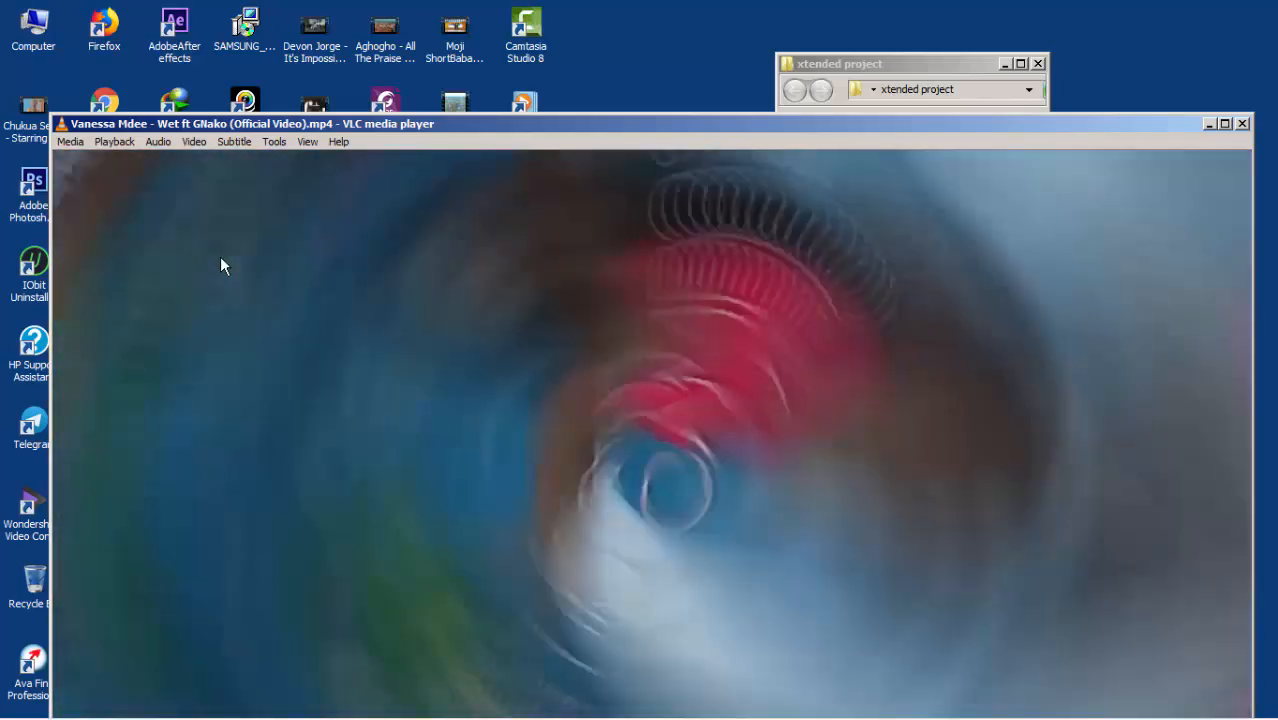
key("space")
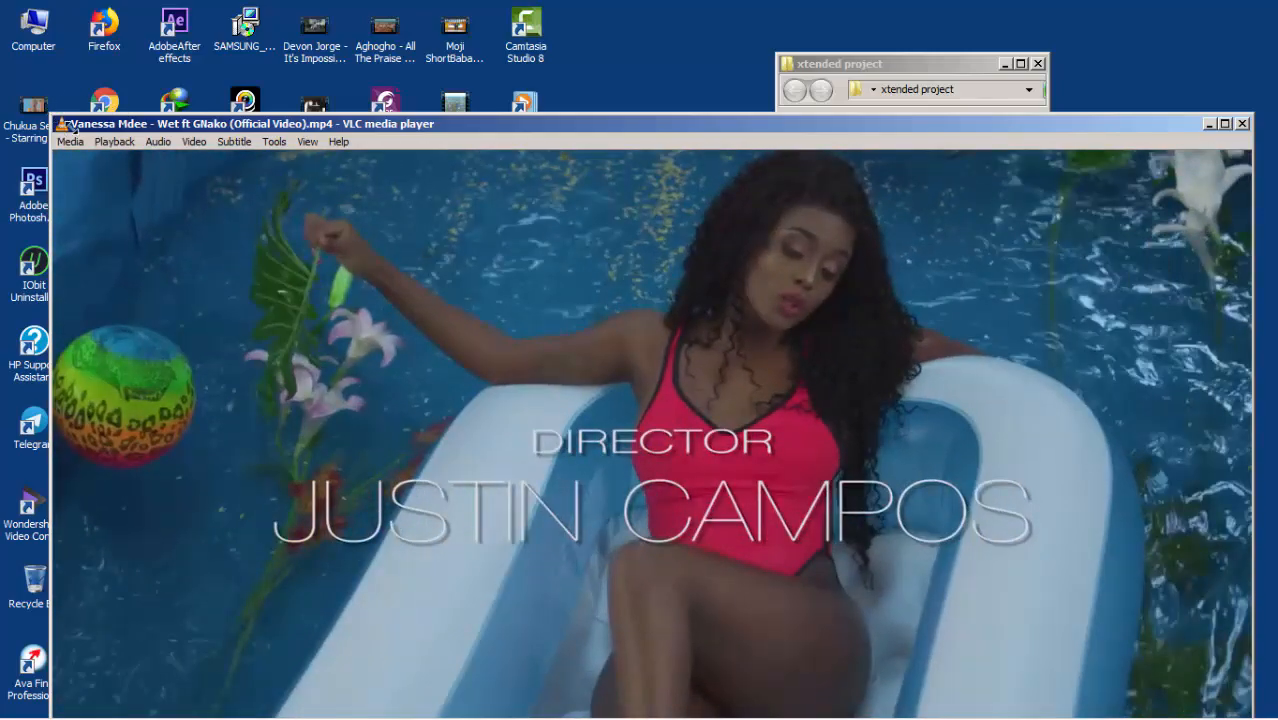
left_click_drag(73, 127, 160, 124)
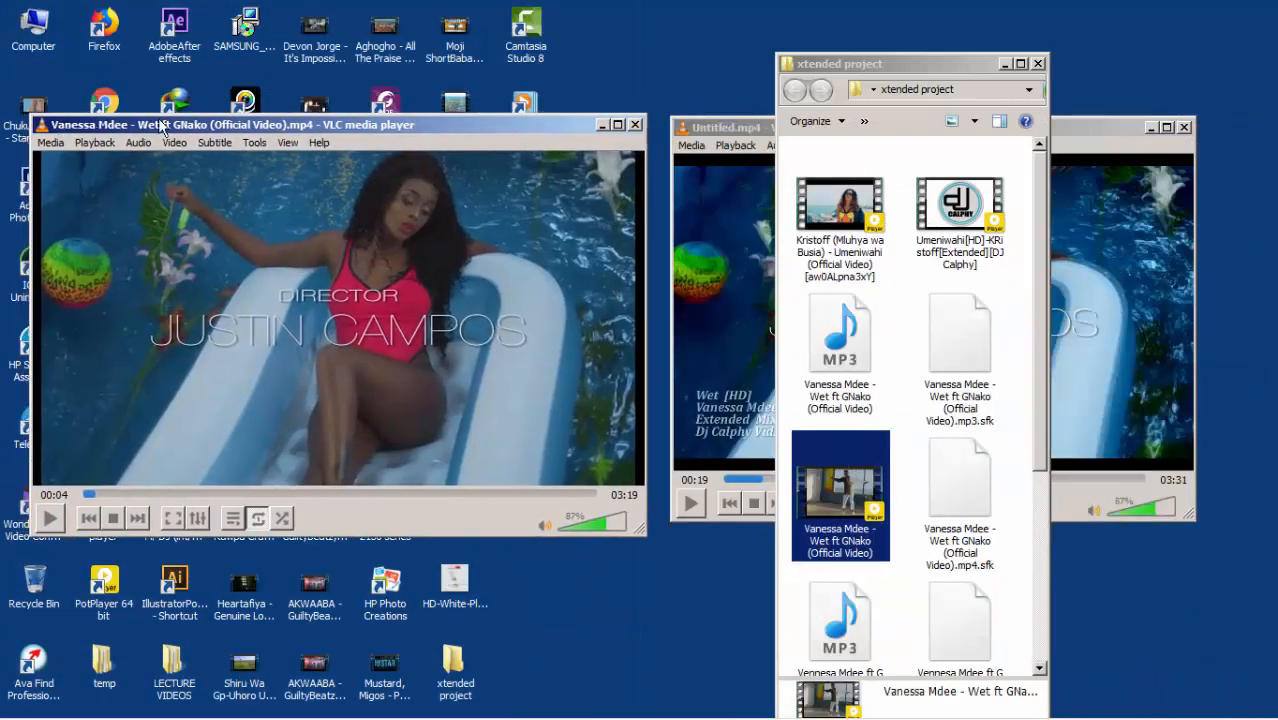
Step: Bring the rendered video's player forward, align and size both player windows side by side, and compare the original picture with the rendered one
left_click(684, 134)
left_click(868, 321)
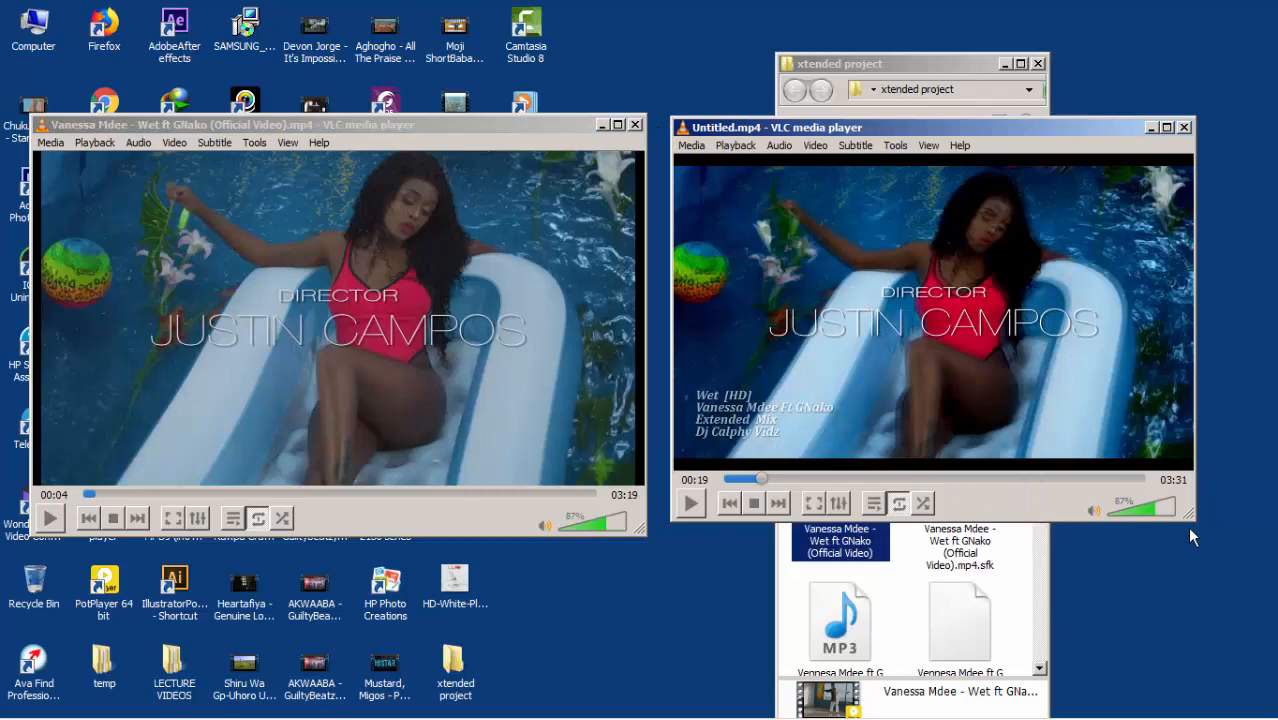
left_click_drag(1189, 528, 1216, 534)
left_click_drag(1240, 543, 1243, 546)
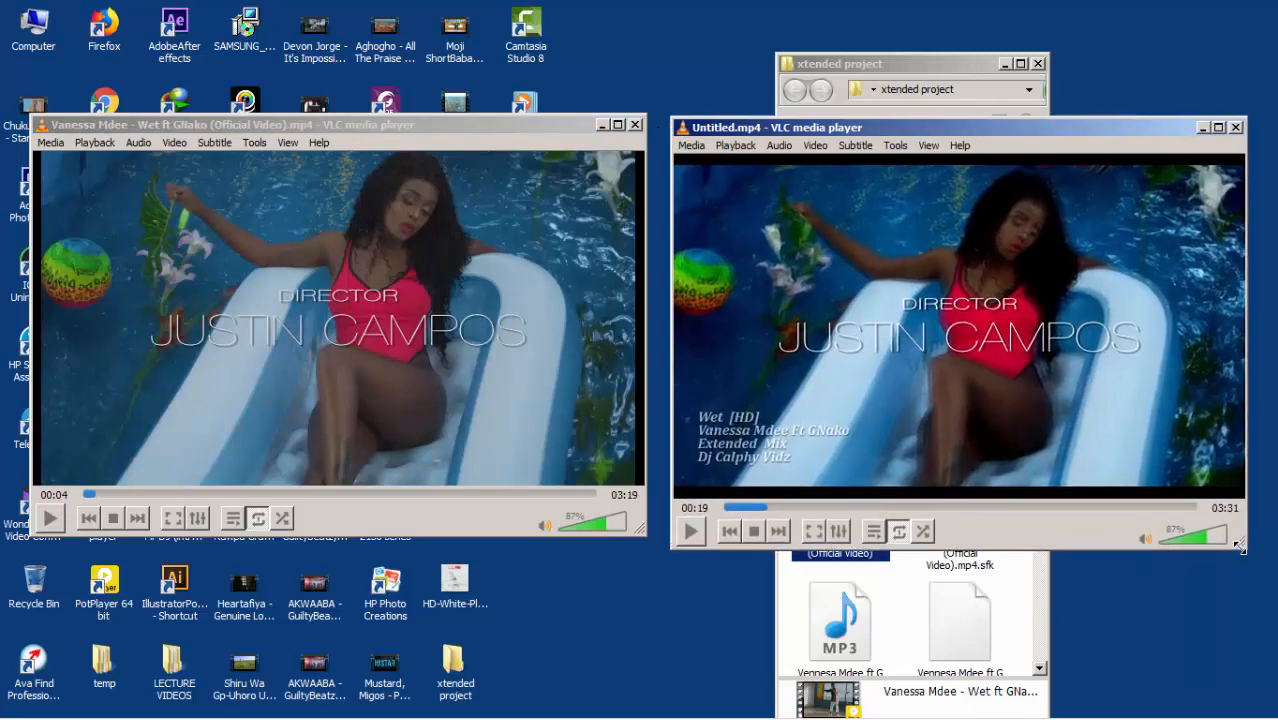
left_click_drag(487, 125, 492, 131)
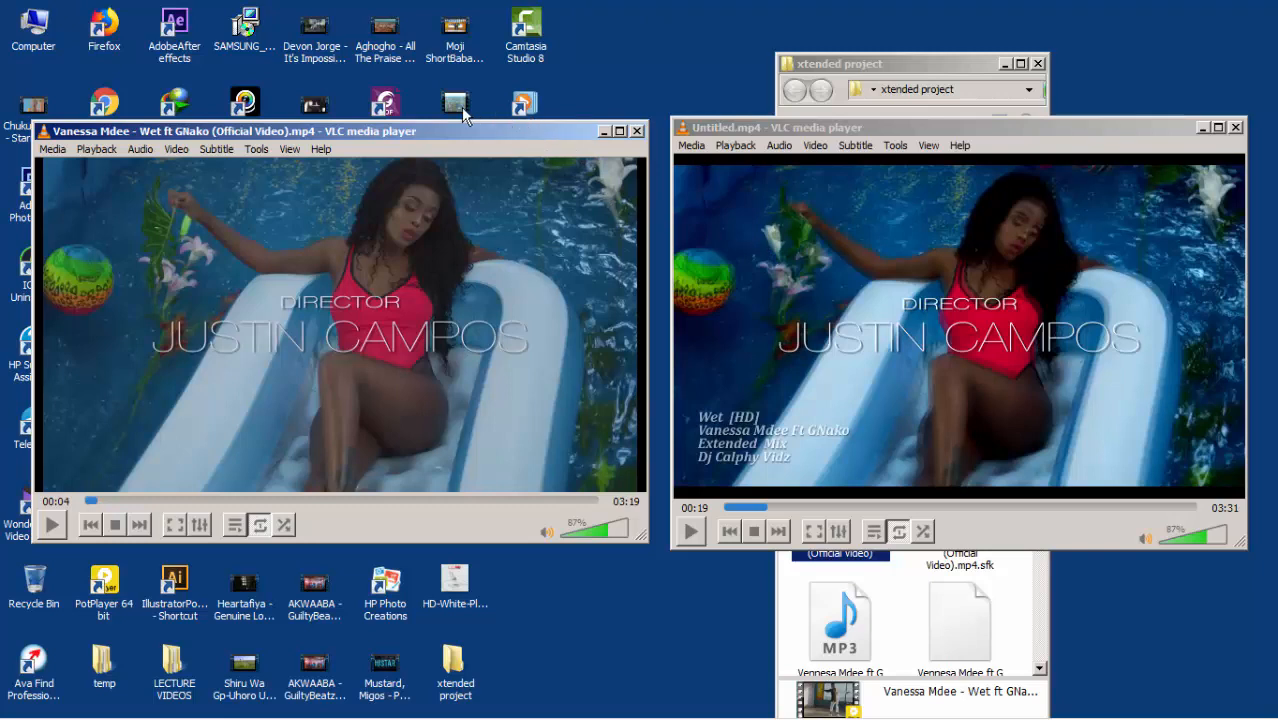
left_click(737, 130)
left_click_drag(737, 129, 737, 134)
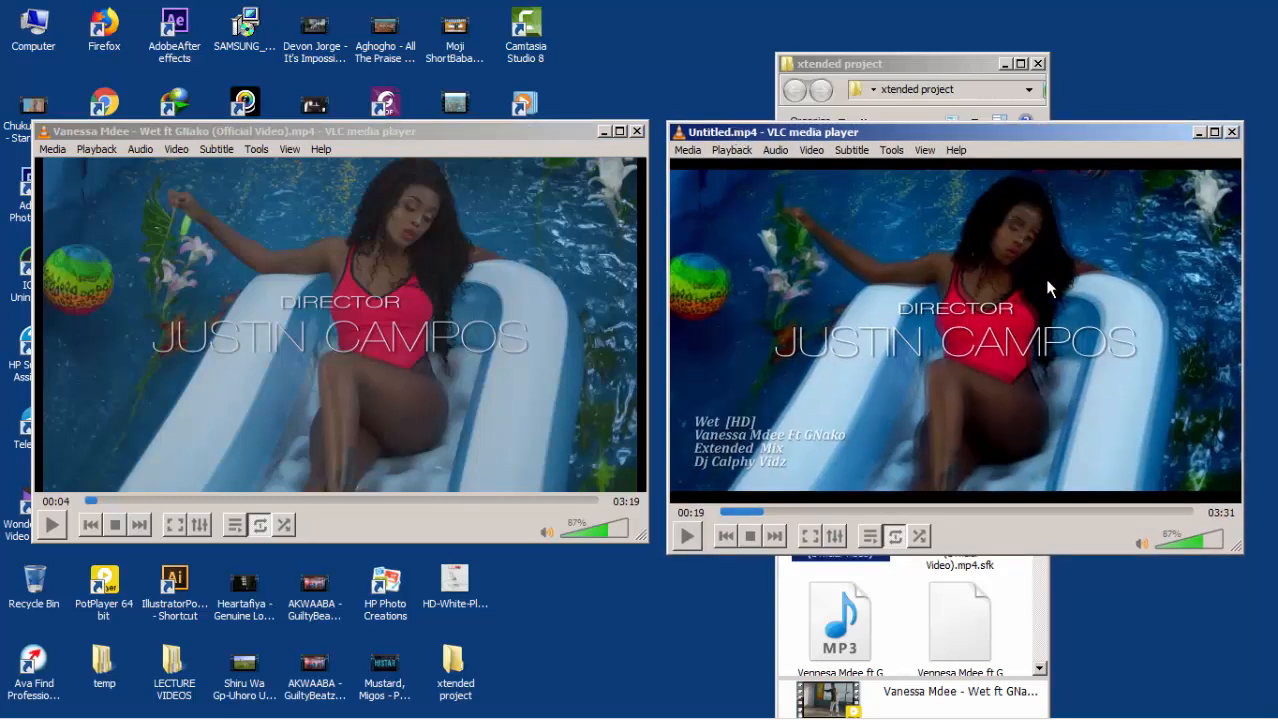
left_click_drag(1241, 552, 1220, 532)
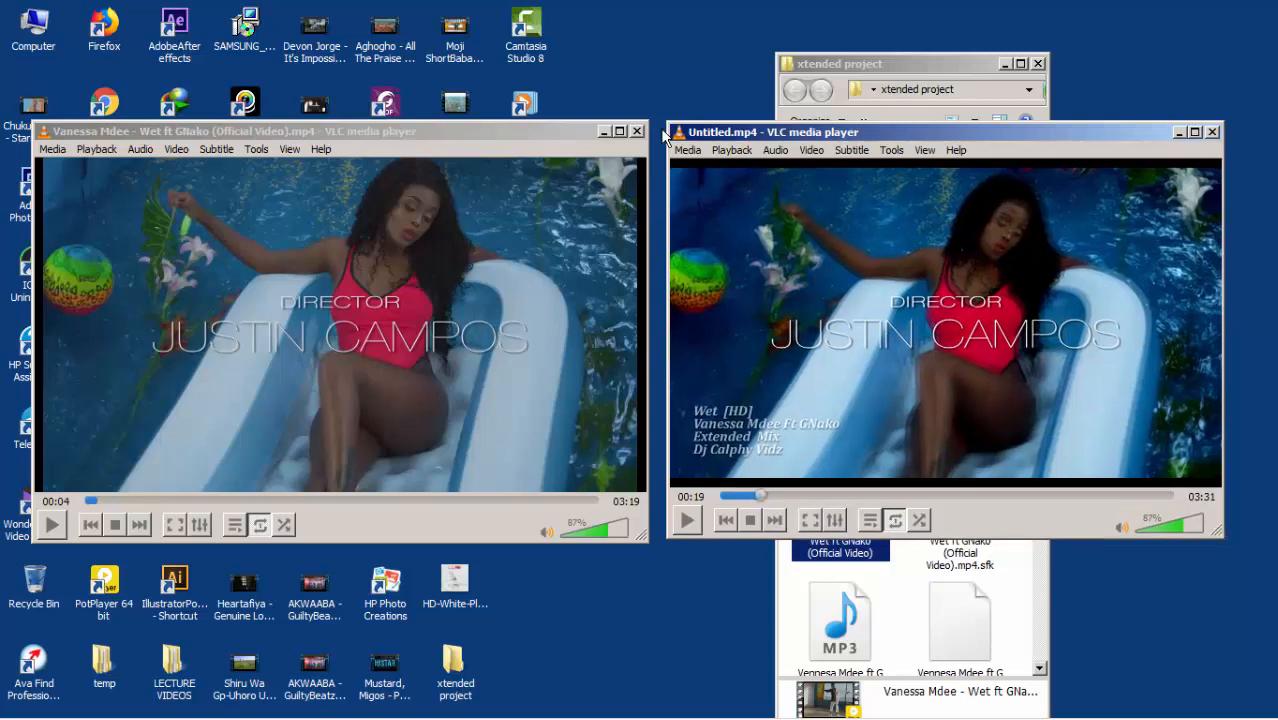
left_click(537, 129)
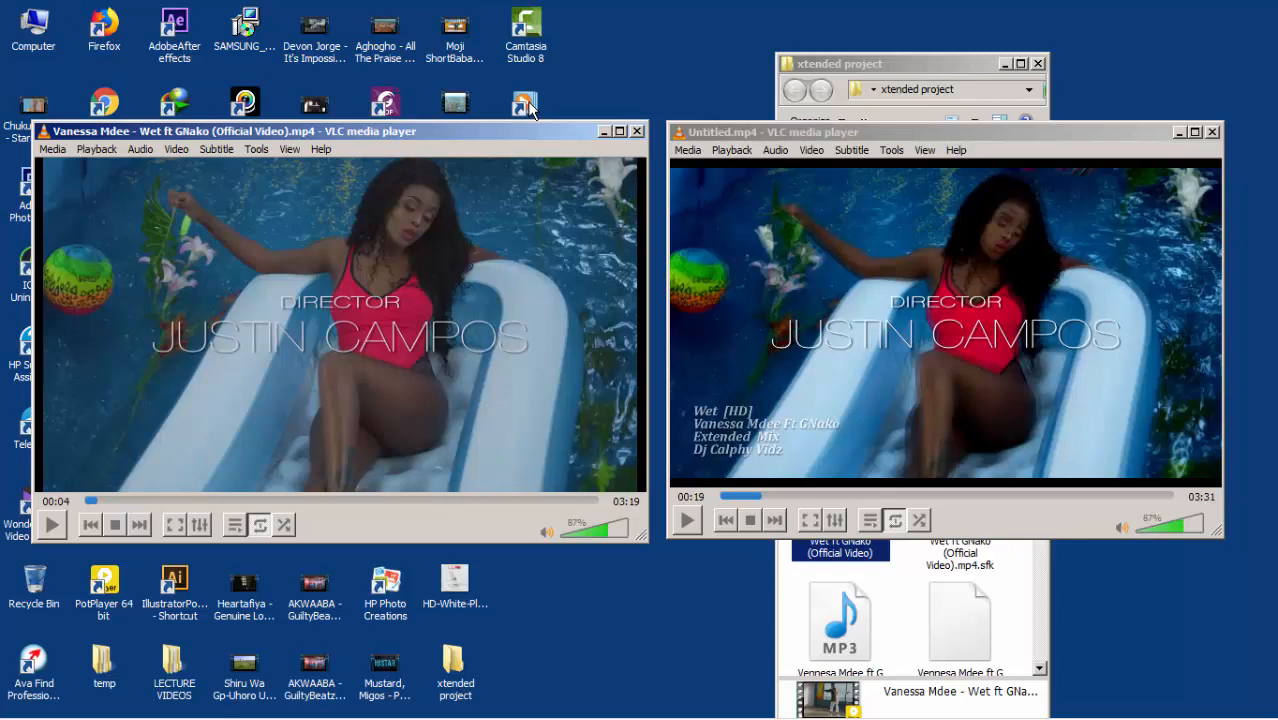
mouse_move(700, 716)
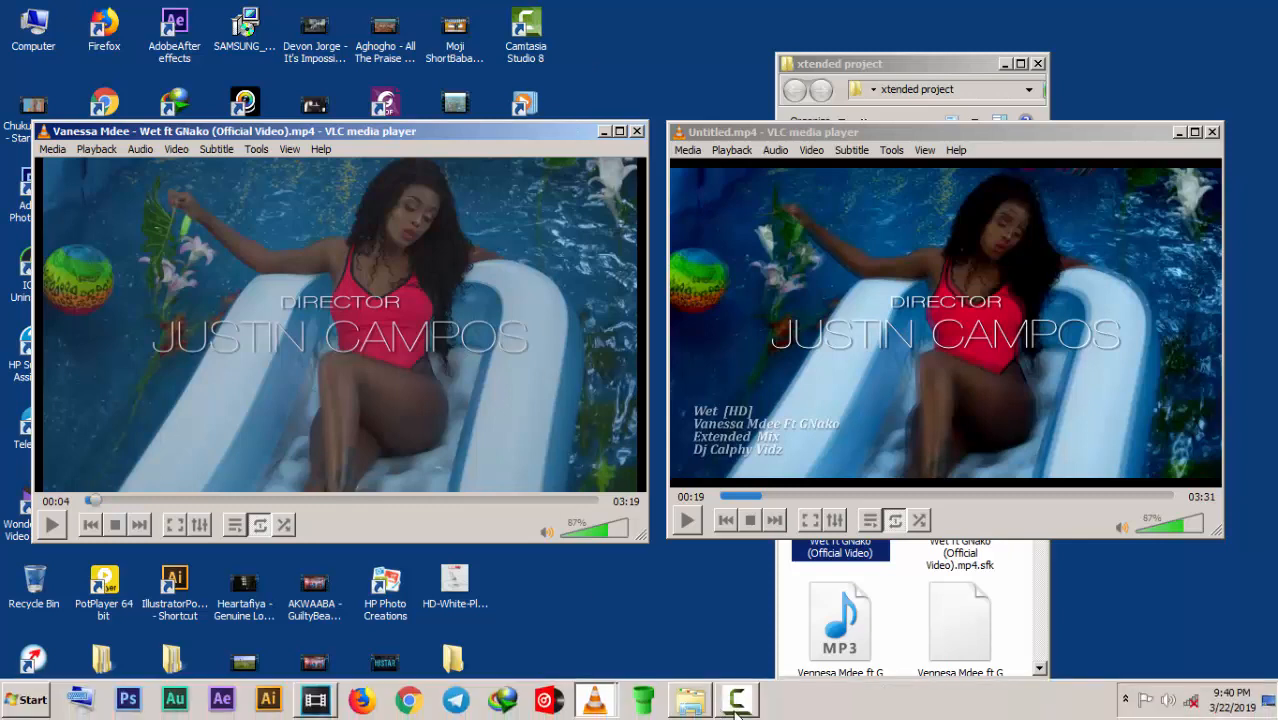
left_click(736, 708)
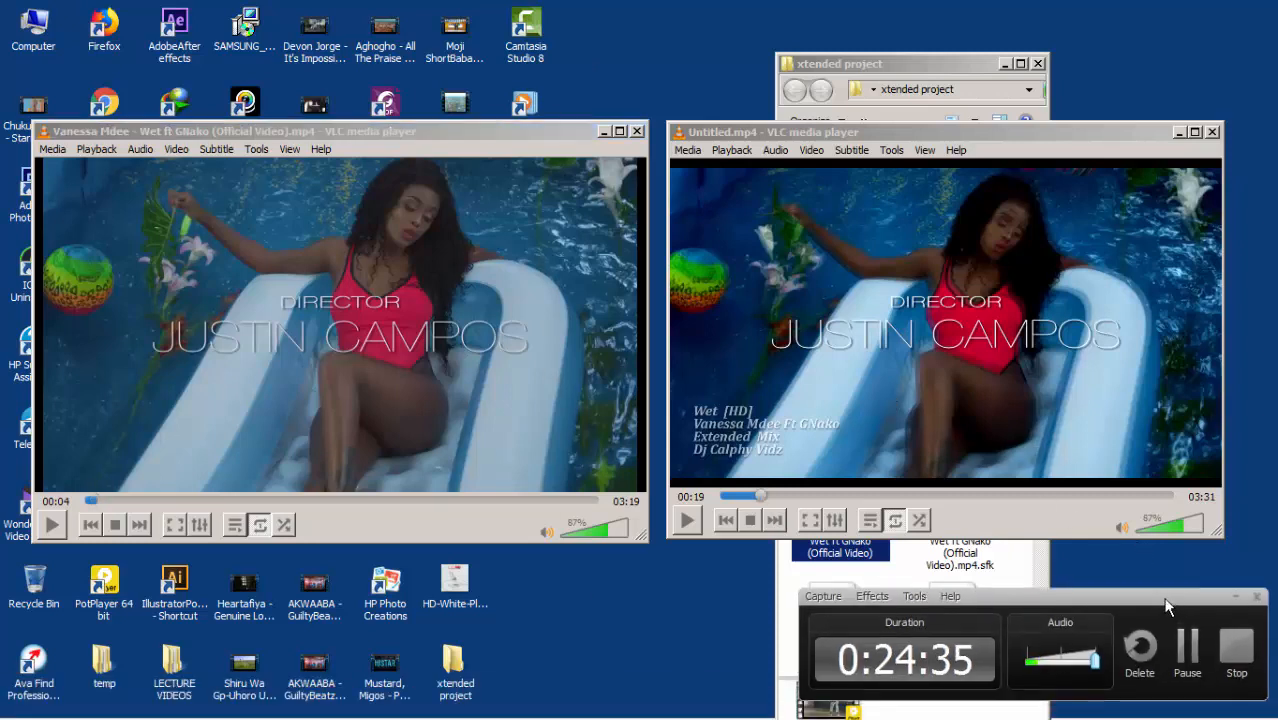